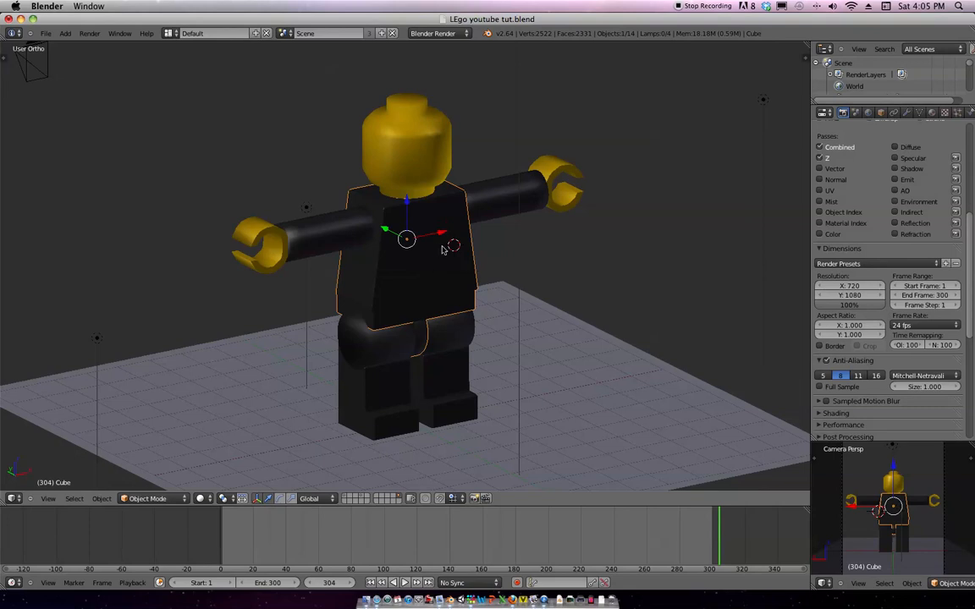
# Inspect the minifigure's head, arms and legs as separate objects from several angles.
pyautogui.rightClick(384, 137)
pyautogui.moveTo(388, 245); pyautogui.dragTo(413, 273, button='middle')
pyautogui.rightClick(497, 208)
pyautogui.rightClick(303, 227)
pyautogui.rightClick(497, 206)
pyautogui.rightClick(348, 228)
pyautogui.rightClick(375, 363)
pyautogui.rightClick(473, 180)
pyautogui.rightClick(282, 226)
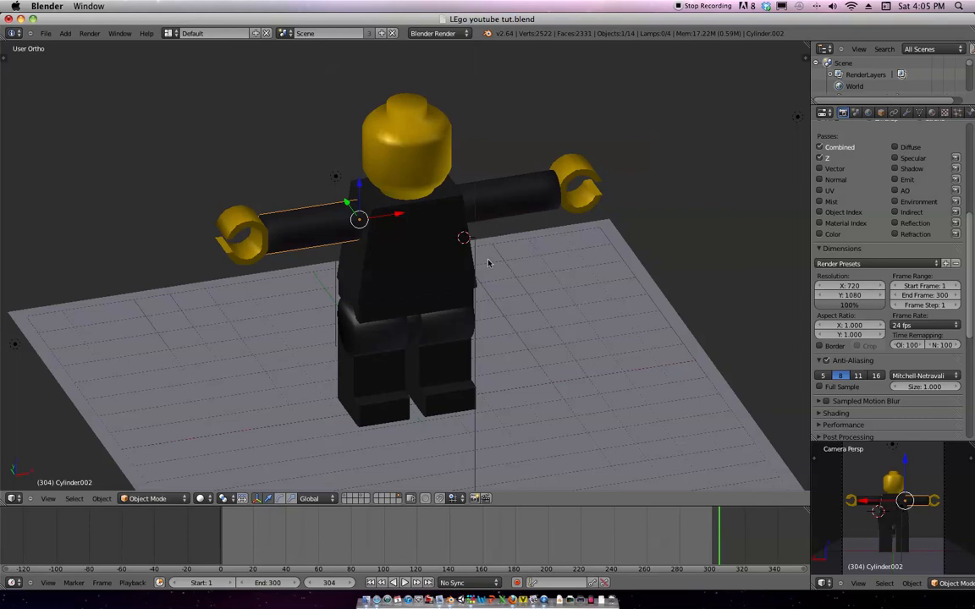
pyautogui.moveTo(514, 306); pyautogui.dragTo(499, 274, button='middle')
# Clear all existing seams from the whole torso mesh in edit mode.
pyautogui.rightClick(407, 226)
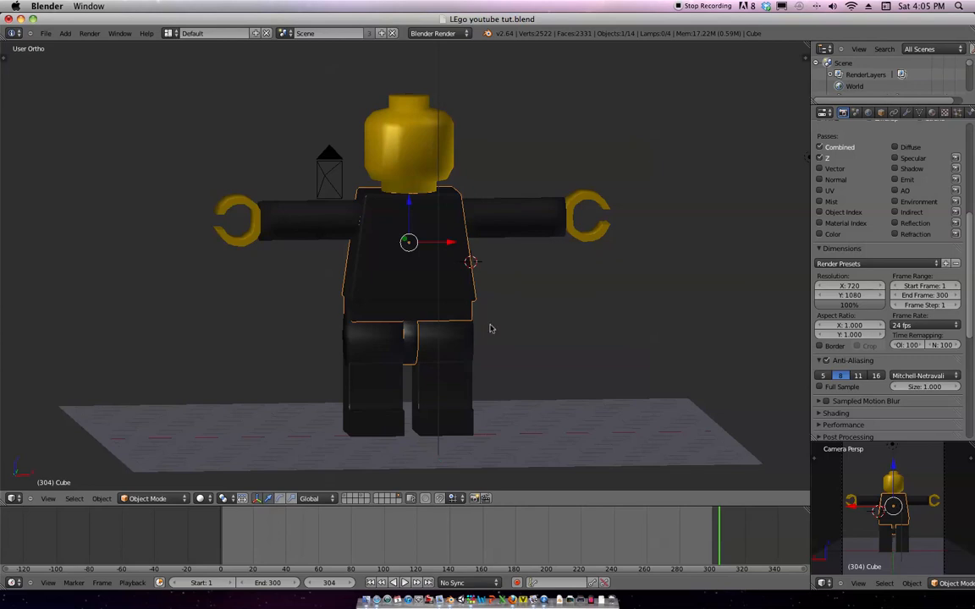
pyautogui.press('Tab')
pyautogui.scroll(3, 495, 269)
pyautogui.press('a')
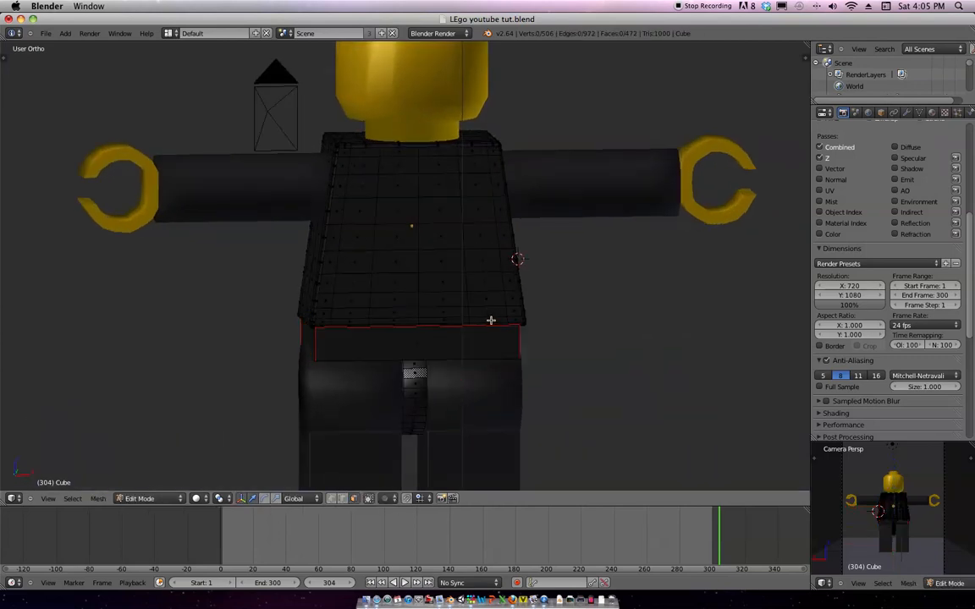
pyautogui.scroll(-3, 491, 319)
pyautogui.moveTo(502, 277); pyautogui.dragTo(470, 289, button='middle')
pyautogui.press('a')
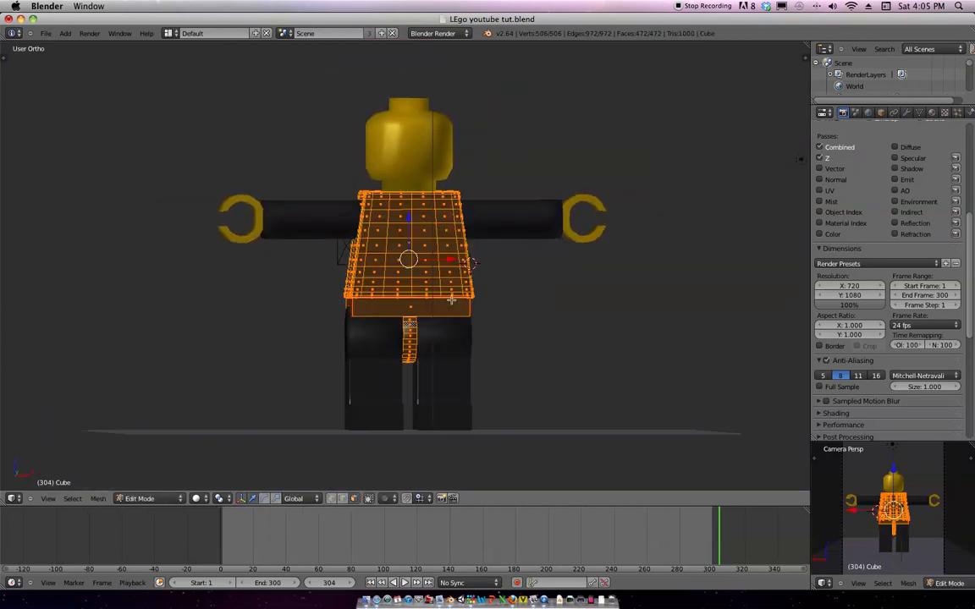
pyautogui.hotkey('ctrl', 'e')
pyautogui.click(431, 301)
# Start the Screencast Keys display in the 3D view.
pyautogui.press('n')
pyautogui.scroll(-5, 764, 329)
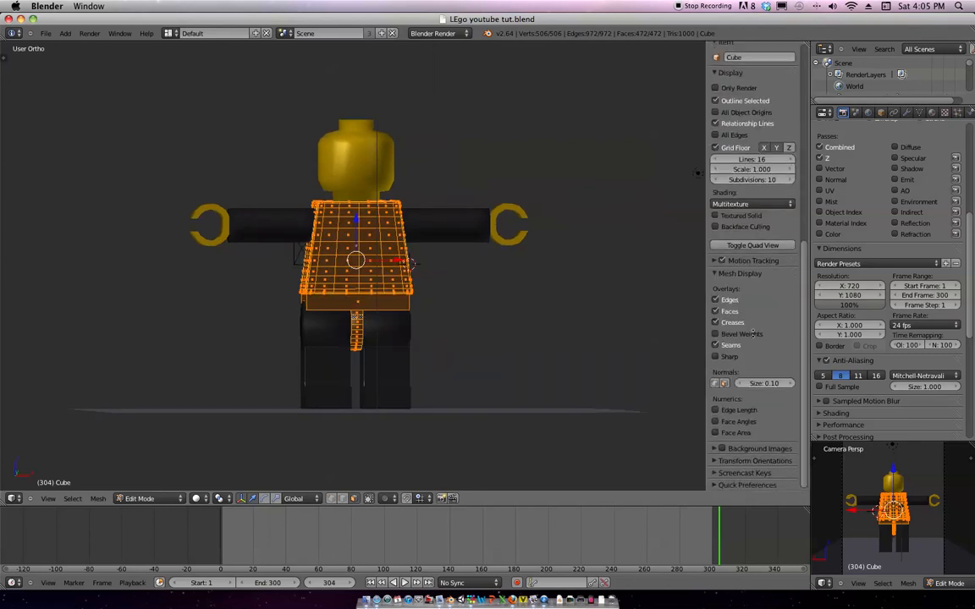
pyautogui.click(715, 272)
pyautogui.click(715, 309)
pyautogui.click(723, 325)
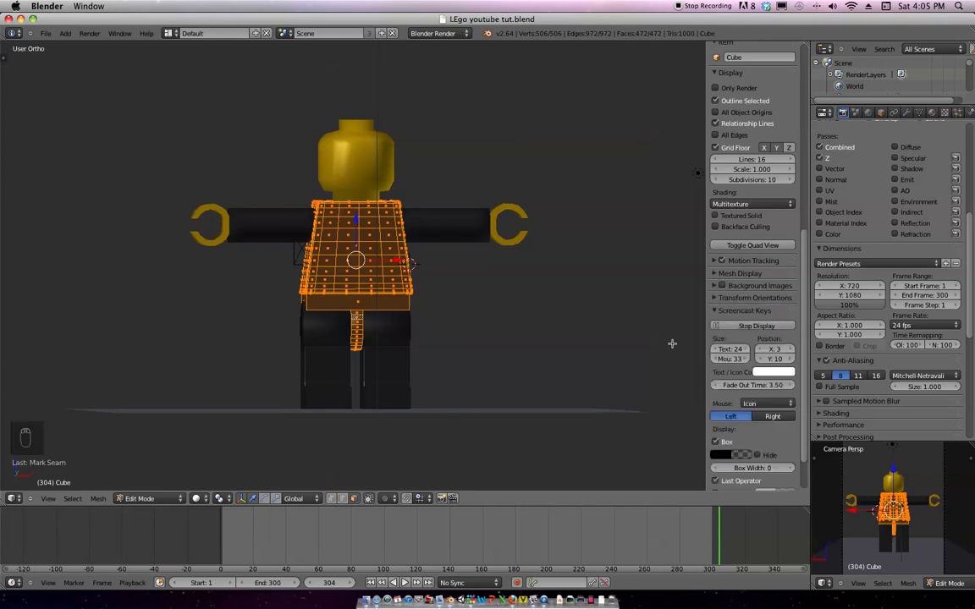
pyautogui.press('n')
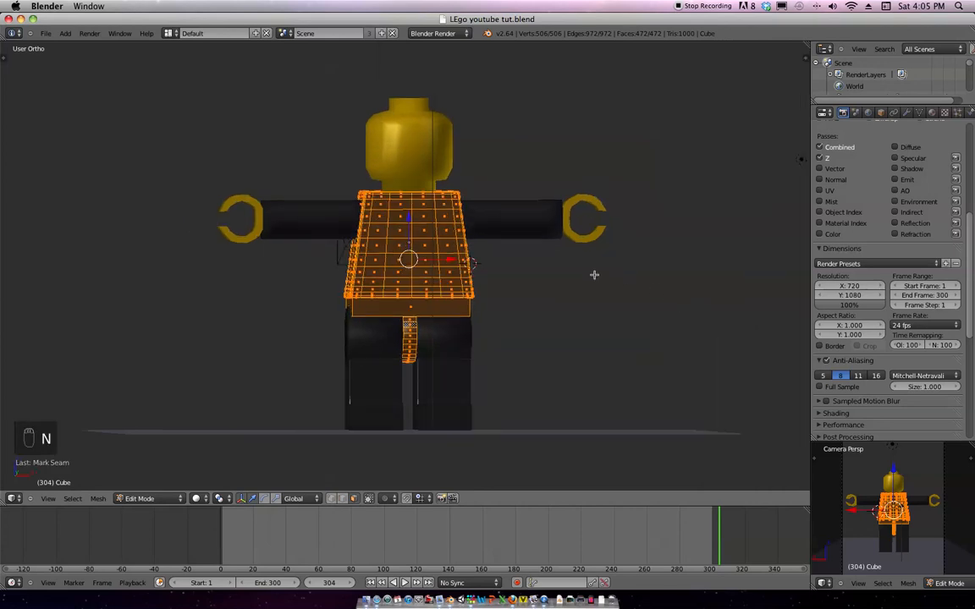
# Return to object mode and hide the camera, three of the lamps and the ground plane.
pyautogui.scroll(2, 541, 278)
pyautogui.press('Tab')
pyautogui.moveTo(487, 264); pyautogui.dragTo(525, 287, button='middle')
pyautogui.scroll(-3, 525, 287)
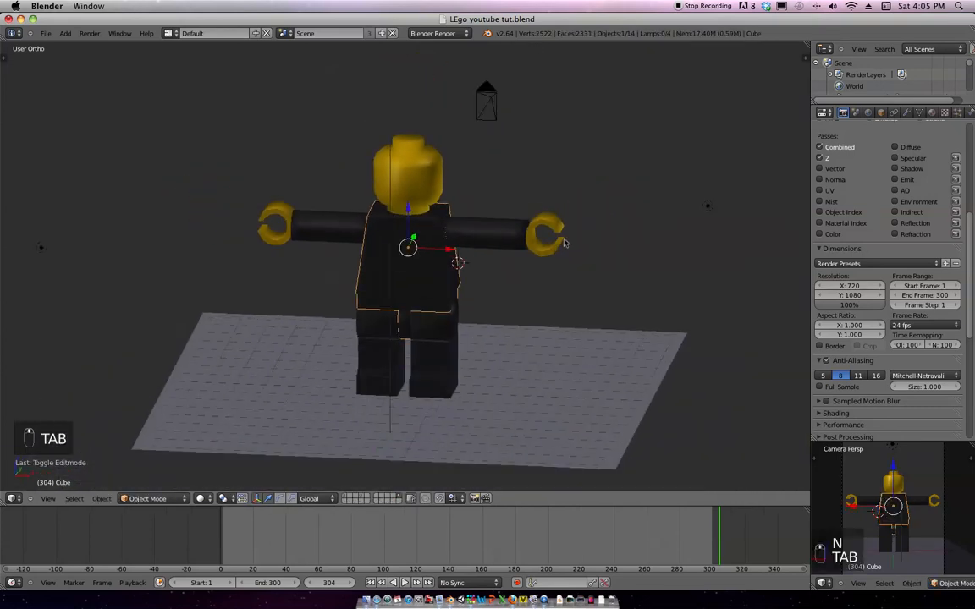
pyautogui.rightClick(467, 132)
pyautogui.press('h')
pyautogui.rightClick(393, 76)
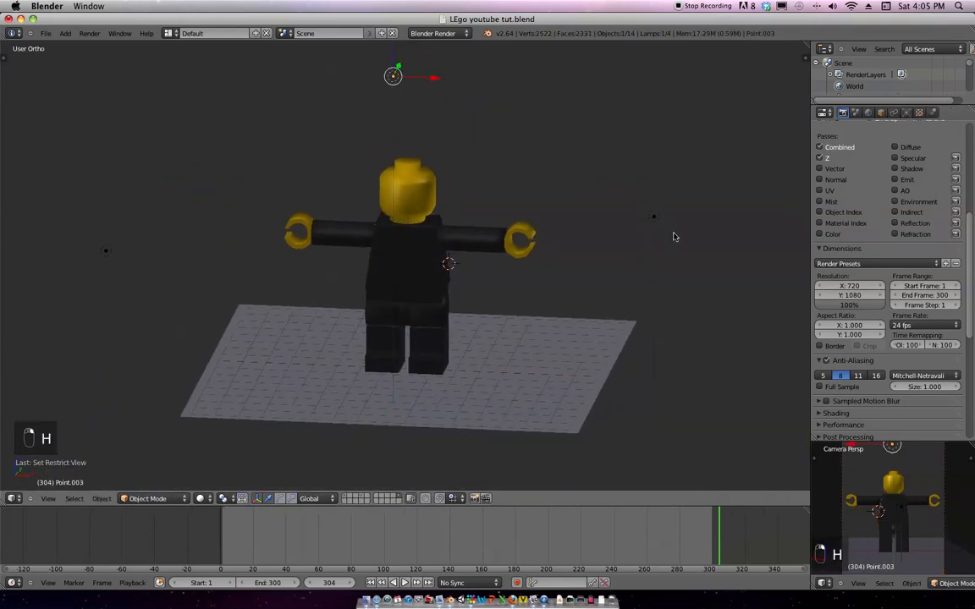
pyautogui.press('h')
pyautogui.rightClick(654, 216)
pyautogui.press('h')
pyautogui.rightClick(105, 247)
pyautogui.press('h')
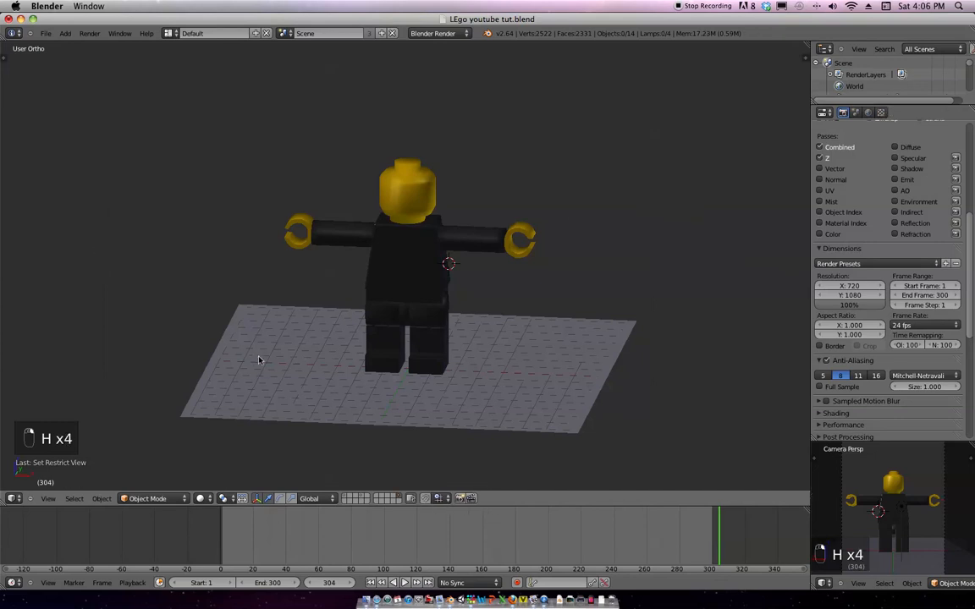
pyautogui.rightClick(231, 320)
pyautogui.press('h')
pyautogui.moveTo(312, 343); pyautogui.dragTo(399, 320, button='middle')
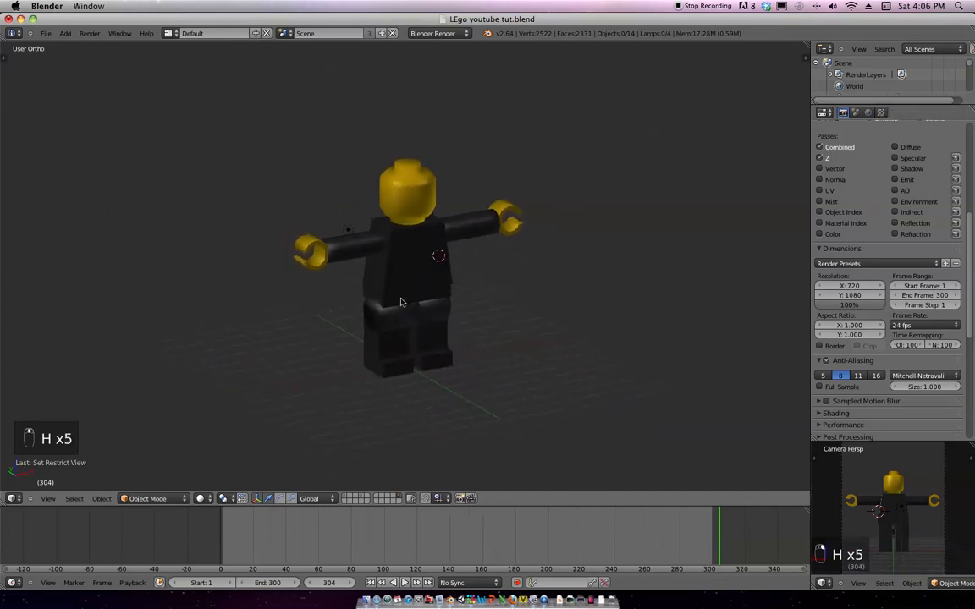
# Hide the minifigure's arms, head and both legs so the torso stands clear.
pyautogui.rightClick(480, 222)
pyautogui.press('h')
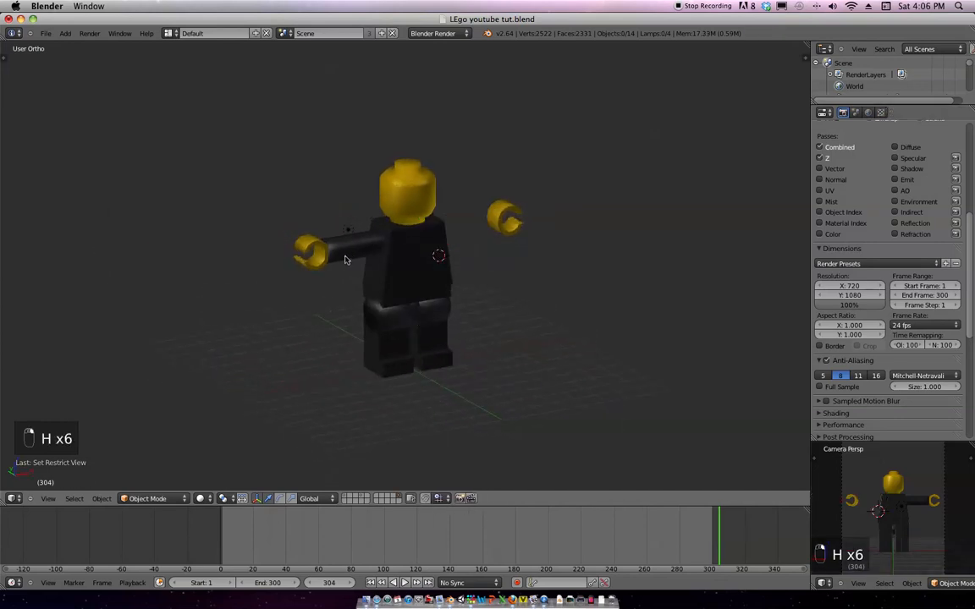
pyautogui.rightClick(344, 255)
pyautogui.press('h')
pyautogui.press('h')
pyautogui.rightClick(408, 200)
pyautogui.press('h')
pyautogui.rightClick(387, 343)
pyautogui.press('h')
pyautogui.rightClick(427, 334)
pyautogui.press('h')
# Open the torso mesh in edit mode and switch to the UV Editing layout.
pyautogui.rightClick(423, 292)
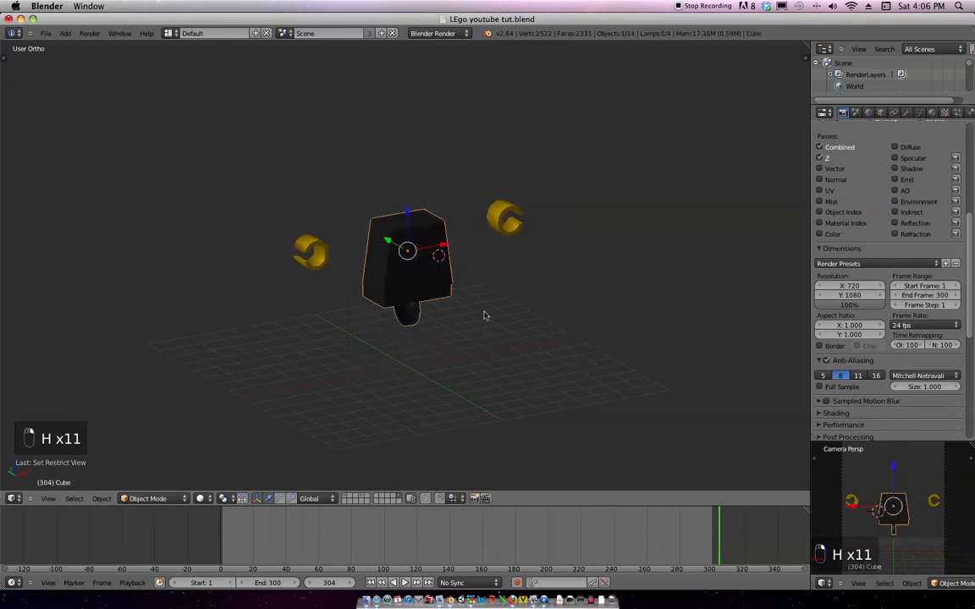
pyautogui.press('a')
pyautogui.moveTo(474, 300); pyautogui.dragTo(378, 257, button='middle')
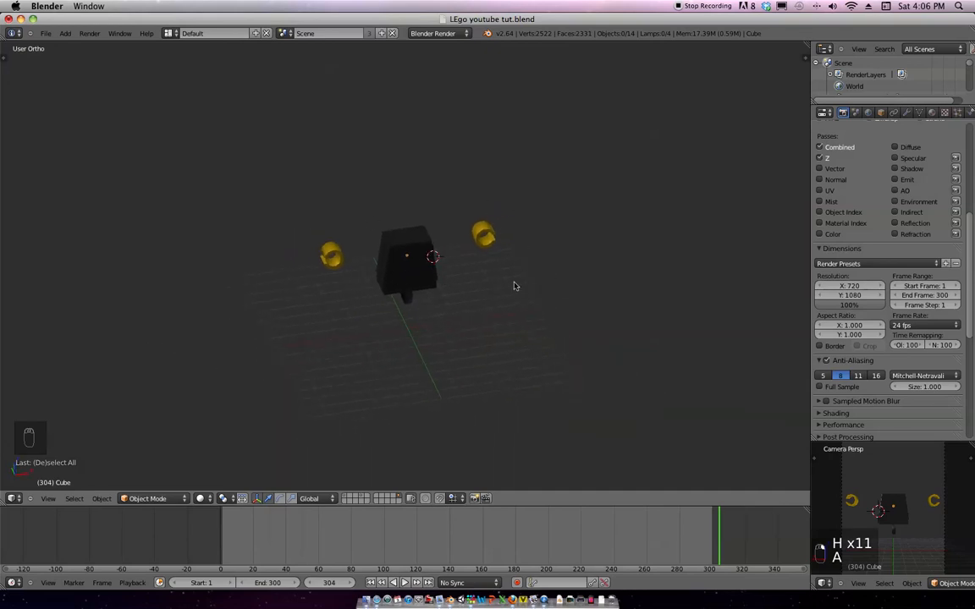
pyautogui.rightClick(388, 237)
pyautogui.scroll(4, 491, 290)
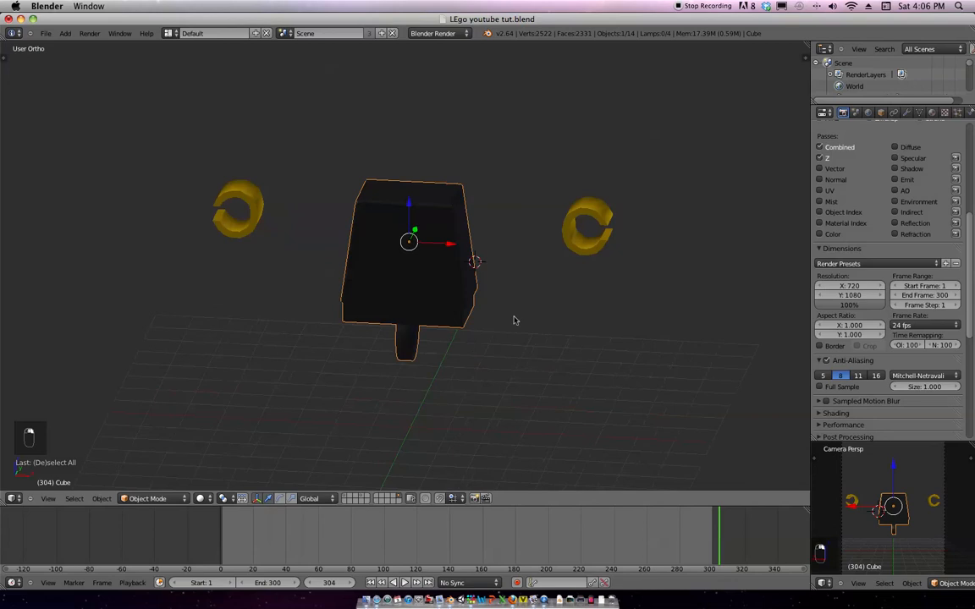
pyautogui.press('Tab')
pyautogui.moveTo(499, 267); pyautogui.dragTo(508, 243, button='middle')
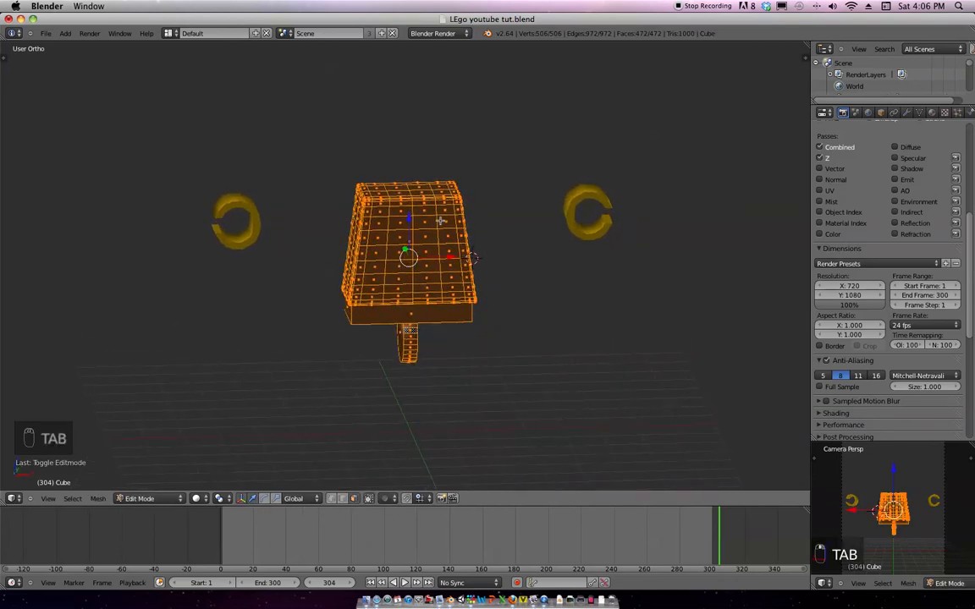
pyautogui.hotkey('ctrl', 'Left')
pyautogui.hotkey('ctrl', 'Left')
pyautogui.hotkey('ctrl', 'Left')
pyautogui.hotkey('ctrl', 'Left')
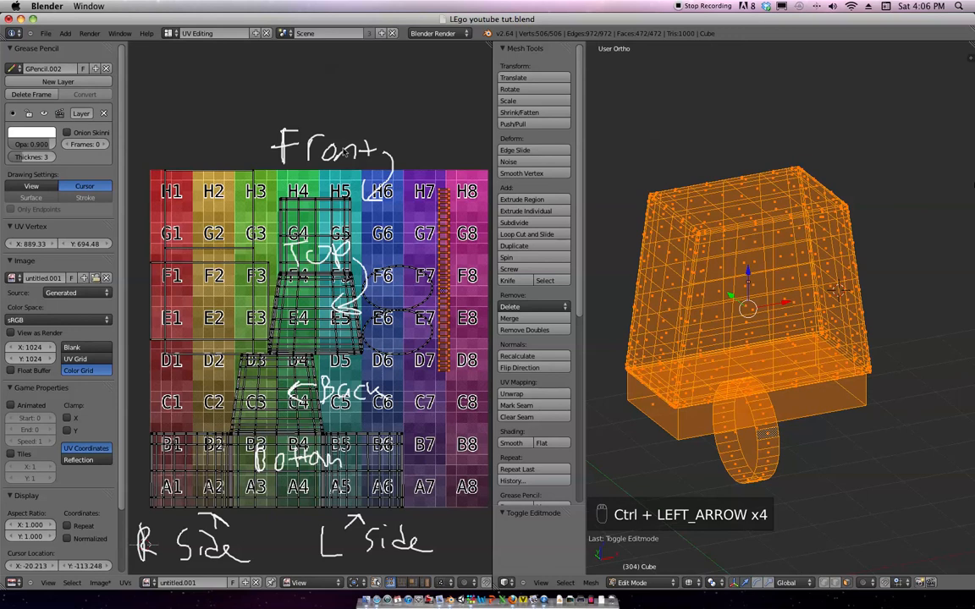
pyautogui.press('Tab')
pyautogui.press('Tab')
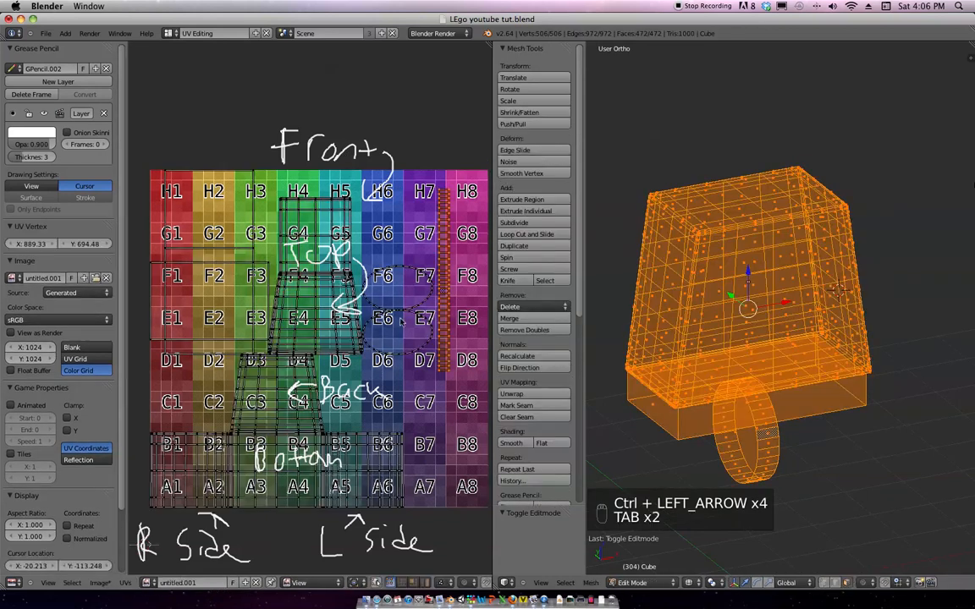
pyautogui.press('u')
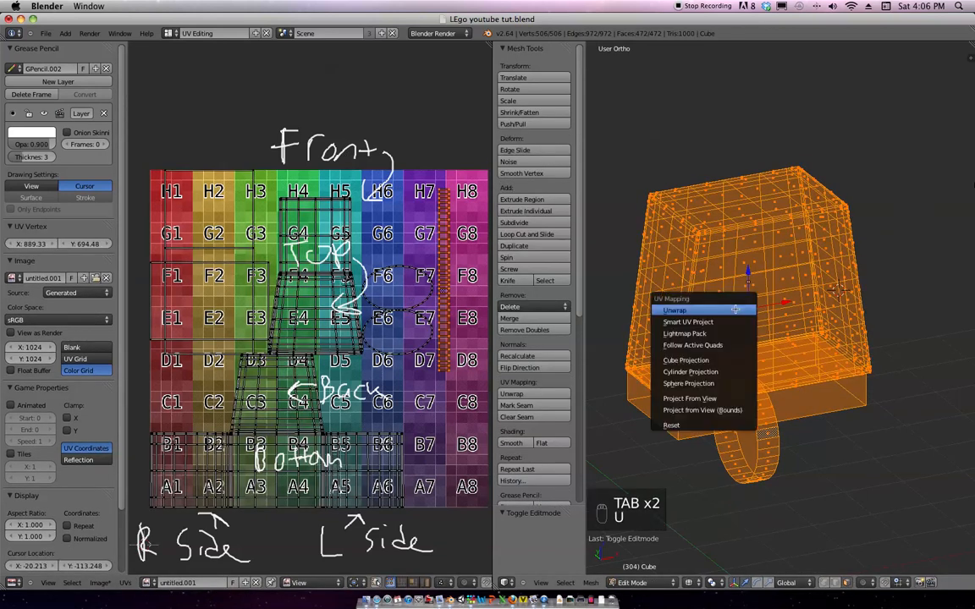
pyautogui.click(650, 384)
# Leave edit mode and unlink the grease pencil notes drawn over the UV grid image.
pyautogui.press('Tab')
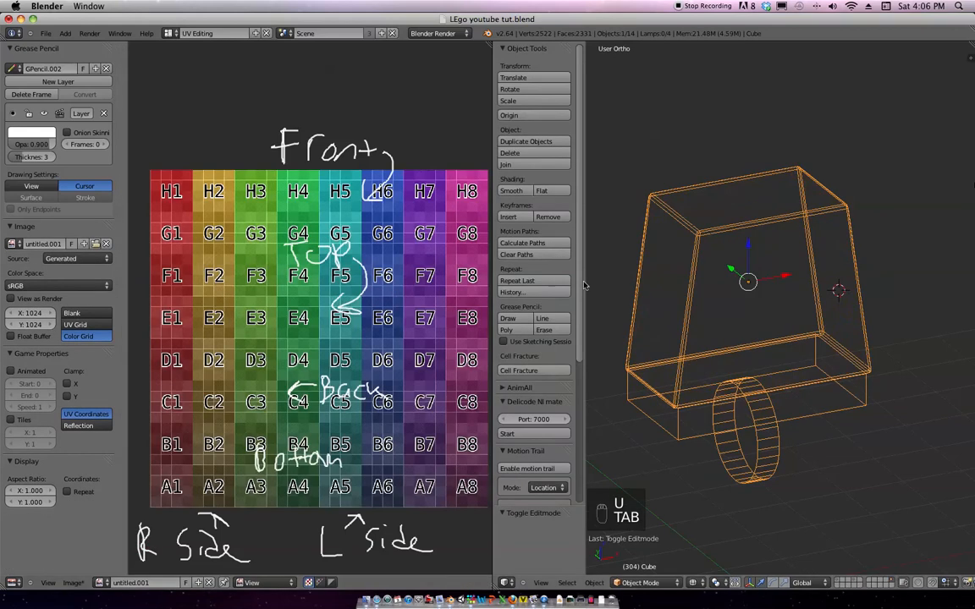
pyautogui.click(105, 69)
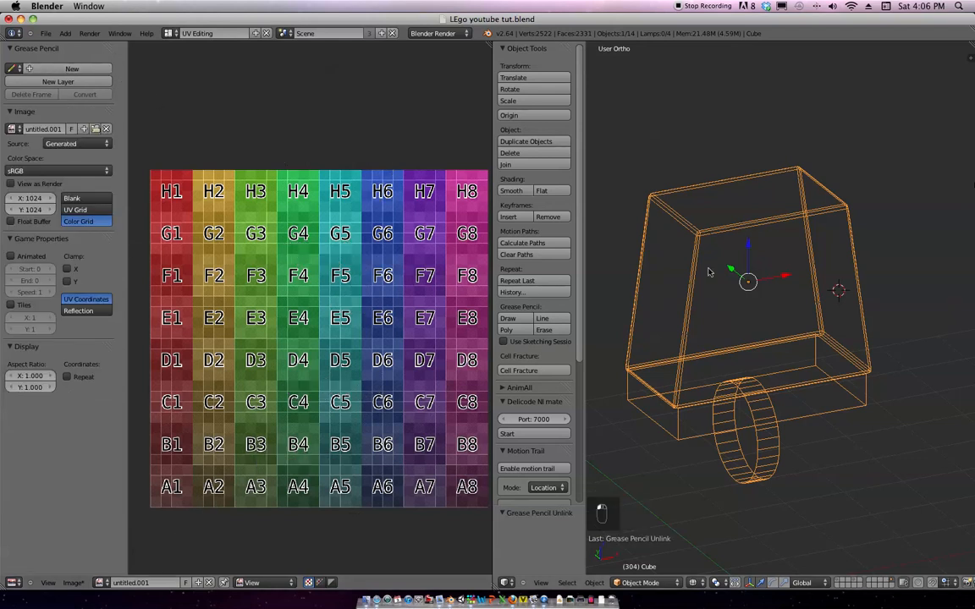
# Maximize the 3D view and edit the torso mesh with everything deselected and edge selection active.
pyautogui.hotkey('ctrl', 'Down')
pyautogui.scroll(-2, 594, 254)
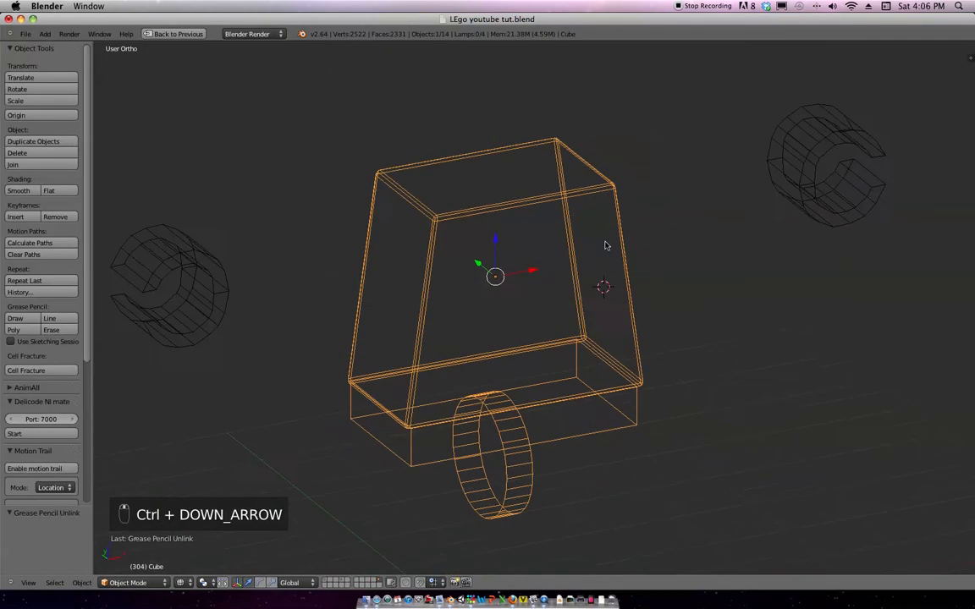
pyautogui.moveTo(582, 280)
pyautogui.mouseDown(button='middle')
pyautogui.moveTo(644, 279)
pyautogui.moveTo(682, 255)
pyautogui.moveTo(646, 246)
pyautogui.moveTo(678, 239)
pyautogui.moveTo(682, 253)
pyautogui.mouseUp(button='middle')
pyautogui.press('Tab')
pyautogui.press('z')
pyautogui.press('z')
pyautogui.press('a')
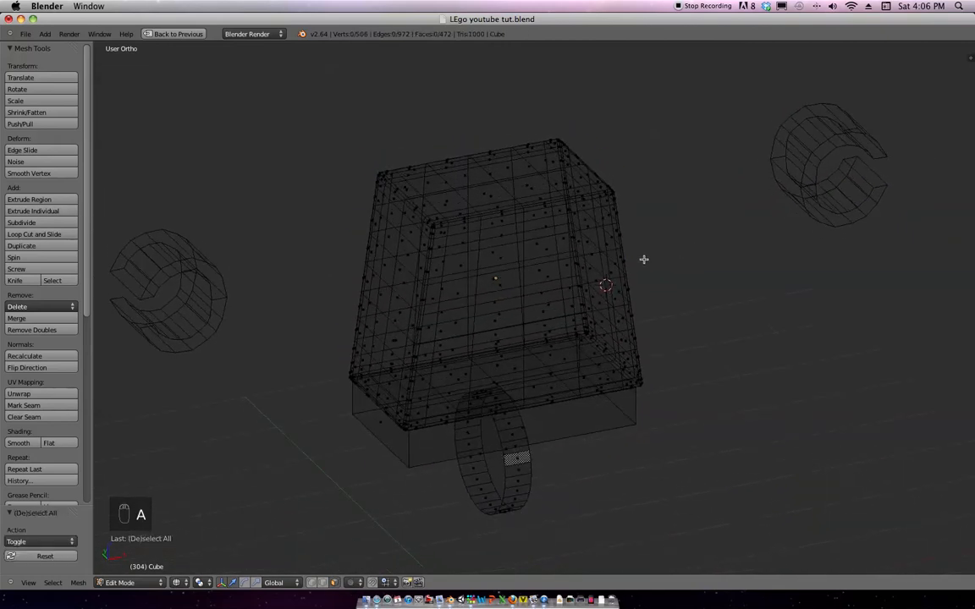
pyautogui.hotkey('ctrl', 'Tab')
pyautogui.click(641, 247)
pyautogui.moveTo(663, 245); pyautogui.dragTo(653, 237, button='middle')
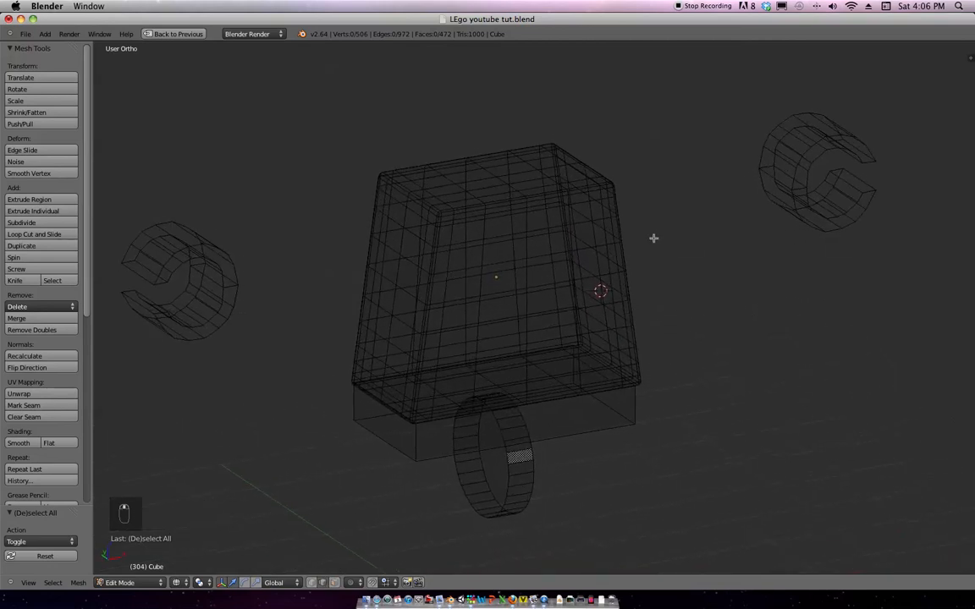
pyautogui.moveTo(580, 218); pyautogui.dragTo(559, 225, button='middle')
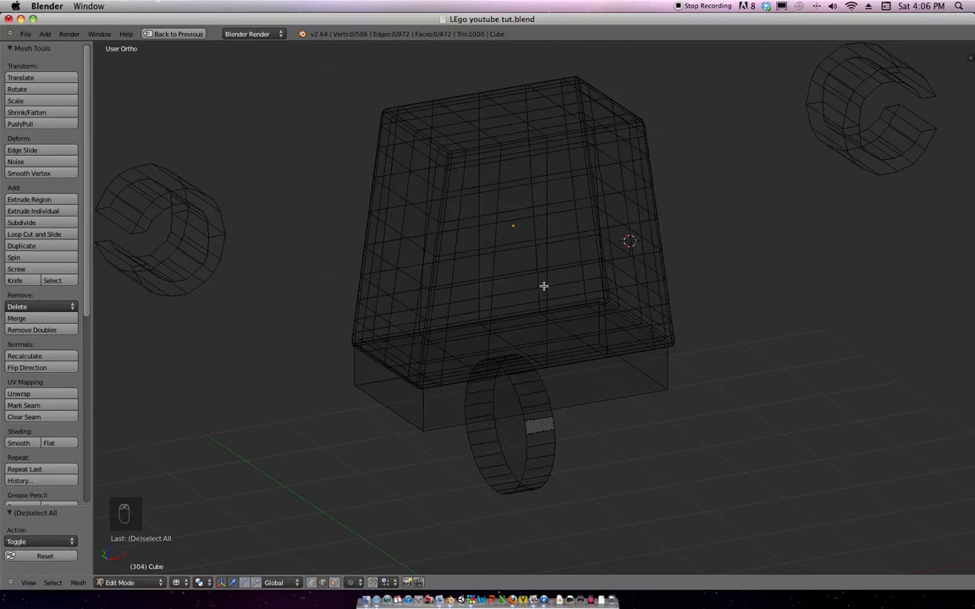
pyautogui.scroll(3, 525, 266)
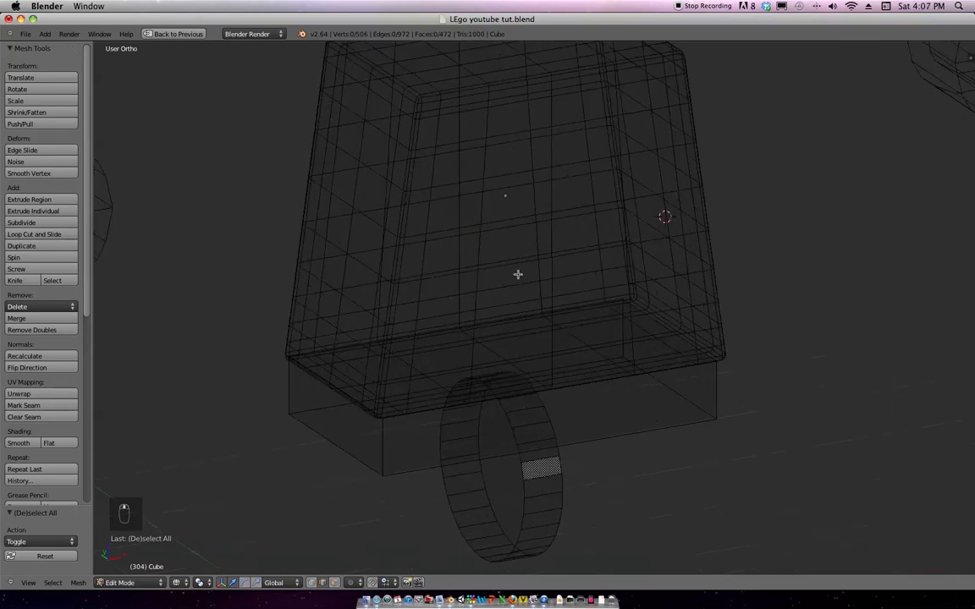
# Mark seams along the top edge and both vertical side edges of the torso's front face.
pyautogui.hotkey('ctrl', 'Tab')
pyautogui.keyDown('alt'); pyautogui.rightClick(415, 213); pyautogui.keyUp('alt')
pyautogui.moveTo(446, 211); pyautogui.dragTo(464, 256, button='middle')
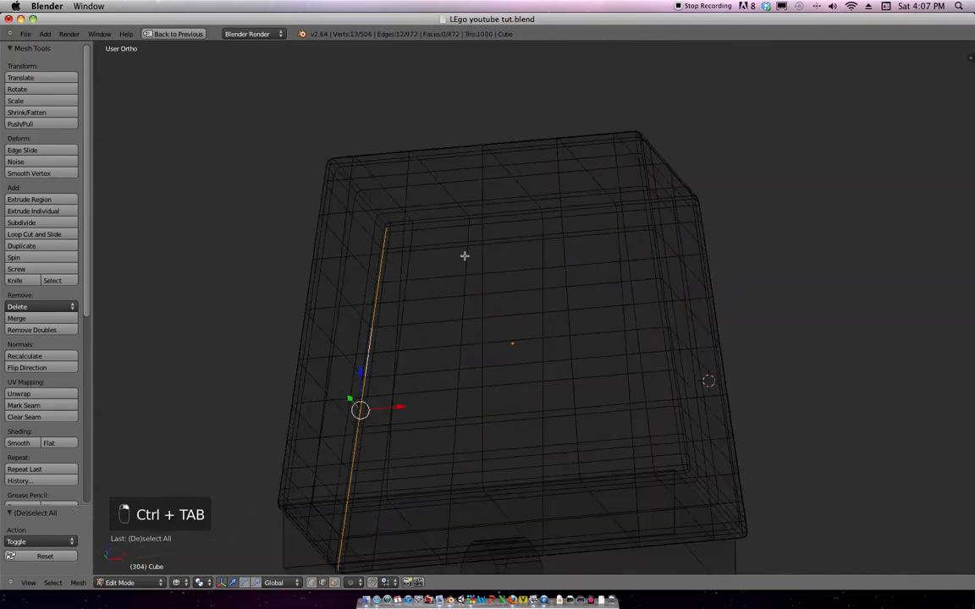
pyautogui.keyDown('alt'); pyautogui.keyDown('shift'); pyautogui.rightClick(440, 221); pyautogui.keyUp('shift'); pyautogui.keyUp('alt')
pyautogui.moveTo(637, 233); pyautogui.dragTo(496, 263, button='middle')
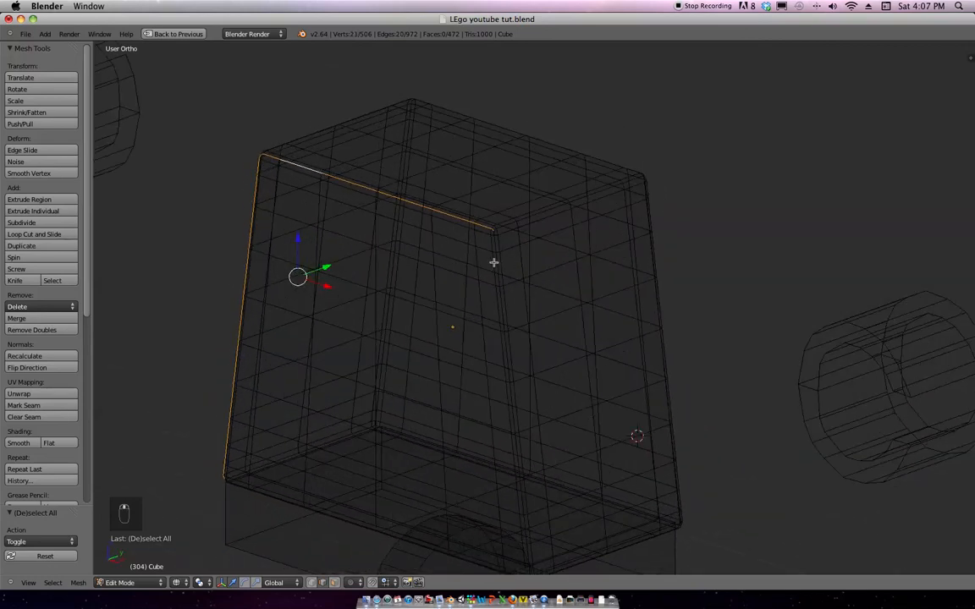
pyautogui.keyDown('alt'); pyautogui.keyDown('shift'); pyautogui.rightClick(497, 263); pyautogui.keyUp('shift'); pyautogui.keyUp('alt')
pyautogui.scroll(-3, 471, 280)
pyautogui.moveTo(537, 224); pyautogui.dragTo(536, 267, button='middle')
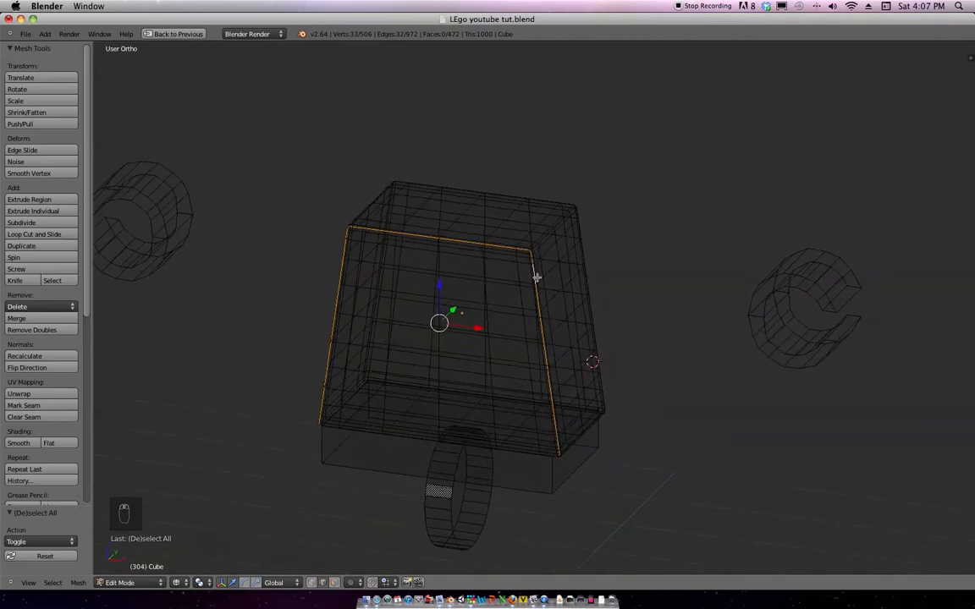
pyautogui.hotkey('ctrl', 'e')
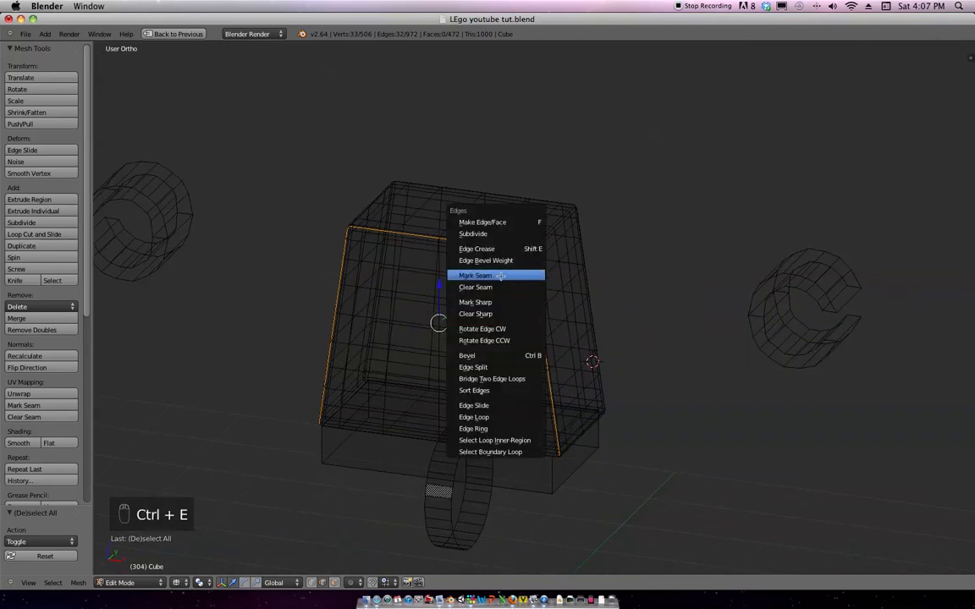
pyautogui.click(514, 275)
pyautogui.press('a')
# Mark seams along the two short side edges of the torso's top face.
pyautogui.moveTo(631, 287); pyautogui.dragTo(505, 326, button='middle')
pyautogui.keyDown('alt'); pyautogui.rightClick(527, 311); pyautogui.keyUp('alt')
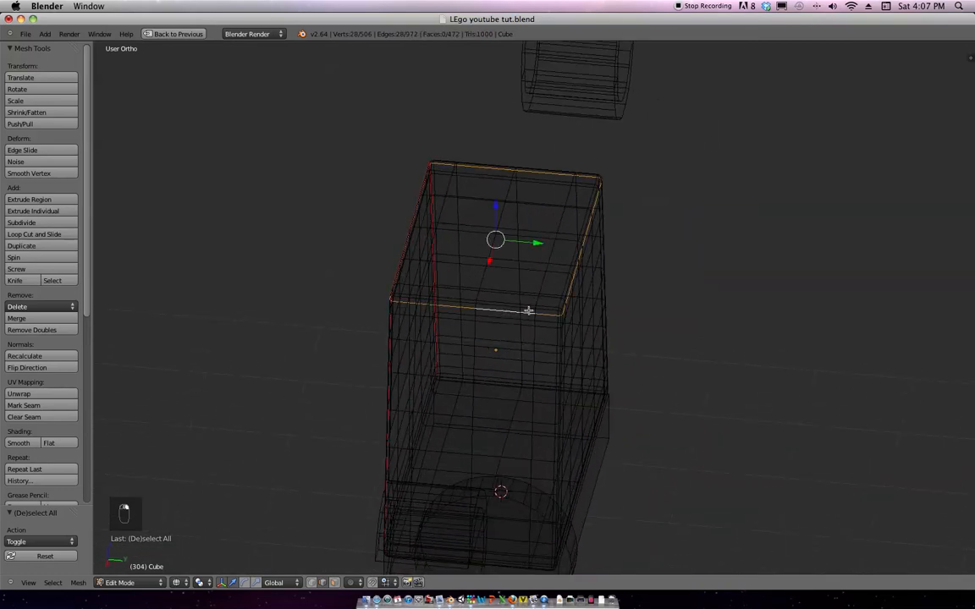
pyautogui.moveTo(549, 301); pyautogui.dragTo(526, 323, button='middle')
pyautogui.press('super+z')
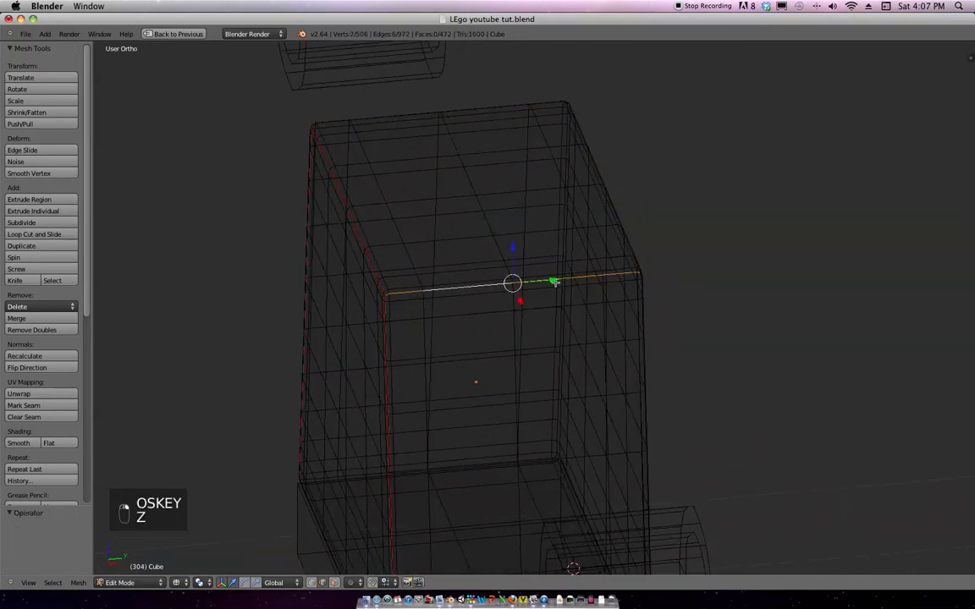
pyautogui.moveTo(576, 278); pyautogui.dragTo(573, 217, button='middle')
pyautogui.keyDown('alt'); pyautogui.keyDown('shift'); pyautogui.rightClick(561, 285); pyautogui.keyUp('shift'); pyautogui.keyUp('alt')
pyautogui.hotkey('ctrl', 'e')
pyautogui.click(606, 282)
# Mark seams along both vertical edges and the bottom edge of the torso's back face, leaving nothing selected.
pyautogui.moveTo(572, 216)
pyautogui.keyDown('ctrl'); pyautogui.mouseDown(button='middle')
pyautogui.moveTo(494, 257)
pyautogui.moveTo(573, 218)
pyautogui.mouseUp(button='middle'); pyautogui.keyUp('ctrl')
pyautogui.keyDown('ctrl'); pyautogui.moveTo(573, 217); pyautogui.dragTo(537, 228, button='middle'); pyautogui.keyUp('ctrl')
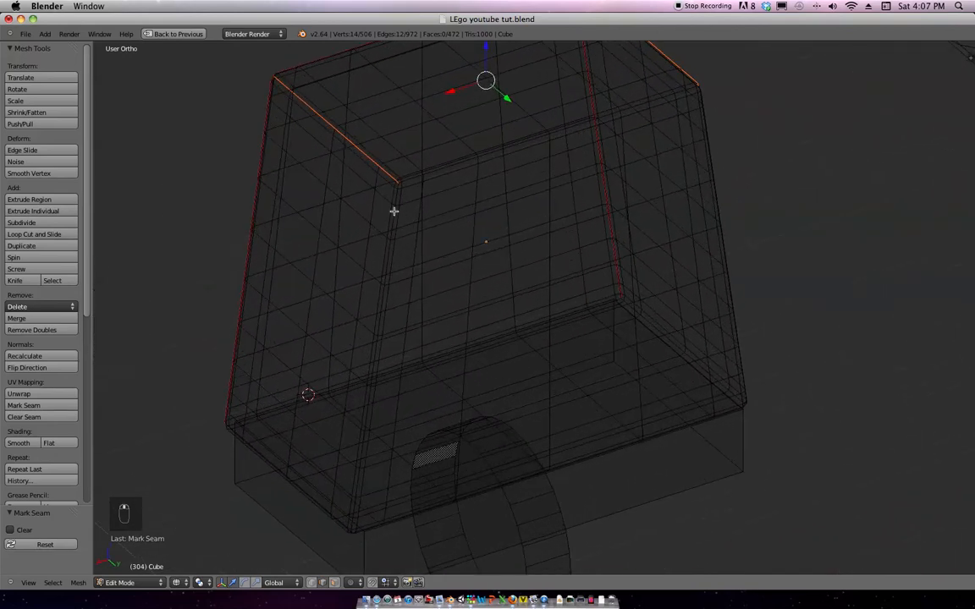
pyautogui.keyDown('ctrl'); pyautogui.moveTo(430, 188); pyautogui.dragTo(515, 253, button='middle'); pyautogui.keyUp('ctrl')
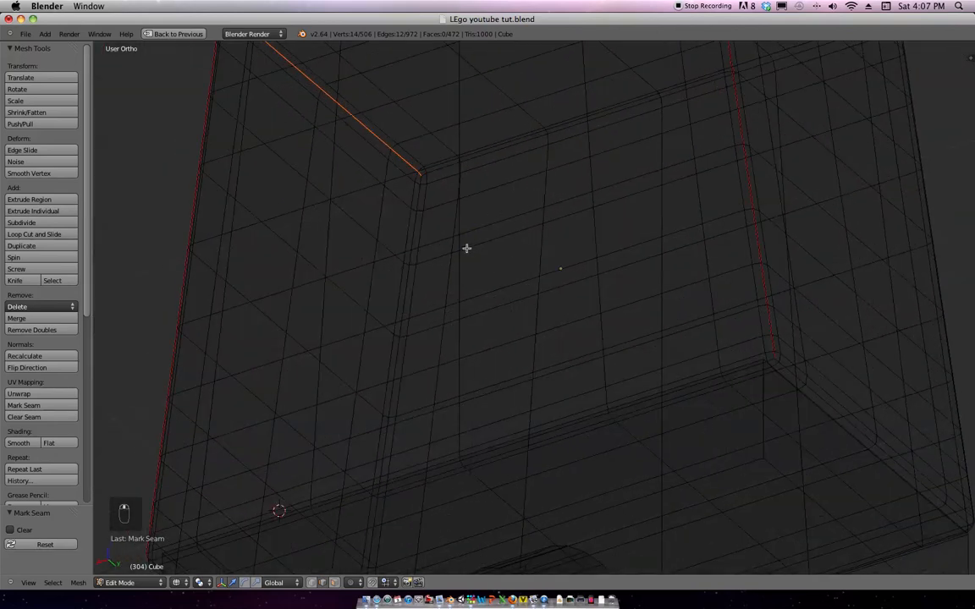
pyautogui.press('t')
pyautogui.keyDown('ctrl'); pyautogui.moveTo(449, 169); pyautogui.dragTo(500, 261, button='middle'); pyautogui.keyUp('ctrl')
pyautogui.keyDown('alt'); pyautogui.keyDown('shift'); pyautogui.rightClick(362, 183); pyautogui.keyUp('shift'); pyautogui.keyUp('alt')
pyautogui.keyDown('ctrl'); pyautogui.moveTo(508, 217); pyautogui.dragTo(490, 72, button='middle'); pyautogui.keyUp('ctrl')
pyautogui.keyDown('ctrl'); pyautogui.moveTo(528, 154); pyautogui.dragTo(633, 283, button='middle'); pyautogui.keyUp('ctrl')
pyautogui.scroll(2, 601, 346)
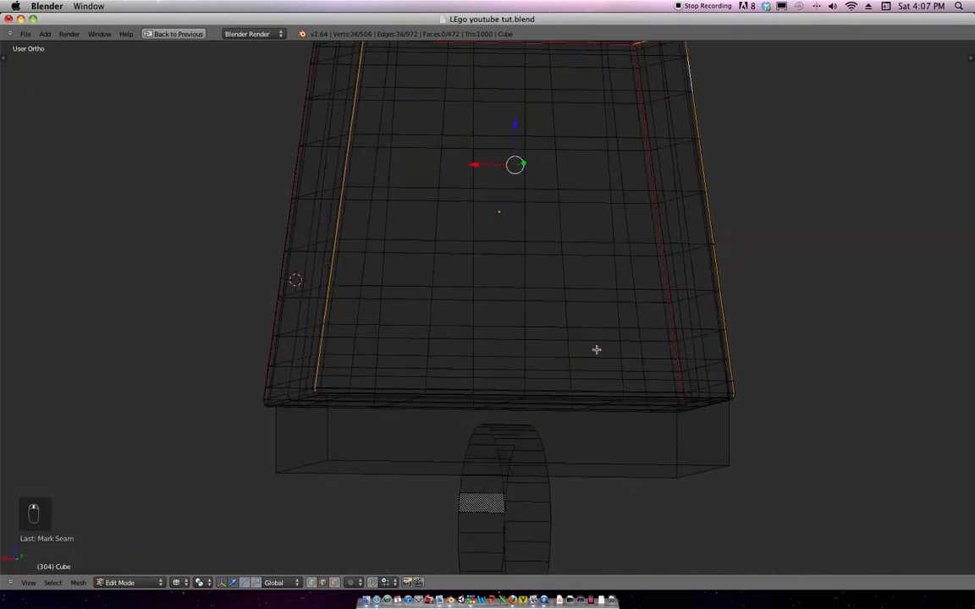
pyautogui.moveTo(600, 346); pyautogui.dragTo(603, 327, button='middle')
pyautogui.keyDown('shift'); pyautogui.moveTo(484, 387); pyautogui.dragTo(526, 336, button='middle'); pyautogui.keyUp('shift')
pyautogui.scroll(4, 527, 336)
pyautogui.keyDown('alt'); pyautogui.keyDown('shift'); pyautogui.rightClick(267, 323); pyautogui.keyUp('shift'); pyautogui.keyUp('alt')
pyautogui.scroll(-6, 370, 232)
pyautogui.moveTo(552, 226); pyautogui.dragTo(613, 218, button='middle')
pyautogui.hotkey('ctrl', 'e')
pyautogui.click(560, 255)
pyautogui.press('a')
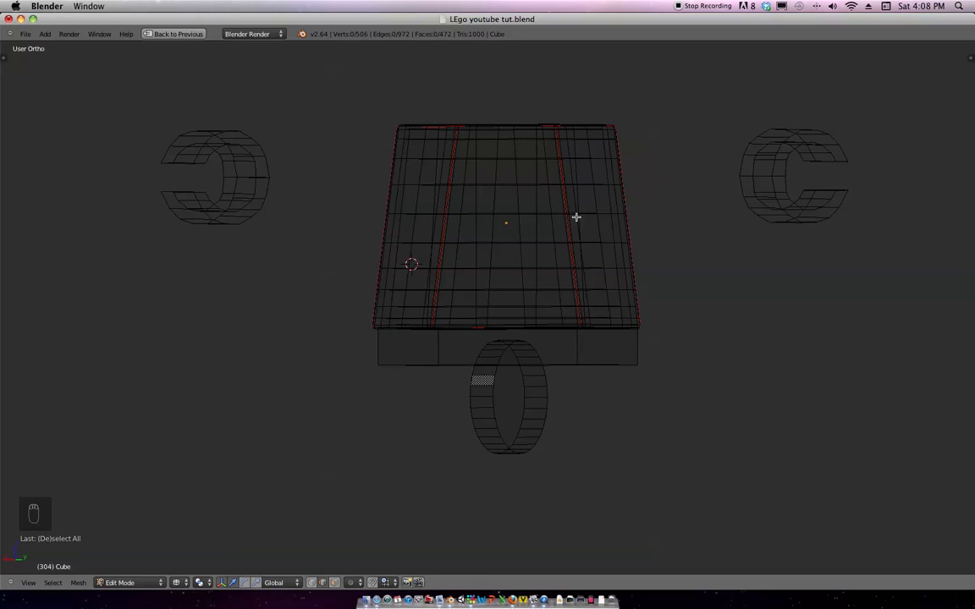
# Return to the split UV editing layout and unwrap the entire mesh with everything selected.
pyautogui.moveTo(675, 194); pyautogui.dragTo(632, 260, button='middle')
pyautogui.scroll(-4, 677, 174)
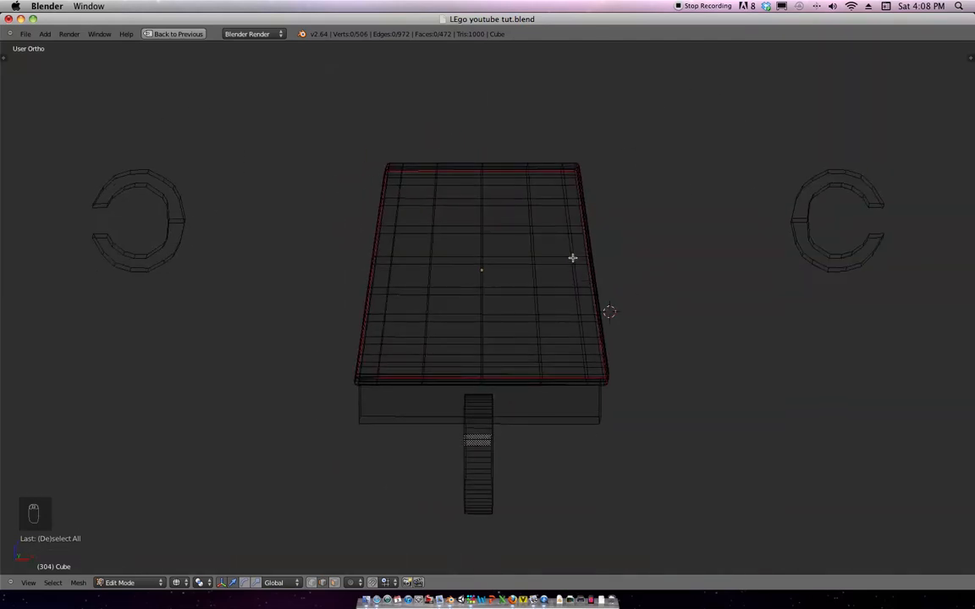
pyautogui.hotkey('ctrl', 'Down')
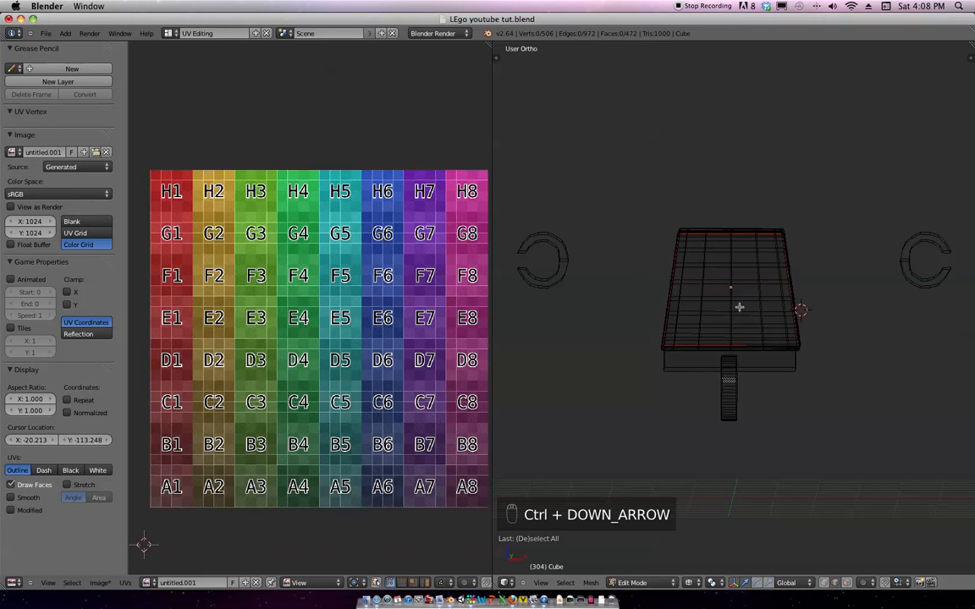
pyautogui.press('a')
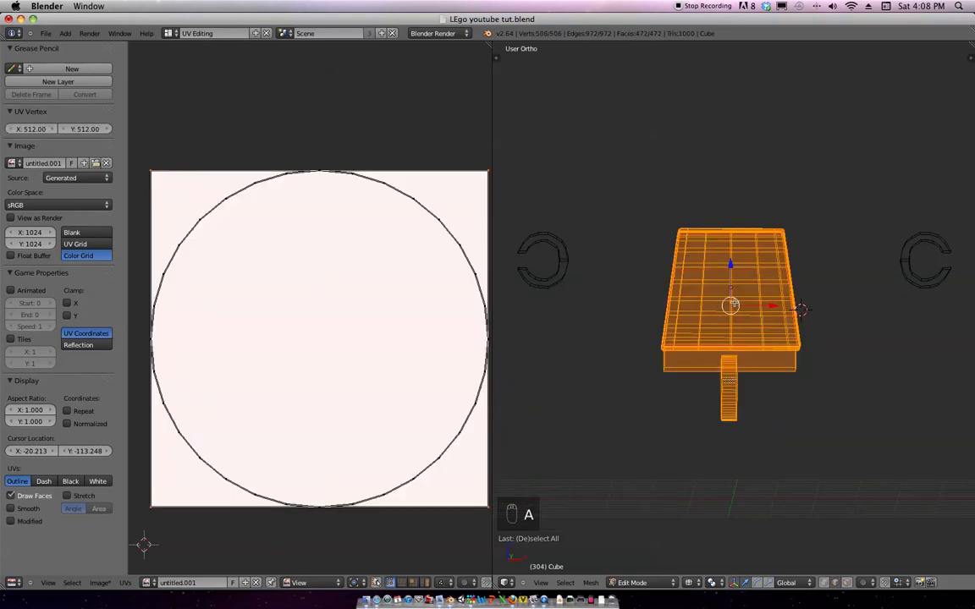
pyautogui.press('u')
pyautogui.click(681, 189)
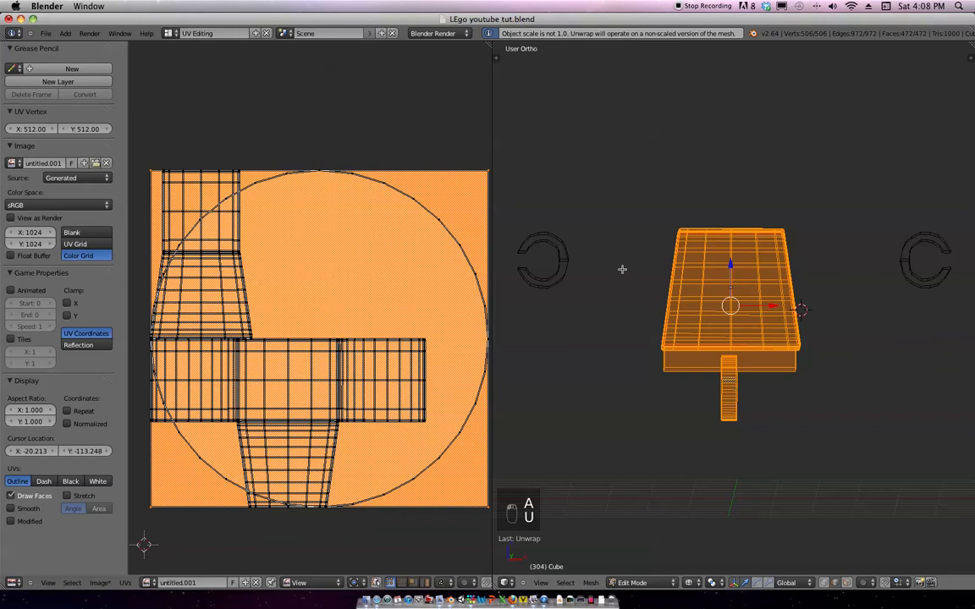
pyautogui.scroll(-2, 372, 339)
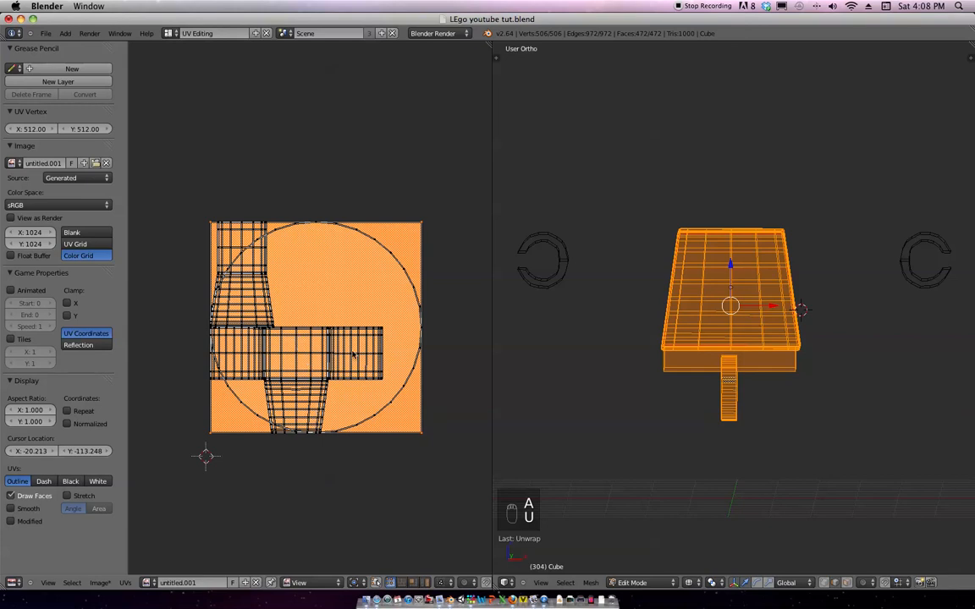
# Add grease pencil notes to the 3D view and sketch a curved fold-out arrow beside one side of the torso.
pyautogui.moveTo(684, 334)
pyautogui.mouseDown(button='middle')
pyautogui.moveTo(689, 453)
pyautogui.moveTo(682, 355)
pyautogui.mouseUp(button='middle')
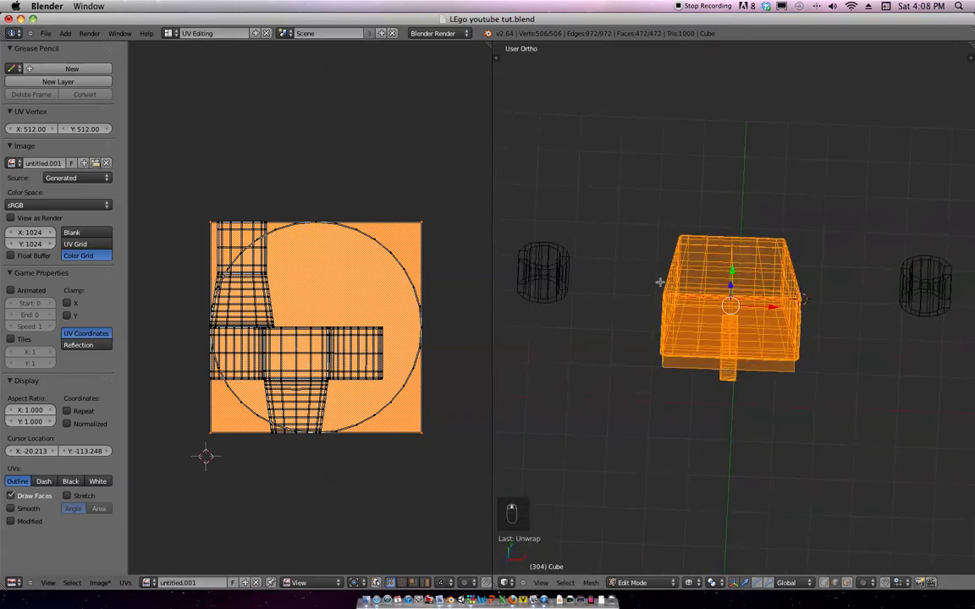
pyautogui.press('n')
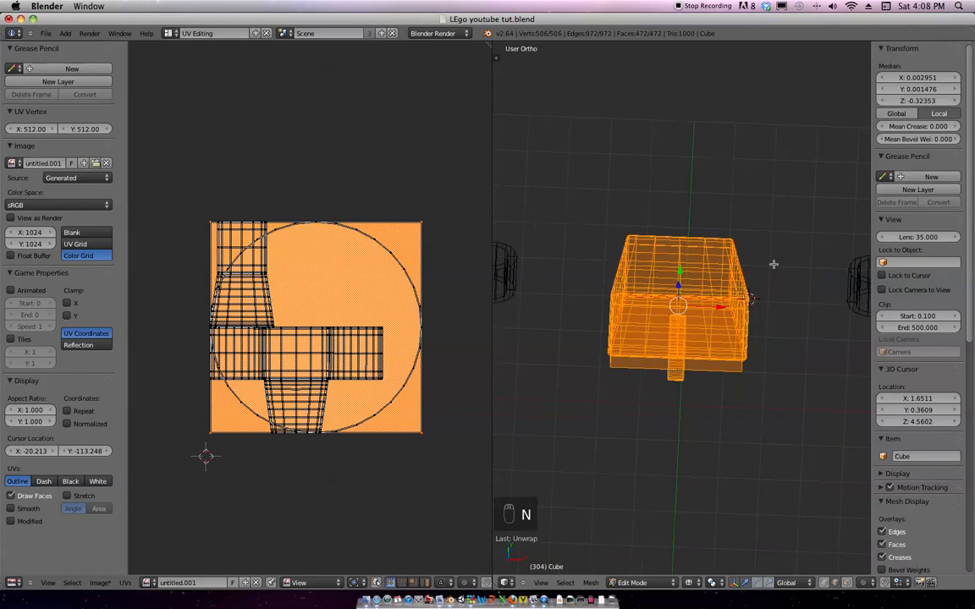
pyautogui.click(918, 175)
pyautogui.press('n')
pyautogui.press('n')
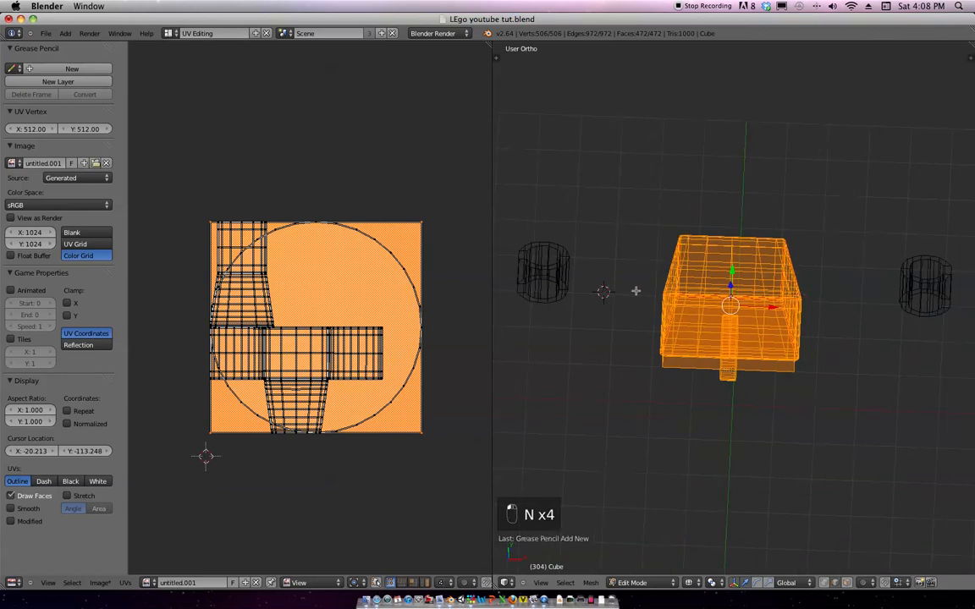
pyautogui.press('n')
pyautogui.press('d')
pyautogui.moveTo(611, 279); pyautogui.dragTo(533, 272)
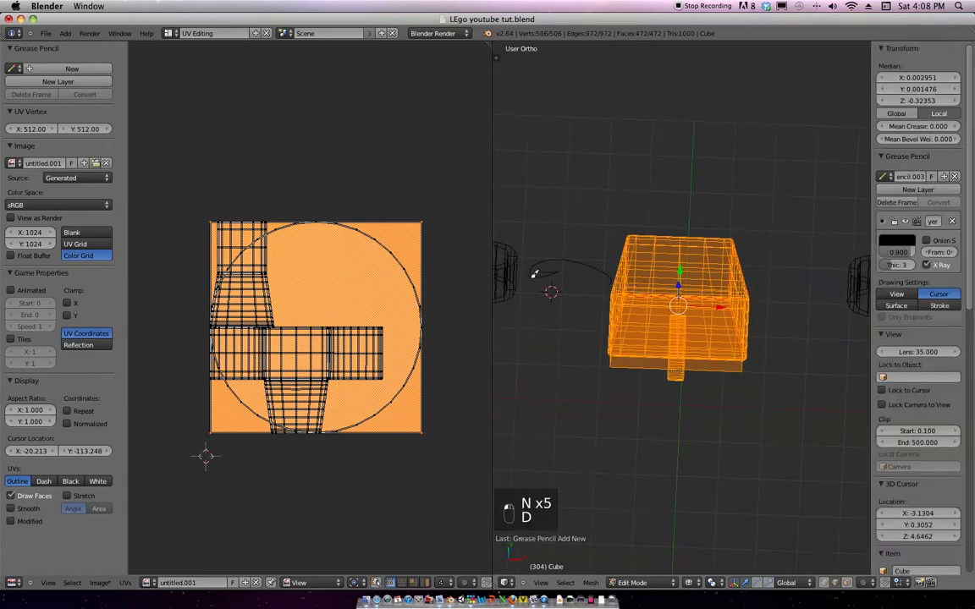
# Deselect the mesh and sketch the remaining fold-out arrows and unfolded side flap outlines around the torso.
pyautogui.press('a')
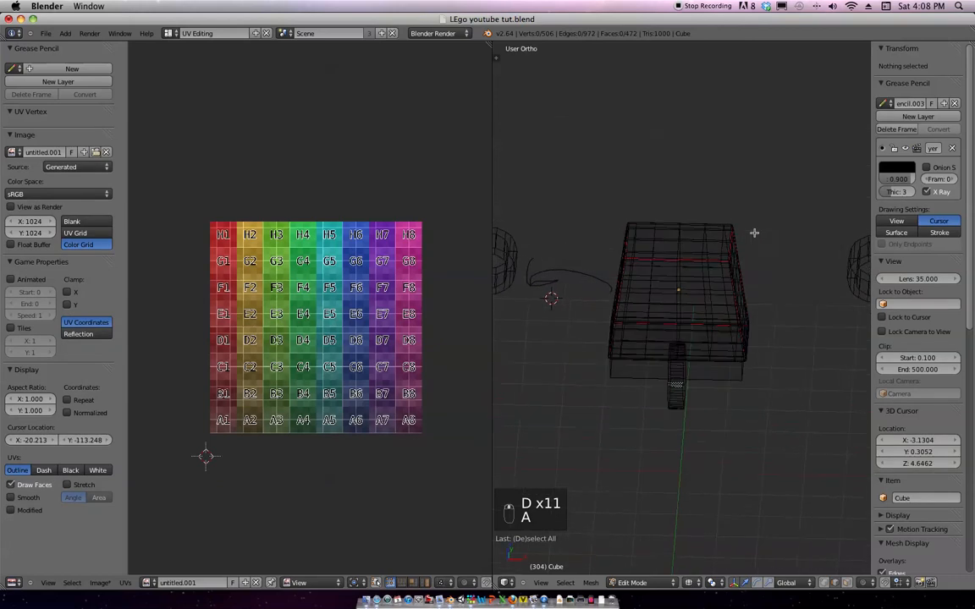
pyautogui.press('d')
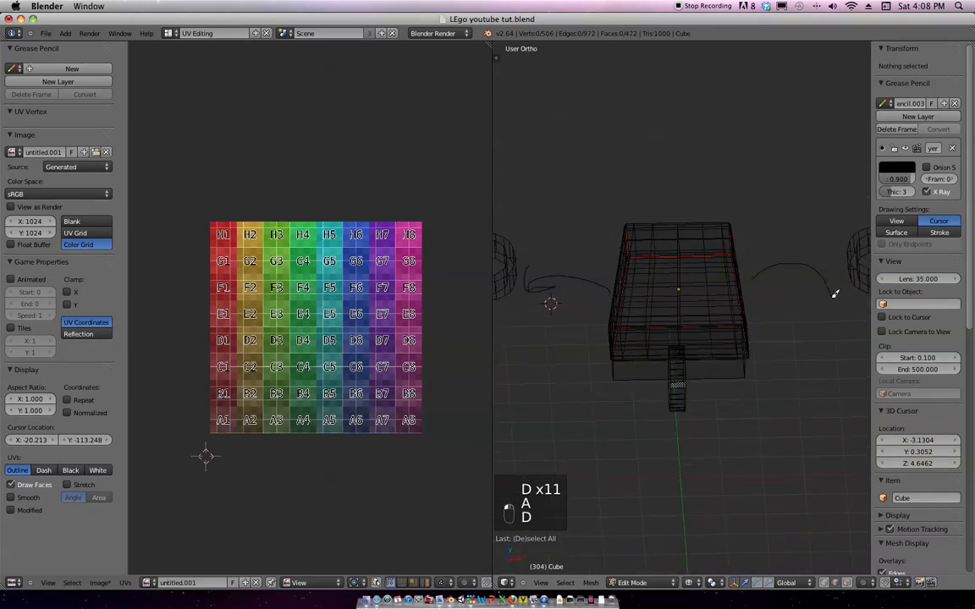
pyautogui.moveTo(834, 293); pyautogui.dragTo(833, 289)
pyautogui.moveTo(834, 289); pyautogui.dragTo(826, 207, button='middle')
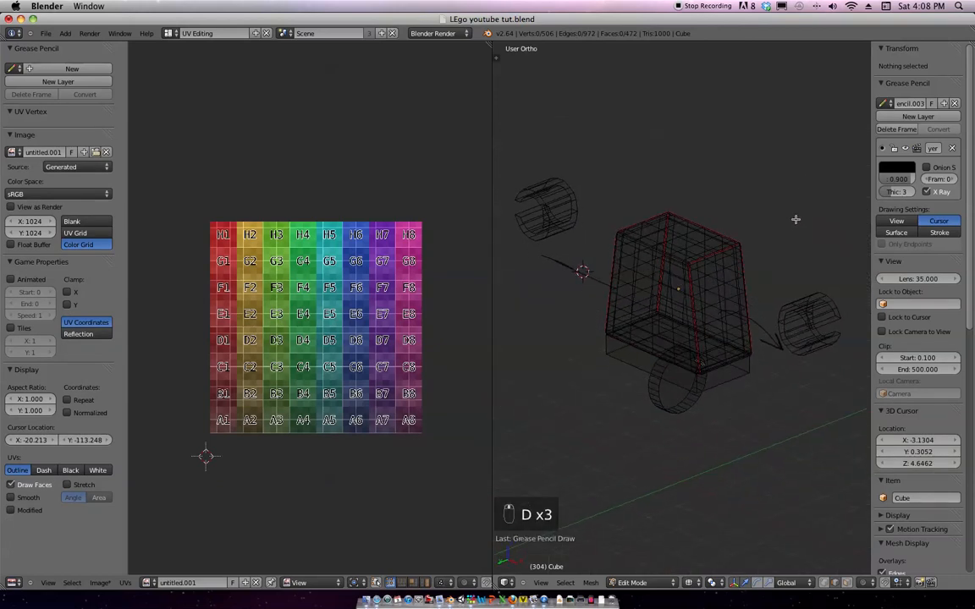
pyautogui.moveTo(708, 338); pyautogui.dragTo(755, 322, button='middle')
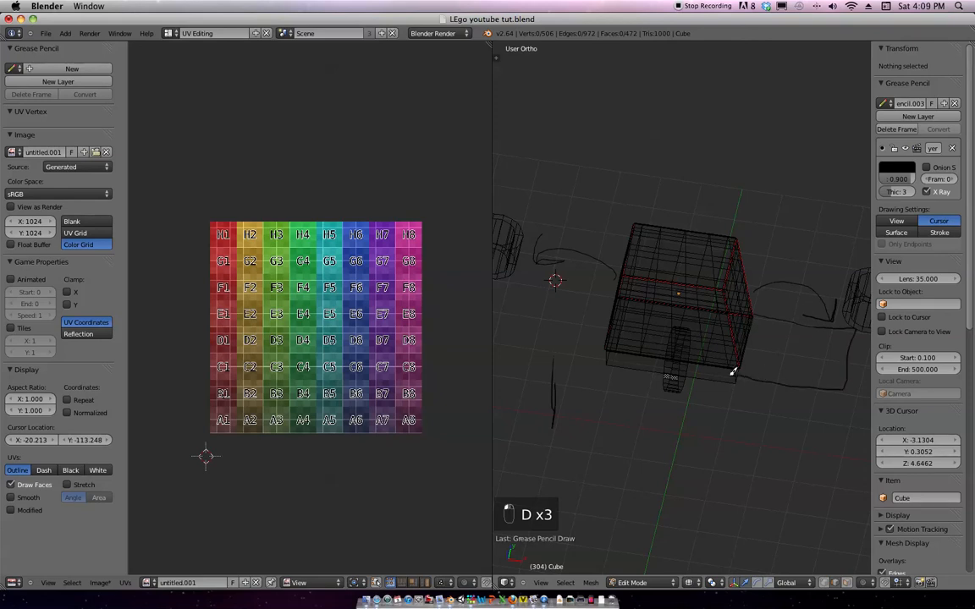
pyautogui.moveTo(634, 317); pyautogui.dragTo(652, 300, button='middle')
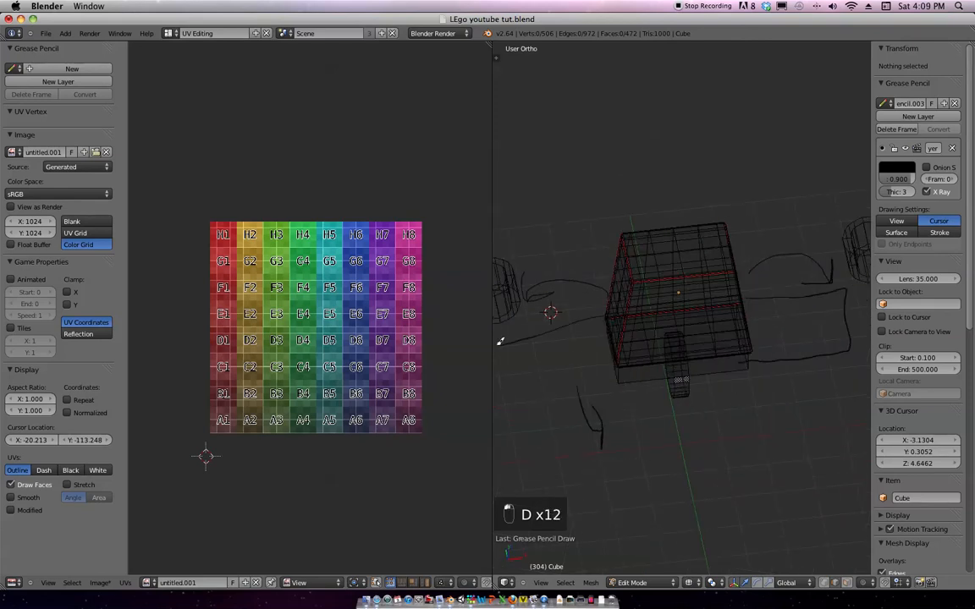
pyautogui.moveTo(630, 360); pyautogui.dragTo(687, 363, button='middle')
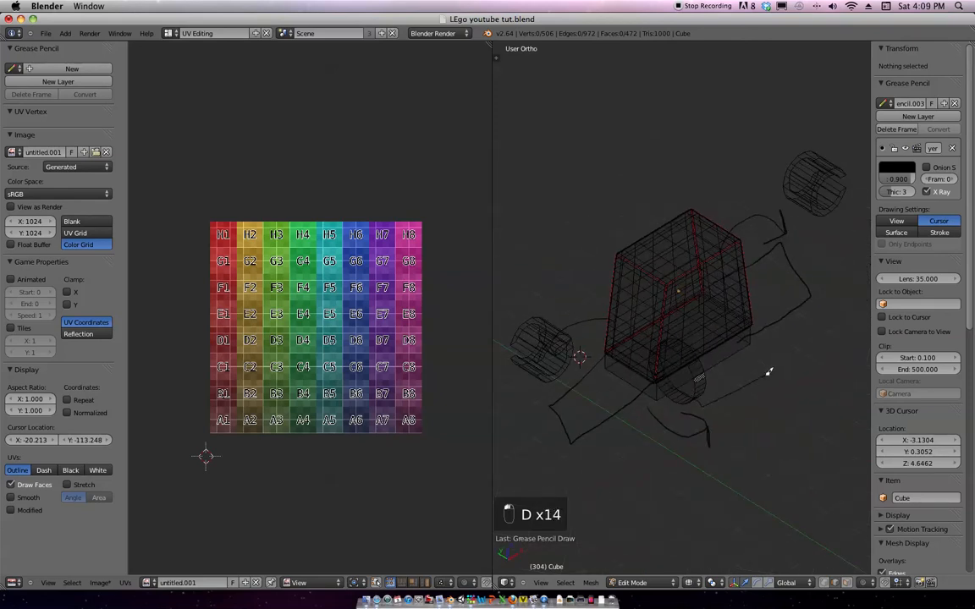
# Change the grease pencil layer's stroke color to white.
pyautogui.click(897, 167)
pyautogui.click(897, 167)
pyautogui.click(907, 201)
pyautogui.moveTo(643, 297)
pyautogui.mouseDown(button='middle')
pyautogui.moveTo(712, 256)
pyautogui.moveTo(795, 275)
pyautogui.mouseUp(button='middle')
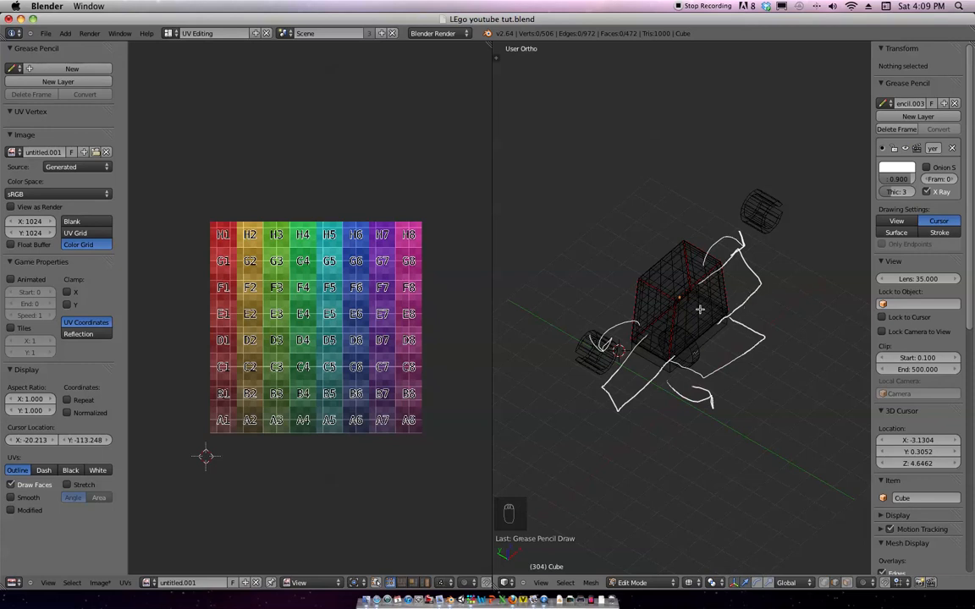
# Select the whole mesh and compare its unwrapped UV layout with the fold-out sketch around the torso.
pyautogui.press('Tab')
pyautogui.press('Tab')
pyautogui.press('a')
pyautogui.press('a')
pyautogui.press('a')
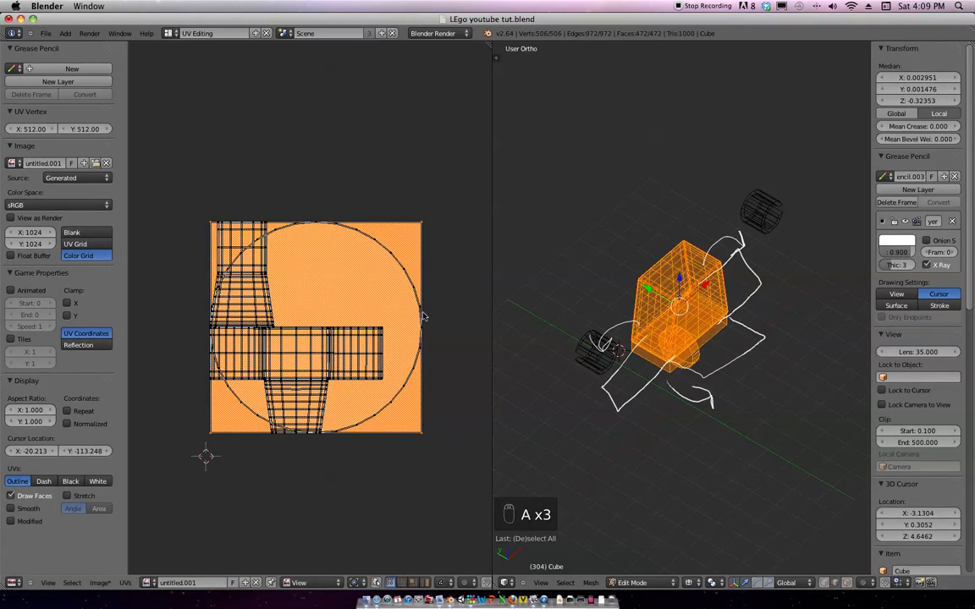
pyautogui.scroll(1, 424, 301)
pyautogui.moveTo(703, 262); pyautogui.dragTo(714, 332, button='middle')
pyautogui.scroll(1, 682, 348)
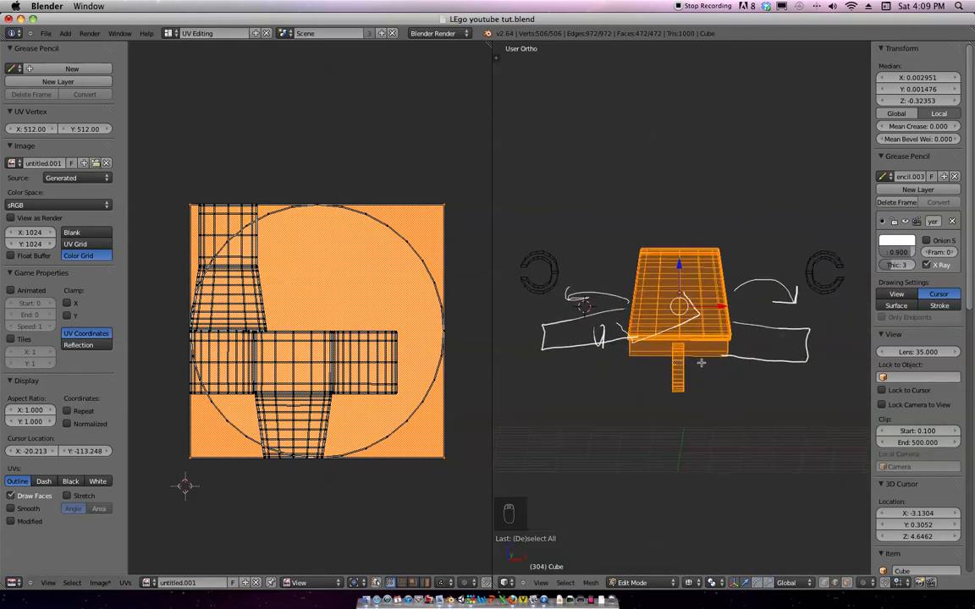
# Maximize the 3D view with everything deselected and unlink the grease pencil notes sketched around the torso.
pyautogui.press('a')
pyautogui.hotkey('ctrl', 'Down')
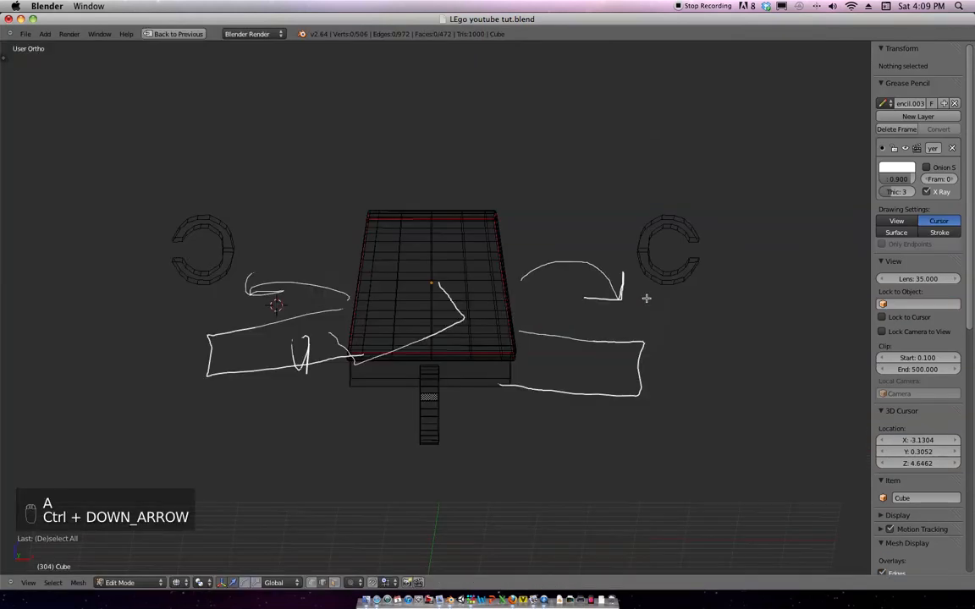
pyautogui.scroll(1, 584, 268)
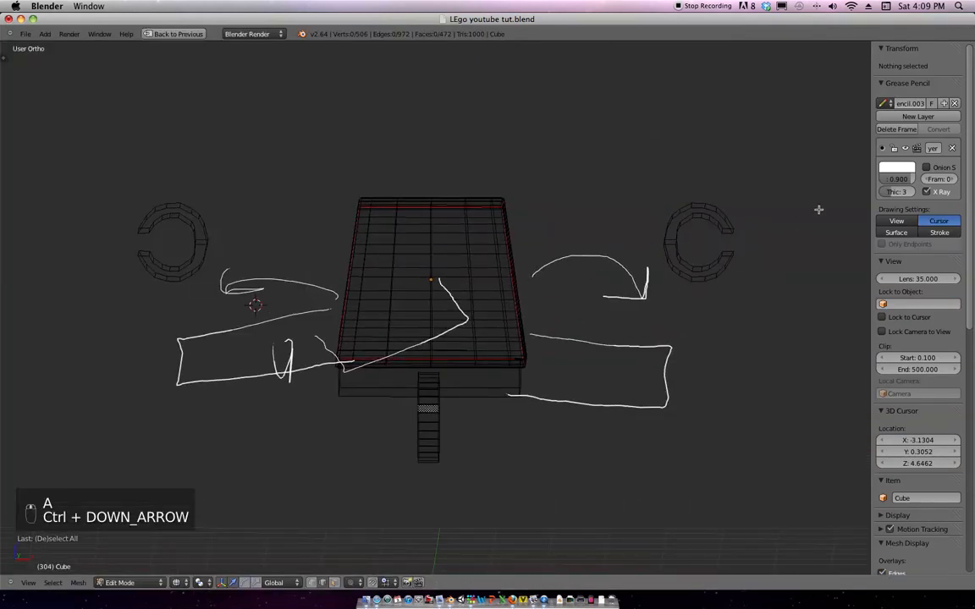
pyautogui.click(953, 103)
pyautogui.press('n')
pyautogui.scroll(2, 630, 269)
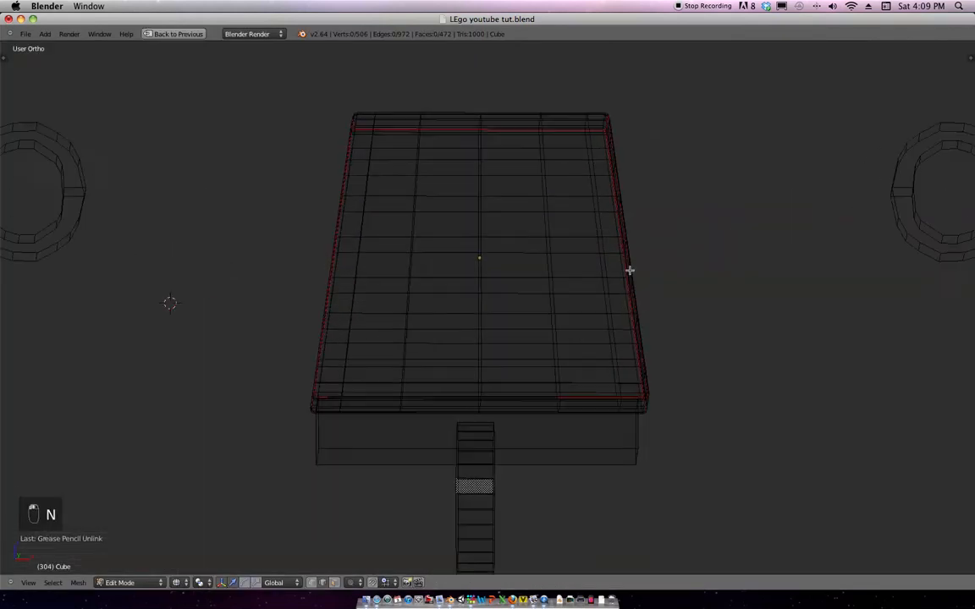
pyautogui.moveTo(547, 266); pyautogui.dragTo(664, 270, button='middle')
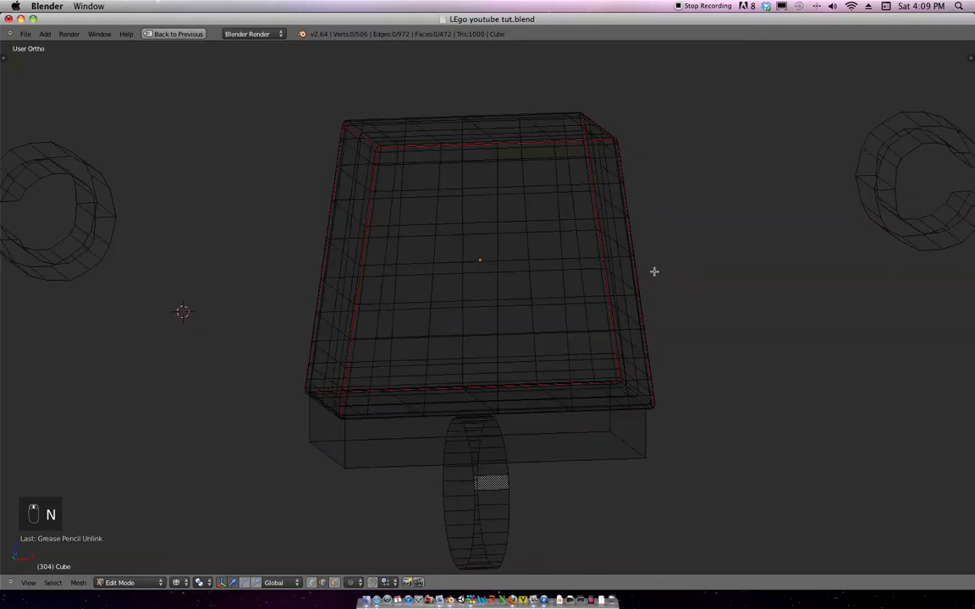
pyautogui.moveTo(737, 294); pyautogui.dragTo(710, 368)
pyautogui.press('super+z')
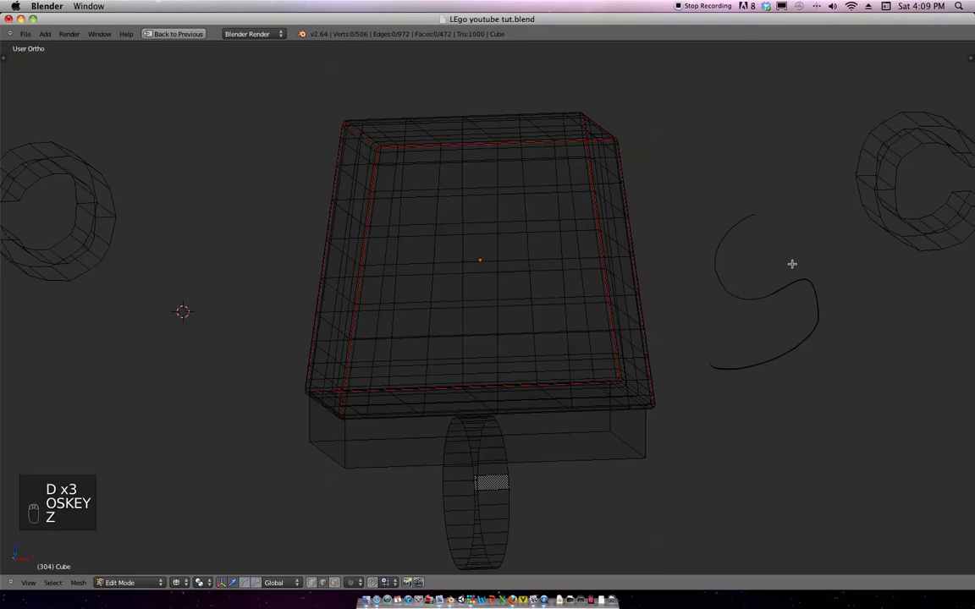
pyautogui.hotkey('shift', 'z')
pyautogui.press('shift+super+z')
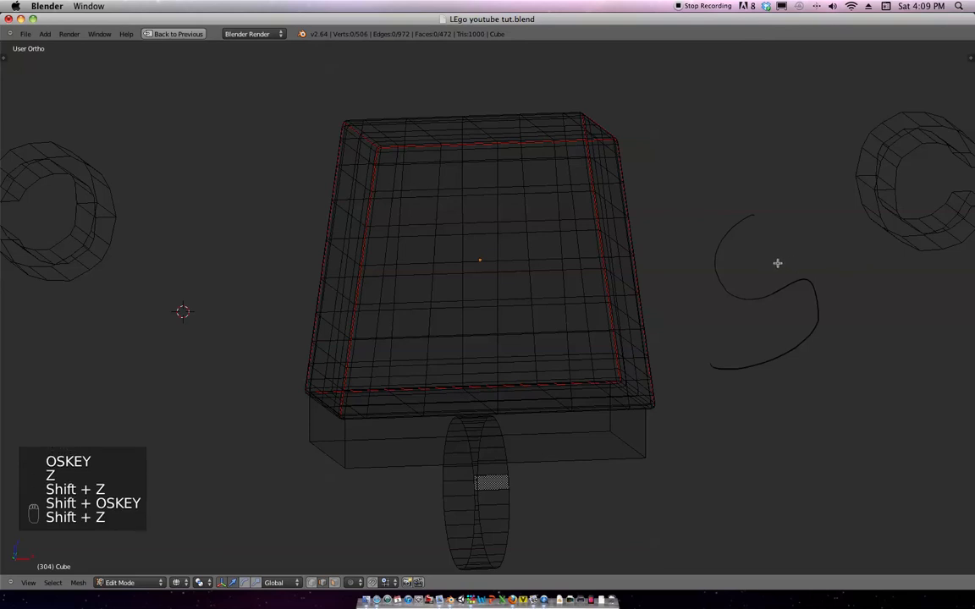
pyautogui.press('n')
pyautogui.click(954, 103)
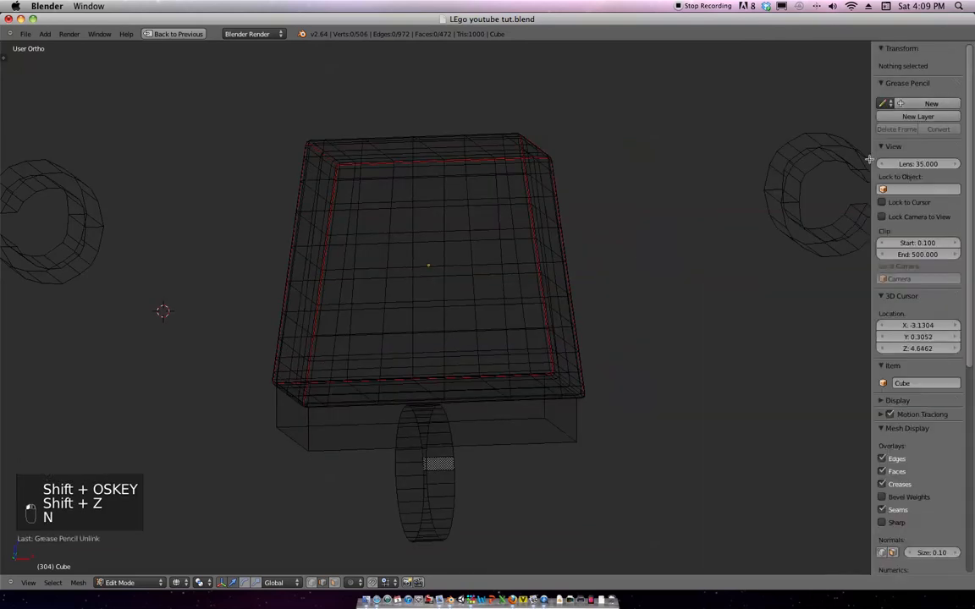
pyautogui.press('n')
# Switch to face selection and hide both linked parts of the torso's tapered body.
pyautogui.moveTo(757, 257)
pyautogui.mouseDown(button='middle')
pyautogui.moveTo(685, 292)
pyautogui.moveTo(699, 300)
pyautogui.moveTo(667, 283)
pyautogui.moveTo(674, 270)
pyautogui.moveTo(643, 266)
pyautogui.mouseUp(button='middle')
pyautogui.hotkey('ctrl', 'Tab')
pyautogui.click(550, 279)
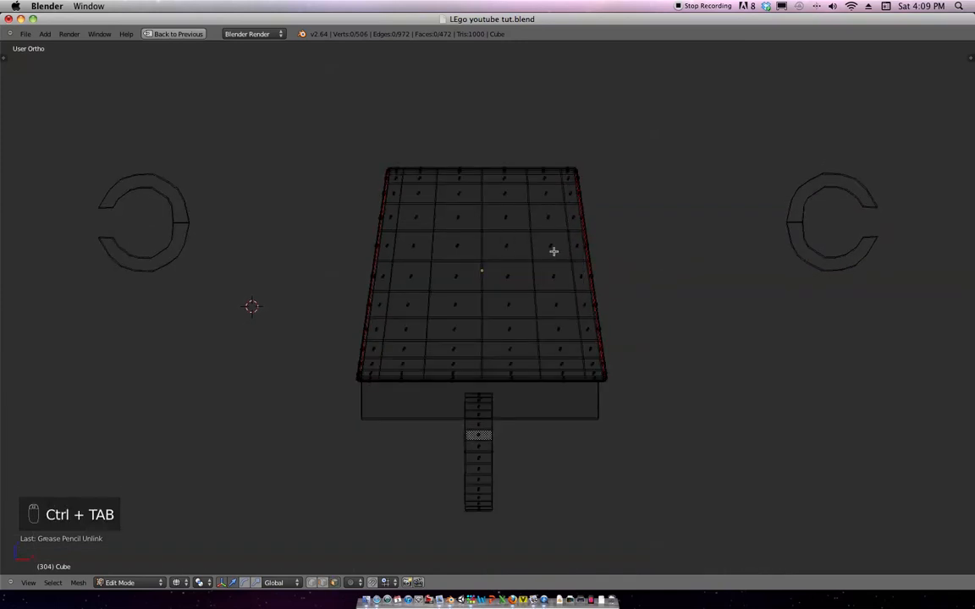
pyautogui.rightClick(557, 251)
pyautogui.hotkey('ctrl', 'l')
pyautogui.moveTo(572, 268)
pyautogui.mouseDown(button='middle')
pyautogui.moveTo(647, 289)
pyautogui.moveTo(607, 264)
pyautogui.moveTo(703, 254)
pyautogui.moveTo(564, 241)
pyautogui.moveTo(609, 241)
pyautogui.moveTo(592, 262)
pyautogui.moveTo(620, 285)
pyautogui.moveTo(562, 301)
pyautogui.moveTo(570, 314)
pyautogui.moveTo(582, 285)
pyautogui.moveTo(572, 281)
pyautogui.mouseUp(button='middle')
pyautogui.press('h')
pyautogui.rightClick(574, 230)
pyautogui.hotkey('ctrl', 'l')
pyautogui.press('h')
# With edge selection, mark seams on the hip block's front top edge, short top edges, front vertical edges and back bottom edge.
pyautogui.hotkey('ctrl', 'Tab')
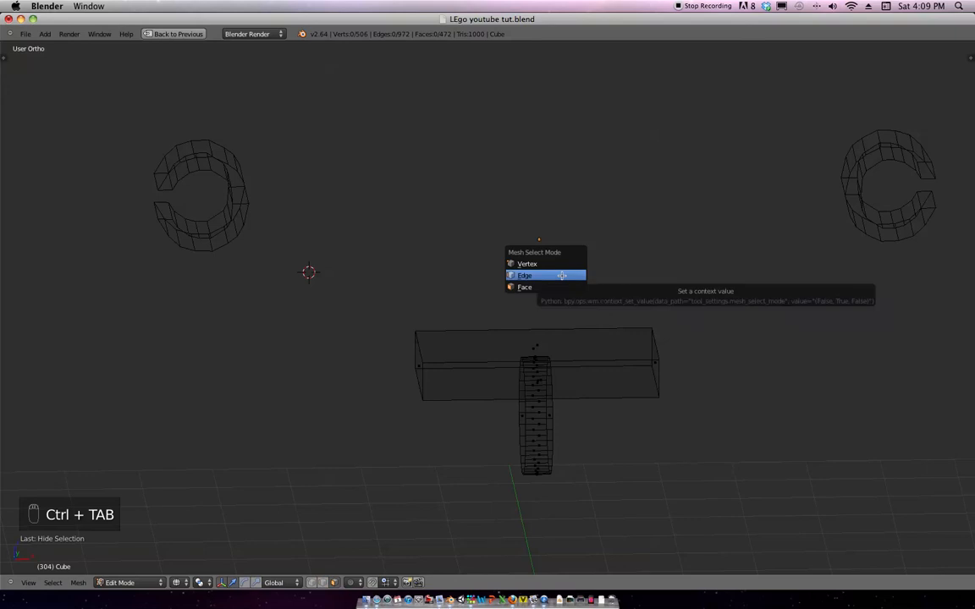
pyautogui.click(561, 276)
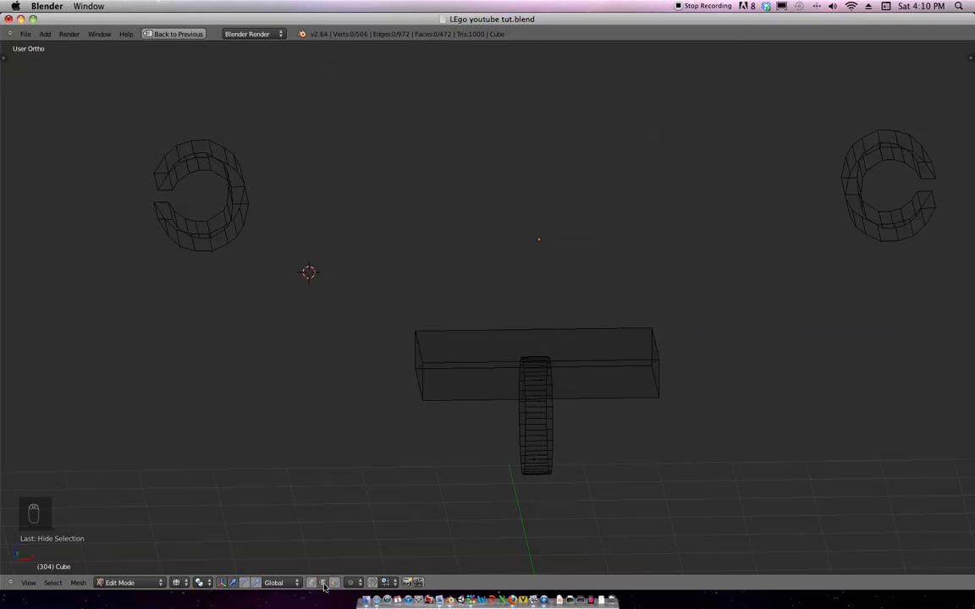
pyautogui.moveTo(635, 346); pyautogui.dragTo(643, 363, button='middle')
pyautogui.keyDown('shift'); pyautogui.moveTo(662, 360); pyautogui.dragTo(622, 318, button='middle'); pyautogui.keyUp('shift')
pyautogui.keyDown('ctrl'); pyautogui.moveTo(622, 318); pyautogui.dragTo(493, 351, button='middle'); pyautogui.keyUp('ctrl')
pyautogui.rightClick(604, 314)
pyautogui.keyDown('shift'); pyautogui.rightClick(667, 342); pyautogui.keyUp('shift')
pyautogui.keyDown('shift'); pyautogui.rightClick(347, 335); pyautogui.keyUp('shift')
pyautogui.moveTo(544, 387); pyautogui.dragTo(758, 357, button='middle')
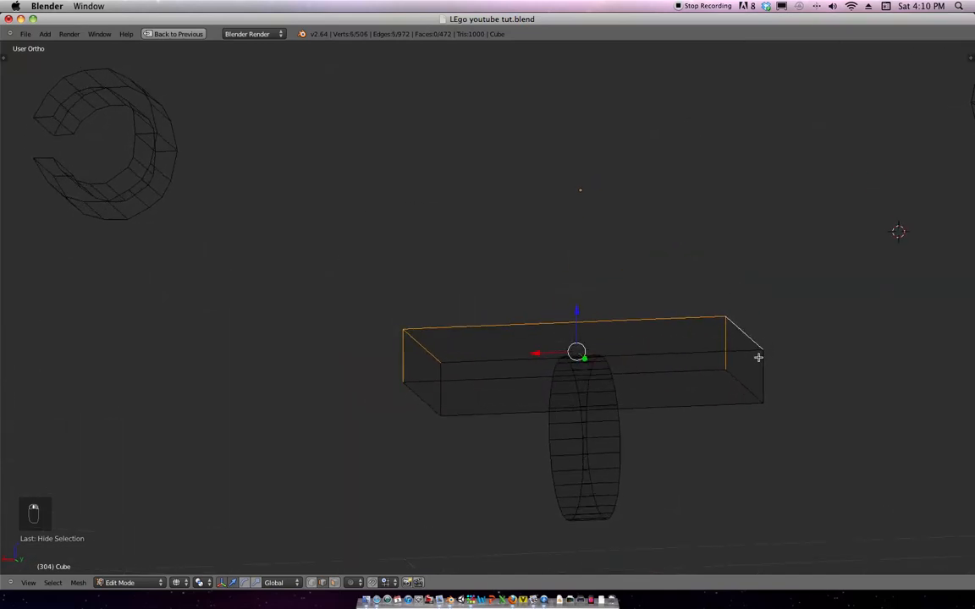
pyautogui.keyDown('shift'); pyautogui.rightClick(749, 403); pyautogui.keyUp('shift')
pyautogui.moveTo(436, 401); pyautogui.dragTo(701, 372, button='middle')
pyautogui.hotkey('ctrl', 'e')
pyautogui.click(695, 373)
# Mark the ring's seams along both rims and one cross edge, and reveal the hidden torso body.
pyautogui.rightClick(619, 334)
pyautogui.hotkey('ctrl', 'e')
pyautogui.click(661, 391)
pyautogui.press('a')
pyautogui.scroll(-3, 719, 384)
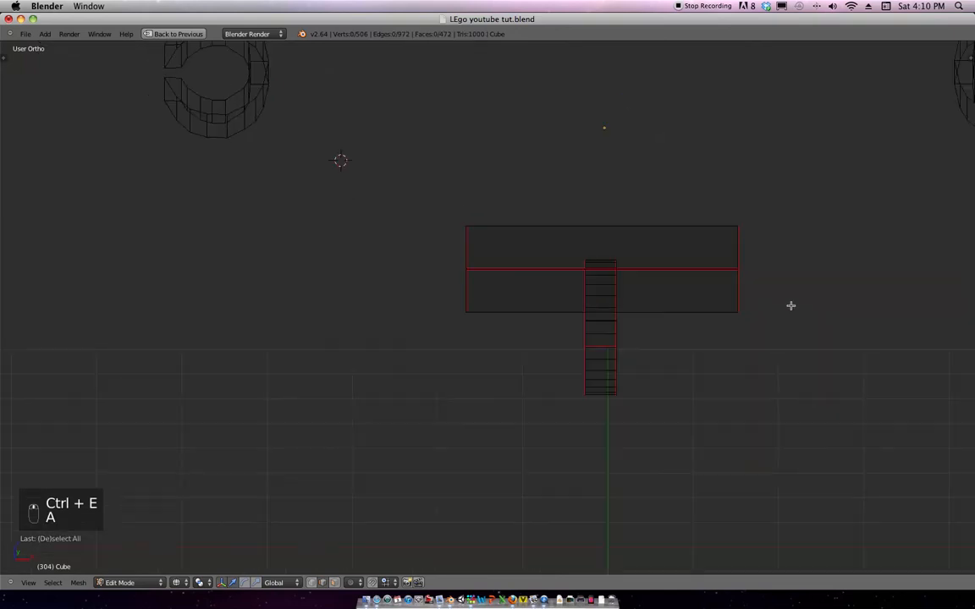
pyautogui.hotkey('alt', 'h')
pyautogui.moveTo(731, 331); pyautogui.dragTo(729, 302, button='middle')
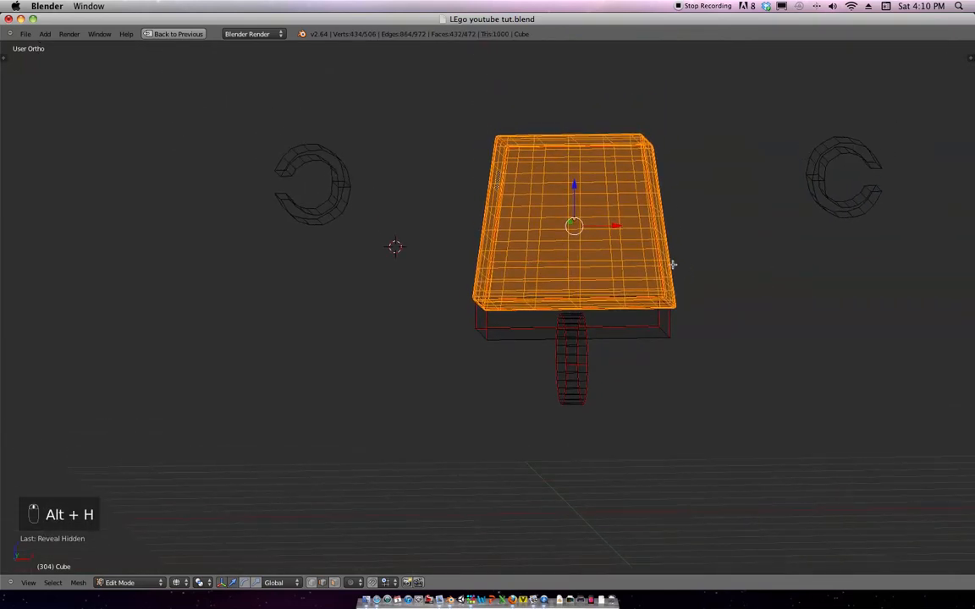
# Restore the split UV Editing layout, select the whole mesh and unwrap it along its marked seams.
pyautogui.hotkey('ctrl', 'Down')
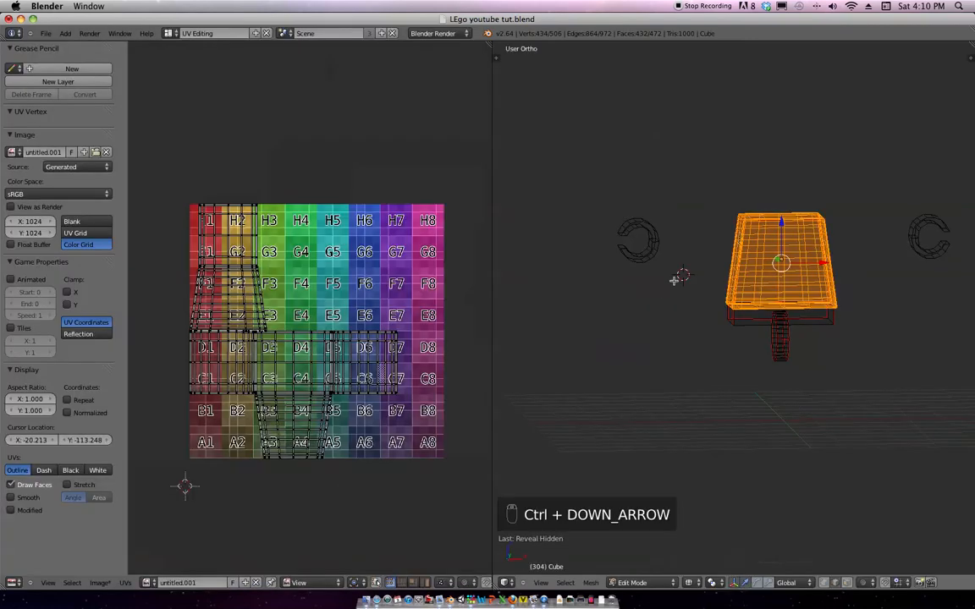
pyautogui.press('a')
pyautogui.press('a')
pyautogui.press('u')
pyautogui.click(713, 309)
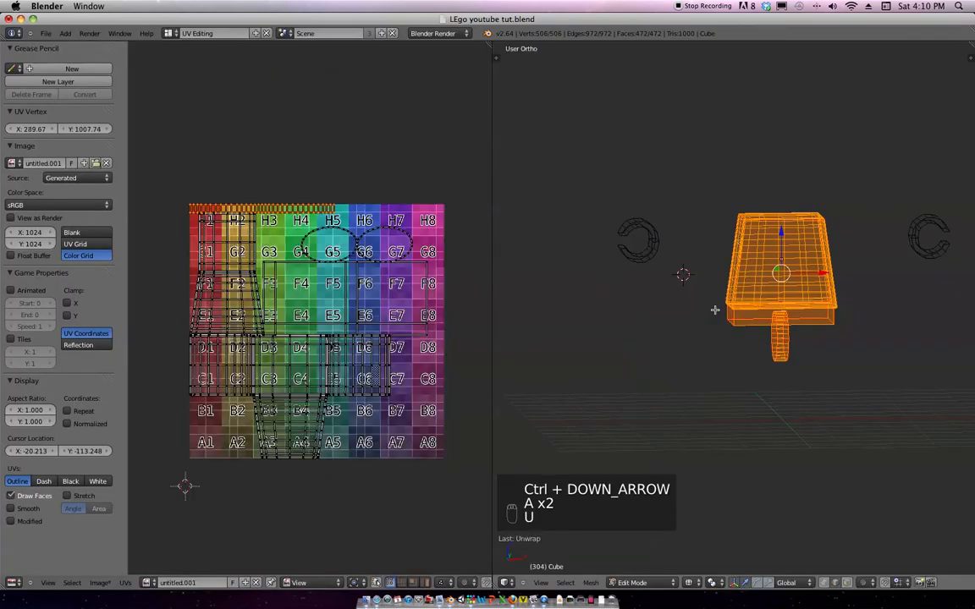
pyautogui.scroll(3, 423, 315)
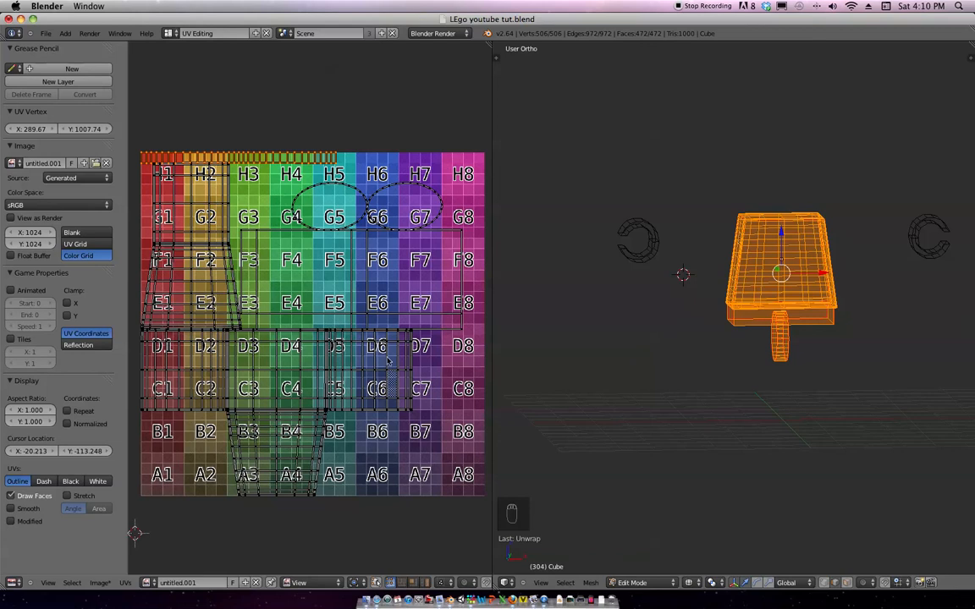
# Deselect the mesh, leave Edit Mode and hide the two hand objects on either side of the torso.
pyautogui.moveTo(750, 295)
pyautogui.mouseDown(button='middle')
pyautogui.moveTo(727, 292)
pyautogui.moveTo(760, 286)
pyautogui.mouseUp(button='middle')
pyautogui.press('a')
pyautogui.scroll(5, 761, 254)
pyautogui.press('Tab')
pyautogui.scroll(-3, 632, 306)
pyautogui.rightClick(569, 277)
pyautogui.press('h')
pyautogui.rightClick(834, 266)
pyautogui.press('h')
# Select the torso, enter Edit Mode and switch the mesh selection to faces.
pyautogui.moveTo(766, 287); pyautogui.dragTo(716, 285, button='middle')
pyautogui.rightClick(716, 285)
pyautogui.press('KP_1')
pyautogui.press('Tab')
pyautogui.moveTo(730, 305); pyautogui.dragTo(803, 303, button='middle')
pyautogui.scroll(4, 745, 326)
pyautogui.moveTo(728, 349); pyautogui.dragTo(742, 322, button='middle')
pyautogui.hotkey('ctrl', 'Tab')
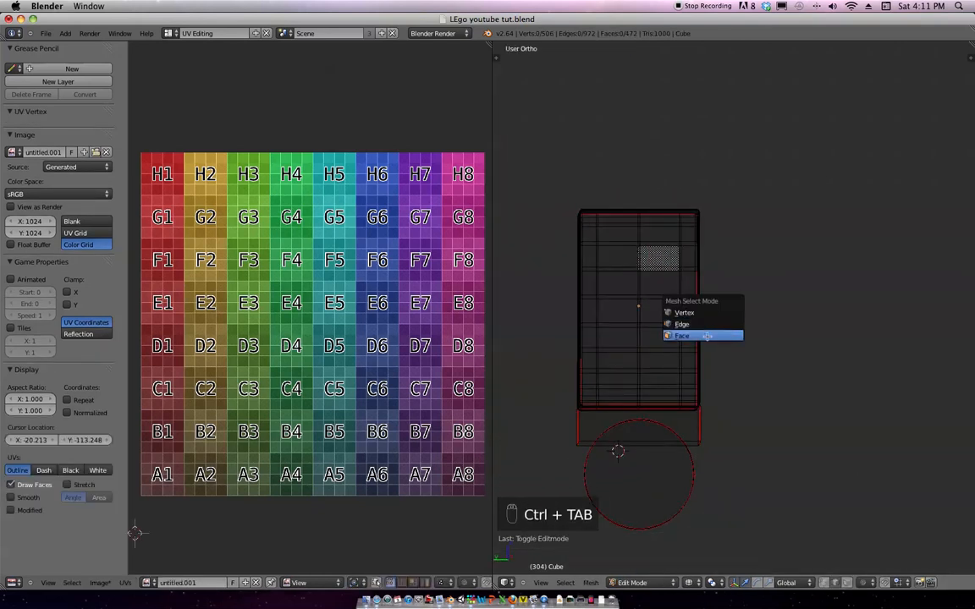
pyautogui.click(707, 336)
# Return to Object Mode and reveal all hidden objects.
pyautogui.moveTo(703, 339); pyautogui.dragTo(749, 318, button='middle')
pyautogui.press('KP_3')
pyautogui.press('Tab')
pyautogui.hotkey('alt', 'h')
# Add a Monkey mesh and move it out in front of the minifigure as a marker for the front direction.
pyautogui.moveTo(653, 360); pyautogui.dragTo(693, 453, button='middle')
pyautogui.hotkey('shift', 'a')
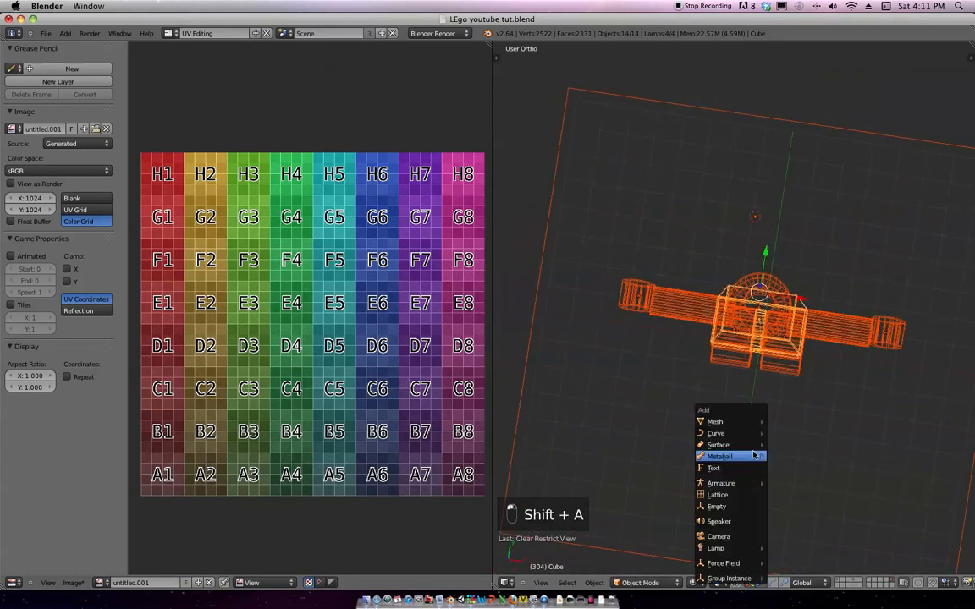
pyautogui.moveTo(736, 421)
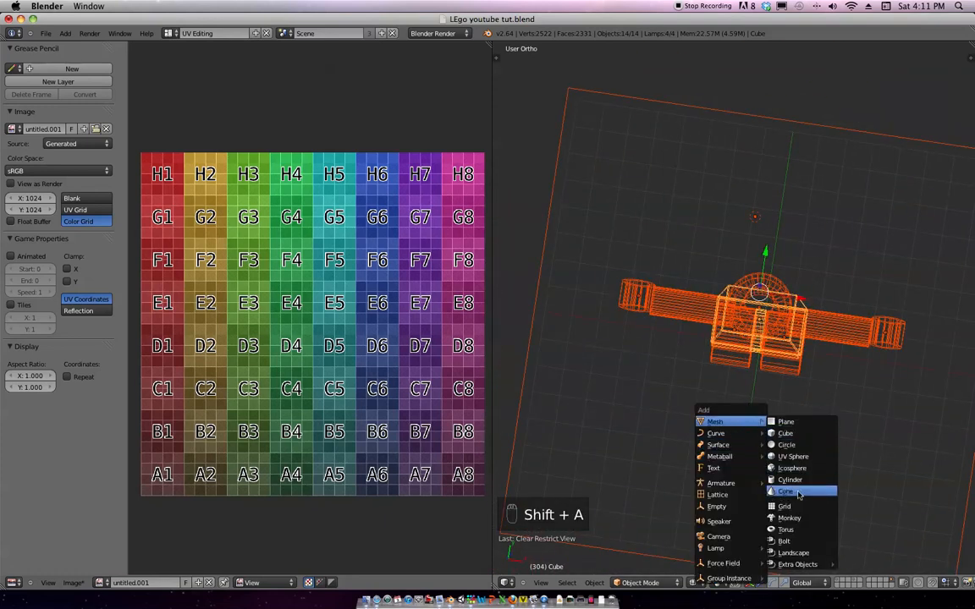
pyautogui.click(789, 518)
pyautogui.moveTo(783, 499); pyautogui.dragTo(765, 462, button='middle')
pyautogui.press('g')
pyautogui.click(770, 336)
pyautogui.press('g')
pyautogui.click(669, 345)
pyautogui.moveTo(669, 346); pyautogui.dragTo(656, 372, button='middle')
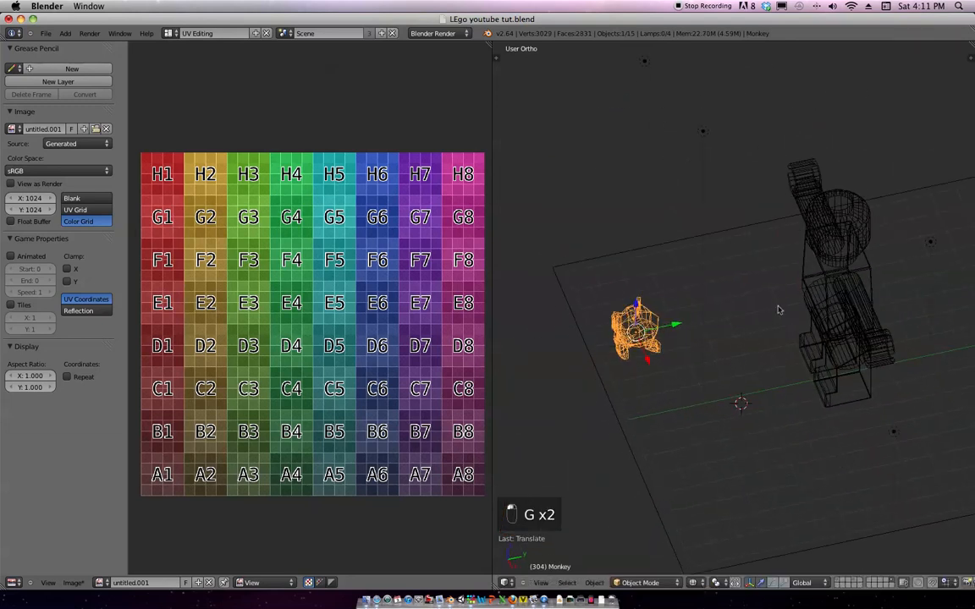
# Select the minifigure's arms, hands, head and legs with the floor plane and camera, and hide them, keeping the torso and monkey.
pyautogui.moveTo(794, 365); pyautogui.dragTo(914, 279, button='middle')
pyautogui.rightClick(831, 257)
pyautogui.moveTo(846, 277); pyautogui.dragTo(888, 267, button='middle')
pyautogui.press('b')
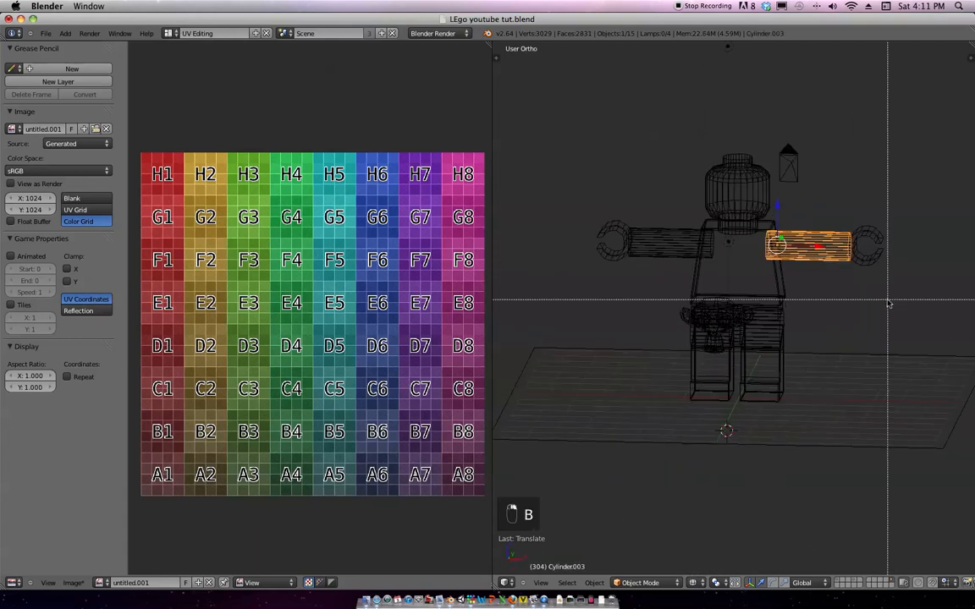
pyautogui.moveTo(890, 295); pyautogui.dragTo(846, 219)
pyautogui.press('b')
pyautogui.moveTo(781, 181); pyautogui.dragTo(695, 135)
pyautogui.moveTo(591, 195); pyautogui.dragTo(668, 243)
pyautogui.press('b')
pyautogui.press('b')
pyautogui.moveTo(794, 415); pyautogui.dragTo(760, 360)
pyautogui.press('b')
pyautogui.moveTo(744, 404); pyautogui.dragTo(668, 287)
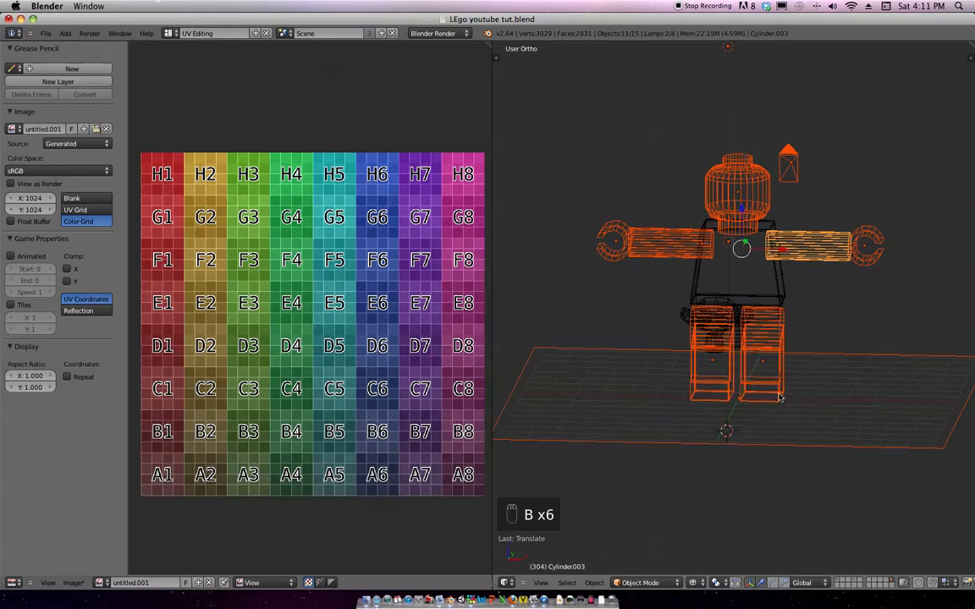
pyautogui.moveTo(668, 288); pyautogui.dragTo(723, 385, button='middle')
pyautogui.press('h')
pyautogui.moveTo(662, 320); pyautogui.dragTo(677, 306, button='middle')
pyautogui.press('h')
# Select the torso and enter Edit Mode in the right orthographic view.
pyautogui.moveTo(763, 264)
pyautogui.mouseDown(button='middle')
pyautogui.moveTo(815, 294)
pyautogui.moveTo(859, 292)
pyautogui.moveTo(868, 301)
pyautogui.moveTo(776, 292)
pyautogui.moveTo(775, 280)
pyautogui.mouseUp(button='middle')
pyautogui.rightClick(795, 293)
pyautogui.press('KP_3')
pyautogui.keyDown('ctrl'); pyautogui.moveTo(775, 280); pyautogui.dragTo(795, 314, button='middle'); pyautogui.keyUp('ctrl')
pyautogui.press('Tab')
pyautogui.keyDown('ctrl'); pyautogui.moveTo(802, 287); pyautogui.dragTo(760, 314, button='middle'); pyautogui.keyUp('ctrl')
pyautogui.keyDown('ctrl'); pyautogui.moveTo(760, 313); pyautogui.dragTo(749, 335, button='middle'); pyautogui.keyUp('ctrl')
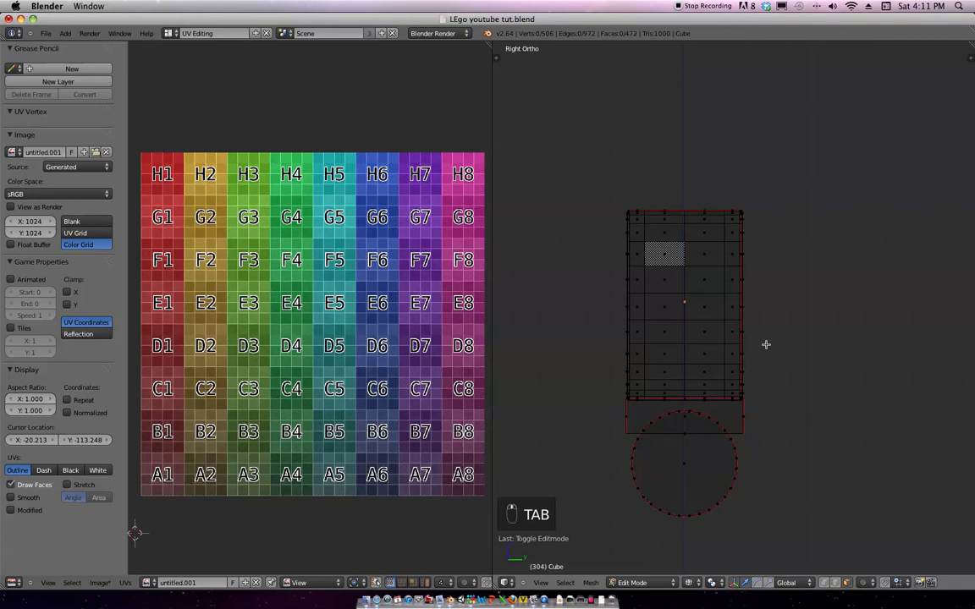
# Box-select the column of faces along the torso's back, on the side away from the monkey.
pyautogui.press('b')
pyautogui.press('b')
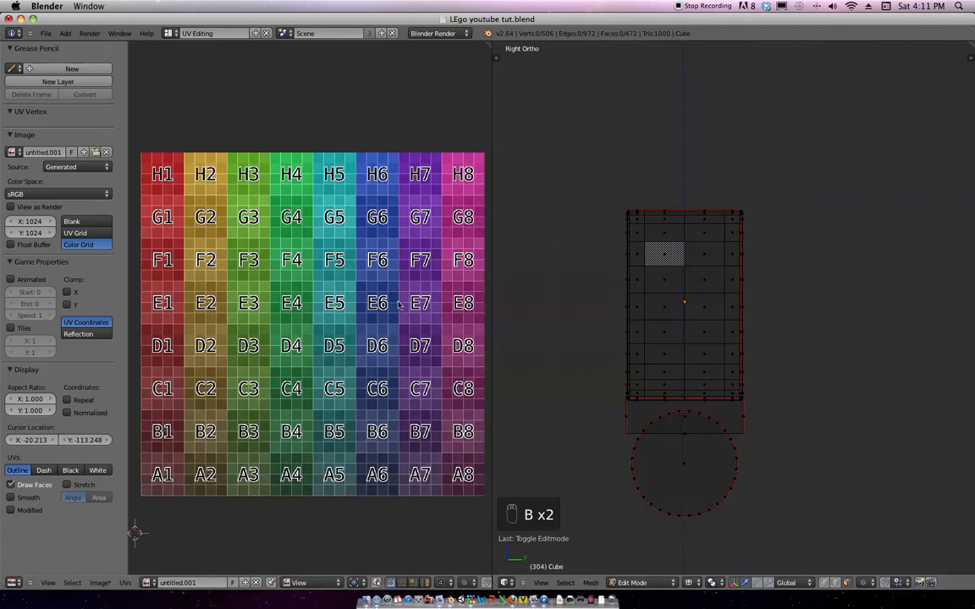
pyautogui.press('b')
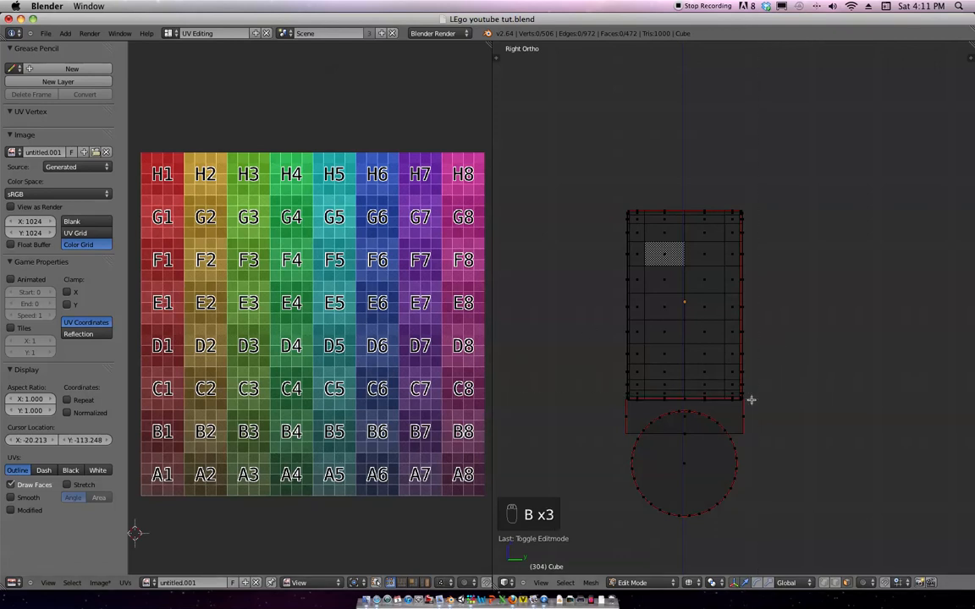
pyautogui.moveTo(753, 398); pyautogui.dragTo(784, 202)
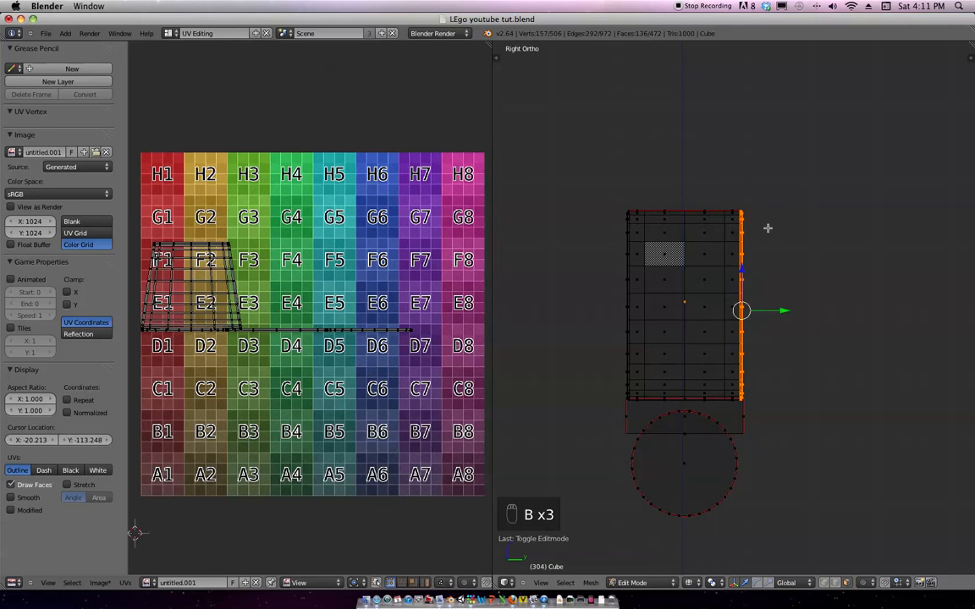
# Create a white grease pencil layer in the UV editor and set the generated image to Blank.
pyautogui.scroll(-6, 800, 212)
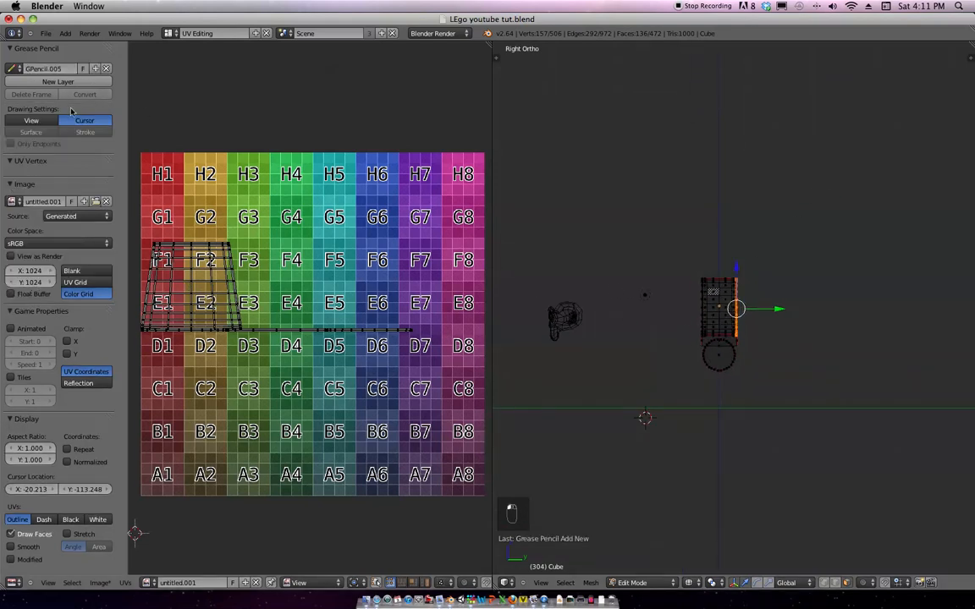
pyautogui.click(58, 82)
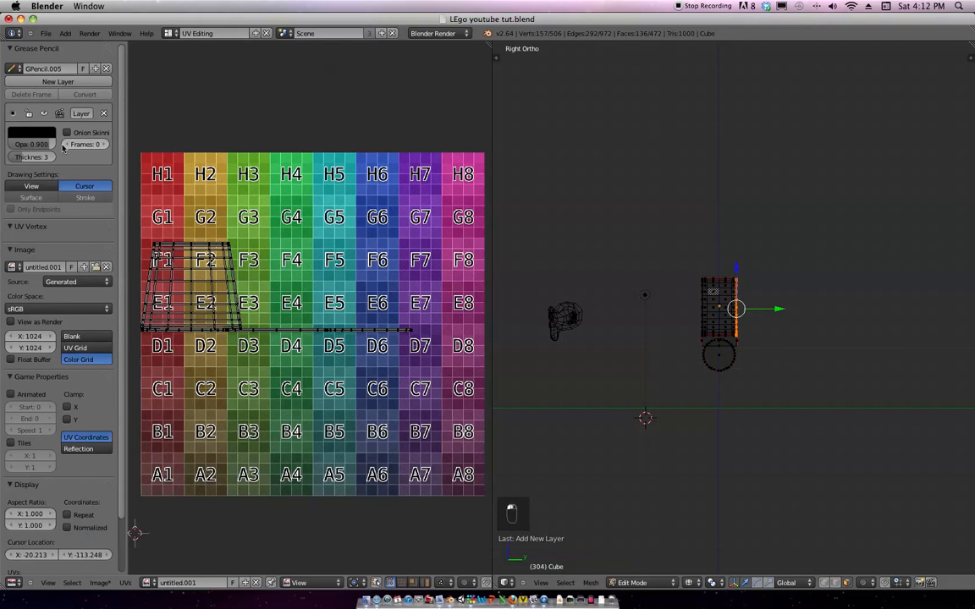
pyautogui.click(52, 133)
pyautogui.click(107, 149)
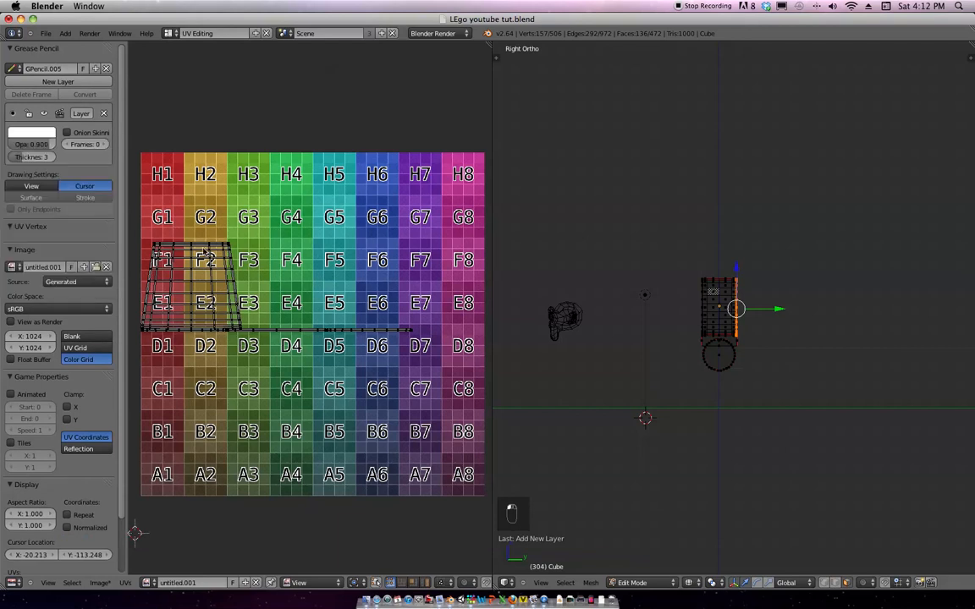
pyautogui.click(89, 337)
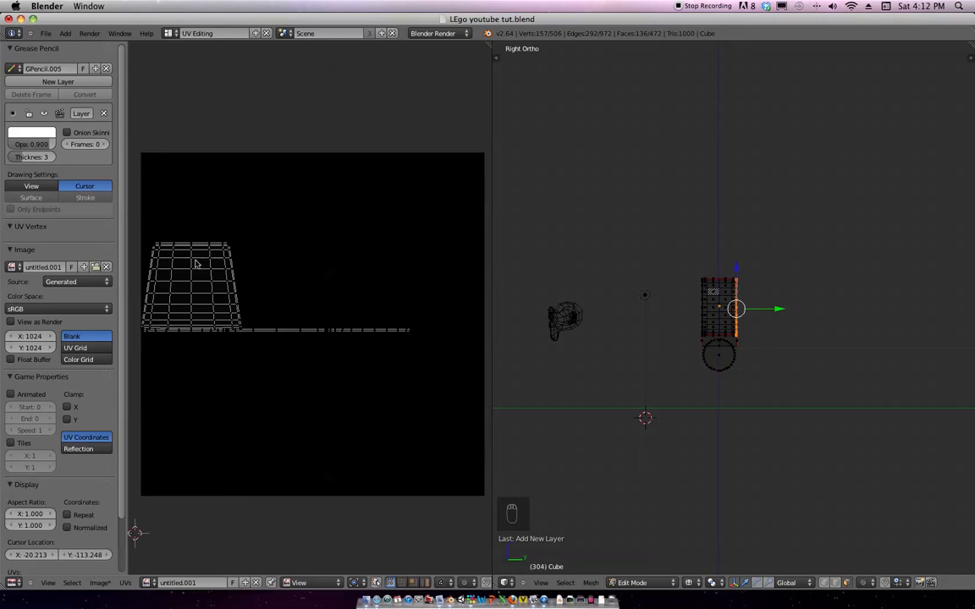
# Write "Back" over the back faces' UV island and hide those faces on the torso.
pyautogui.moveTo(177, 274)
pyautogui.mouseDown()
pyautogui.moveTo(183, 297)
pyautogui.moveTo(245, 281)
pyautogui.mouseUp()
pyautogui.press('a')
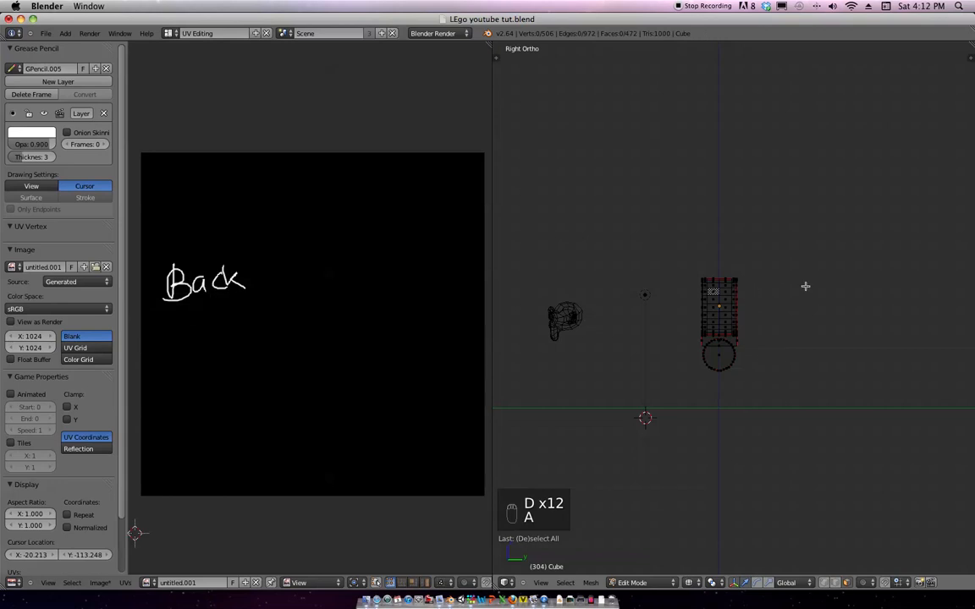
pyautogui.scroll(2, 747, 312)
pyautogui.press('super+z')
pyautogui.scroll(2, 714, 325)
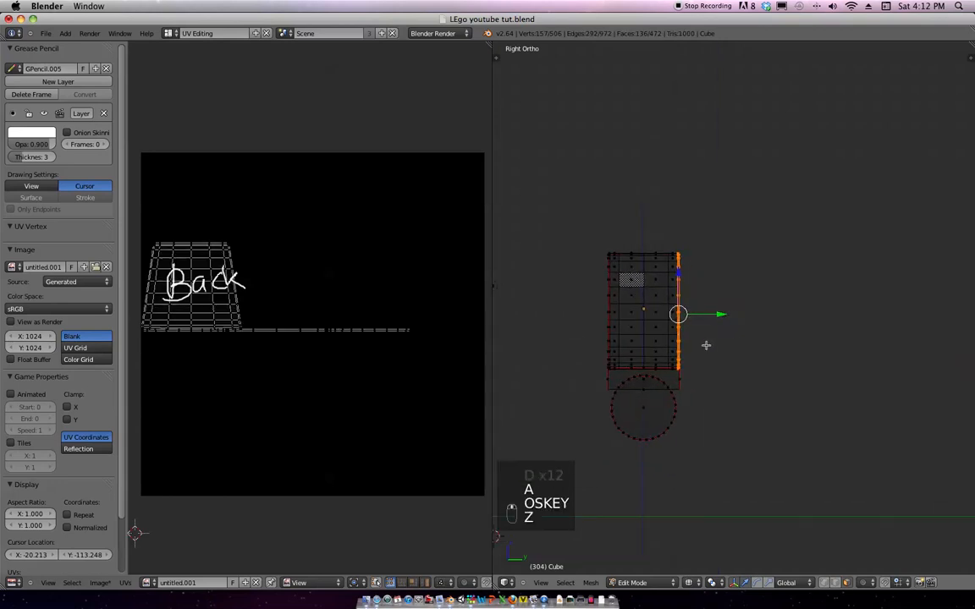
pyautogui.press('h')
pyautogui.keyDown('shift'); pyautogui.moveTo(675, 276); pyautogui.dragTo(699, 289, button='middle'); pyautogui.keyUp('shift')
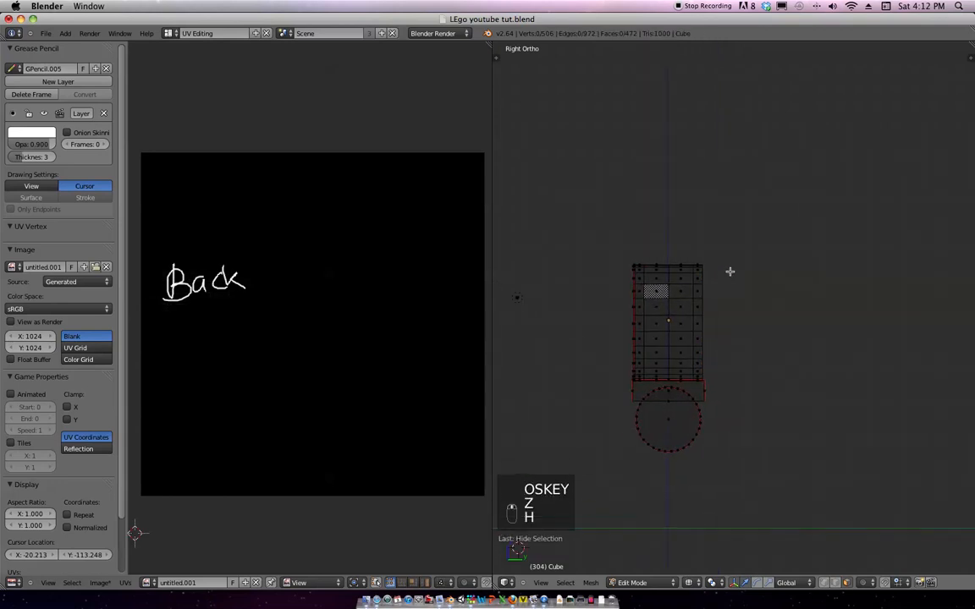
# Box-select the torso's top faces, write "TOP" over their UV island and hide them.
pyautogui.press('b')
pyautogui.moveTo(719, 269); pyautogui.dragTo(627, 236)
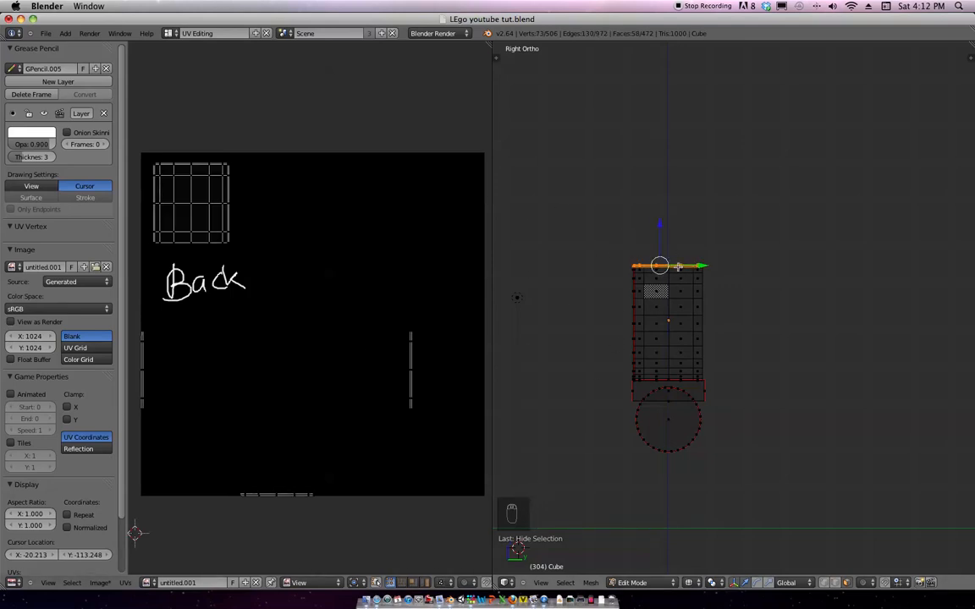
pyautogui.moveTo(179, 181)
pyautogui.mouseDown()
pyautogui.moveTo(190, 210)
pyautogui.moveTo(204, 177)
pyautogui.moveTo(190, 184)
pyautogui.moveTo(211, 184)
pyautogui.mouseUp()
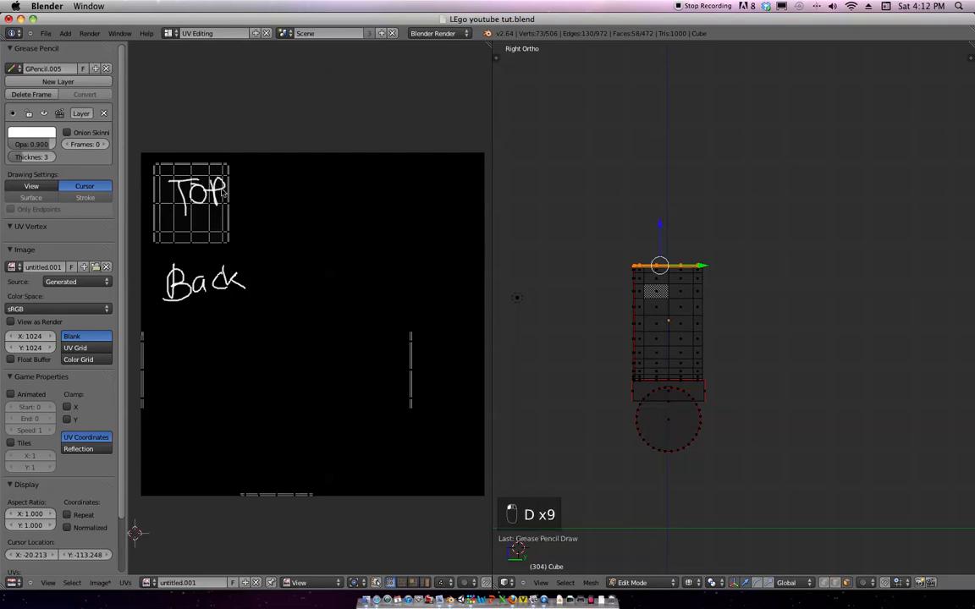
pyautogui.press('h')
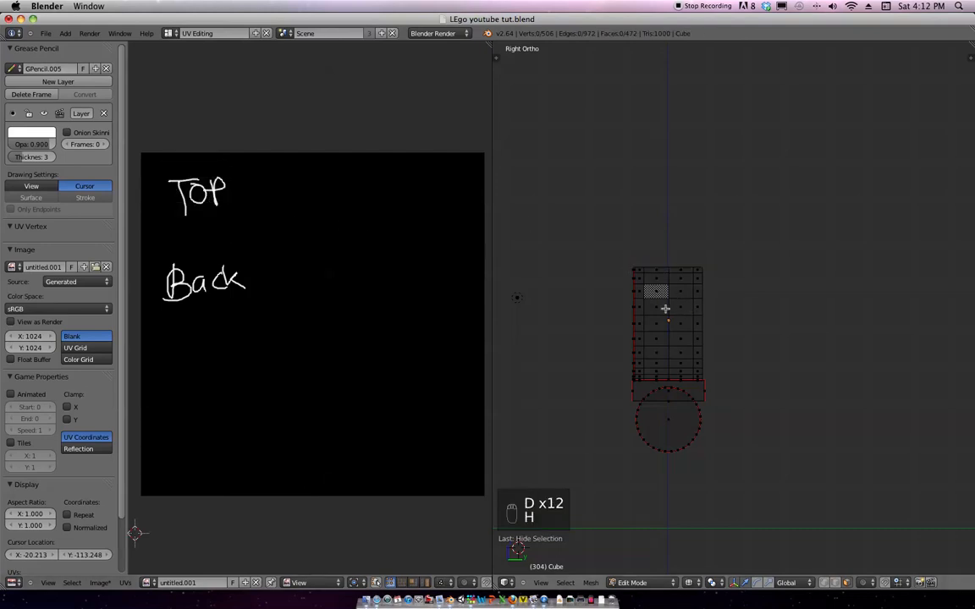
# Box-select the torso's front faces, write "Front" over their UV island and hide them.
pyautogui.press('b')
pyautogui.moveTo(601, 256); pyautogui.dragTo(636, 374)
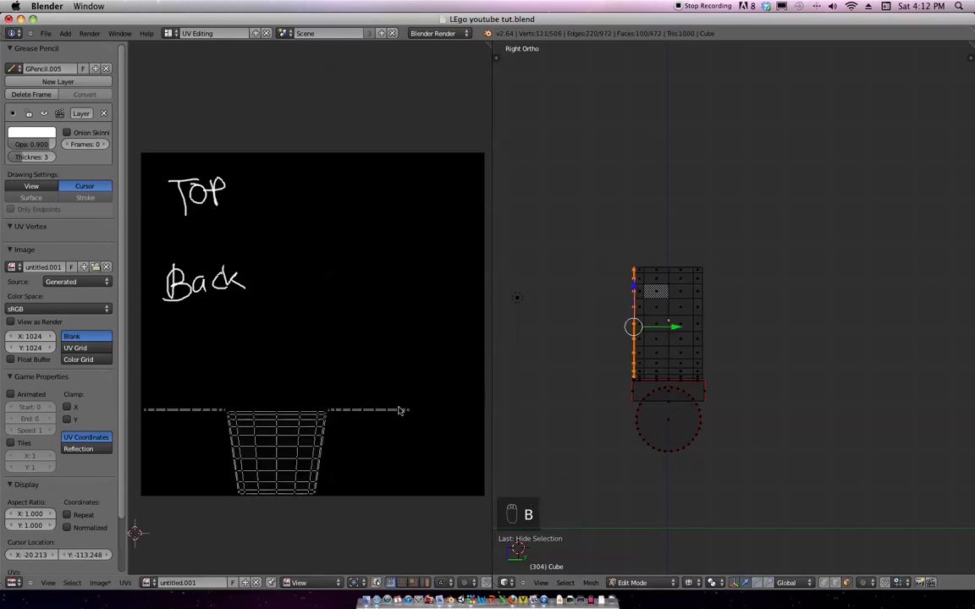
pyautogui.click(247, 439)
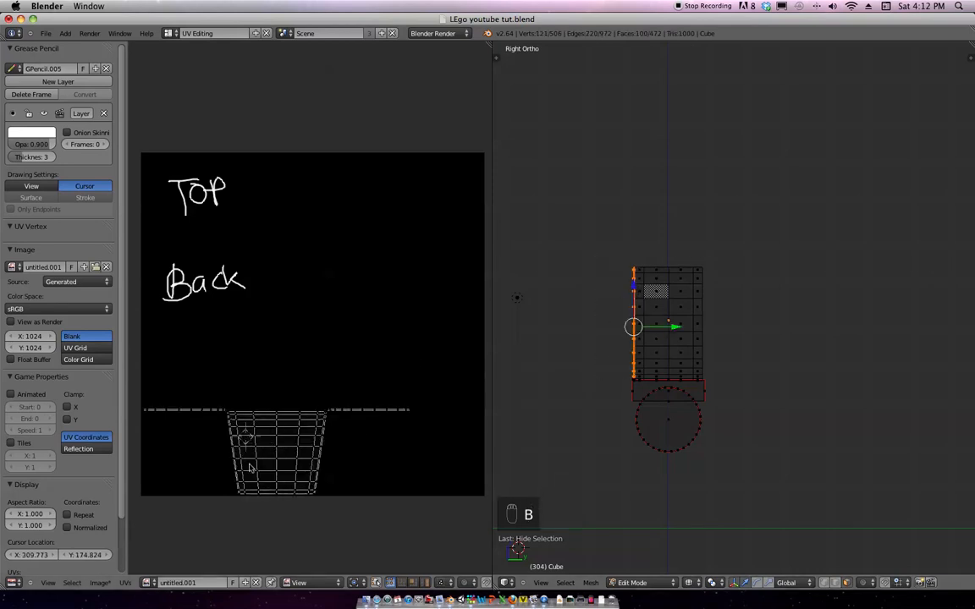
pyautogui.press('d')
pyautogui.moveTo(245, 435)
pyautogui.mouseDown()
pyautogui.moveTo(313, 445)
pyautogui.moveTo(326, 434)
pyautogui.mouseUp()
pyautogui.press('d')
pyautogui.press('d')
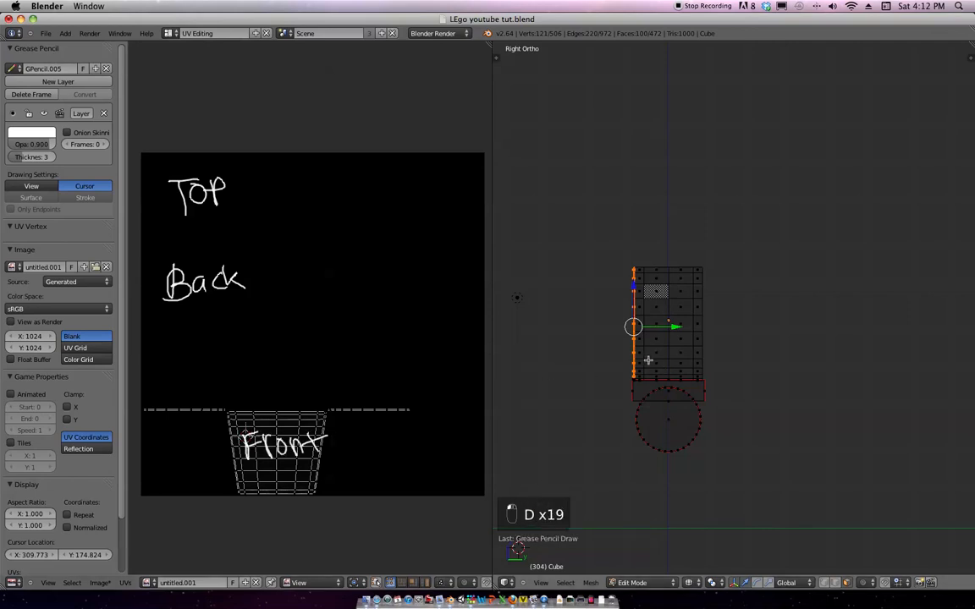
pyautogui.press('h')
# In the front view, circle-select the faces of the torso's slanted left side.
pyautogui.moveTo(679, 346); pyautogui.dragTo(816, 343, button='middle')
pyautogui.press('KP_3')
pyautogui.press('KP_1')
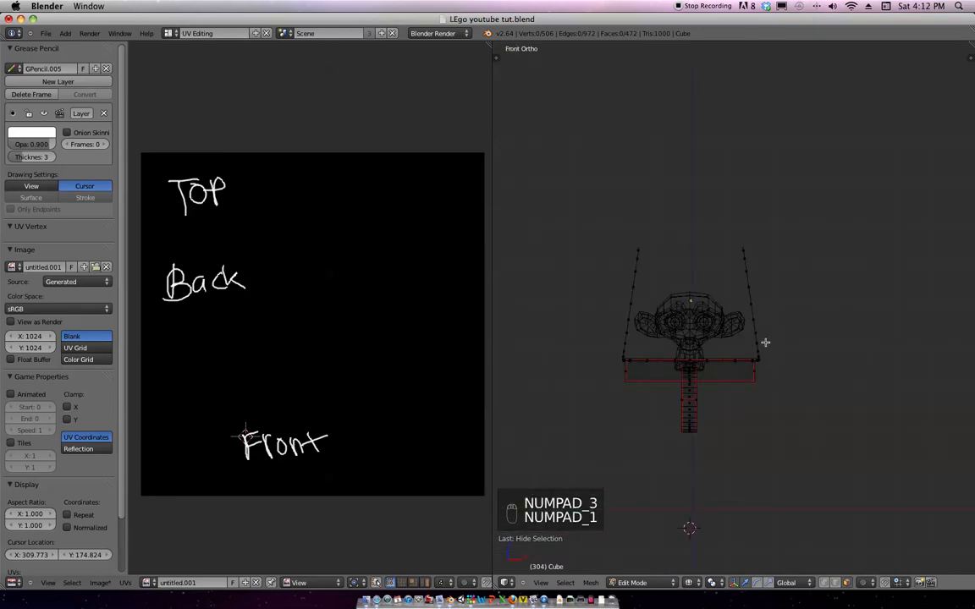
pyautogui.press('b')
pyautogui.moveTo(772, 362); pyautogui.dragTo(750, 229)
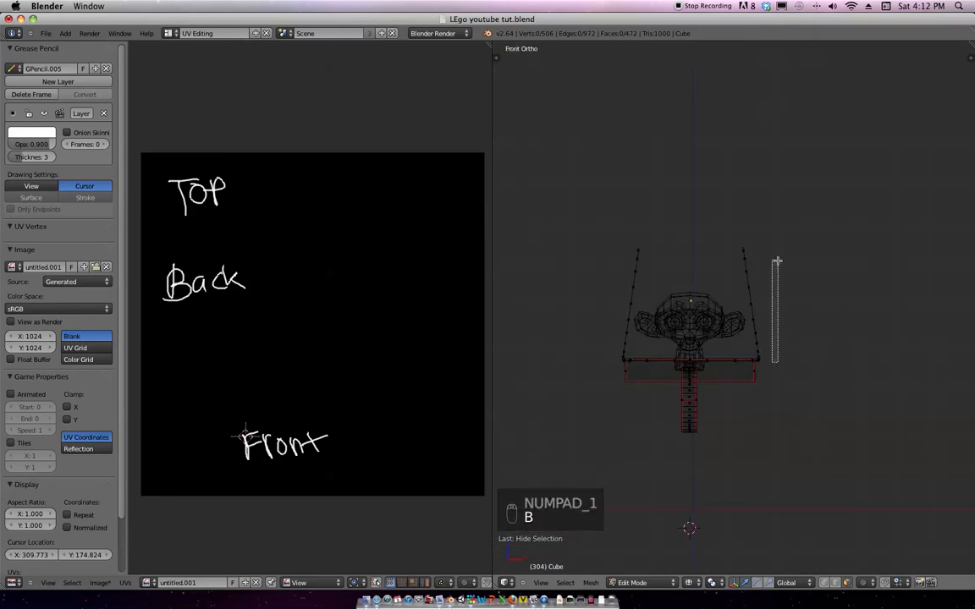
pyautogui.press('c')
pyautogui.moveTo(749, 273); pyautogui.dragTo(766, 354)
pyautogui.rightClick(818, 316)
pyautogui.moveTo(821, 332); pyautogui.dragTo(741, 323, button='middle')
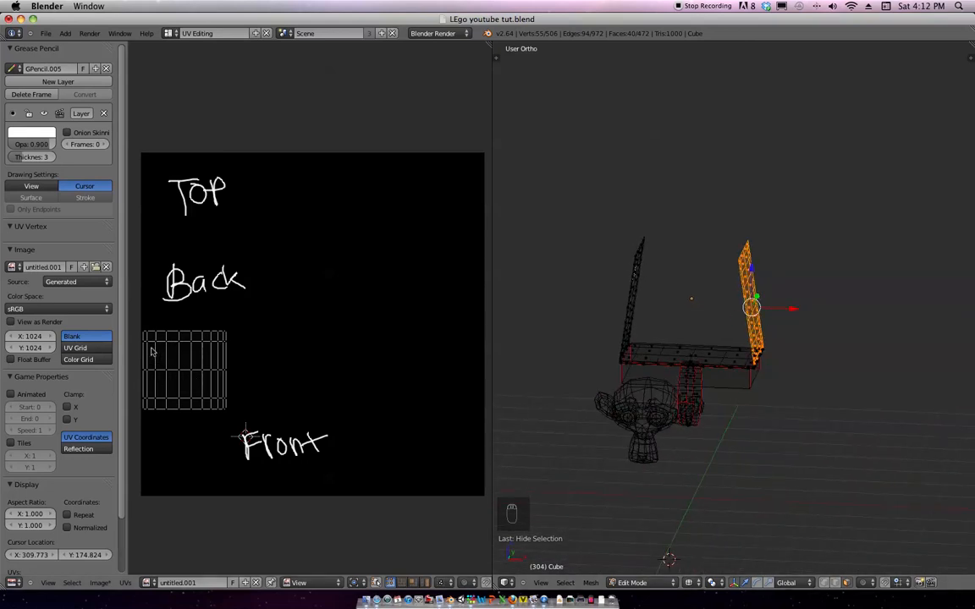
# Write "L SIDE" over the selected side's UV island and hide its faces.
pyautogui.press('d')
pyautogui.press('d')
pyautogui.press('d')
pyautogui.press('d')
pyautogui.moveTo(167, 362)
pyautogui.mouseDown()
pyautogui.moveTo(156, 383)
pyautogui.moveTo(224, 381)
pyautogui.mouseUp()
pyautogui.click(672, 295)
pyautogui.press('h')
# Circle-select the torso's remaining slanted side, write "R side" over its UV island and hide its faces.
pyautogui.moveTo(736, 296); pyautogui.dragTo(637, 263, button='middle')
pyautogui.press('c')
pyautogui.moveTo(643, 250); pyautogui.dragTo(607, 347)
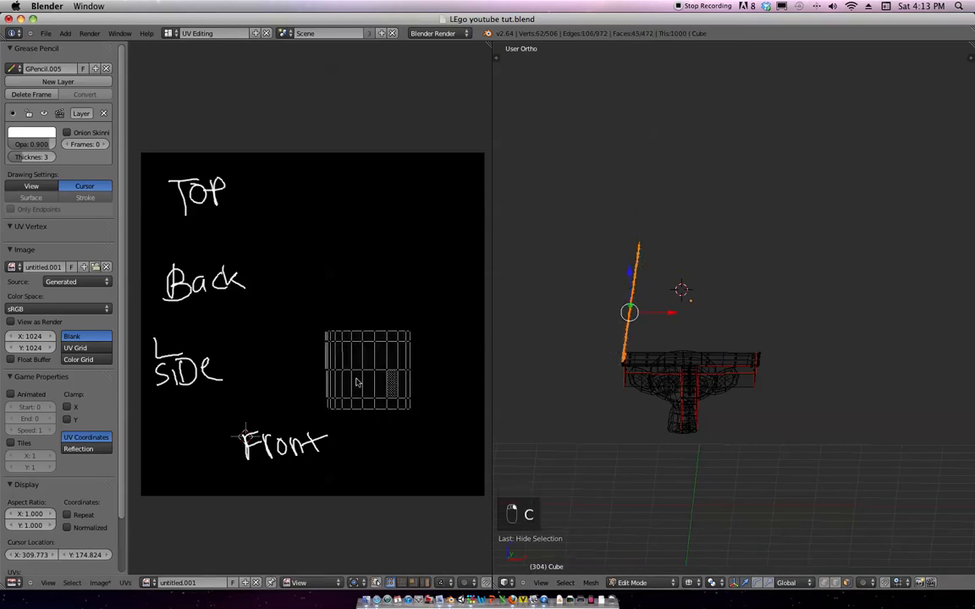
pyautogui.moveTo(344, 347)
pyautogui.mouseDown()
pyautogui.moveTo(343, 368)
pyautogui.moveTo(370, 353)
pyautogui.moveTo(371, 370)
pyautogui.mouseUp()
pyautogui.moveTo(347, 377)
pyautogui.mouseDown()
pyautogui.moveTo(338, 388)
pyautogui.moveTo(355, 387)
pyautogui.moveTo(334, 397)
pyautogui.mouseUp()
pyautogui.moveTo(348, 381)
pyautogui.mouseDown()
pyautogui.moveTo(349, 396)
pyautogui.moveTo(359, 396)
pyautogui.mouseUp()
pyautogui.moveTo(368, 372)
pyautogui.mouseDown()
pyautogui.moveTo(369, 396)
pyautogui.moveTo(411, 391)
pyautogui.mouseUp()
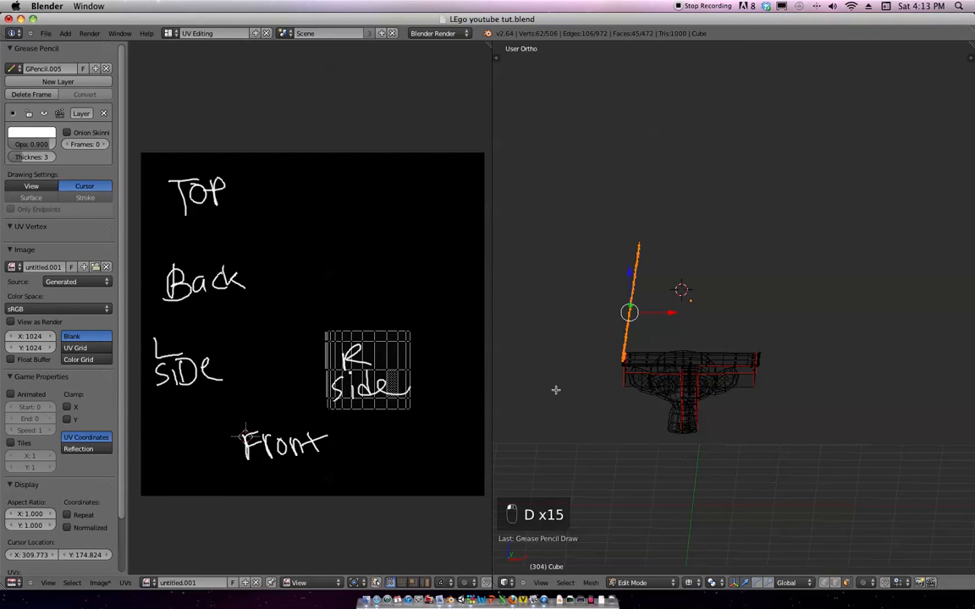
pyautogui.moveTo(727, 385); pyautogui.dragTo(797, 338, button='middle')
pyautogui.press('h')
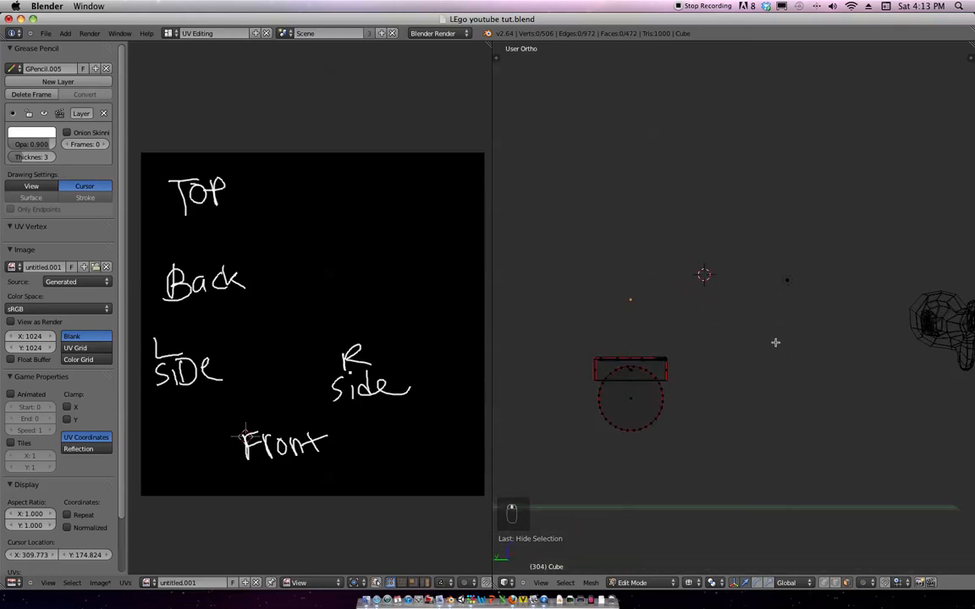
# Box-select the faces of the torso's thin underside and write "TOP" over their UV island.
pyautogui.press('c')
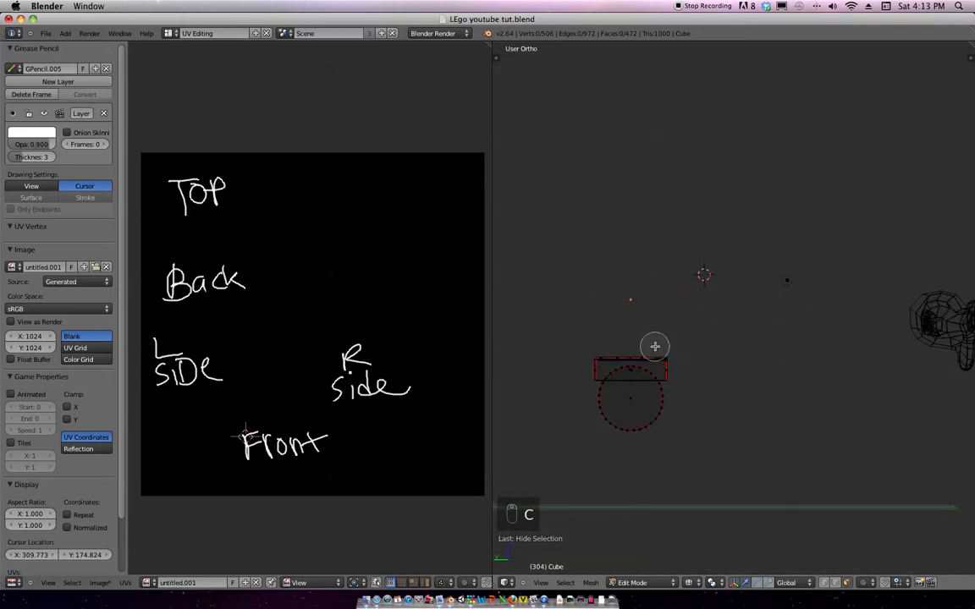
pyautogui.press('b')
pyautogui.moveTo(676, 361); pyautogui.dragTo(587, 332)
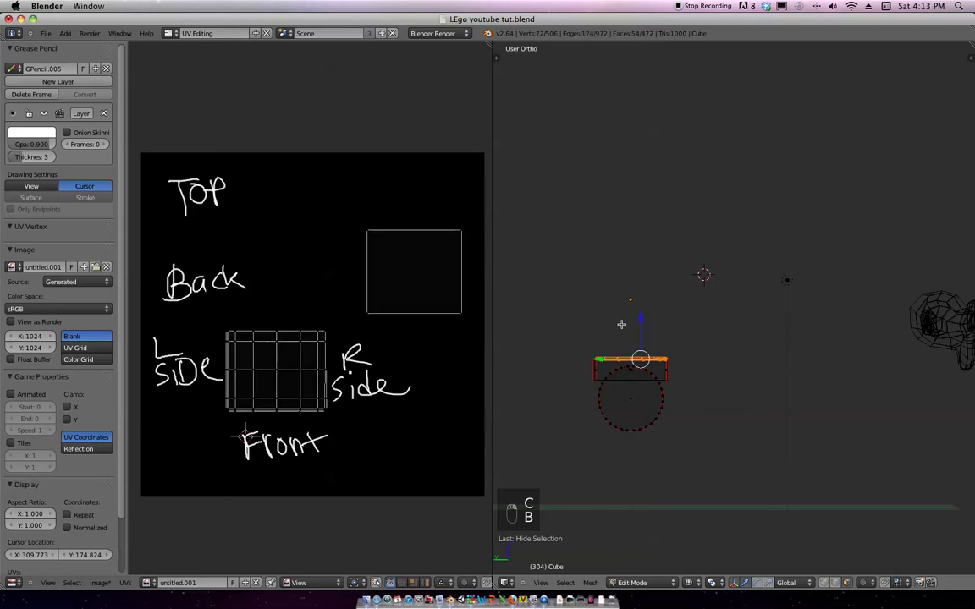
pyautogui.moveTo(587, 333); pyautogui.dragTo(651, 391, button='middle')
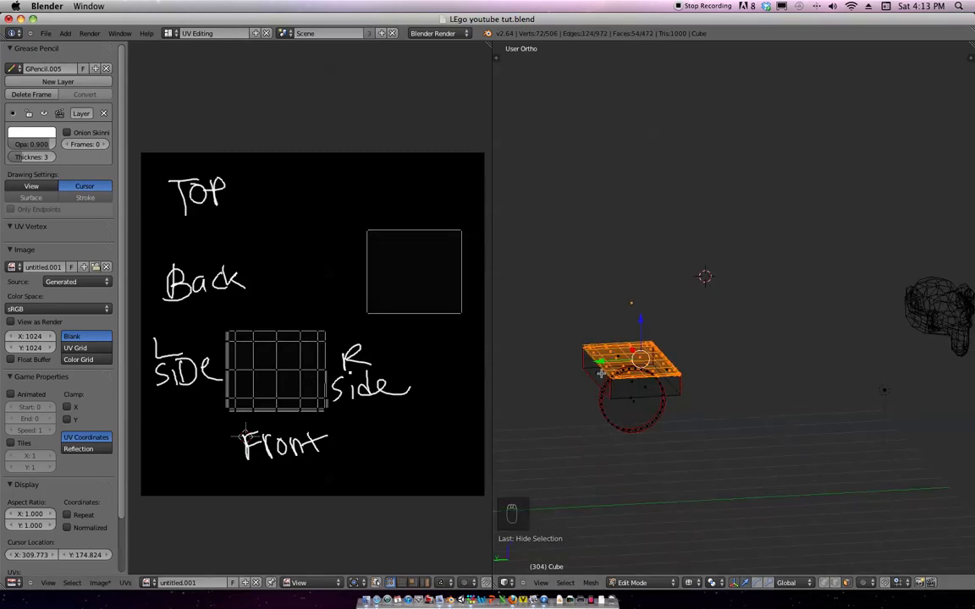
pyautogui.moveTo(259, 354)
pyautogui.mouseDown()
pyautogui.moveTo(260, 377)
pyautogui.moveTo(269, 353)
pyautogui.moveTo(275, 362)
pyautogui.mouseUp()
pyautogui.moveTo(285, 359)
pyautogui.mouseDown()
pyautogui.moveTo(284, 379)
pyautogui.moveTo(287, 368)
pyautogui.mouseUp()
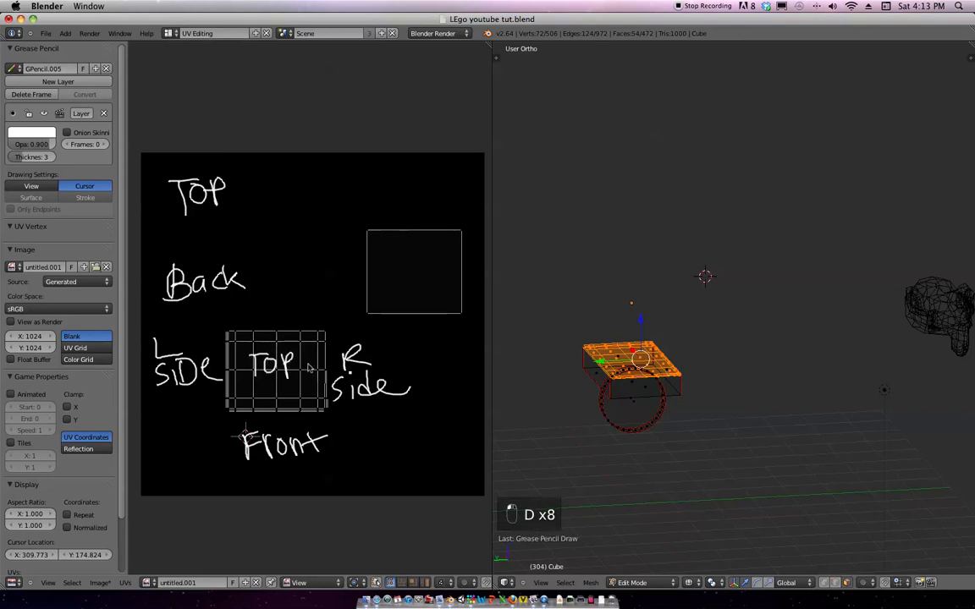
pyautogui.moveTo(627, 342); pyautogui.dragTo(712, 327, button='middle')
pyautogui.press('h')
pyautogui.press('super+z')
pyautogui.press('a')
# Select all six faces of the flat hip block below the torso.
pyautogui.rightClick(644, 331)
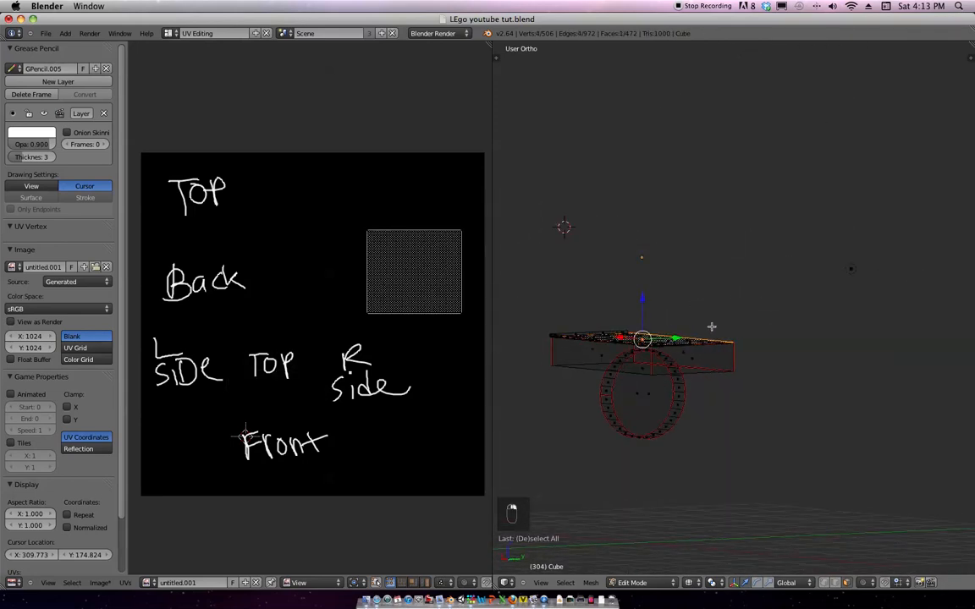
pyautogui.keyDown('shift'); pyautogui.rightClick(616, 320); pyautogui.keyUp('shift')
pyautogui.keyDown('shift'); pyautogui.rightClick(538, 321); pyautogui.keyUp('shift')
pyautogui.moveTo(538, 321); pyautogui.dragTo(875, 358, button='middle')
pyautogui.keyDown('shift'); pyautogui.rightClick(672, 356); pyautogui.keyUp('shift')
pyautogui.moveTo(672, 356); pyautogui.dragTo(776, 354, button='middle')
pyautogui.keyDown('shift'); pyautogui.rightClick(706, 356); pyautogui.keyUp('shift')
pyautogui.moveTo(541, 337); pyautogui.dragTo(751, 411, button='middle')
pyautogui.keyDown('shift'); pyautogui.rightClick(671, 365); pyautogui.keyUp('shift')
pyautogui.press('super+z')
pyautogui.keyDown('shift'); pyautogui.rightClick(640, 360); pyautogui.keyUp('shift')
pyautogui.moveTo(640, 360); pyautogui.dragTo(626, 435, button='middle')
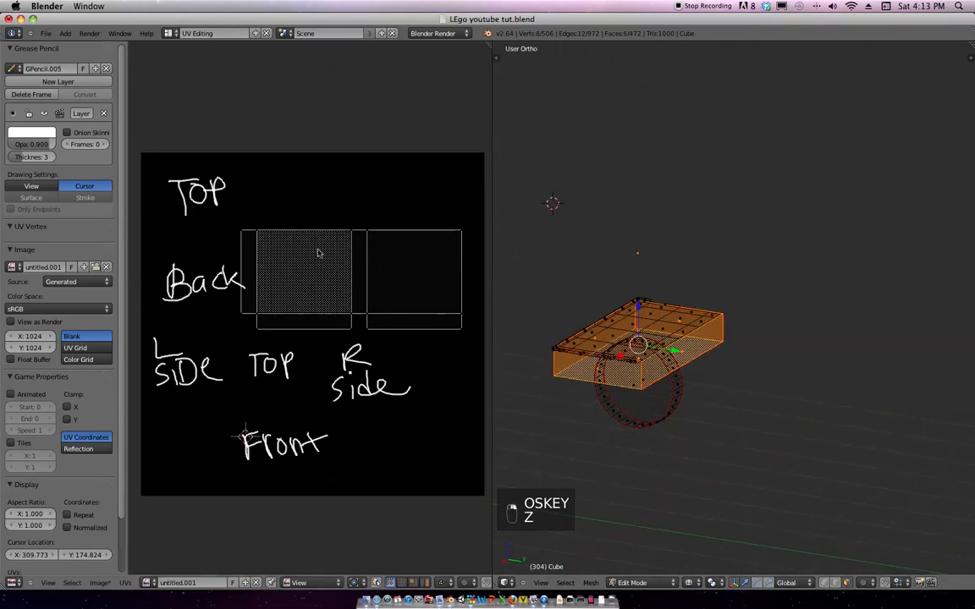
# Write "Btm square" over the hip block's UV island and hide its faces.
pyautogui.moveTo(301, 250)
pyautogui.mouseDown()
pyautogui.moveTo(323, 269)
pyautogui.moveTo(368, 262)
pyautogui.mouseUp()
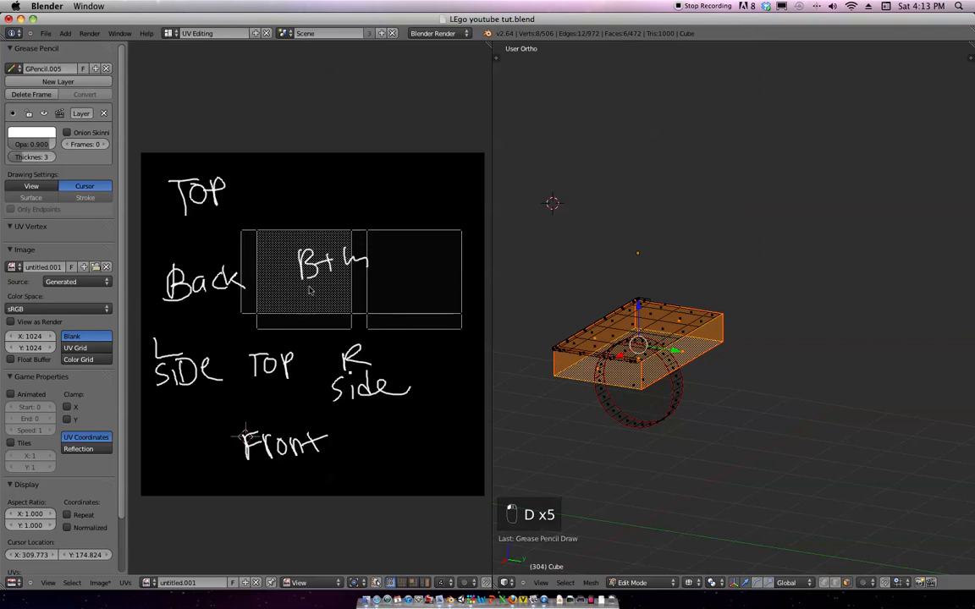
pyautogui.moveTo(292, 288)
pyautogui.mouseDown()
pyautogui.moveTo(324, 293)
pyautogui.moveTo(304, 303)
pyautogui.moveTo(332, 293)
pyautogui.moveTo(437, 292)
pyautogui.mouseUp()
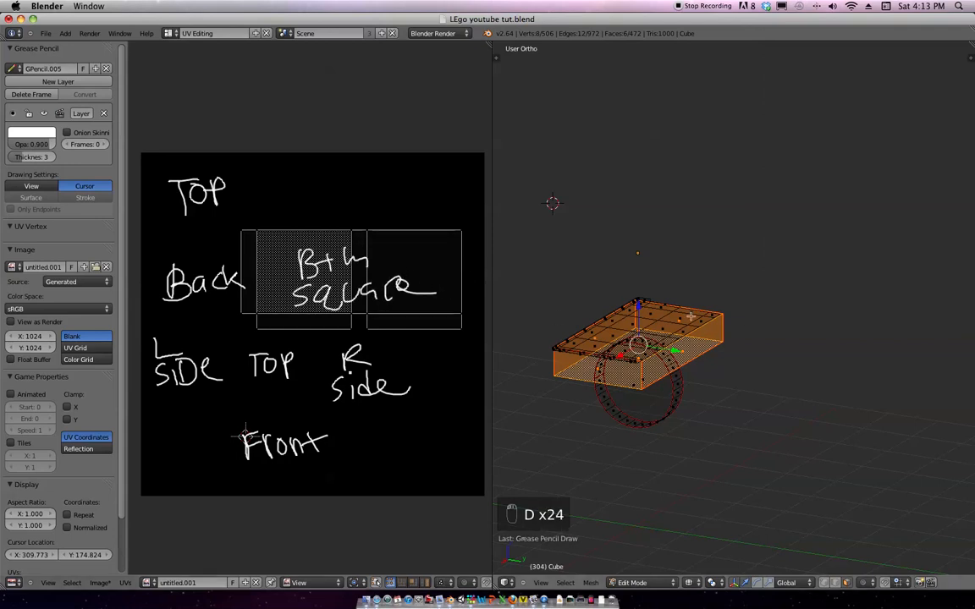
pyautogui.press('h')
# Box-select the ring's faces and move their UV strip above the two circular islands.
pyautogui.moveTo(716, 358); pyautogui.dragTo(735, 332, button='middle')
pyautogui.press('b')
pyautogui.moveTo(709, 450); pyautogui.dragTo(566, 337)
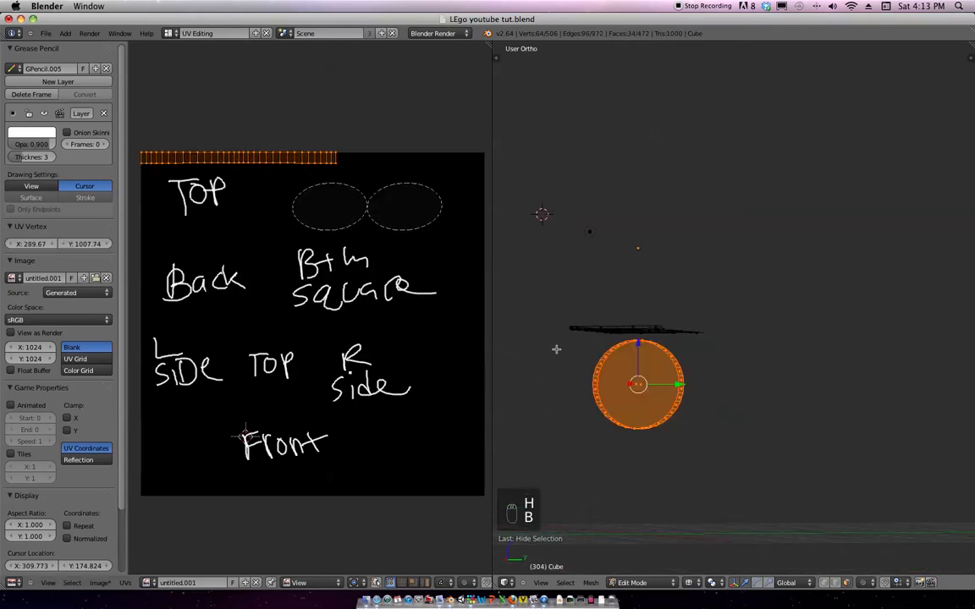
pyautogui.rightClick(331, 168)
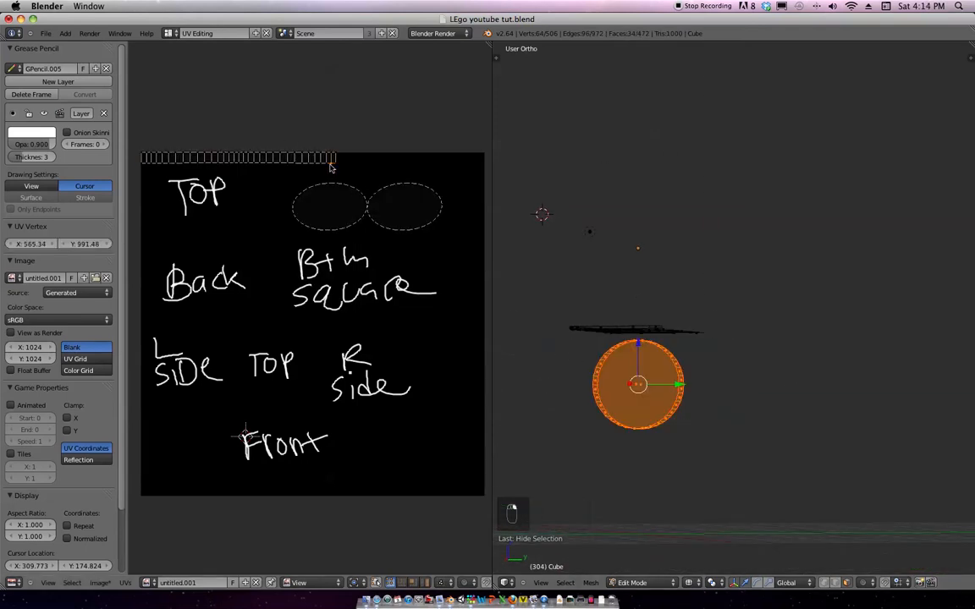
pyautogui.hotkey('ctrl', 'l')
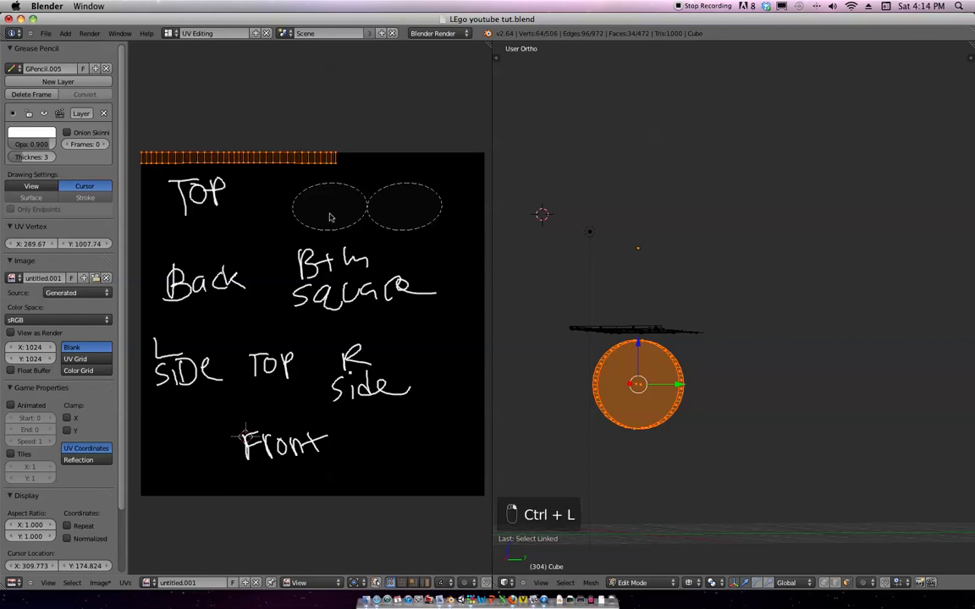
pyautogui.press('g')
pyautogui.click(466, 218)
pyautogui.press('g')
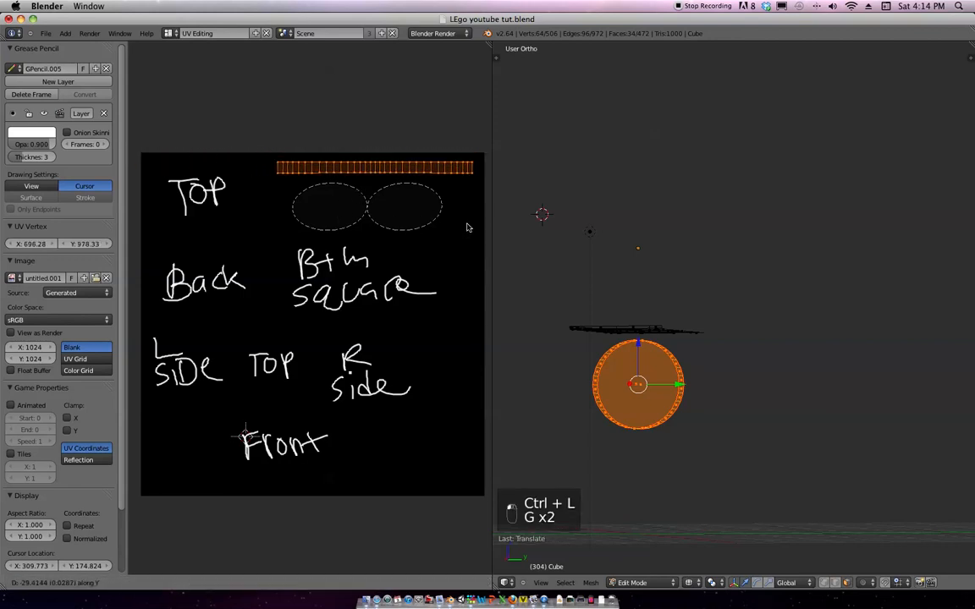
pyautogui.click(472, 225)
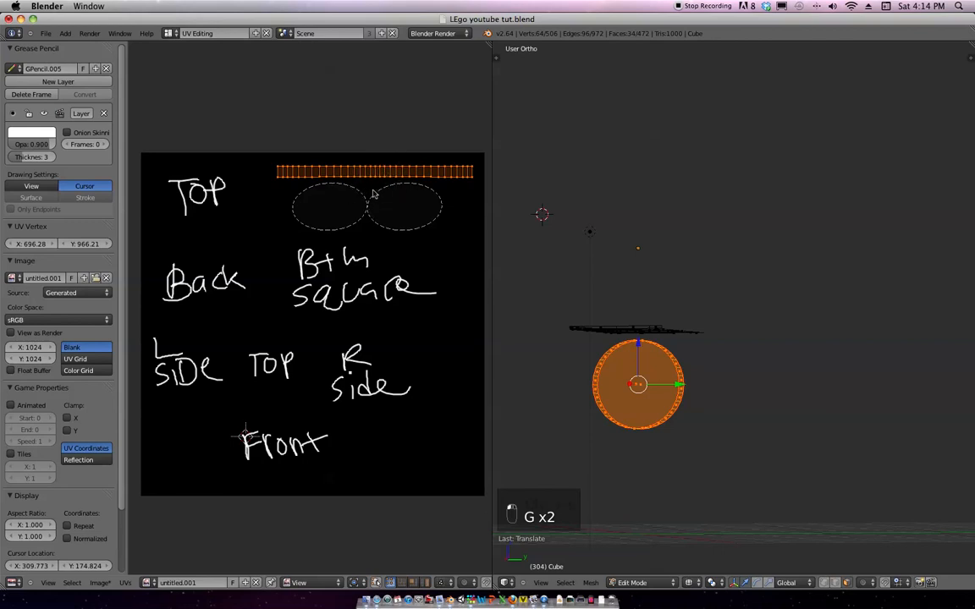
# Write "Circle" over the ring's UV islands and hide its faces.
pyautogui.moveTo(346, 181)
pyautogui.mouseDown()
pyautogui.moveTo(347, 204)
pyautogui.moveTo(374, 191)
pyautogui.moveTo(413, 204)
pyautogui.mouseUp()
pyautogui.moveTo(418, 196); pyautogui.dragTo(436, 203)
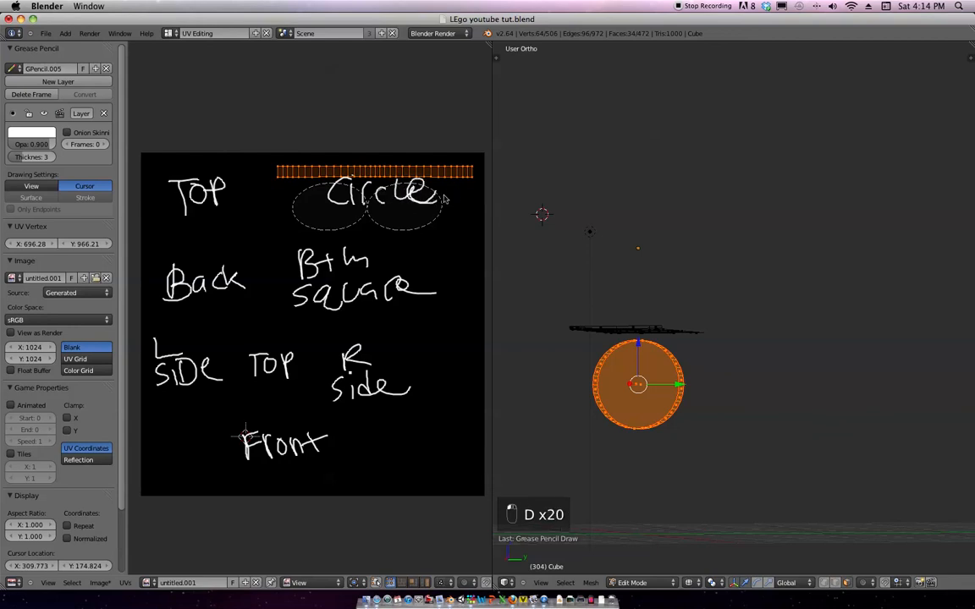
pyautogui.press('h')
# Reveal all hidden faces of the mesh and select everything to show the complete labelled layout.
pyautogui.moveTo(665, 381)
pyautogui.mouseDown(button='middle')
pyautogui.moveTo(652, 392)
pyautogui.moveTo(674, 364)
pyautogui.mouseUp(button='middle')
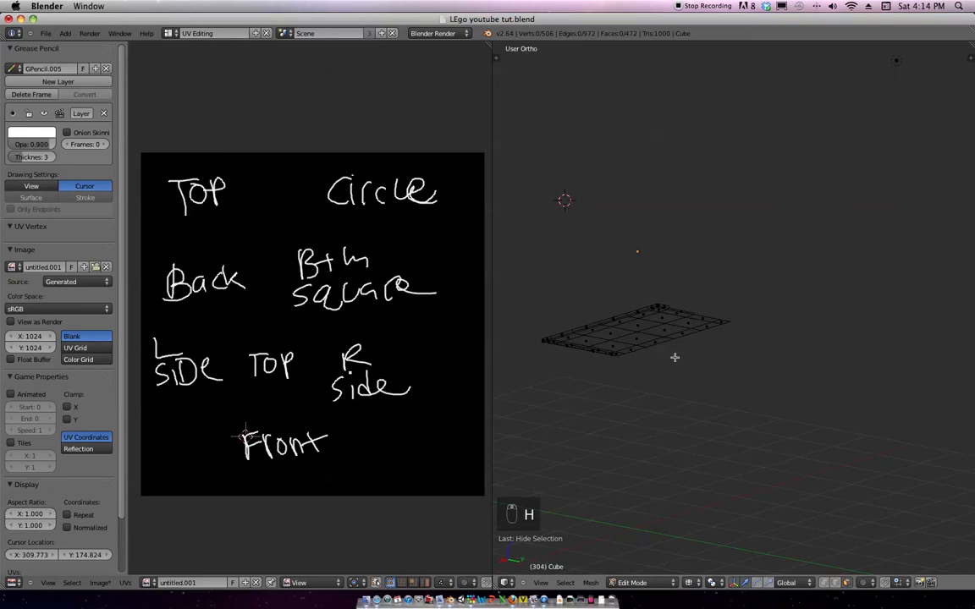
pyautogui.hotkey('alt', 'h')
pyautogui.press('a')
pyautogui.press('a')
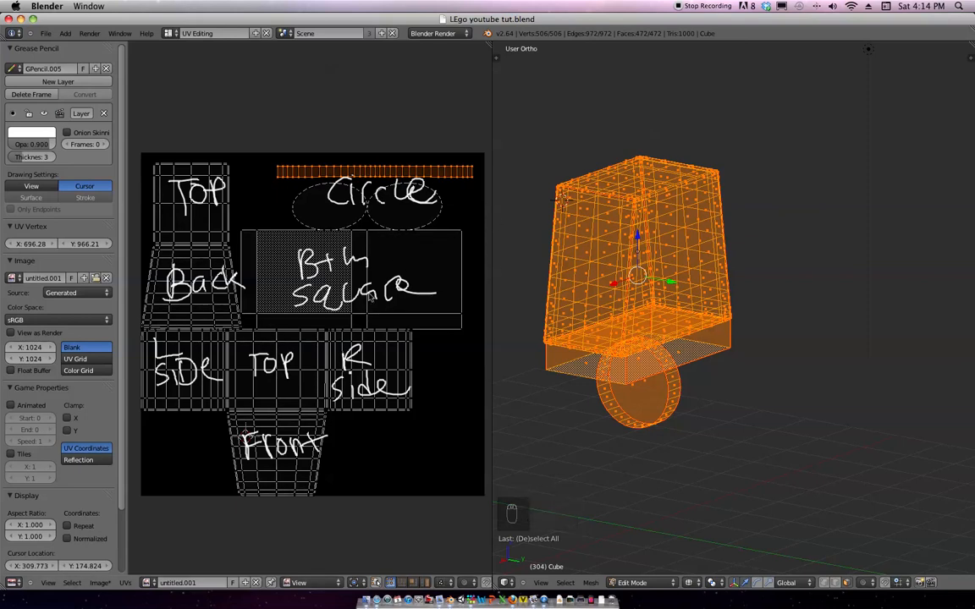
# Rename the UV image as LEGO BODY.
pyautogui.press('Tab')
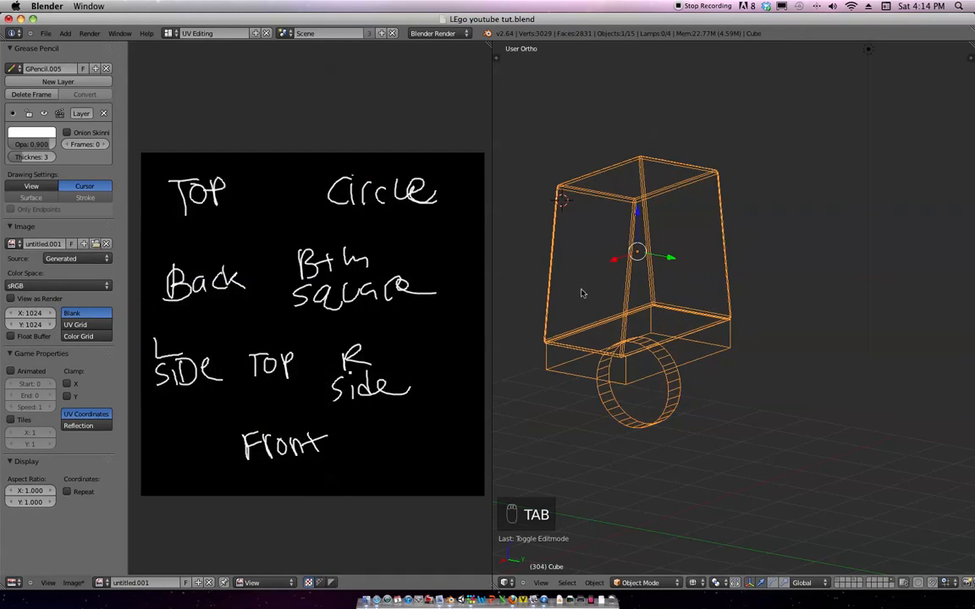
pyautogui.press('Tab')
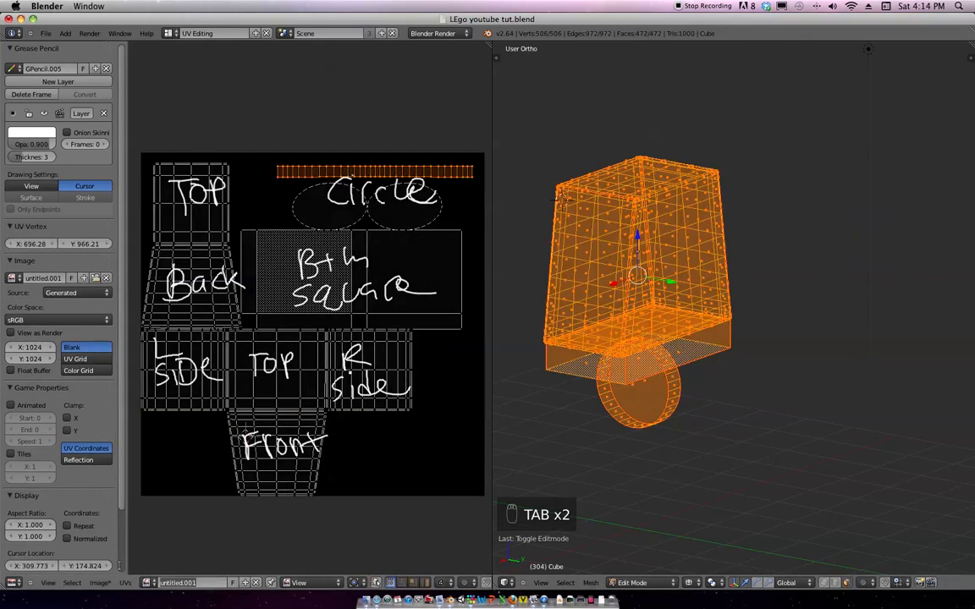
pyautogui.write('LEGO BODY')
pyautogui.press('Return')
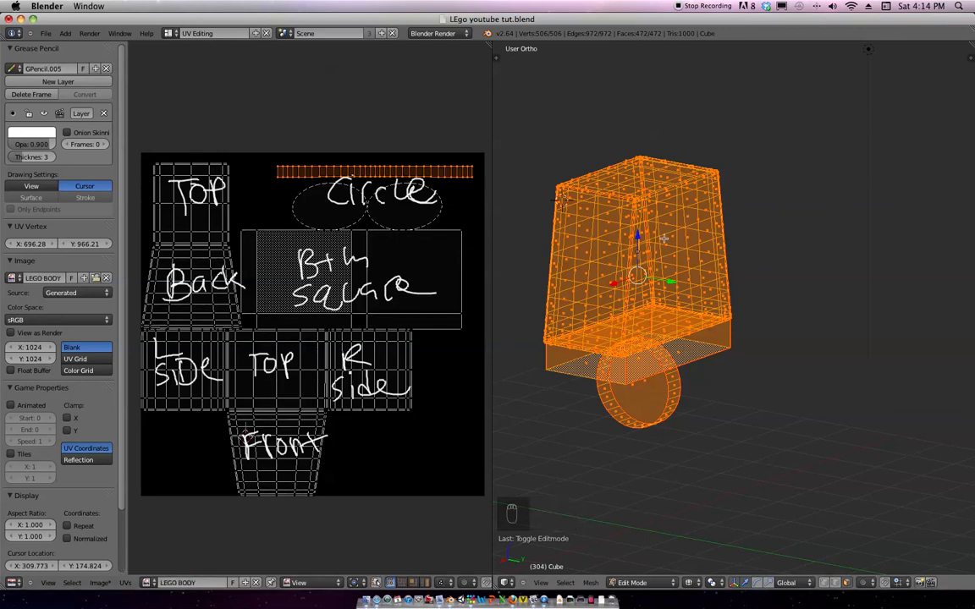
# Leave edit mode and switch to the Default screen layout.
pyautogui.press('Tab')
pyautogui.hotkey('ctrl', 'Right')
pyautogui.hotkey('ctrl', 'Right')
pyautogui.hotkey('ctrl', 'Right')
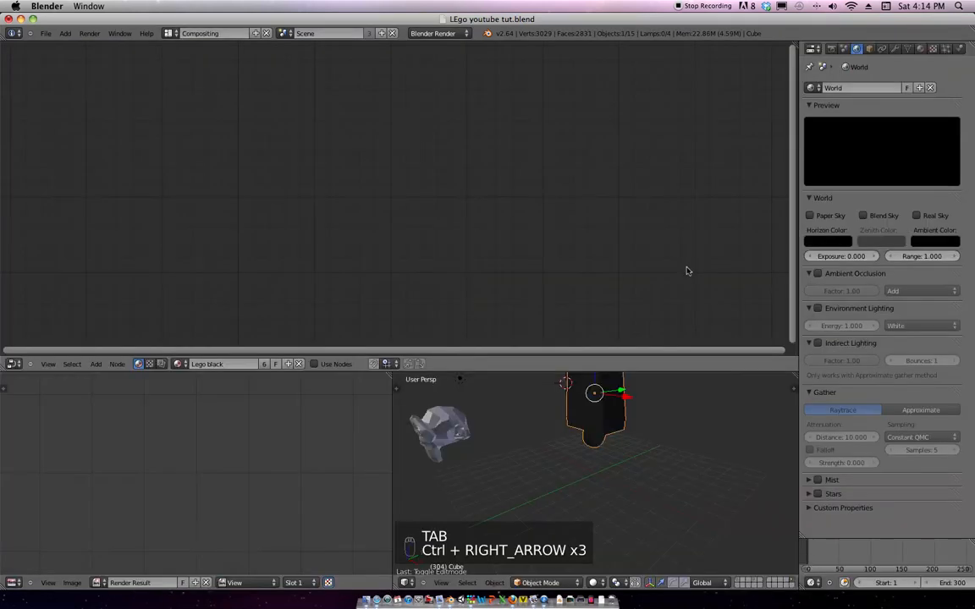
pyautogui.hotkey('ctrl', 'Right')
pyautogui.moveTo(576, 269); pyautogui.dragTo(565, 354, button='middle')
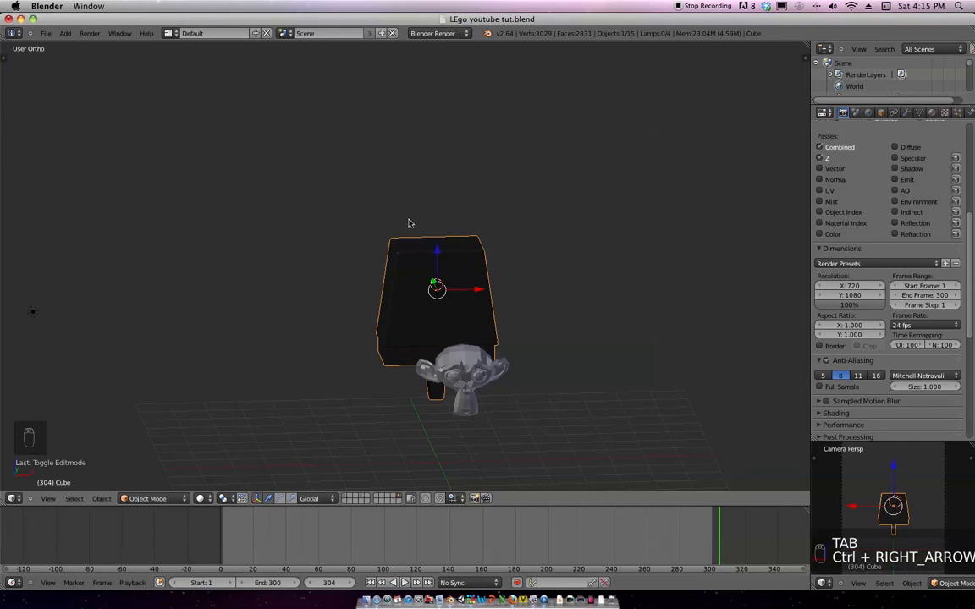
# Switch to the UV Editing screen layout and return to Default.
pyautogui.hotkey('ctrl', 'Left')
pyautogui.hotkey('ctrl', 'Right')
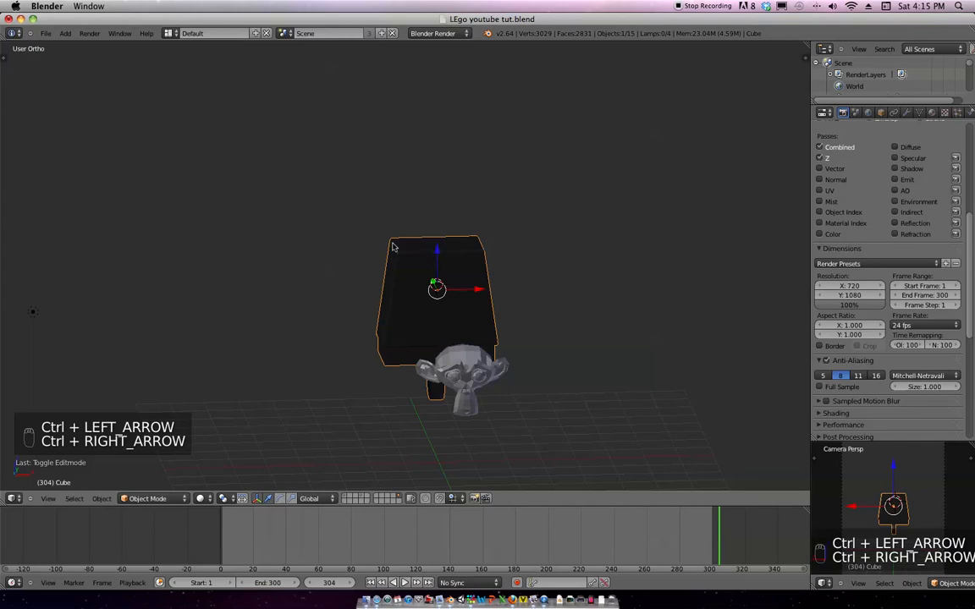
pyautogui.click(169, 33)
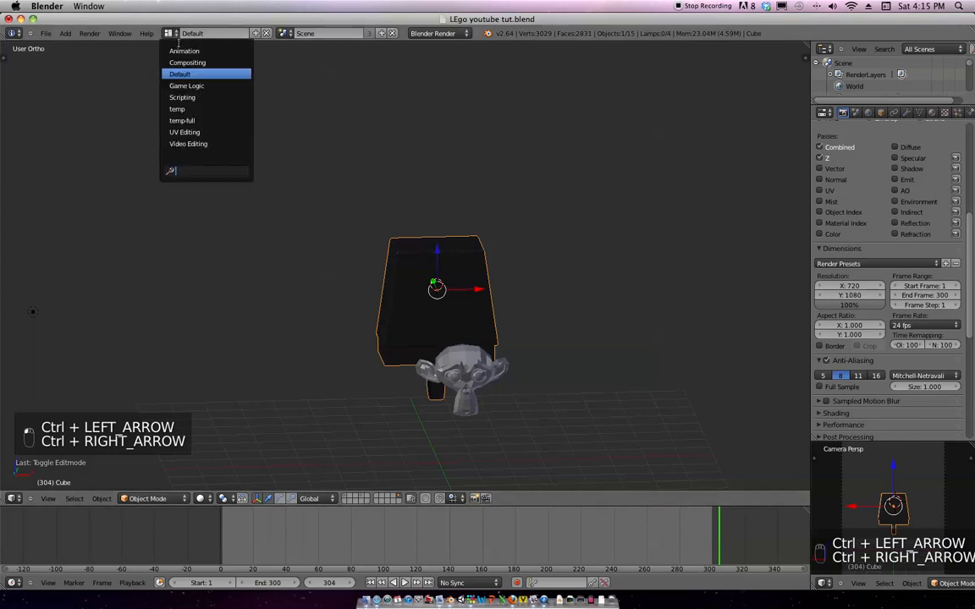
pyautogui.click(195, 132)
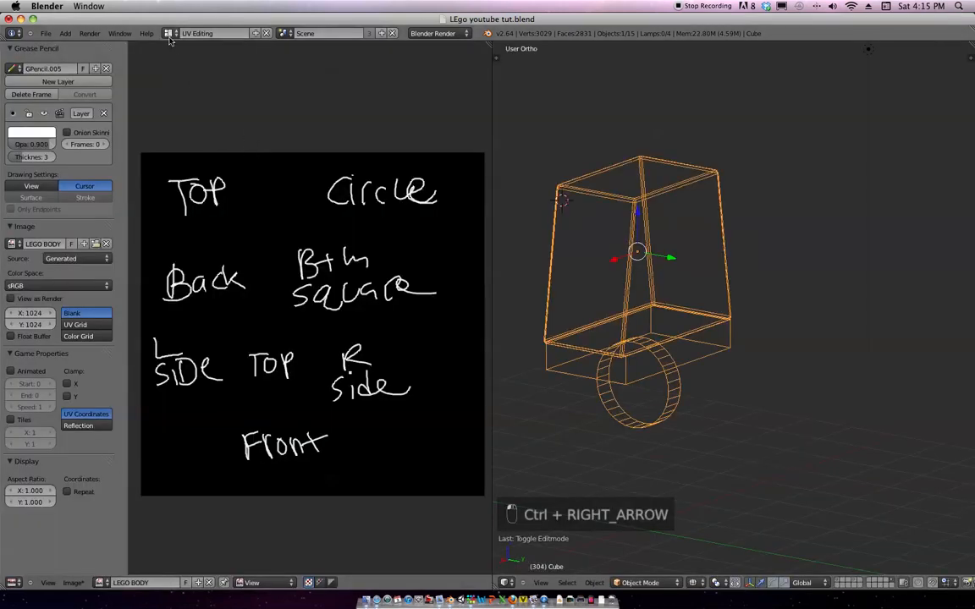
pyautogui.click(168, 33)
pyautogui.click(197, 74)
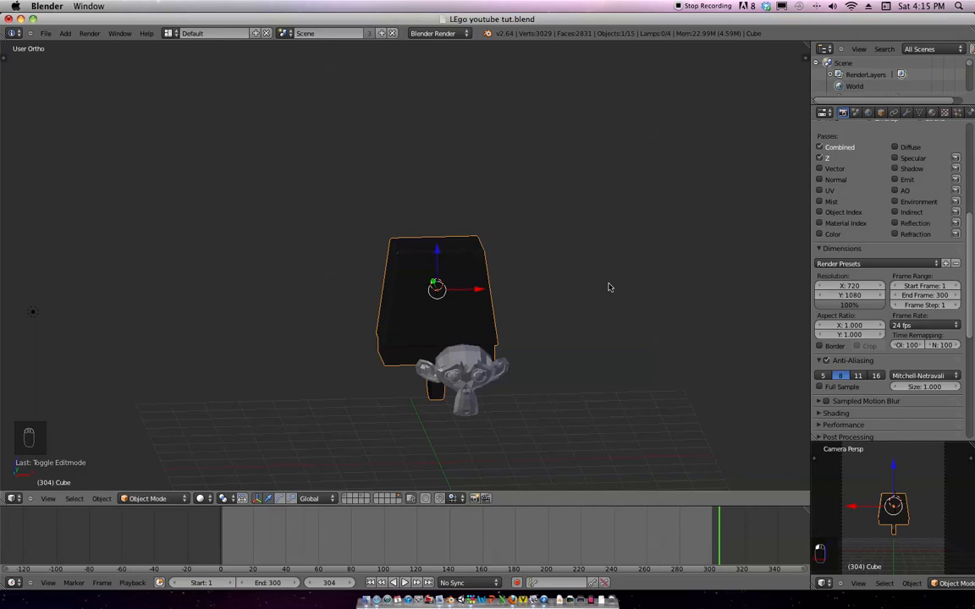
# Hide the monkey head and reveal all hidden objects in the scene.
pyautogui.rightClick(491, 376)
pyautogui.press('h')
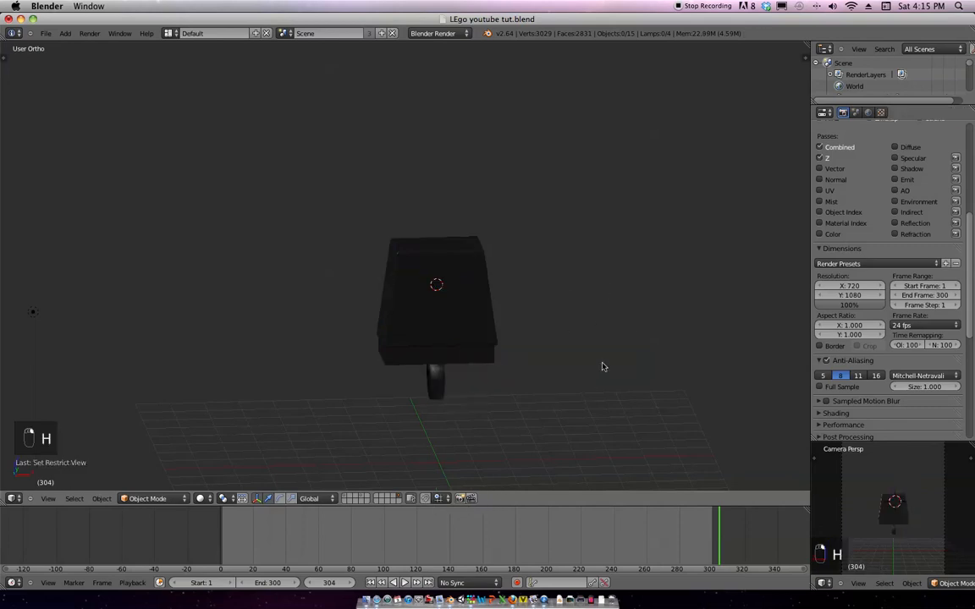
pyautogui.hotkey('alt', 'h')
# Box-select a first group of the minifigure's body parts and hide them.
pyautogui.moveTo(568, 322); pyautogui.dragTo(454, 239, button='middle')
pyautogui.rightClick(389, 286)
pyautogui.moveTo(389, 286); pyautogui.dragTo(350, 312, button='middle')
pyautogui.rightClick(339, 300)
pyautogui.press('b')
pyautogui.moveTo(400, 435); pyautogui.dragTo(277, 267)
pyautogui.press('h')
# Box-select the remaining minifigure parts around the yellow head and hide them.
pyautogui.moveTo(404, 293); pyautogui.dragTo(452, 274, button='middle')
pyautogui.press('b')
pyautogui.press('b')
pyautogui.moveTo(456, 293); pyautogui.dragTo(394, 173)
pyautogui.press('b')
pyautogui.moveTo(507, 216); pyautogui.dragTo(450, 239)
pyautogui.press('b')
pyautogui.moveTo(237, 252); pyautogui.dragTo(165, 235)
pyautogui.press('b')
pyautogui.press('h')
# Select the yellow minifigure head and inspect it from several angles.
pyautogui.moveTo(468, 283); pyautogui.dragTo(335, 265, button='middle')
pyautogui.rightClick(335, 265)
pyautogui.moveTo(428, 337); pyautogui.dragTo(429, 275, button='middle')
pyautogui.scroll(4, 430, 276)
pyautogui.moveTo(218, 328); pyautogui.dragTo(184, 321, button='middle')
pyautogui.scroll(-3, 362, 256)
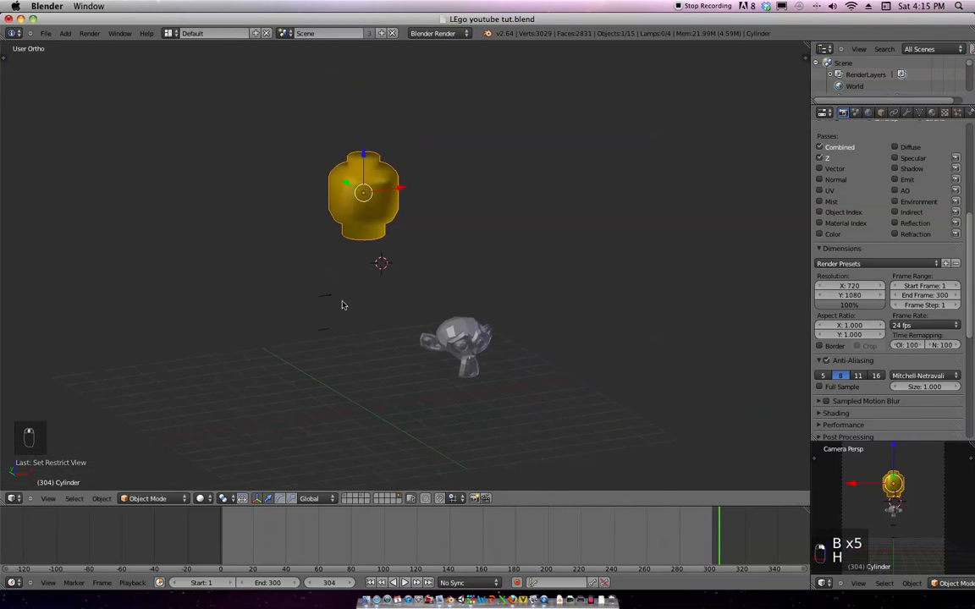
# Unlink the grease pencil data from the 3D view.
pyautogui.press('n')
pyautogui.scroll(5, 782, 142)
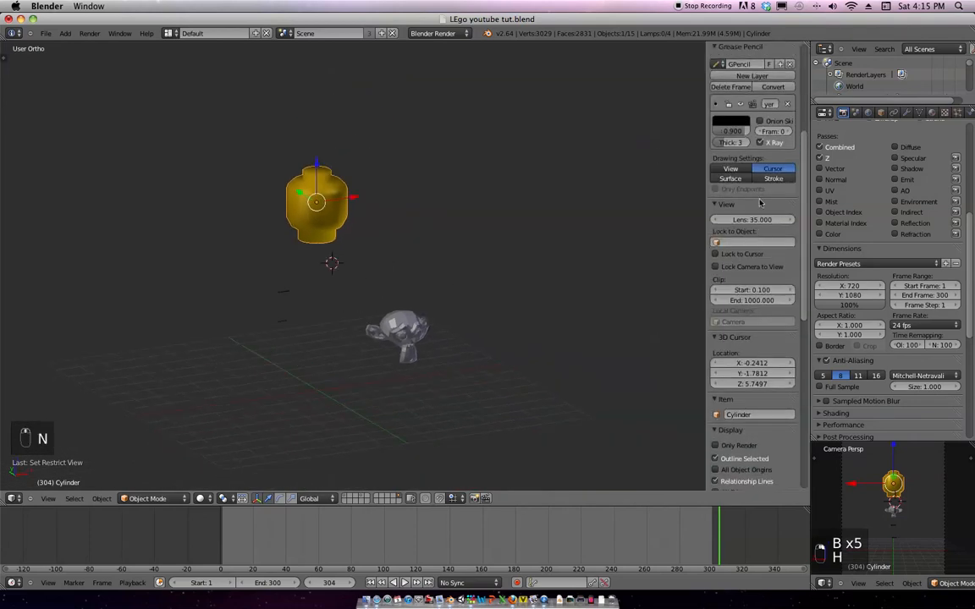
pyautogui.click(790, 105)
pyautogui.moveTo(499, 233); pyautogui.dragTo(439, 226, button='middle')
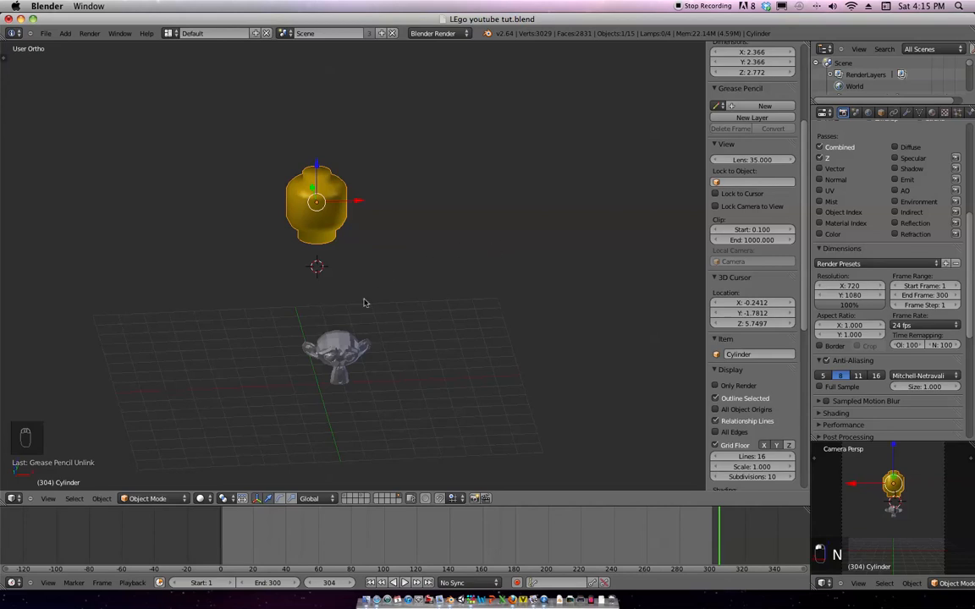
pyautogui.press('n')
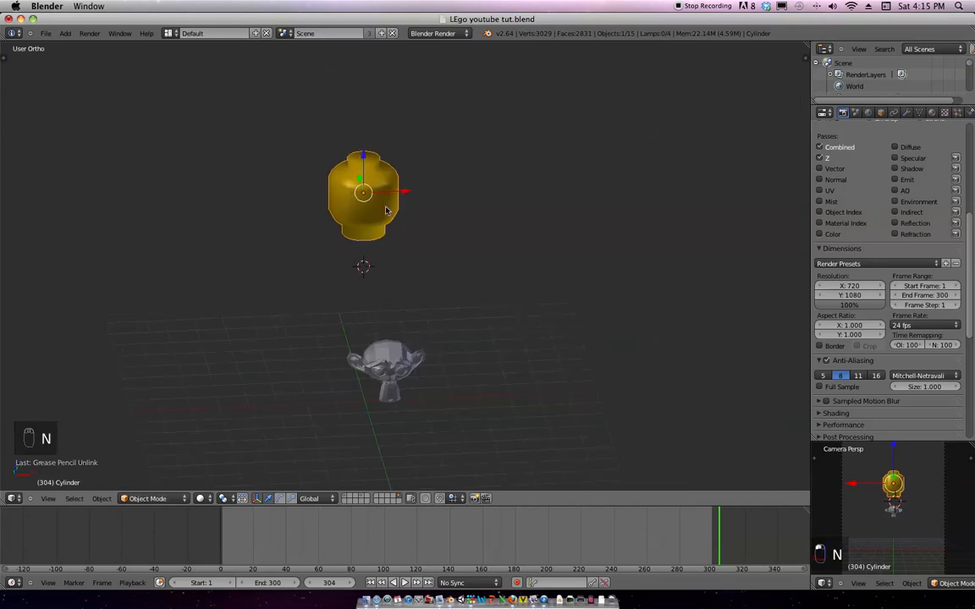
# Switch to the UV Editing screen layout and bring the whole minifigure head into view.
pyautogui.hotkey('ctrl', 'Left')
pyautogui.hotkey('ctrl', 'Left')
pyautogui.hotkey('ctrl', 'Left')
pyautogui.hotkey('ctrl', 'Left')
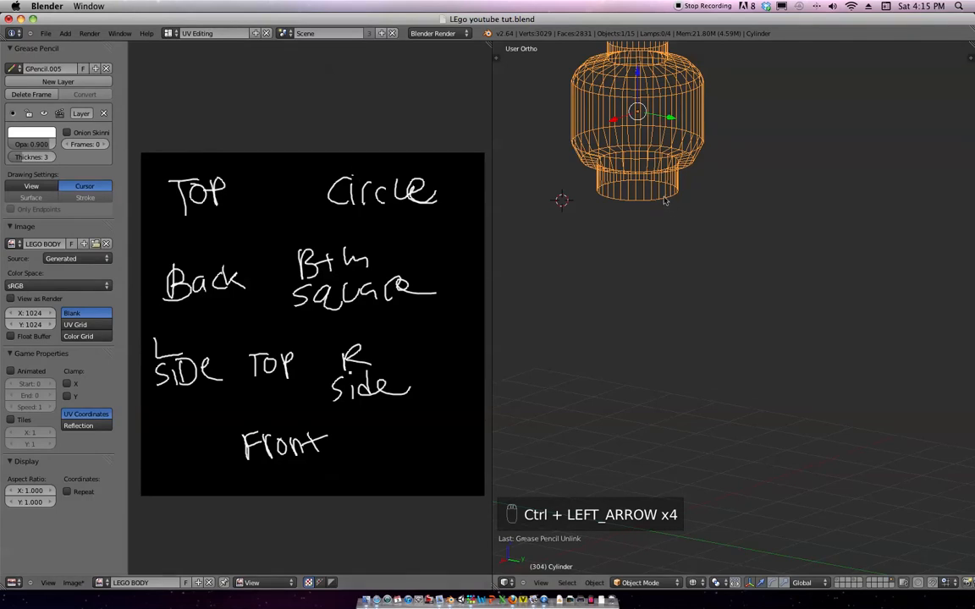
pyautogui.keyDown('shift'); pyautogui.moveTo(665, 201); pyautogui.dragTo(676, 298, button='middle'); pyautogui.keyUp('shift')
# Enter edit mode on the minifigure head, select all of its faces and unwrap them.
pyautogui.press('Tab')
pyautogui.press('a')
pyautogui.press('a')
pyautogui.press('a')
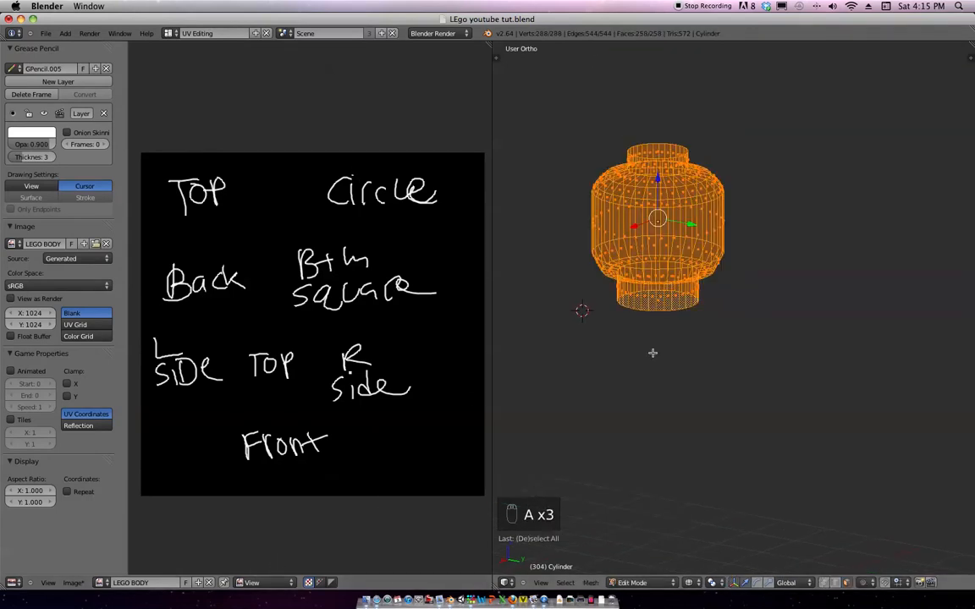
pyautogui.press('u')
pyautogui.click(630, 407)
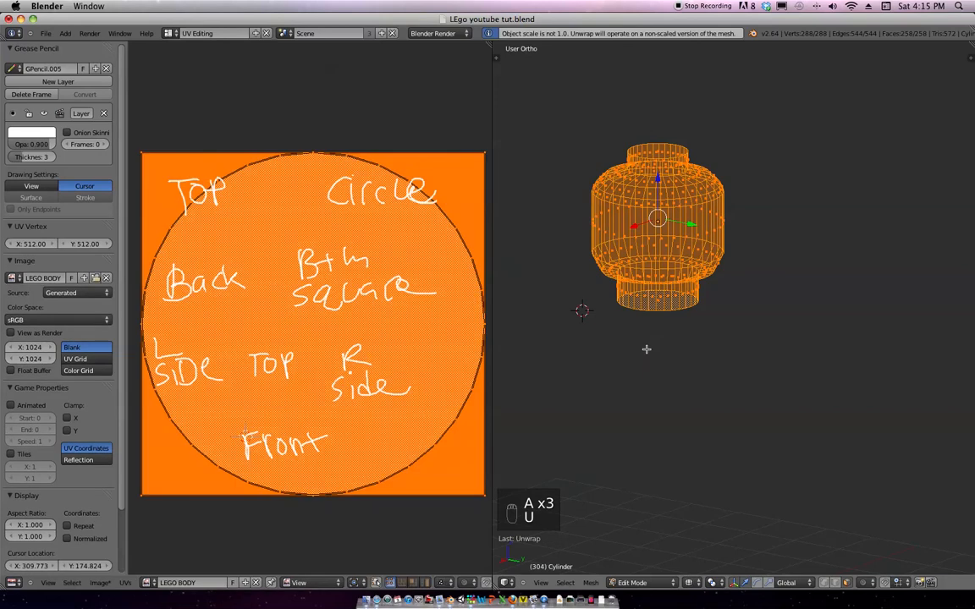
# Unlink the LEGO BODY image and create a new blank 1024 by 1024 image for the head.
pyautogui.click(256, 582)
pyautogui.click(200, 582)
pyautogui.click(208, 578)
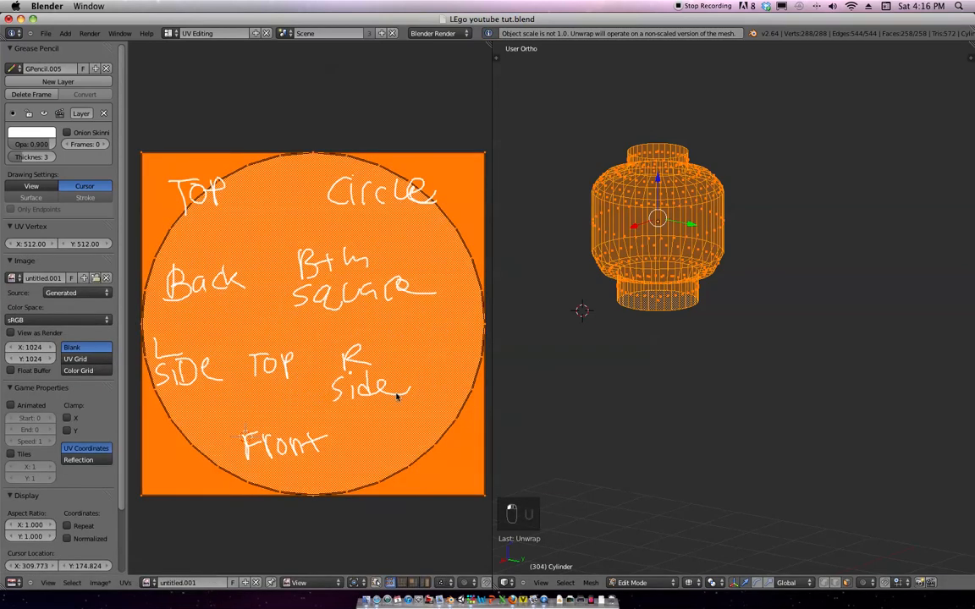
pyautogui.moveTo(778, 261); pyautogui.dragTo(694, 298, button='middle')
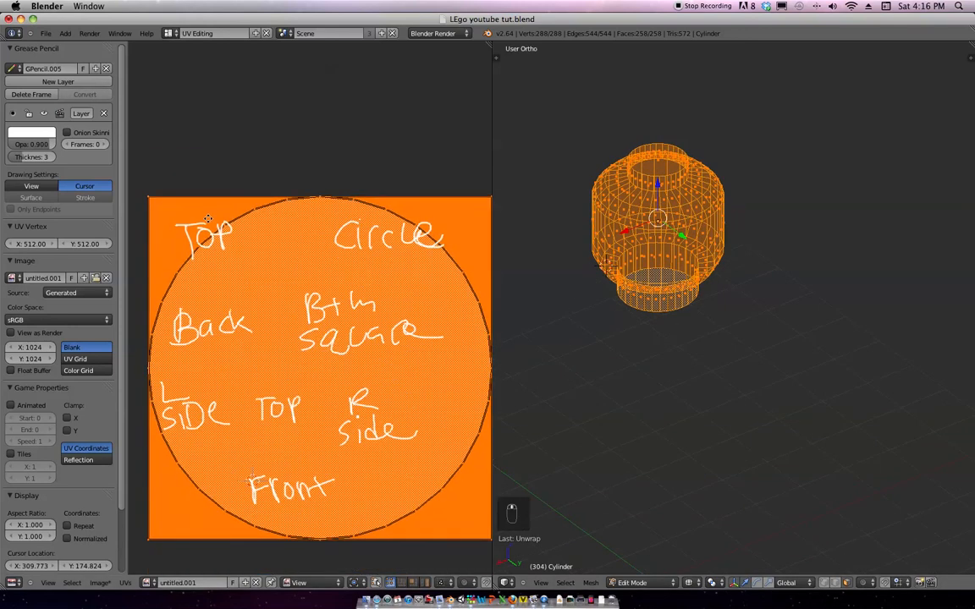
# Add a second grease pencil layer with opacity 1.000, and set the white label layer to opacity 0.300 and thickness 1.
pyautogui.click(89, 82)
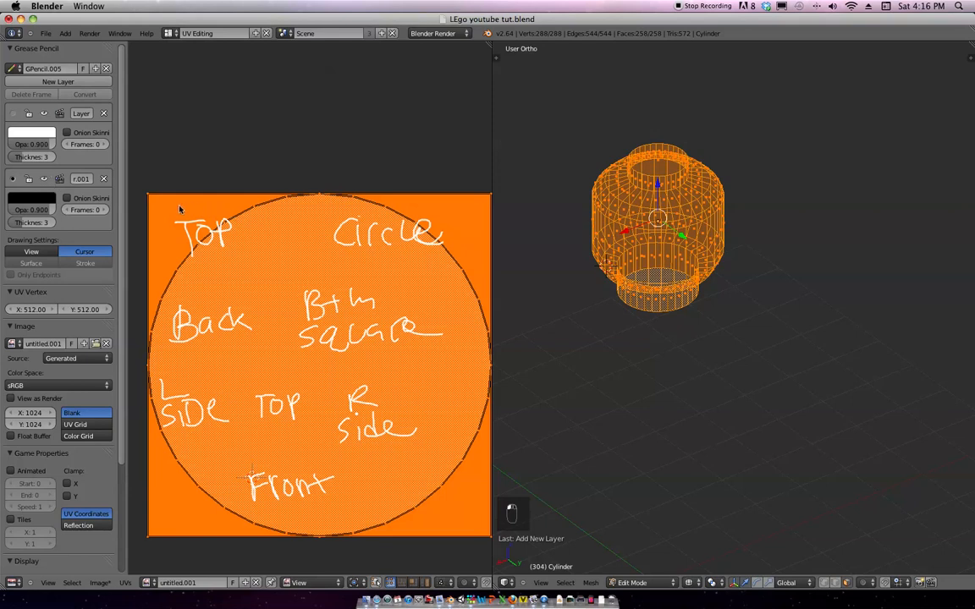
pyautogui.moveTo(38, 144); pyautogui.dragTo(17, 144)
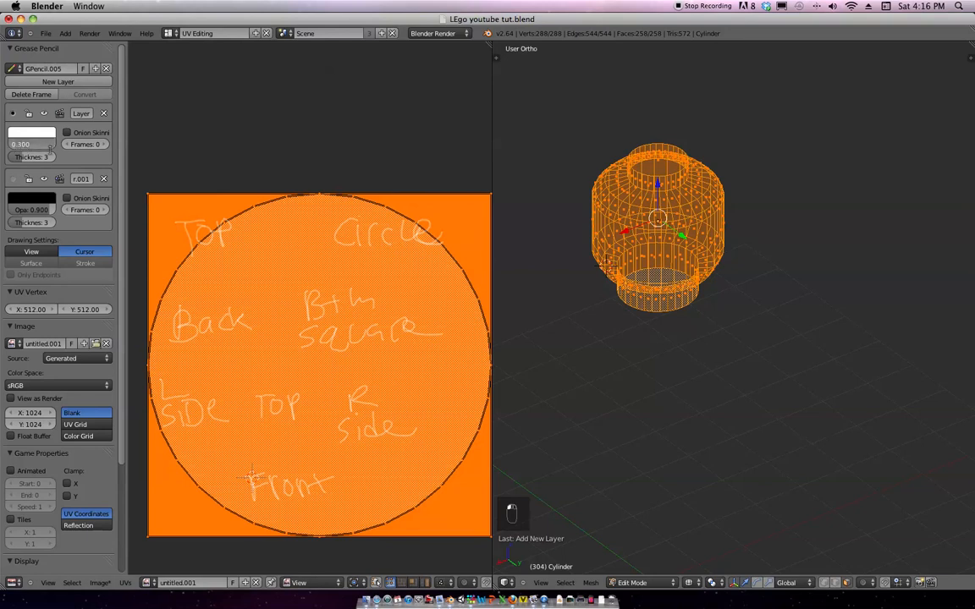
pyautogui.moveTo(36, 130); pyautogui.dragTo(51, 147)
pyautogui.click(44, 144)
pyautogui.press('Escape')
pyautogui.moveTo(42, 157); pyautogui.dragTo(25, 156)
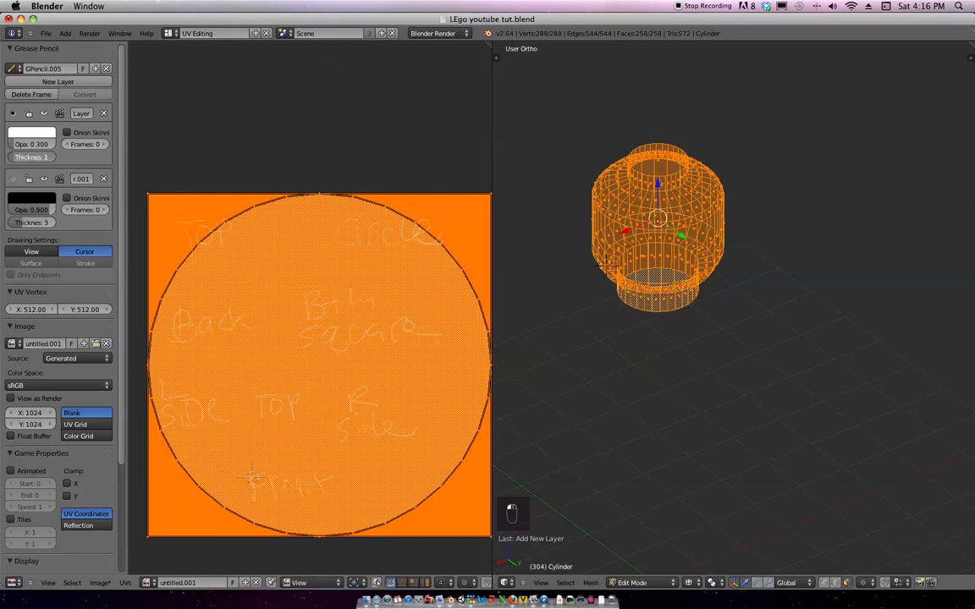
pyautogui.moveTo(751, 263); pyautogui.dragTo(550, 277, button='middle')
pyautogui.moveTo(41, 209)
pyautogui.mouseDown()
pyautogui.moveTo(72, 208)
pyautogui.moveTo(309, 342)
pyautogui.mouseUp()
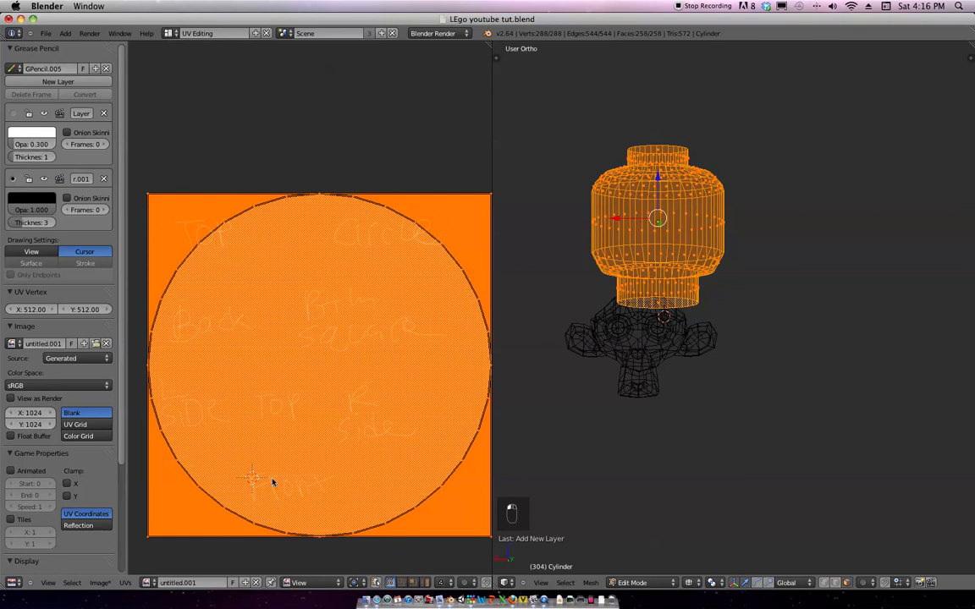
# Leave edit mode on the head and show the LEGO BODY image in the image editor.
pyautogui.click(148, 582)
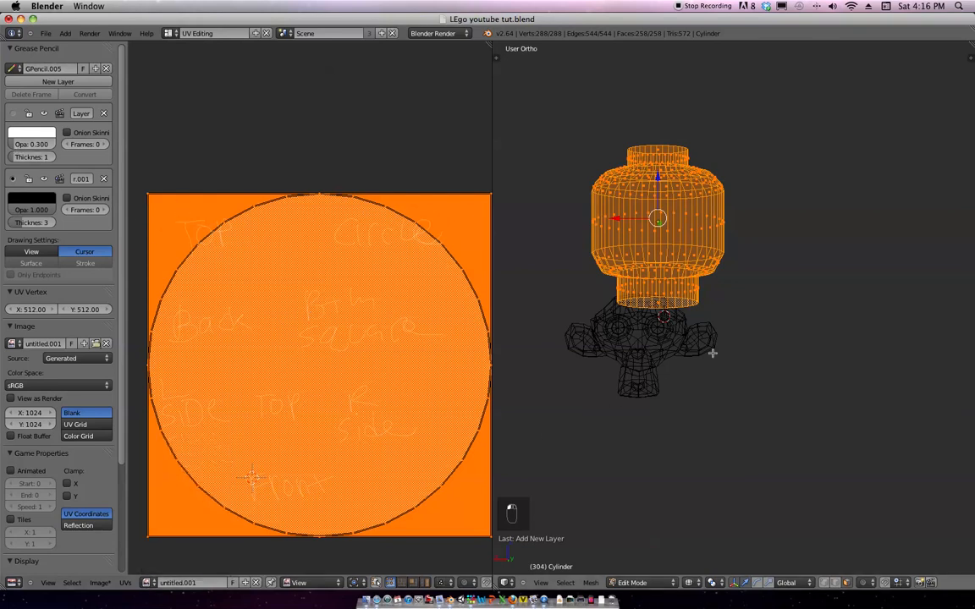
pyautogui.press('Tab')
pyautogui.click(101, 582)
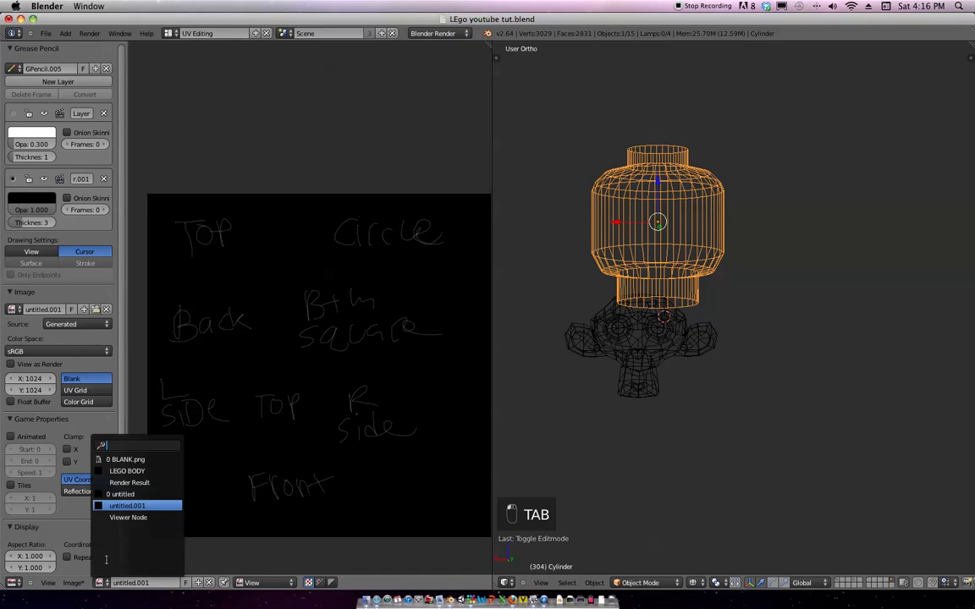
pyautogui.click(144, 471)
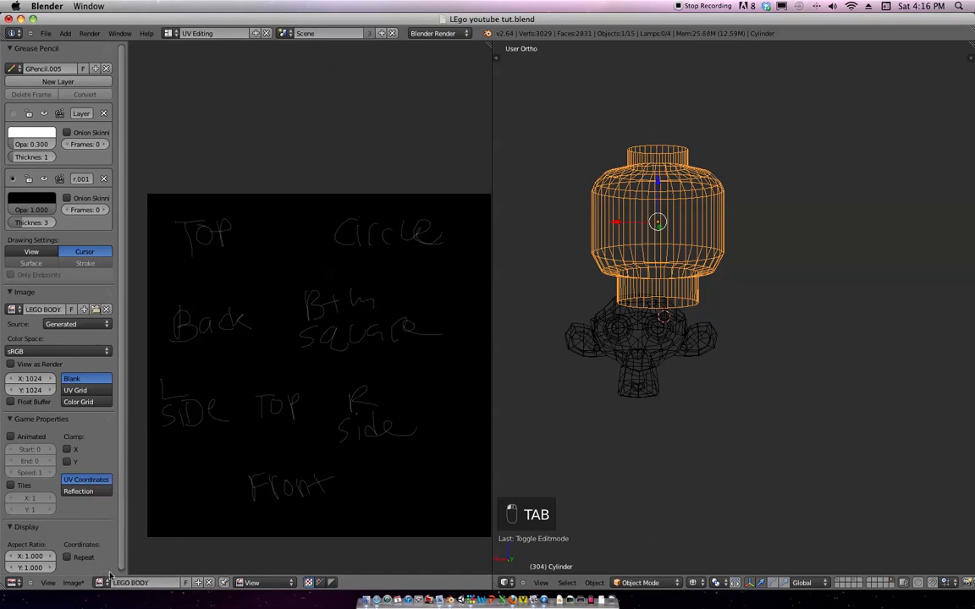
pyautogui.scroll(-4, 734, 341)
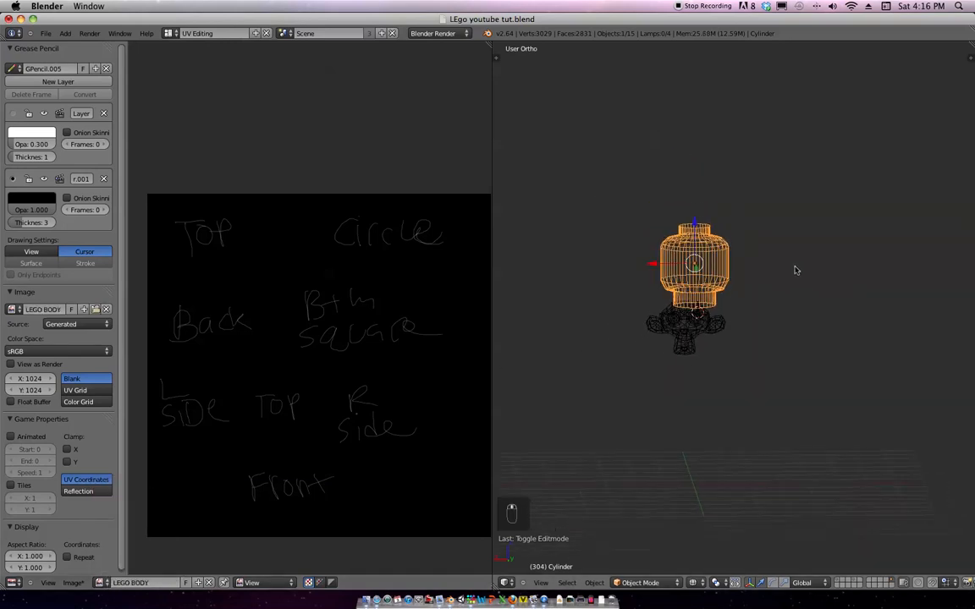
# Unhide all the minifigure parts, then enter edit mode on the torso with its whole mesh selected.
pyautogui.hotkey('alt', 'h')
pyautogui.rightClick(658, 322)
pyautogui.rightClick(664, 323)
pyautogui.press('Tab')
pyautogui.press('a')
pyautogui.press('a')
pyautogui.press('a')
pyautogui.press('a')
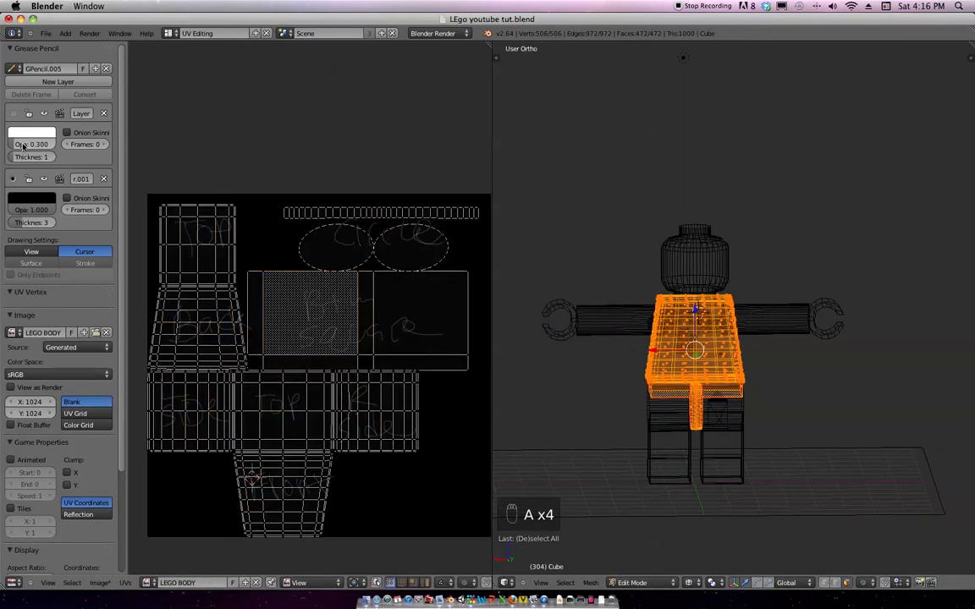
# Set the white label layer's opacity to 1.000 and export the torso's UV layout as BODY UV LAYOUT YT.
pyautogui.moveTo(32, 144); pyautogui.dragTo(68, 143)
pyautogui.click(125, 582)
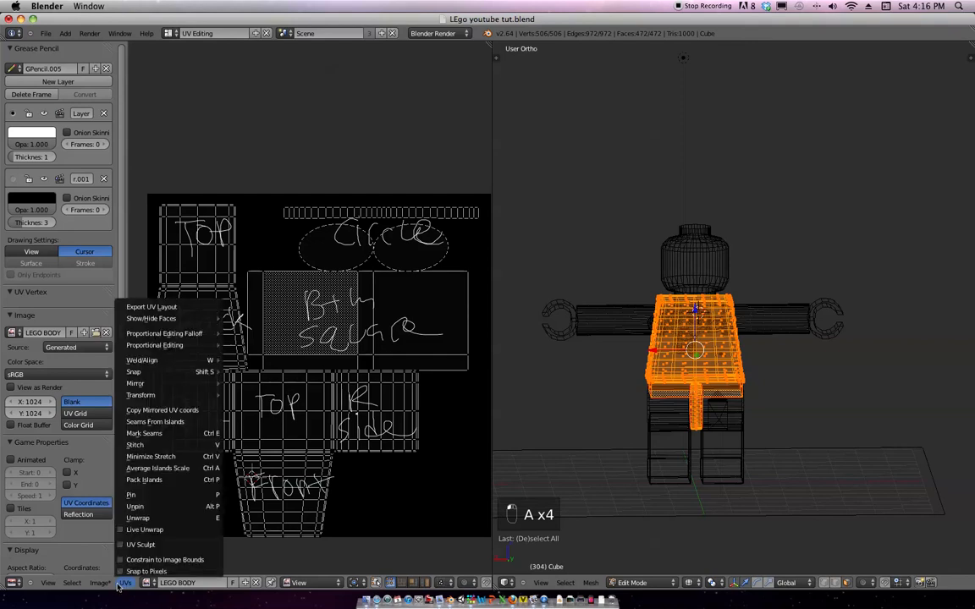
pyautogui.click(175, 307)
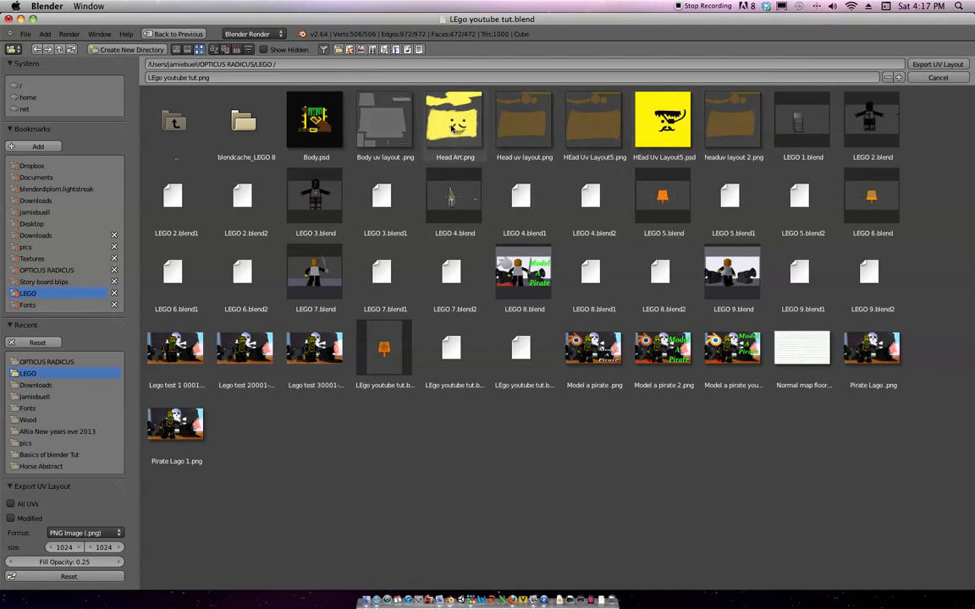
pyautogui.click(245, 78)
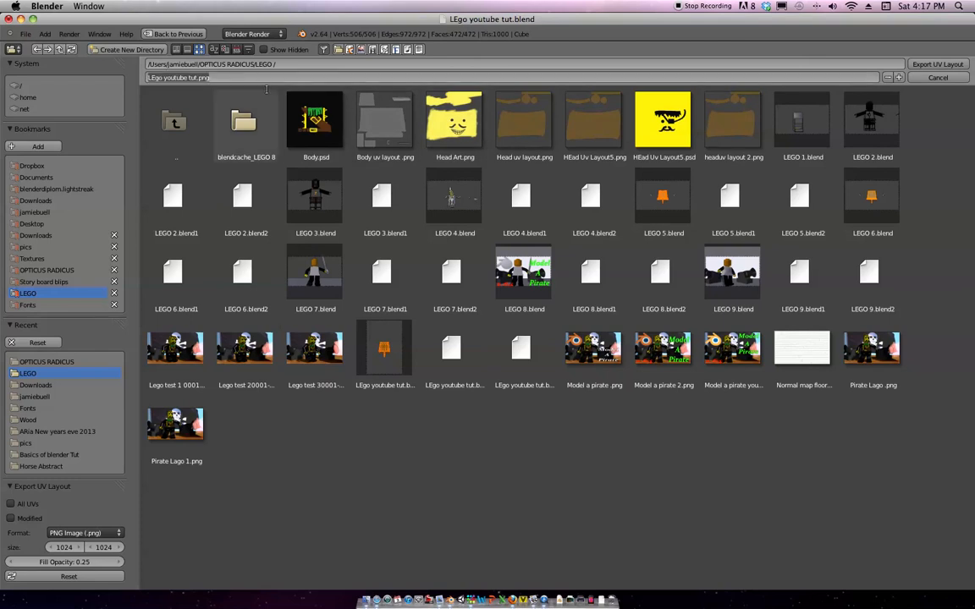
pyautogui.press('BackSpace')
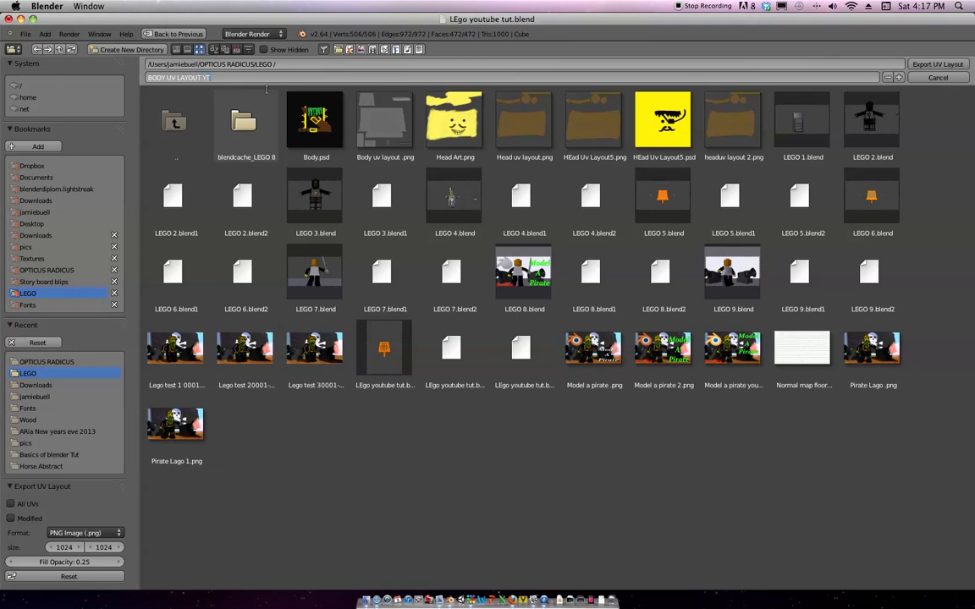
pyautogui.write('BODY UV LAYOUT YT')
pyautogui.press('Return')
pyautogui.press('Return')
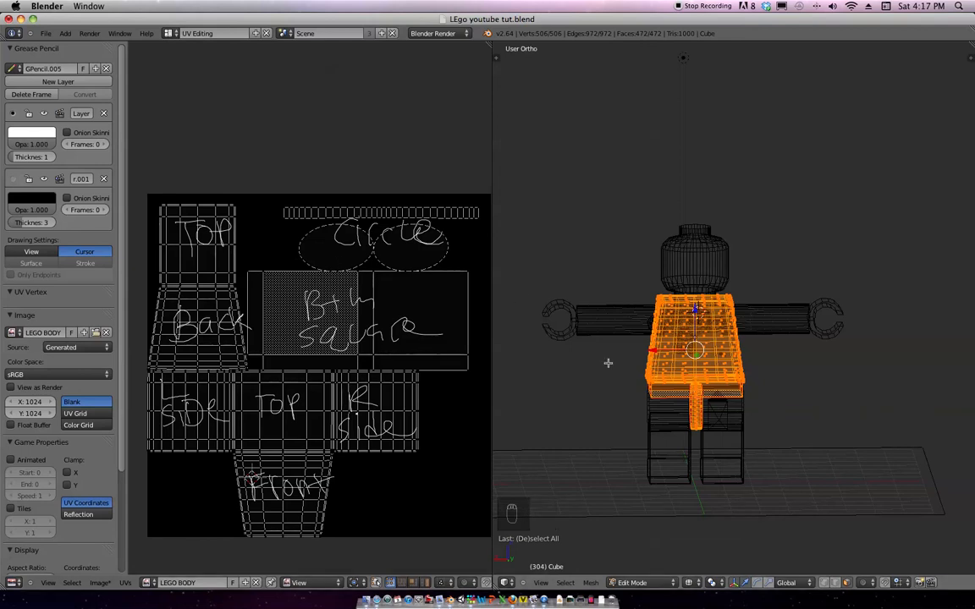
# Compare the UV editor's available commands outside and inside edit mode to locate the Export UV Layout command.
pyautogui.press('Tab')
pyautogui.moveTo(638, 347); pyautogui.dragTo(461, 318, button='middle')
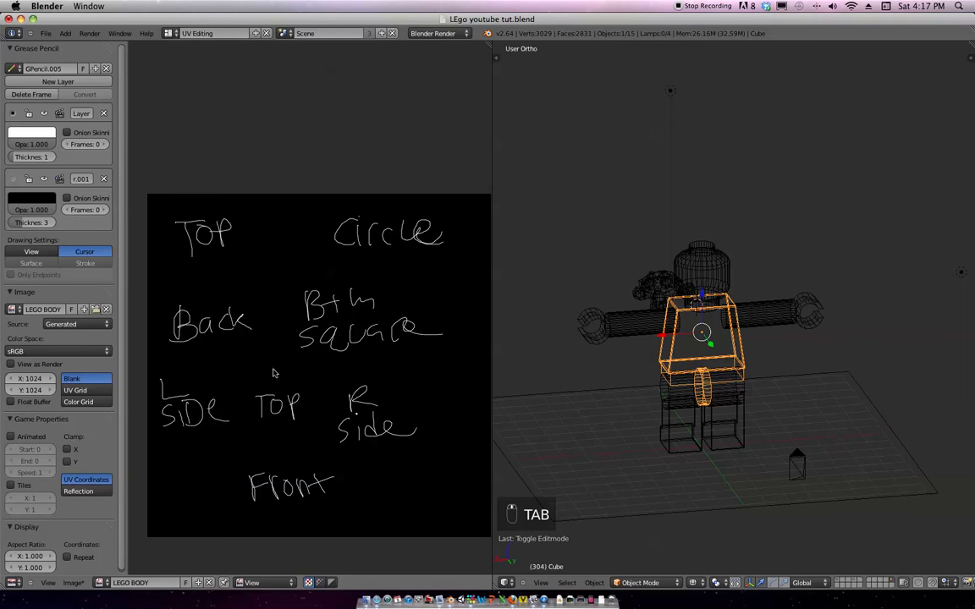
pyautogui.click(73, 583)
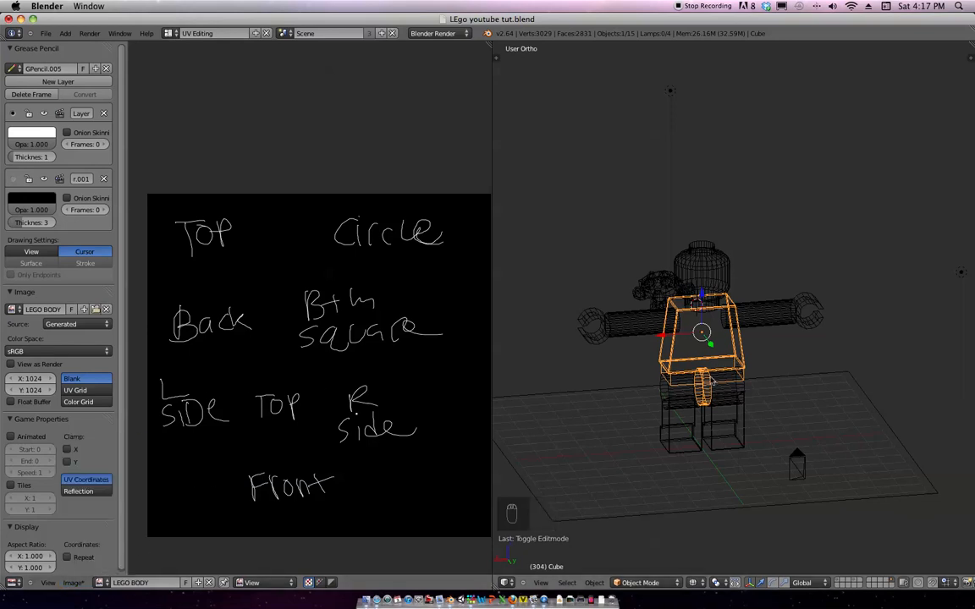
pyautogui.press('Tab')
pyautogui.click(124, 583)
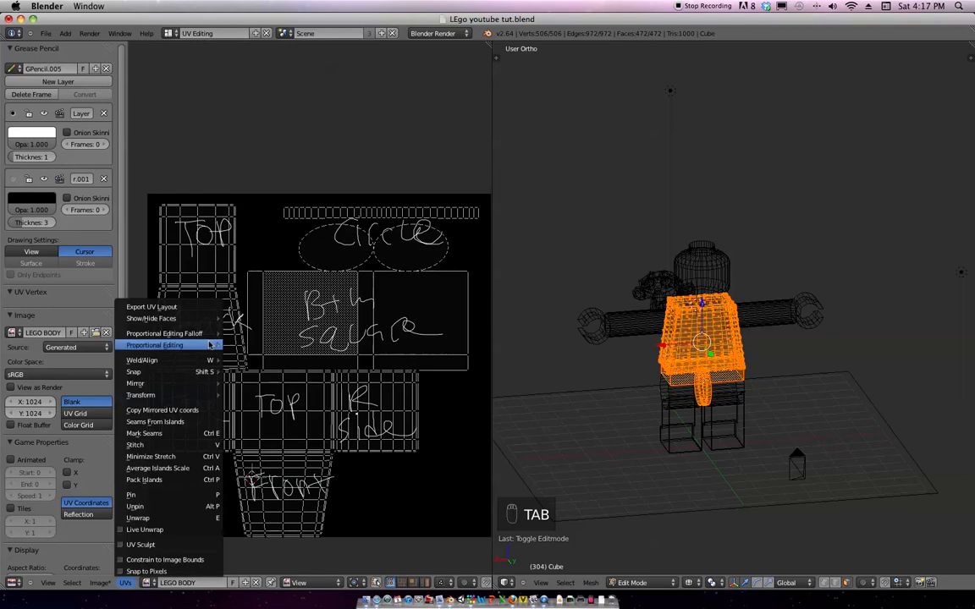
pyautogui.click(589, 308)
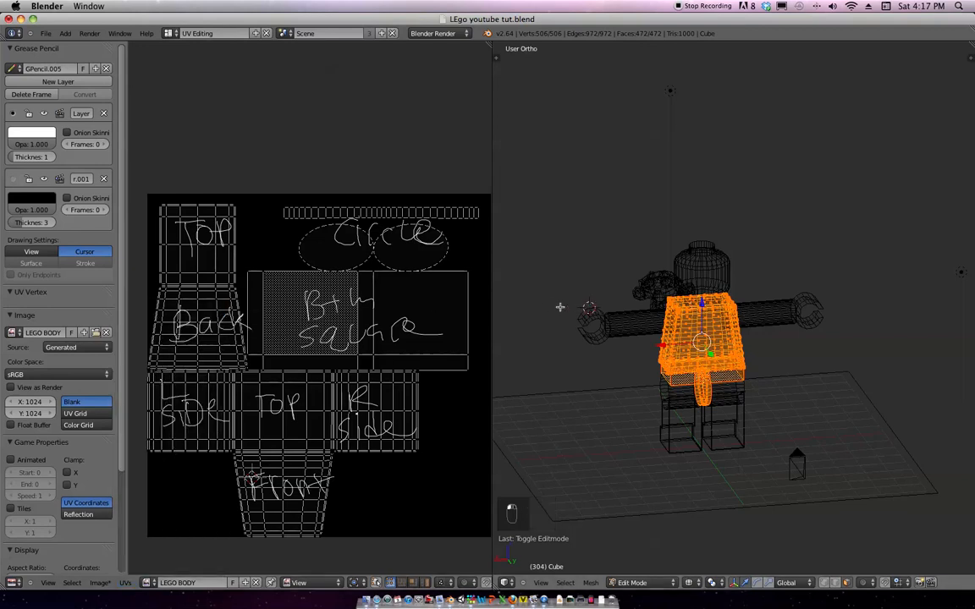
# Search the add-ons in the user preferences for "uv" to check the UV Layout add-on, then close the preferences.
pyautogui.press('super+comma')
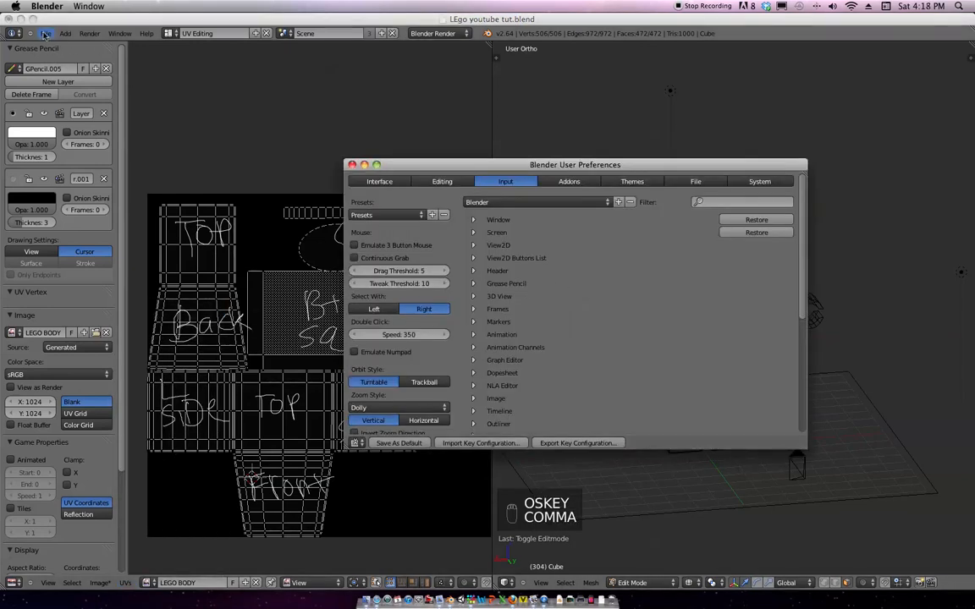
pyautogui.click(46, 33)
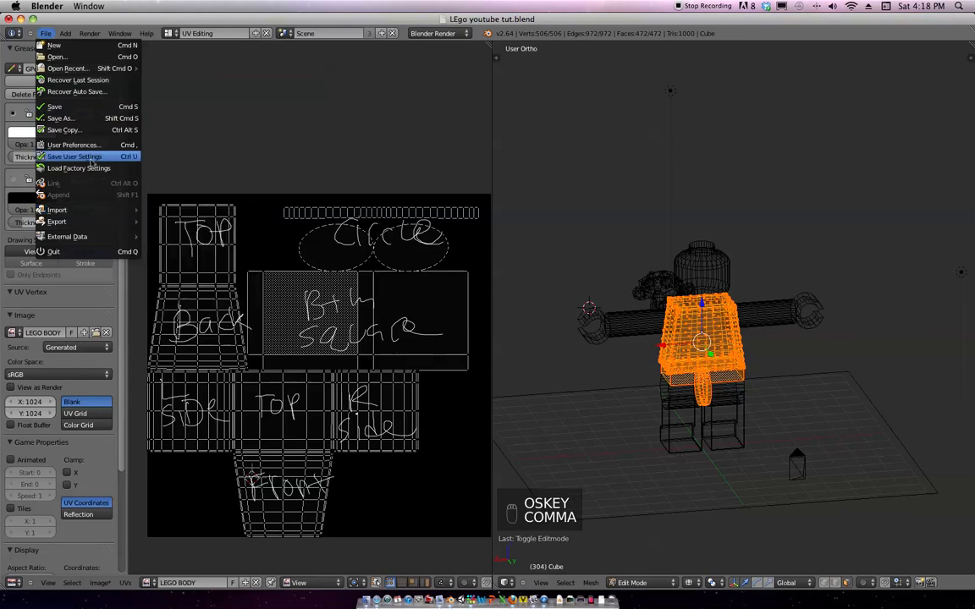
pyautogui.click(130, 148)
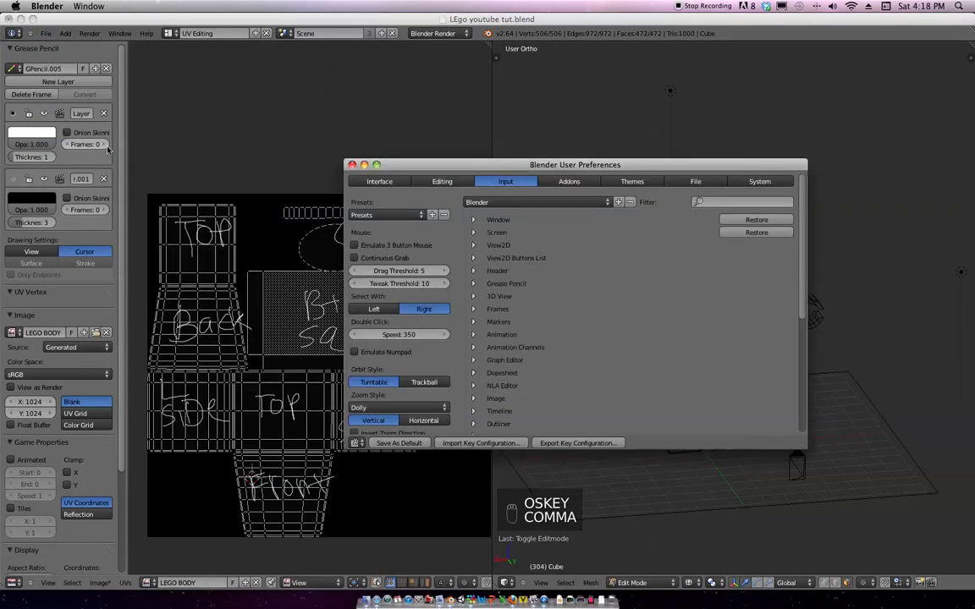
pyautogui.click(568, 181)
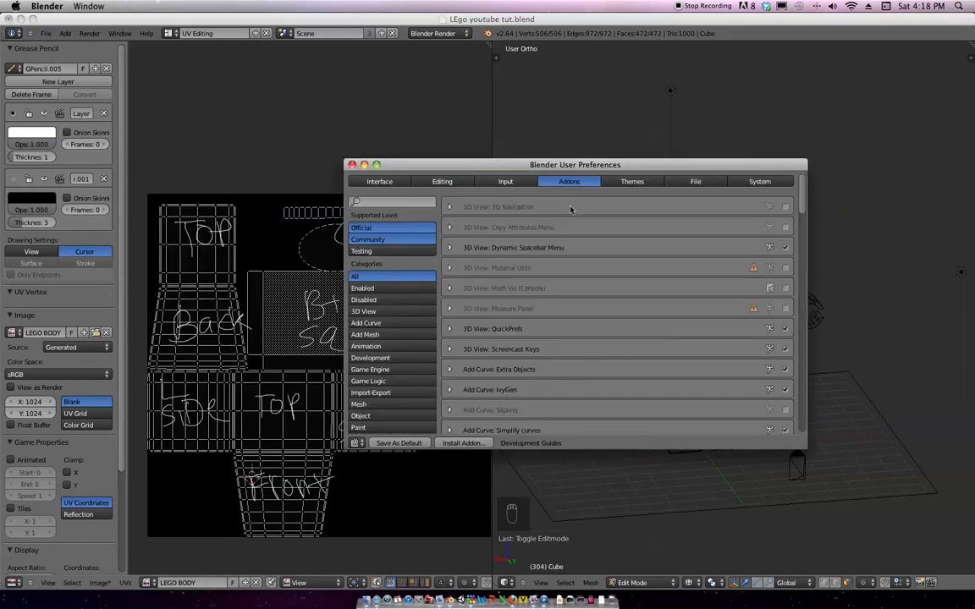
pyautogui.click(413, 203)
pyautogui.write('uv')
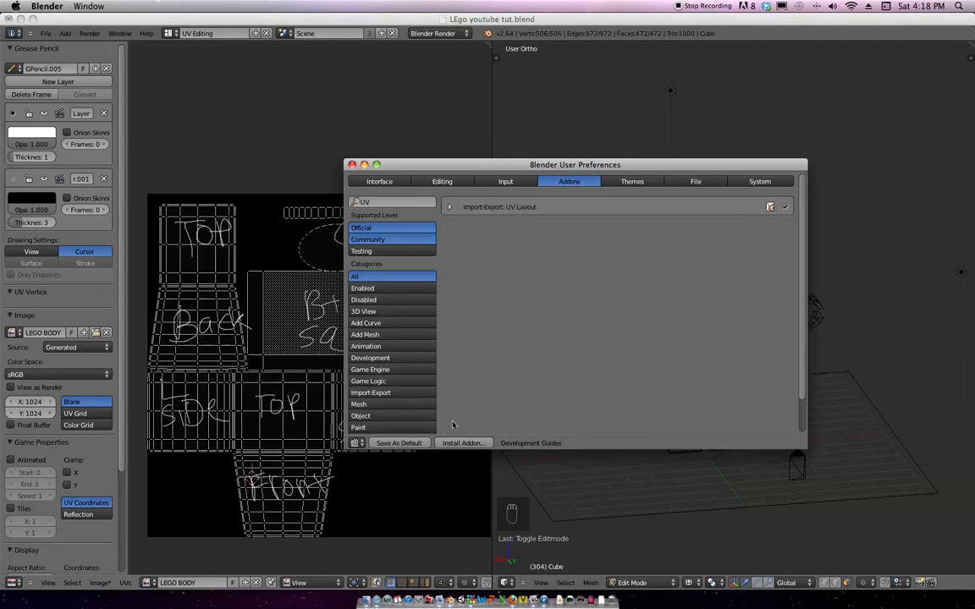
pyautogui.click(351, 165)
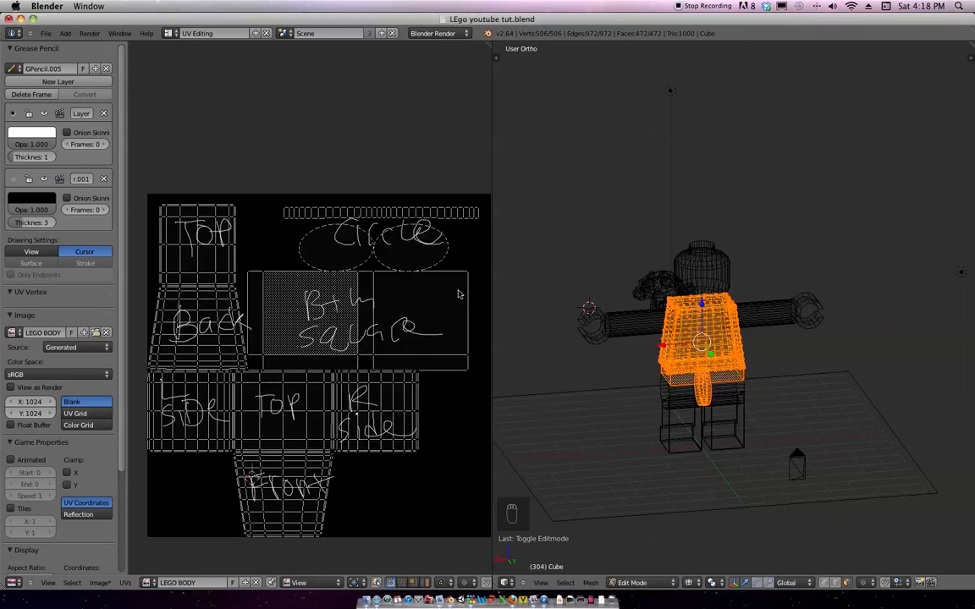
# Leave edit mode on the torso and delete the white grease pencil layer holding the body labels.
pyautogui.press('Tab')
pyautogui.scroll(-2, 654, 327)
pyautogui.scroll(1, 654, 328)
pyautogui.click(103, 115)
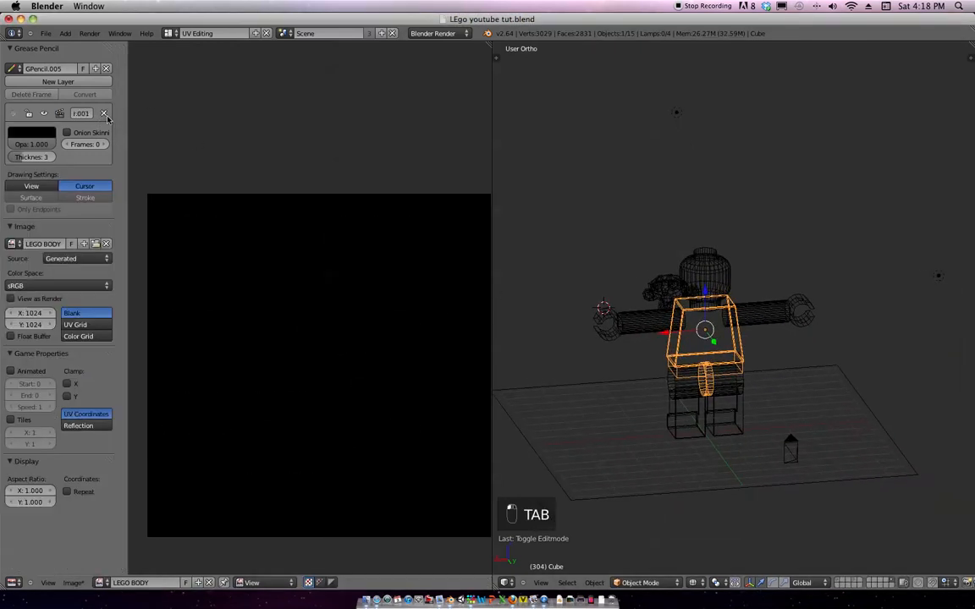
# Enter edit mode on the minifigure head in a maximised 3D view, deselect everything and switch to edge select mode.
pyautogui.rightClick(699, 285)
pyautogui.moveTo(699, 286); pyautogui.dragTo(797, 280, button='middle')
pyautogui.press('Tab')
pyautogui.hotkey('ctrl', 'Down')
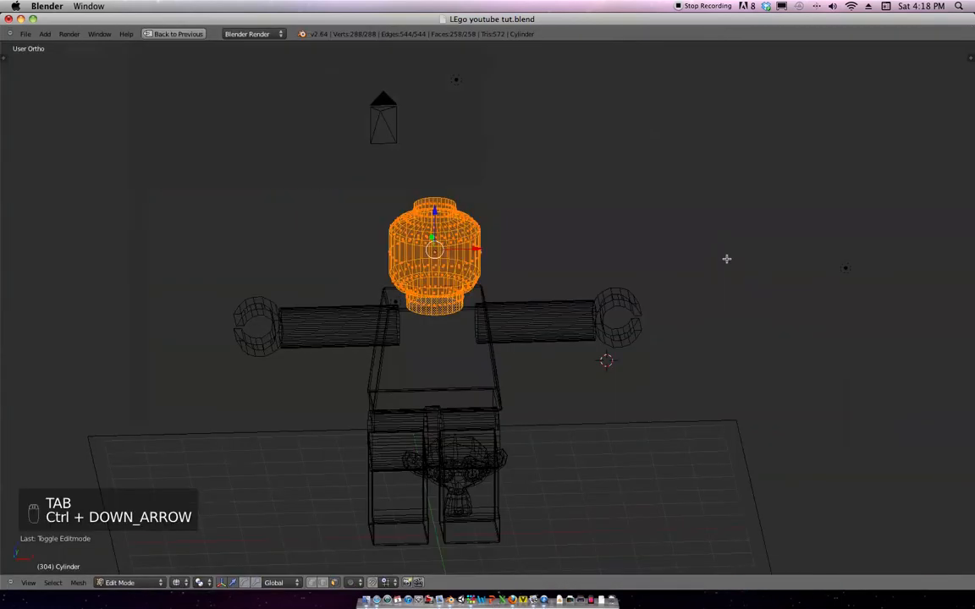
pyautogui.keyDown('shift'); pyautogui.moveTo(545, 249); pyautogui.dragTo(609, 261, button='middle'); pyautogui.keyUp('shift')
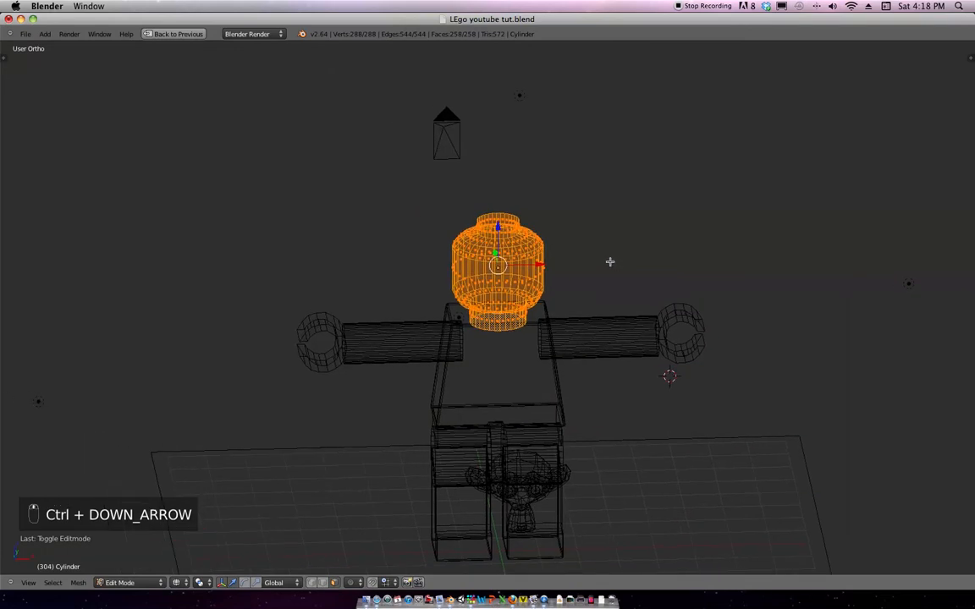
pyautogui.press('a')
pyautogui.hotkey('ctrl', 'Tab')
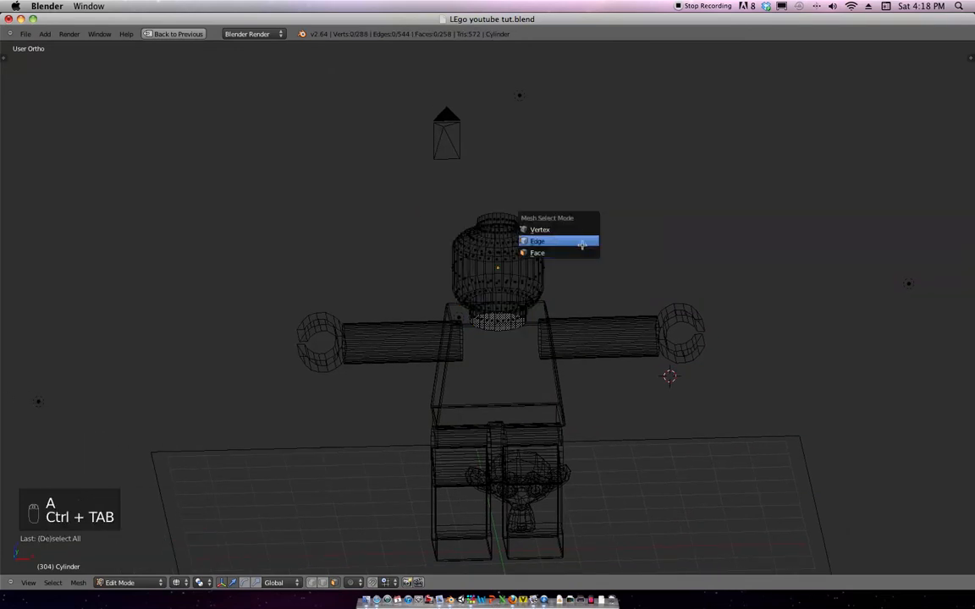
pyautogui.moveTo(582, 240); pyautogui.dragTo(795, 277, button='middle')
# Try to select the head's central vertical edge loop from the back view.
pyautogui.scroll(2, 597, 246)
pyautogui.scroll(2, 559, 287)
pyautogui.press('KP_1')
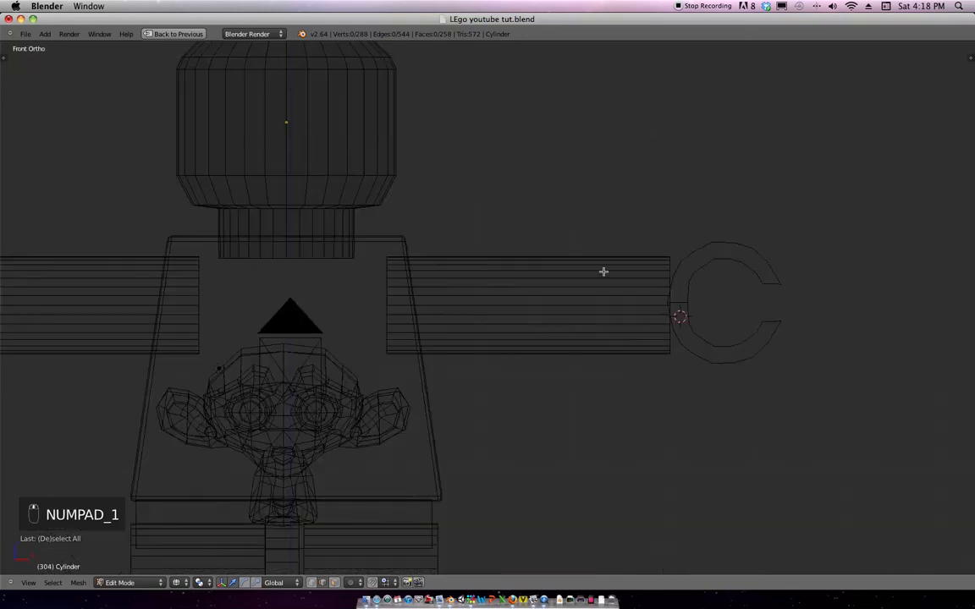
pyautogui.keyDown('shift'); pyautogui.moveTo(452, 121); pyautogui.dragTo(488, 246, button='middle'); pyautogui.keyUp('shift')
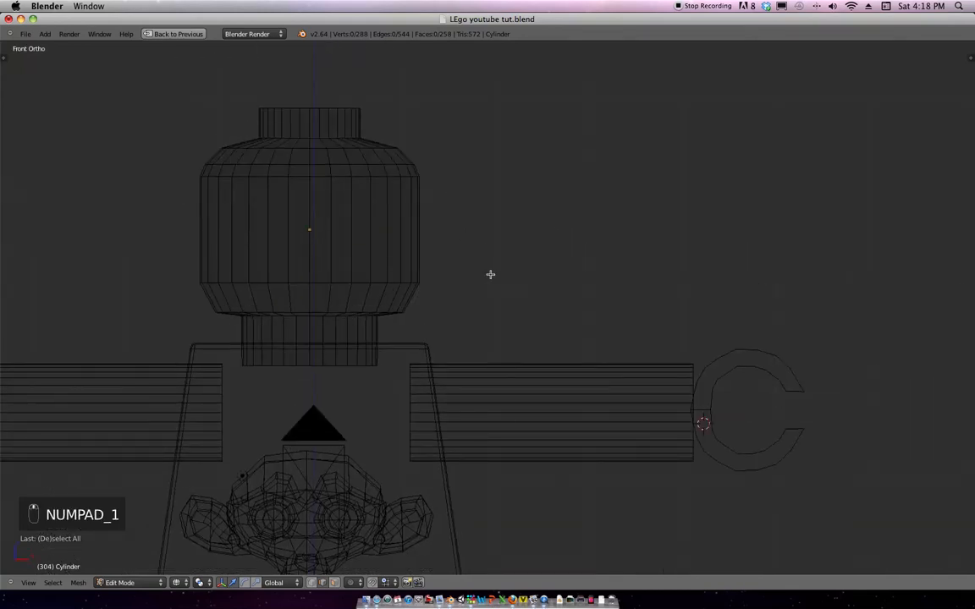
pyautogui.press('ctrl+KP_1')
pyautogui.keyDown('alt'); pyautogui.rightClick(666, 196); pyautogui.keyUp('alt')
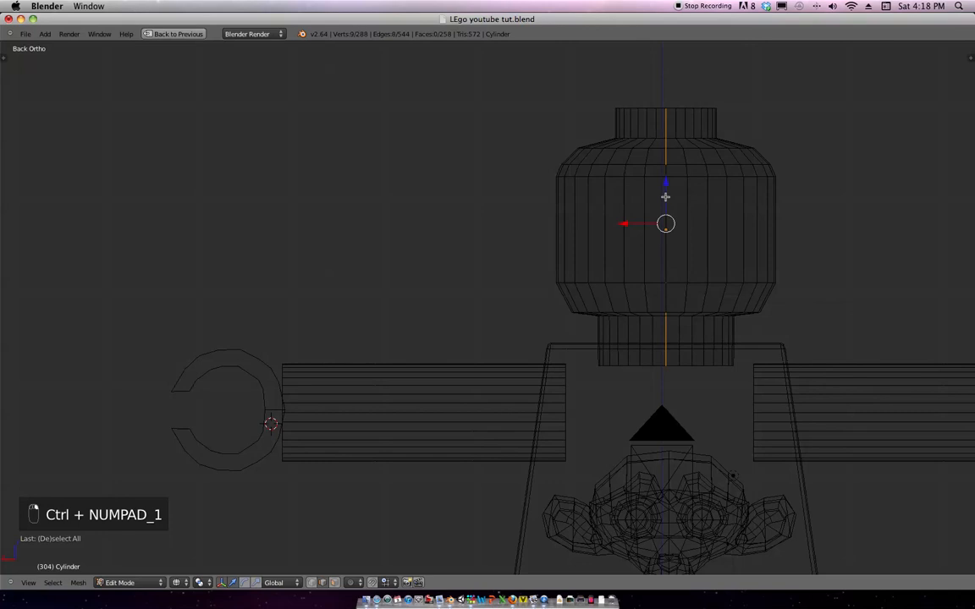
pyautogui.moveTo(672, 215); pyautogui.dragTo(759, 234, button='middle')
pyautogui.press('a')
# Select the central vertical edge loop on the front side of the head from the top view.
pyautogui.press('KP_1')
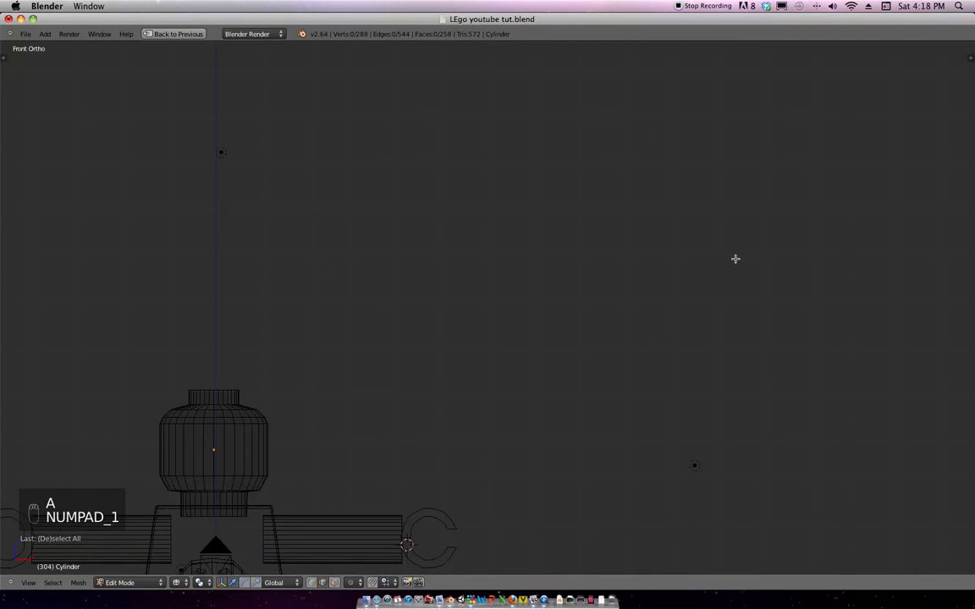
pyautogui.moveTo(515, 350); pyautogui.dragTo(289, 366, button='middle')
pyautogui.press('KP_7')
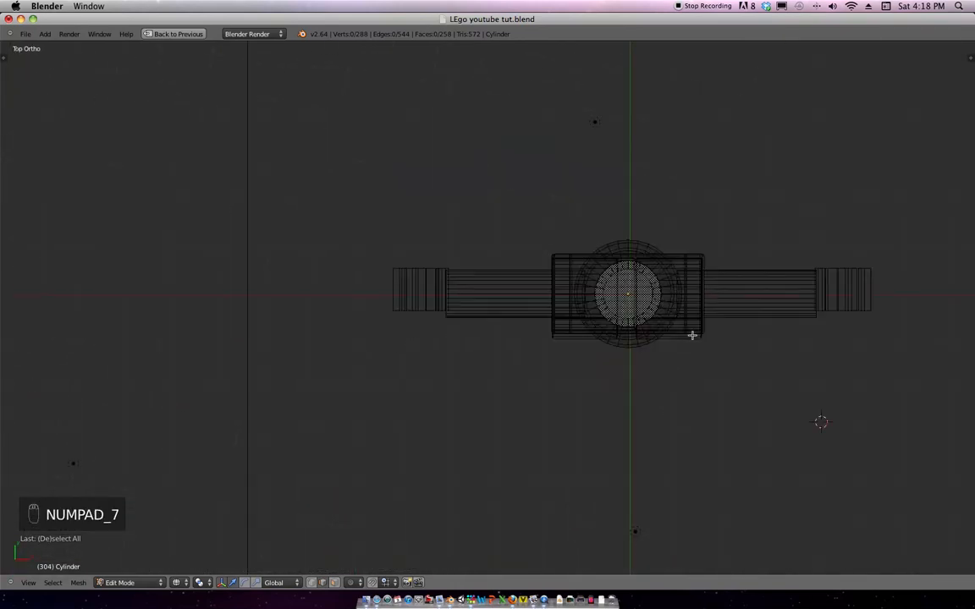
pyautogui.keyDown('shift'); pyautogui.moveTo(692, 335); pyautogui.dragTo(566, 300, button='middle'); pyautogui.keyUp('shift')
pyautogui.scroll(6, 515, 330)
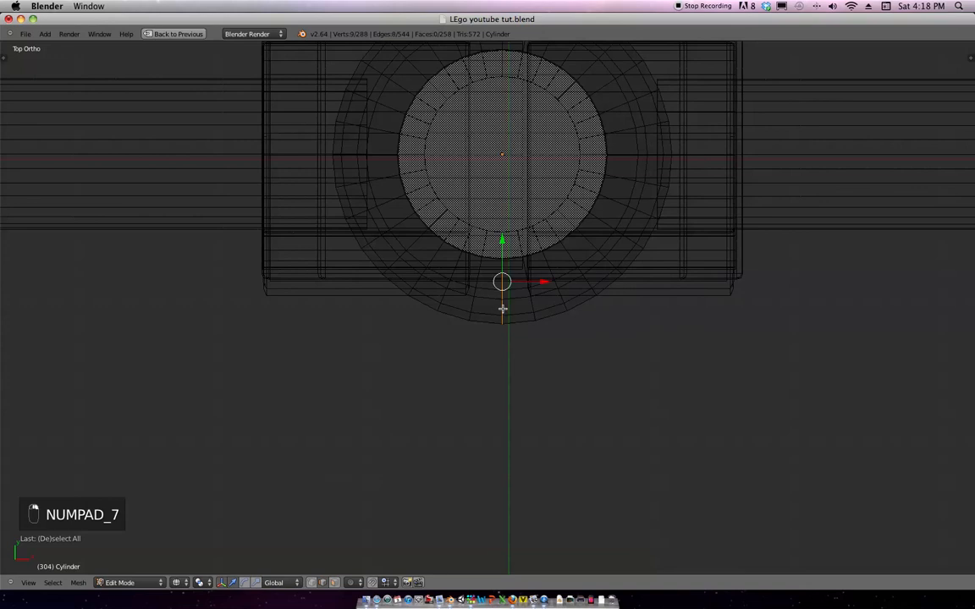
pyautogui.scroll(-8, 631, 205)
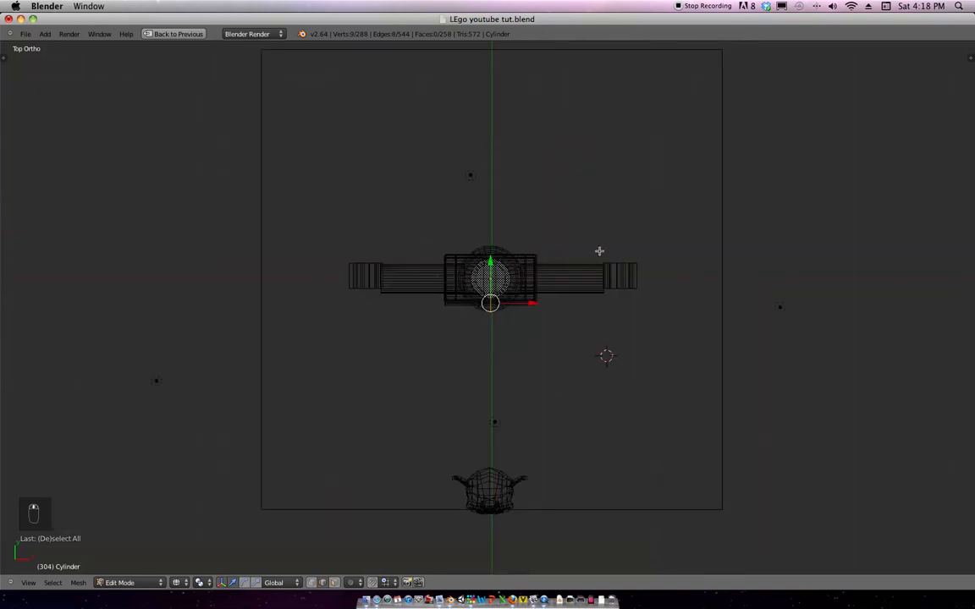
# Deselect everything on the head and select the central vertical edge loop on its back side from the top view.
pyautogui.press('a')
pyautogui.scroll(8, 589, 267)
pyautogui.rightClick(484, 269)
pyautogui.scroll(-6, 519, 275)
pyautogui.moveTo(600, 261)
pyautogui.mouseDown(button='middle')
pyautogui.moveTo(539, 226)
pyautogui.moveTo(607, 251)
pyautogui.mouseUp(button='middle')
pyautogui.scroll(6, 627, 294)
pyautogui.moveTo(668, 284); pyautogui.dragTo(595, 221, button='middle')
pyautogui.moveTo(643, 285); pyautogui.dragTo(683, 270, button='middle')
pyautogui.scroll(3, 683, 270)
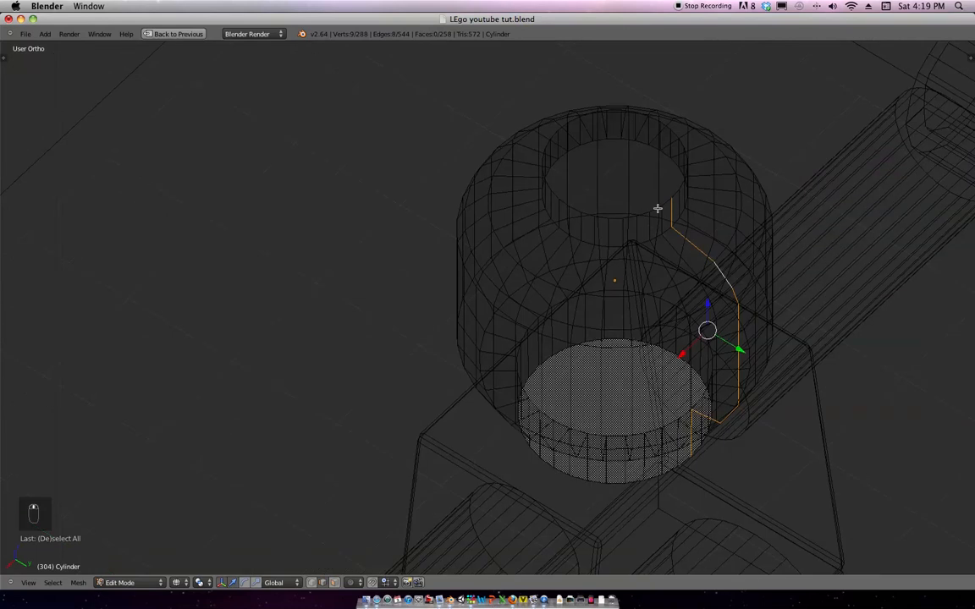
# Add the rim loop of the head's upper stud and the bottom rim loop of the neck to the edge selection.
pyautogui.keyDown('alt'); pyautogui.rightClick(657, 220); pyautogui.keyUp('alt')
pyautogui.press('super+z')
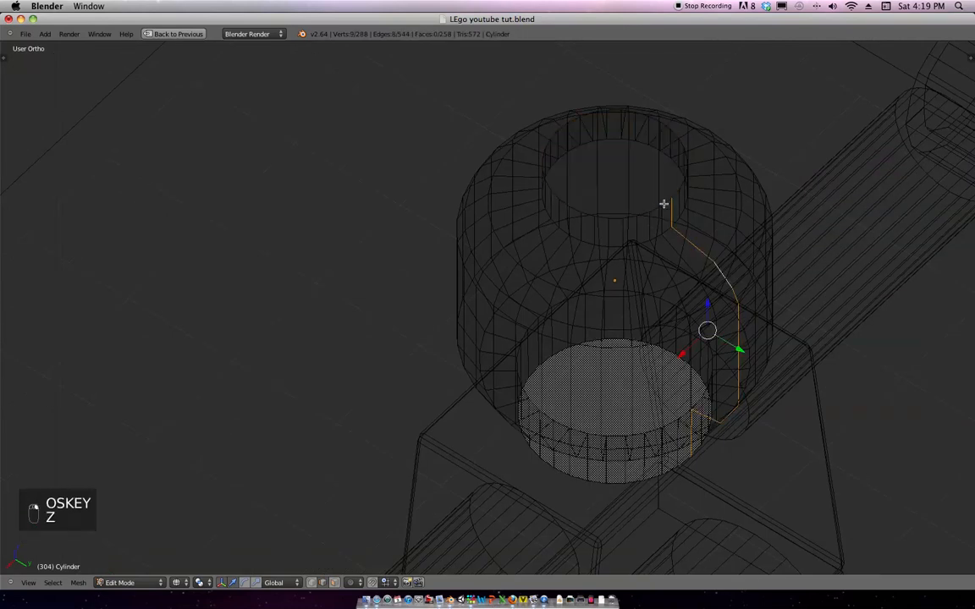
pyautogui.keyDown('alt'); pyautogui.keyDown('shift'); pyautogui.rightClick(664, 203); pyautogui.keyUp('shift'); pyautogui.keyUp('alt')
pyautogui.moveTo(663, 203); pyautogui.dragTo(674, 250, button='middle')
pyautogui.moveTo(666, 411); pyautogui.dragTo(642, 295, button='middle')
pyautogui.keyDown('alt'); pyautogui.keyDown('shift'); pyautogui.rightClick(638, 480); pyautogui.keyUp('shift'); pyautogui.keyUp('alt')
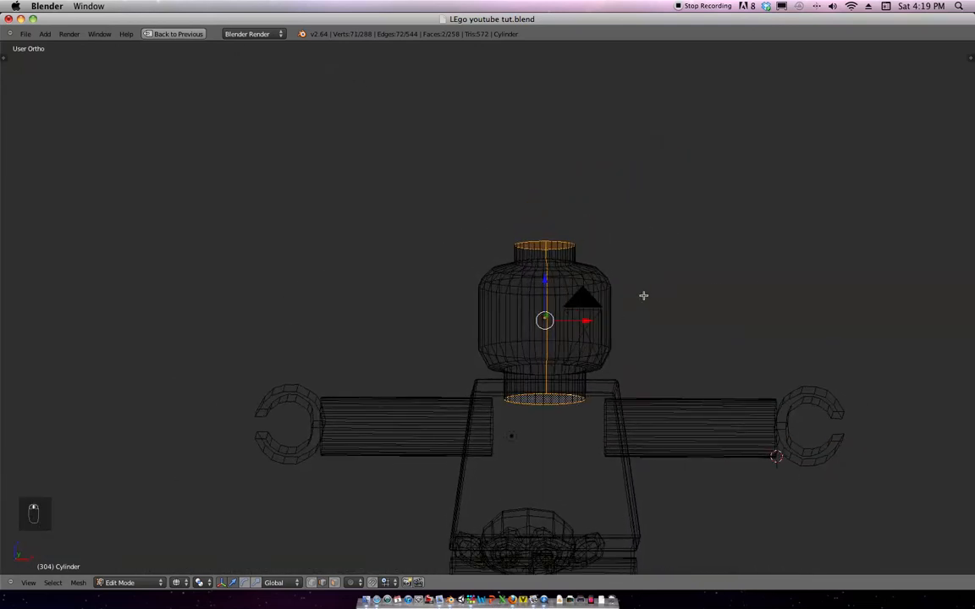
pyautogui.press('a')
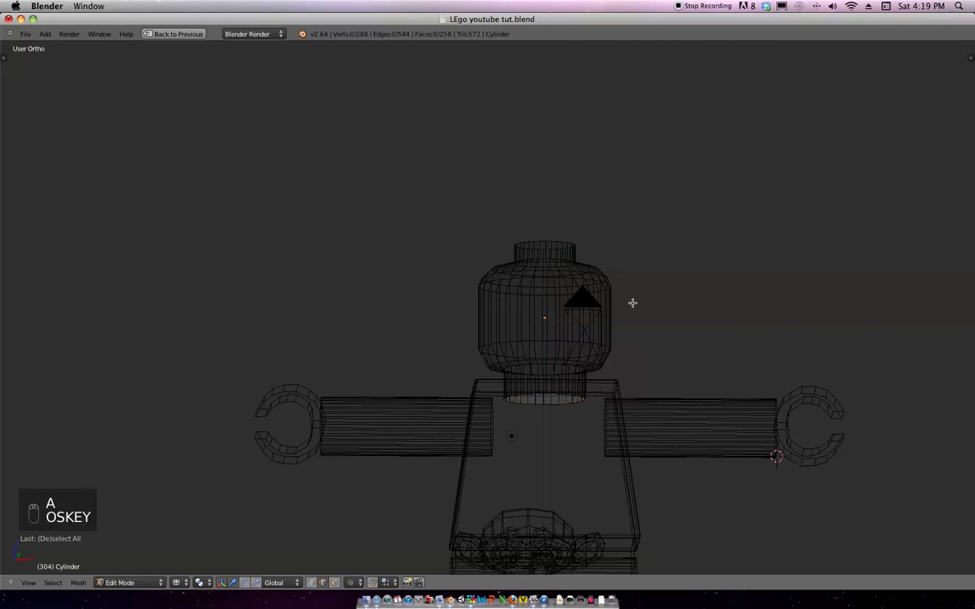
pyautogui.press('super+z')
pyautogui.hotkey('shift', 'e')
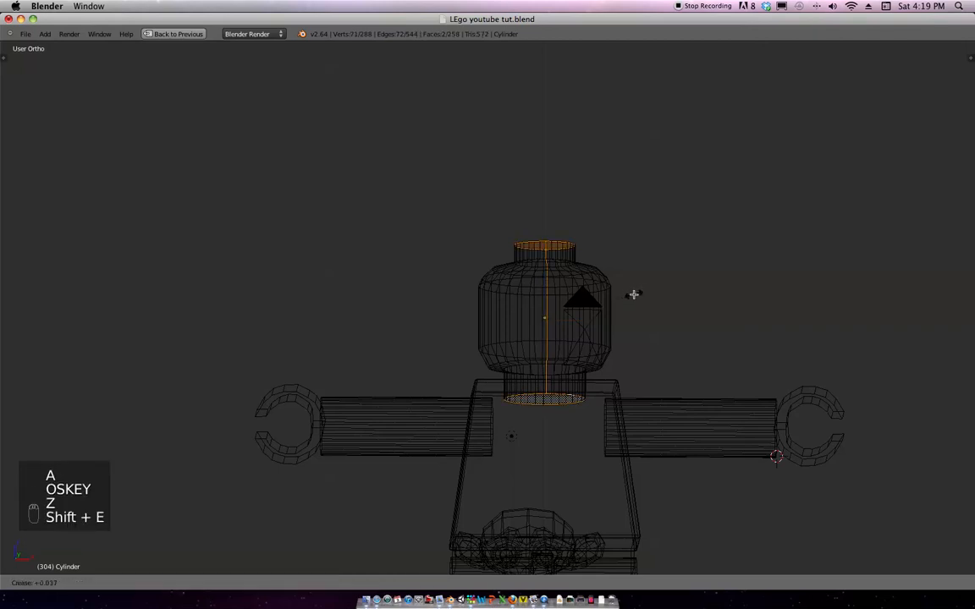
pyautogui.click(633, 295)
pyautogui.hotkey('ctrl', 'e')
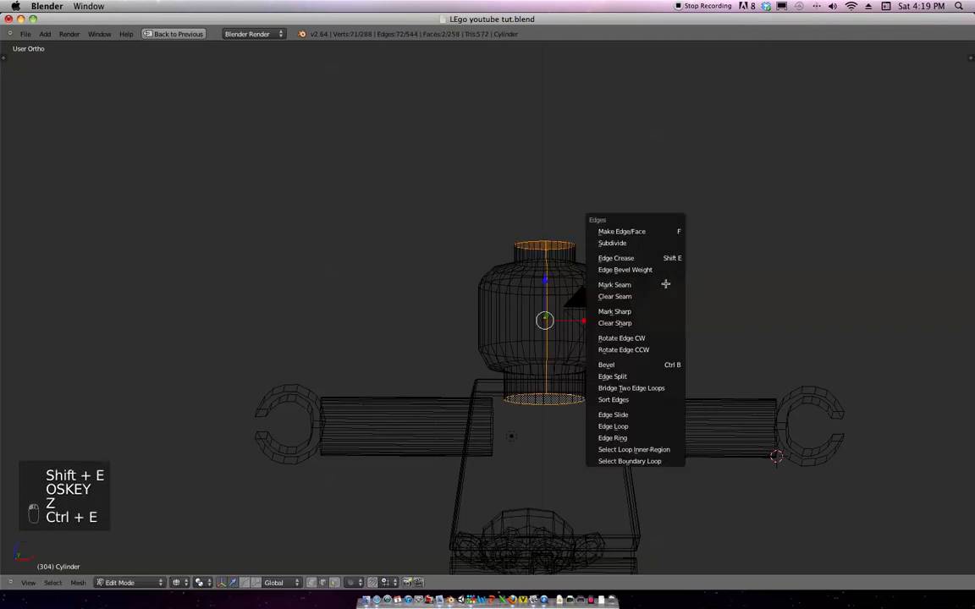
pyautogui.press('super+z')
# Mark the head's selected vertical edges and both rim loops as seams.
pyautogui.moveTo(648, 256); pyautogui.dragTo(614, 266, button='middle')
pyautogui.press('shift+super+z')
pyautogui.hotkey('ctrl', 'e')
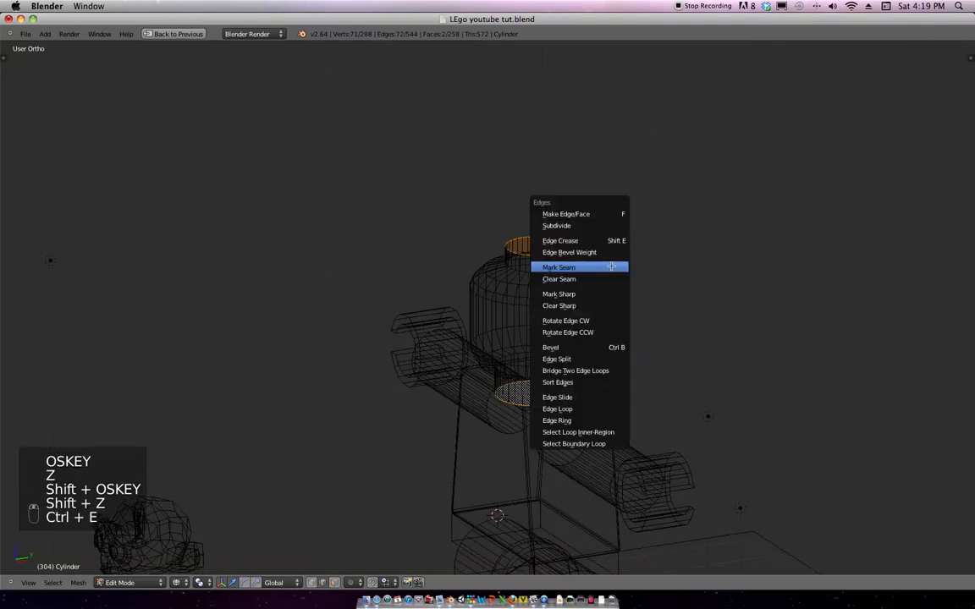
pyautogui.click(606, 267)
# Restore the split UV editing layout, select the whole head mesh and unwrap it.
pyautogui.hotkey('ctrl', 'Down')
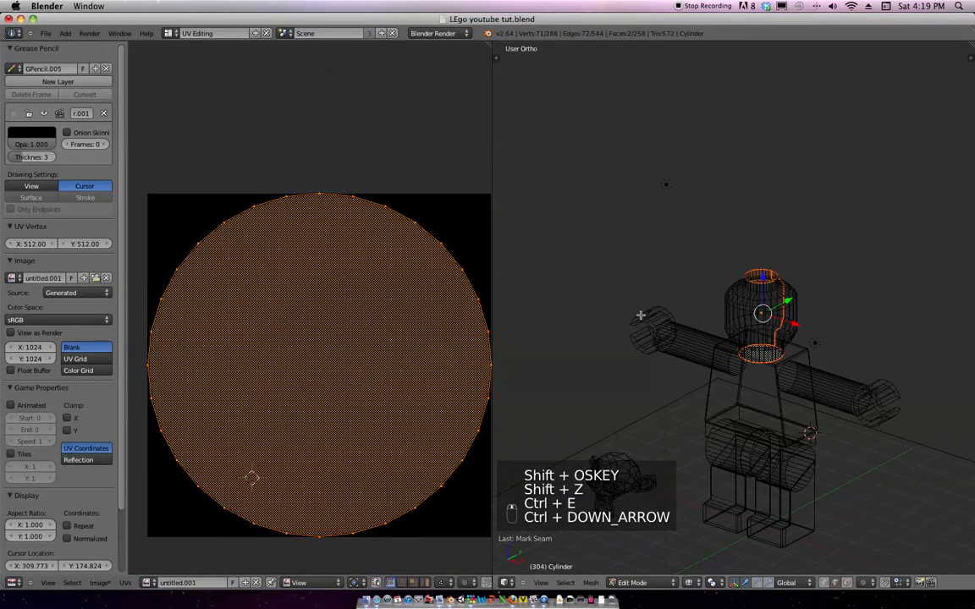
pyautogui.press('a')
pyautogui.press('a')
pyautogui.press('u')
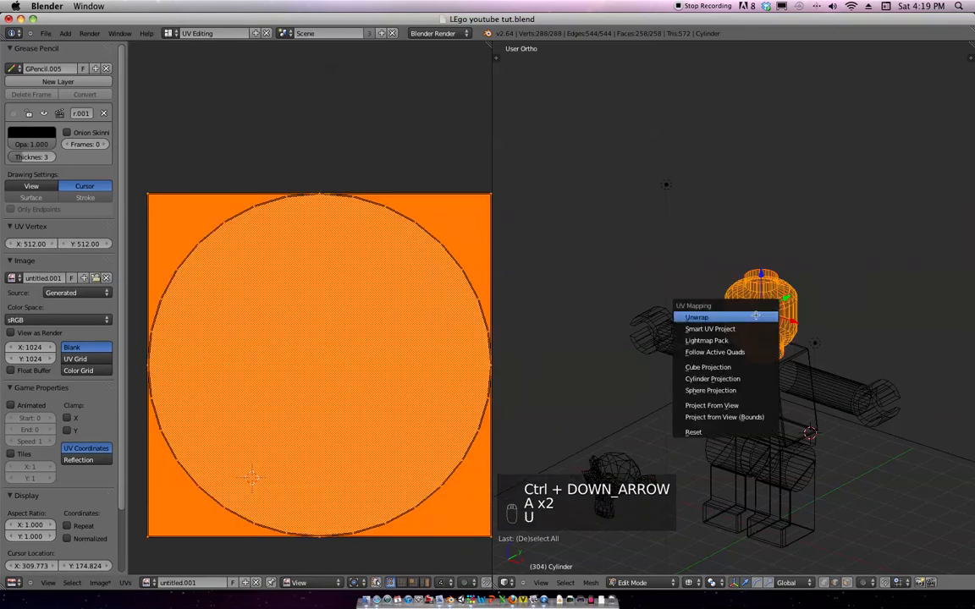
pyautogui.click(681, 285)
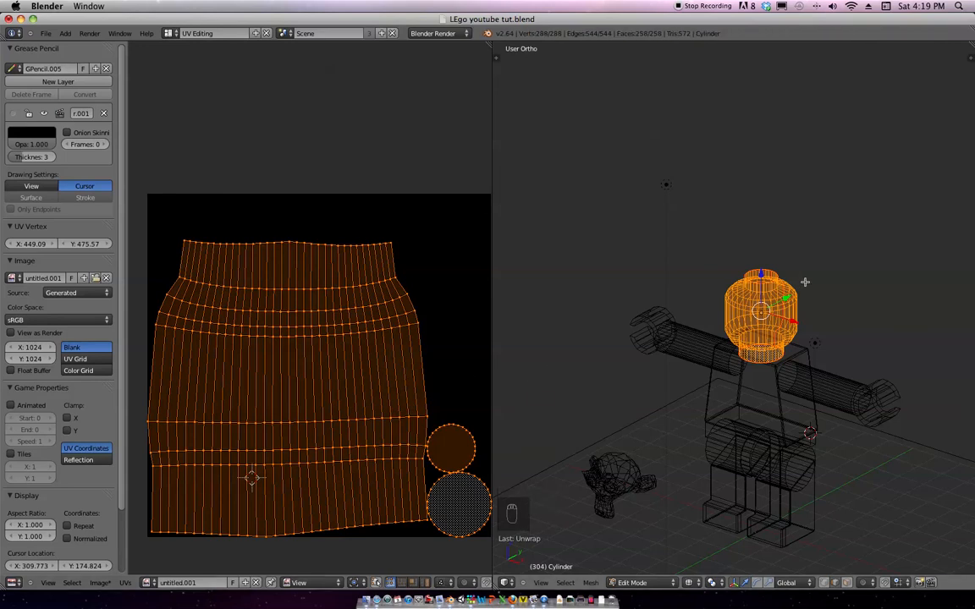
# Deselect the head's geometry and switch the mesh selection to face select mode.
pyautogui.moveTo(795, 241); pyautogui.dragTo(859, 227, button='middle')
pyautogui.press('a')
pyautogui.moveTo(772, 288); pyautogui.dragTo(753, 313, button='middle')
pyautogui.scroll(5, 652, 354)
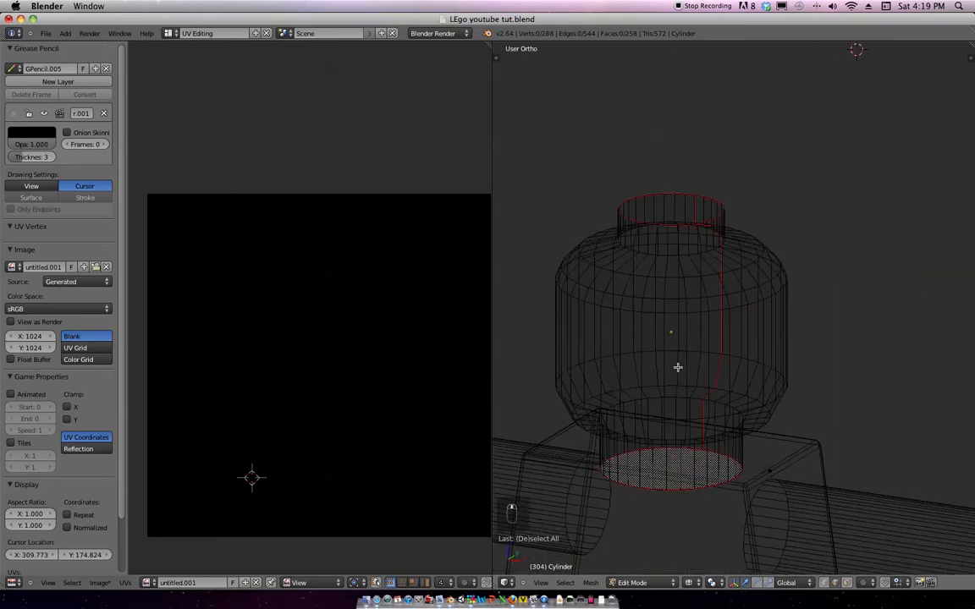
pyautogui.hotkey('ctrl', 'Tab')
pyautogui.click(659, 354)
# Box-select the back half of the head from the top view and hide those faces.
pyautogui.moveTo(659, 344); pyautogui.dragTo(687, 328, button='middle')
pyautogui.scroll(-3, 806, 217)
pyautogui.moveTo(807, 216); pyautogui.dragTo(747, 407, button='middle')
pyautogui.press('KP_1')
pyautogui.scroll(3, 795, 276)
pyautogui.press('KP_7')
pyautogui.scroll(-5, 726, 363)
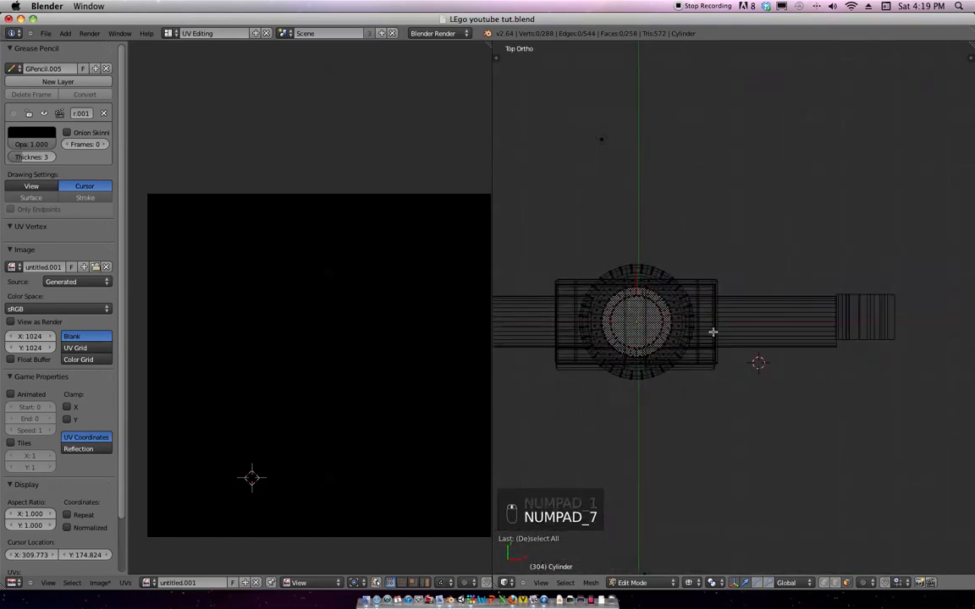
pyautogui.scroll(4, 729, 344)
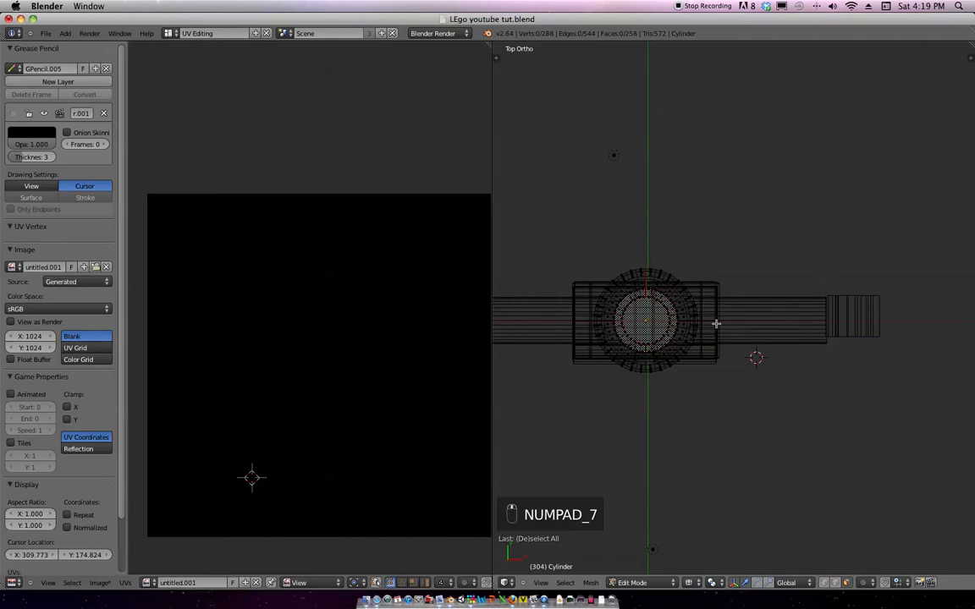
pyautogui.press('b')
pyautogui.moveTo(689, 322); pyautogui.dragTo(566, 242)
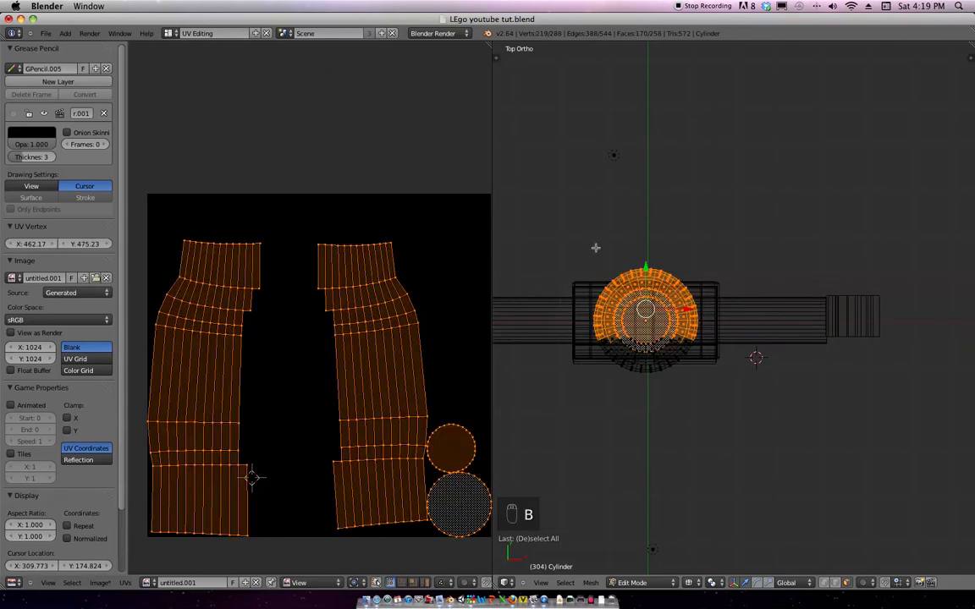
pyautogui.press('h')
# Circle-select the six central faces across the middle of the head's front from the front view.
pyautogui.press('KP_1')
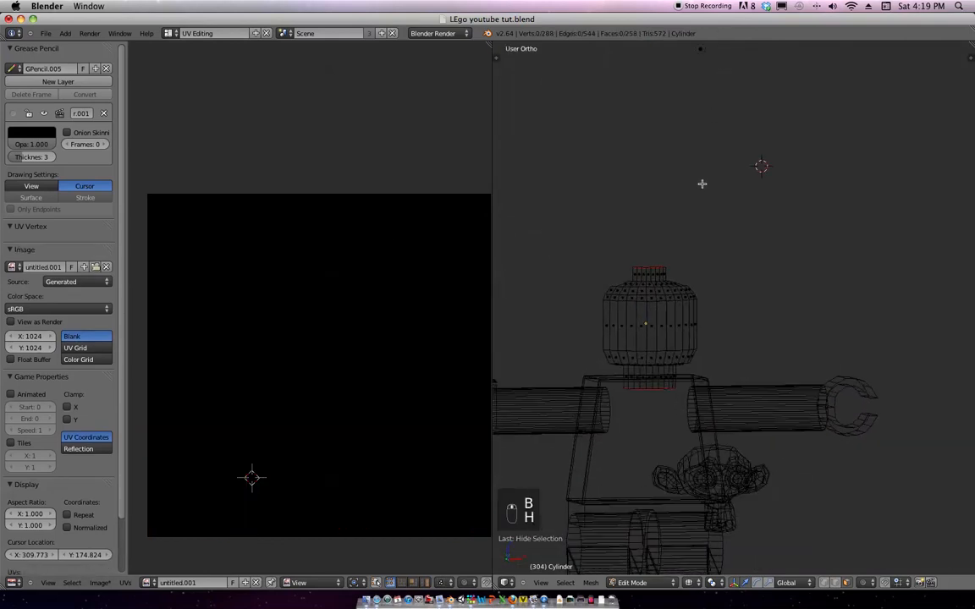
pyautogui.scroll(5, 738, 305)
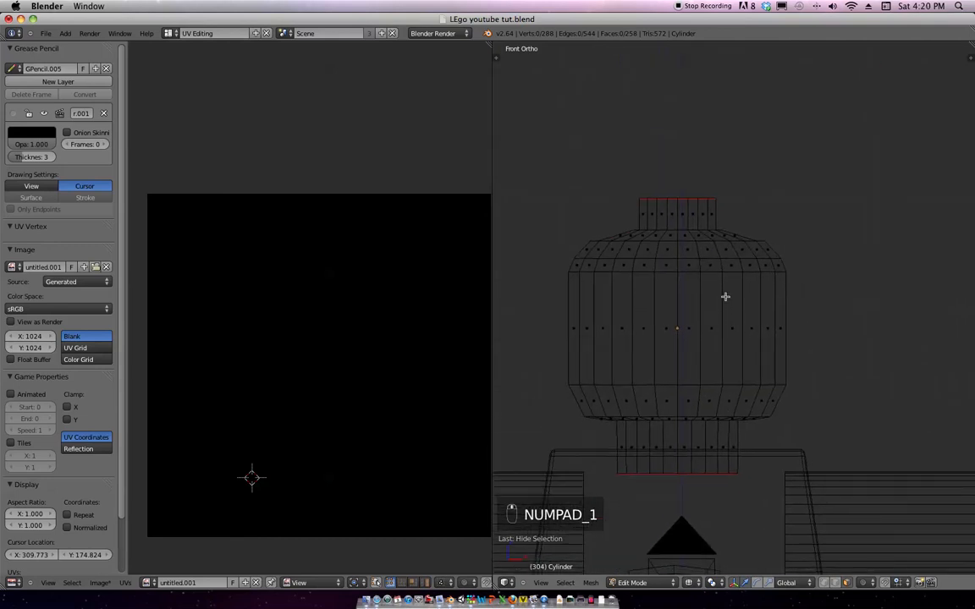
pyautogui.press('c')
pyautogui.moveTo(724, 326); pyautogui.dragTo(634, 325)
pyautogui.rightClick(783, 259)
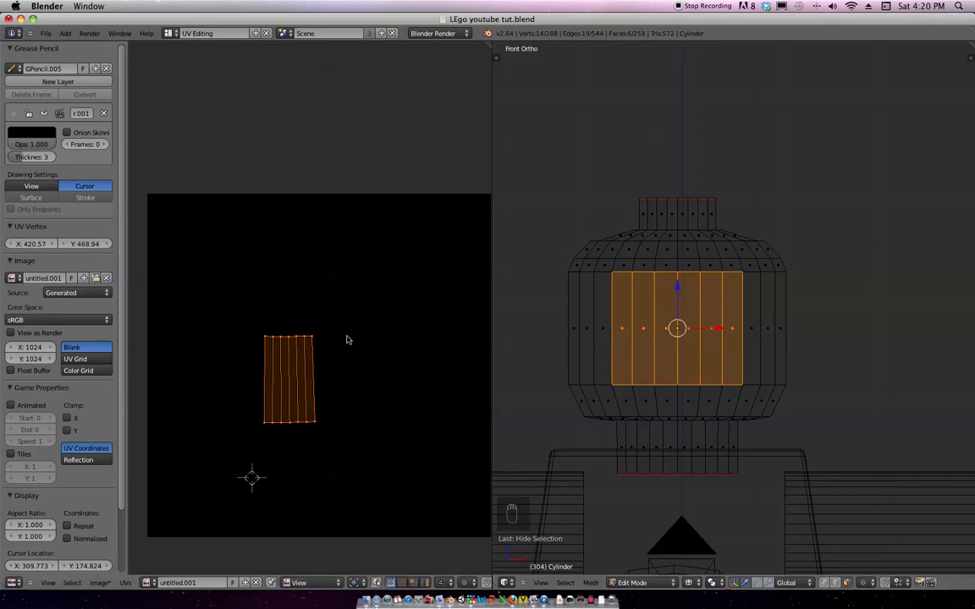
# Set the grease pencil layer's colour to white and draw an outline around the selected face area in the UV layout.
pyautogui.scroll(1, 350, 330)
pyautogui.click(53, 131)
pyautogui.click(38, 132)
pyautogui.click(108, 150)
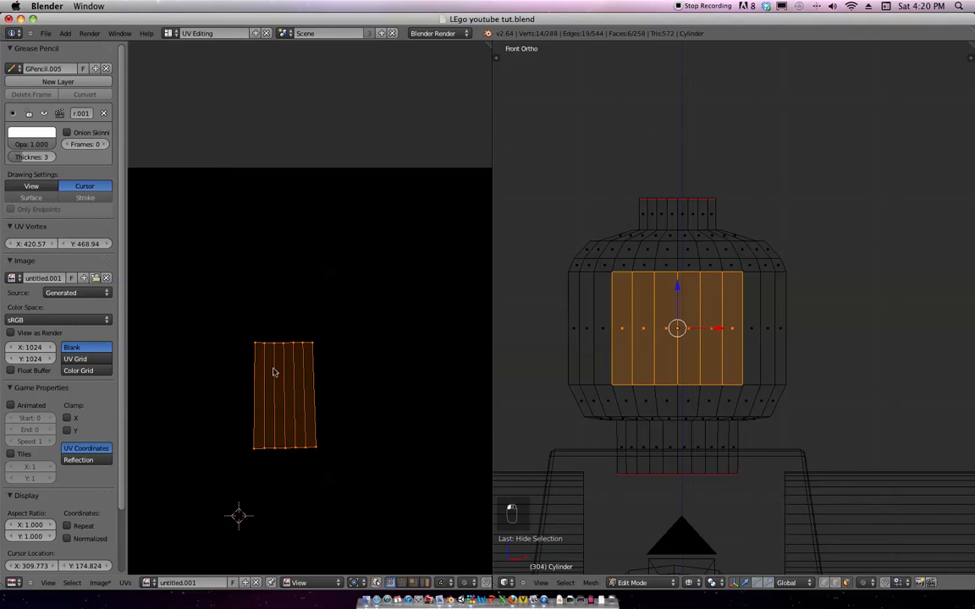
pyautogui.moveTo(255, 336); pyautogui.dragTo(249, 367)
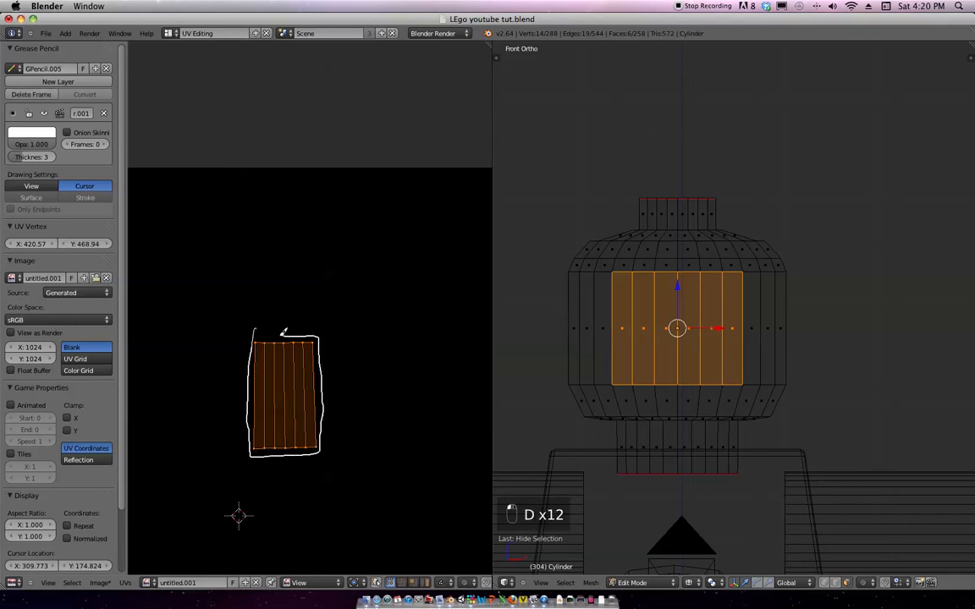
pyautogui.moveTo(293, 333); pyautogui.dragTo(296, 335)
pyautogui.press('d')
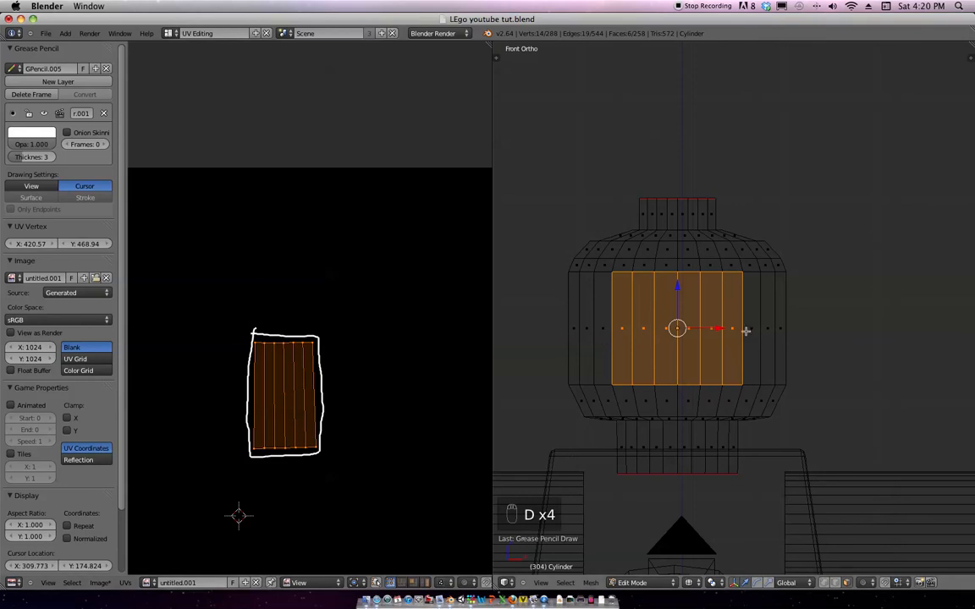
# Unhide the back of the head and select the entire mesh so its full UV layout is displayed.
pyautogui.hotkey('alt', 'h')
pyautogui.press('a')
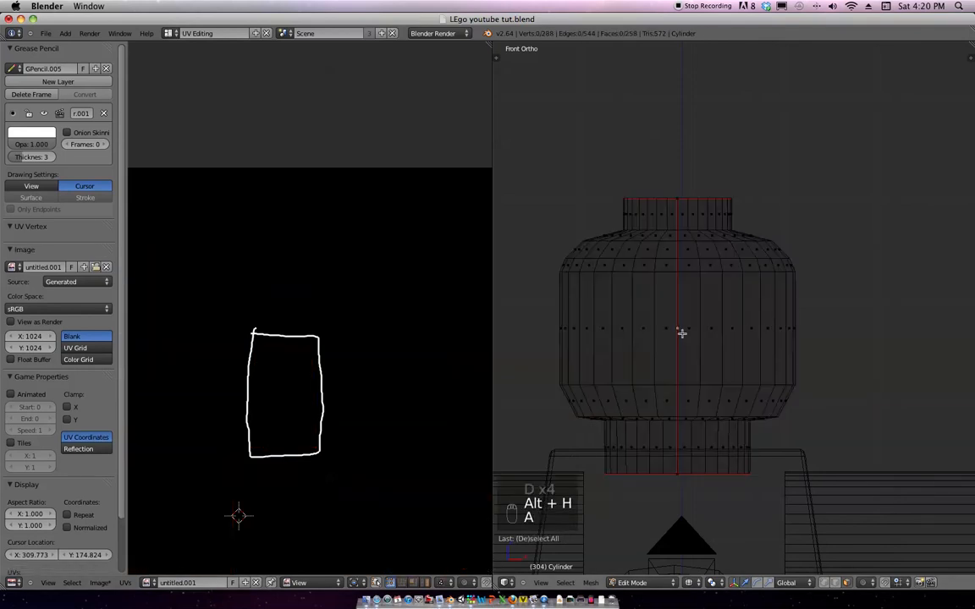
pyautogui.press('a')
pyautogui.scroll(-4, 424, 292)
pyautogui.scroll(6, 425, 292)
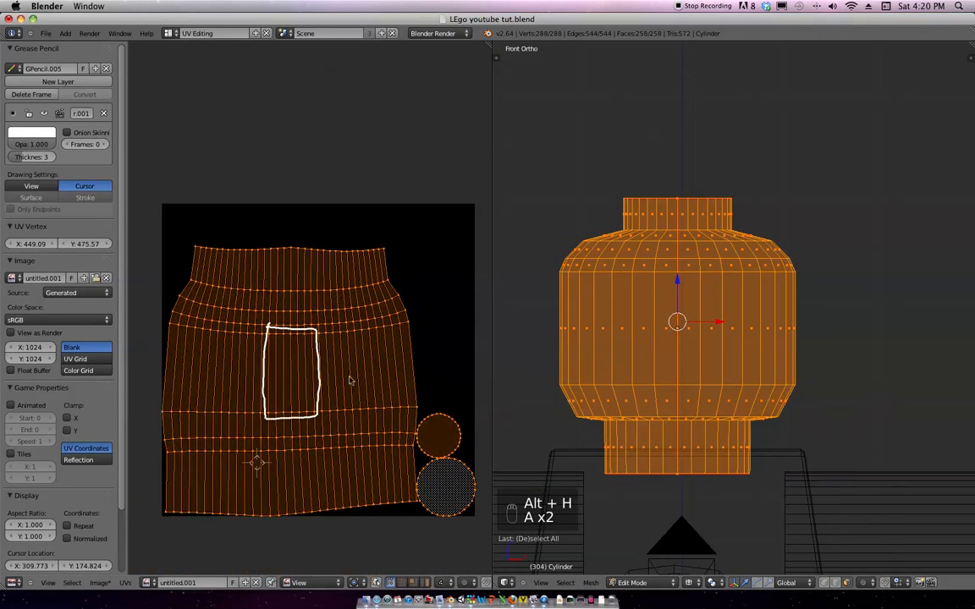
pyautogui.scroll(-2, 383, 318)
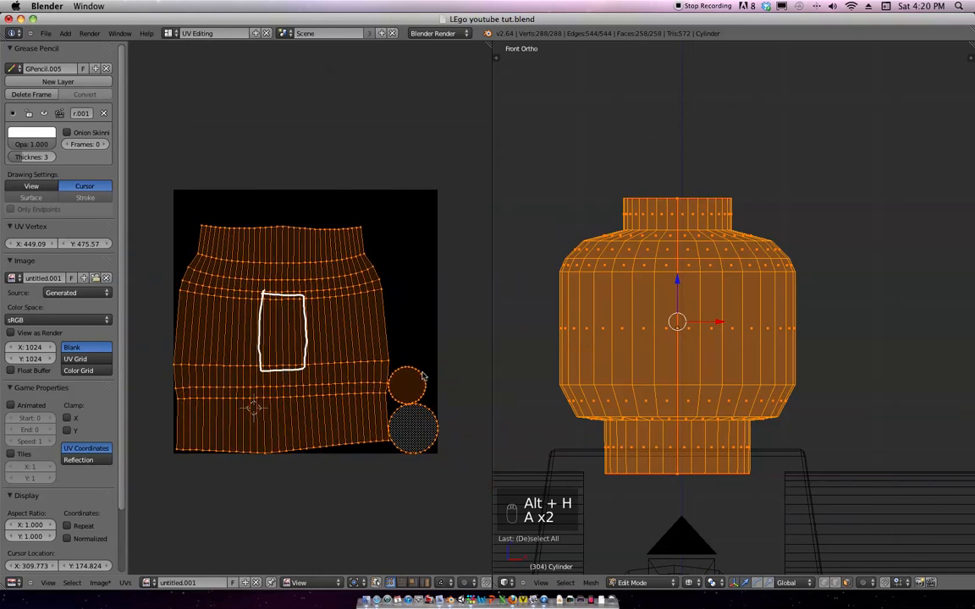
# Select the smaller circular UV island and move it on top of the larger one.
pyautogui.rightClick(426, 389)
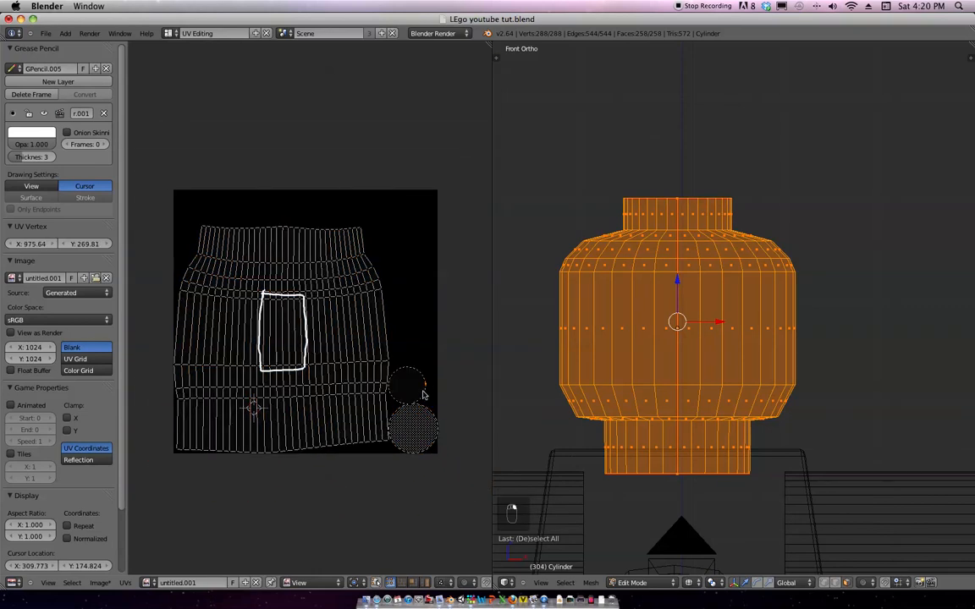
pyautogui.hotkey('ctrl', 'l')
pyautogui.press('g')
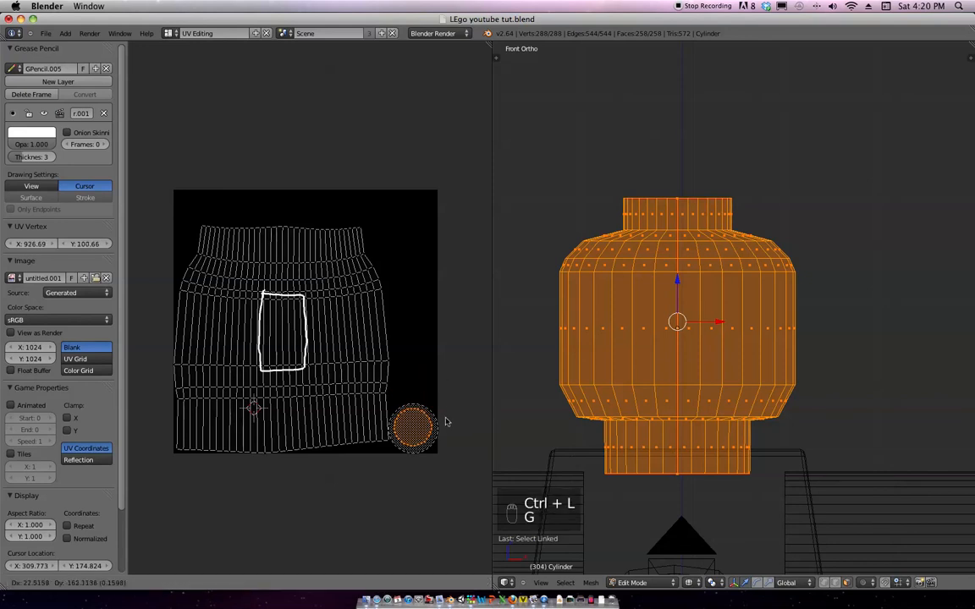
pyautogui.press('g')
pyautogui.click(453, 425)
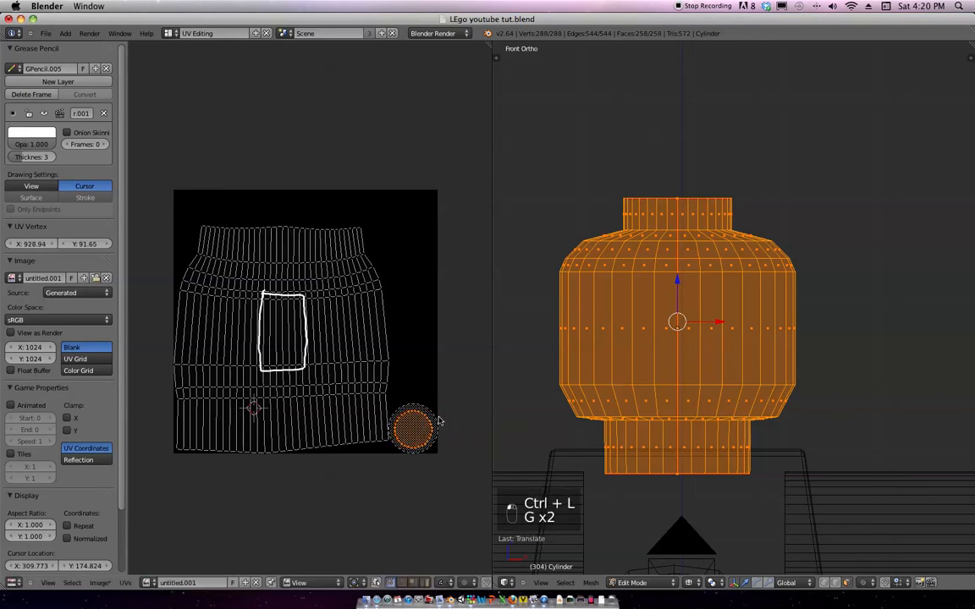
# Select the larger circular UV island and scale it down to match the smaller one, undoing the first scaling attempt.
pyautogui.hotkey('ctrl', 'l')
pyautogui.press('s')
pyautogui.click(550, 398)
pyautogui.press('super+z')
pyautogui.press('s')
pyautogui.click(433, 422)
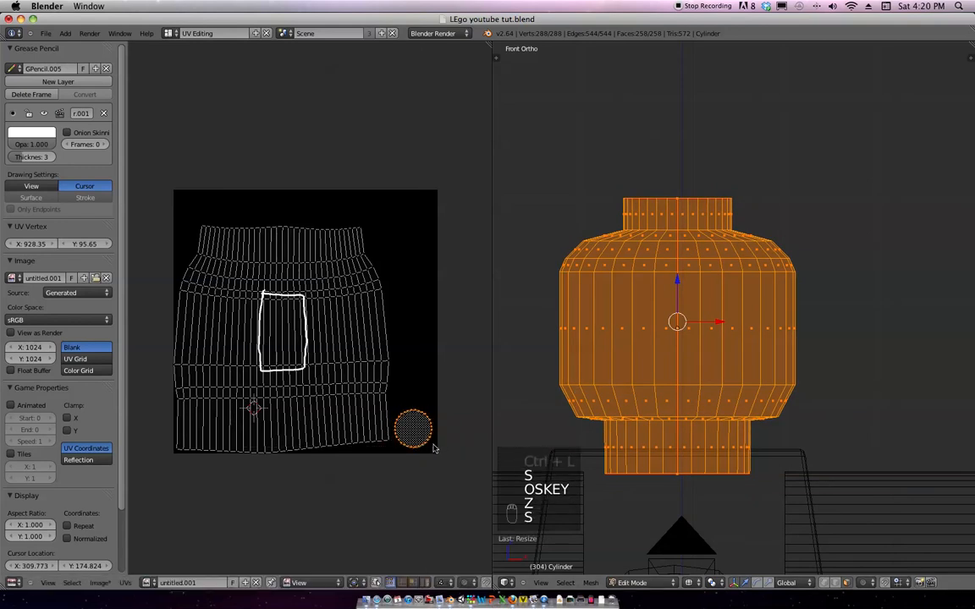
# Select both overlapping circular islands, scale them down and place them in the upper-right corner of the UV image.
pyautogui.scroll(4, 434, 451)
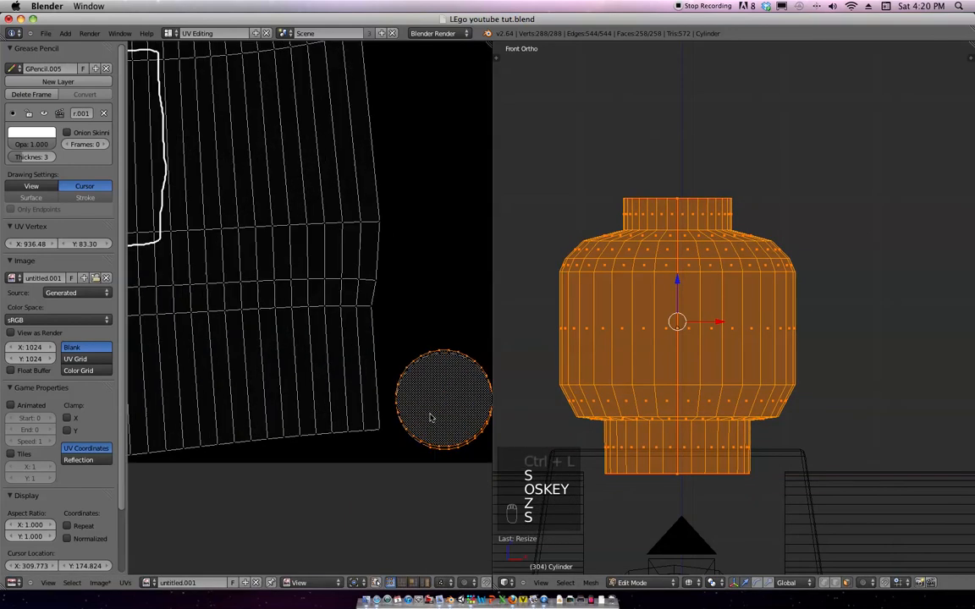
pyautogui.press('super+z')
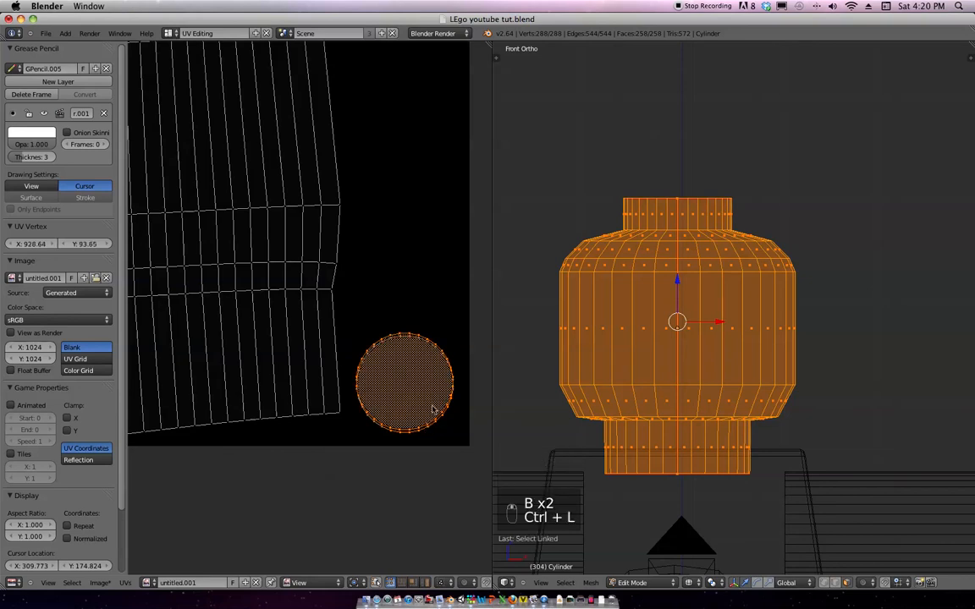
pyautogui.scroll(-10, 445, 304)
pyautogui.scroll(5, 343, 357)
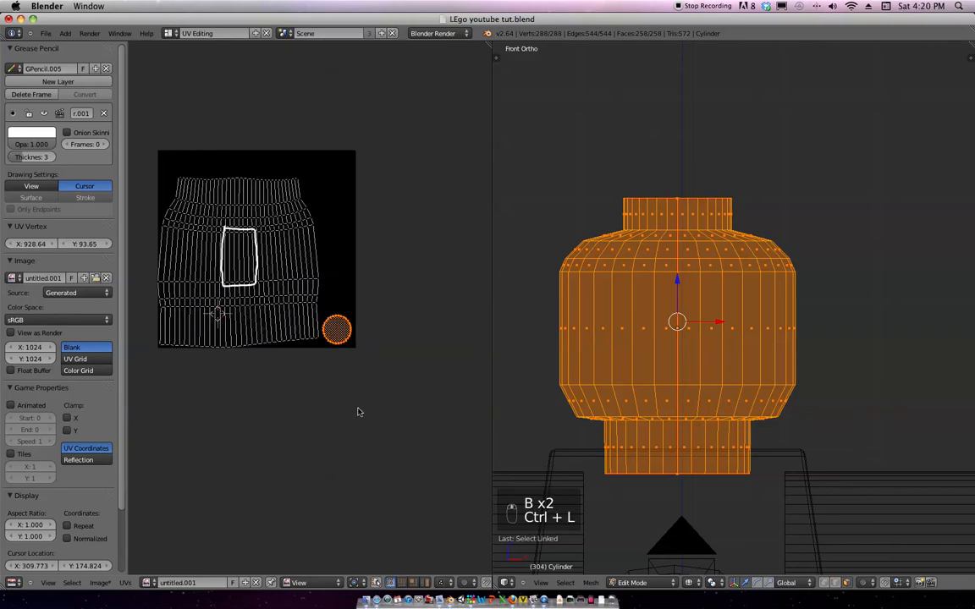
pyautogui.press('g')
pyautogui.click(381, 251)
pyautogui.press('s')
pyautogui.click(380, 252)
pyautogui.press('g')
pyautogui.click(377, 246)
pyautogui.scroll(1, 427, 246)
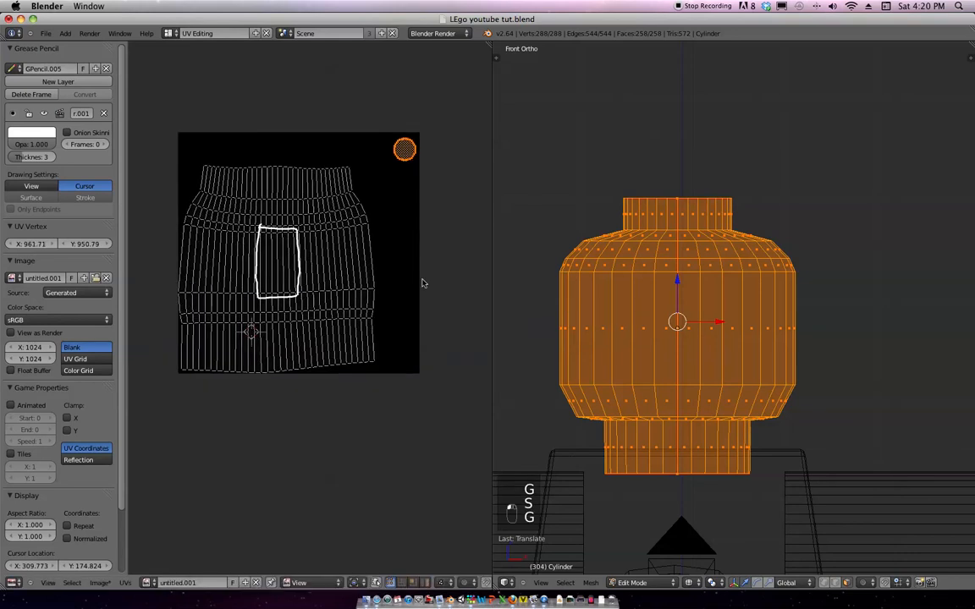
# Select the head's large side island and move it up and to the right within the UV image.
pyautogui.moveTo(423, 283); pyautogui.dragTo(423, 290, button='middle')
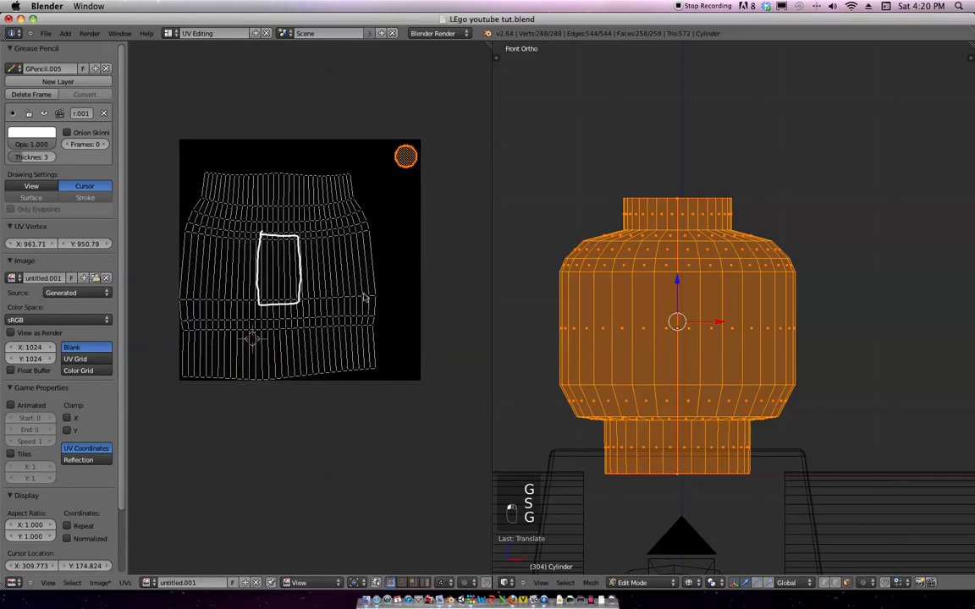
pyautogui.rightClick(367, 300)
pyautogui.hotkey('ctrl', 'l')
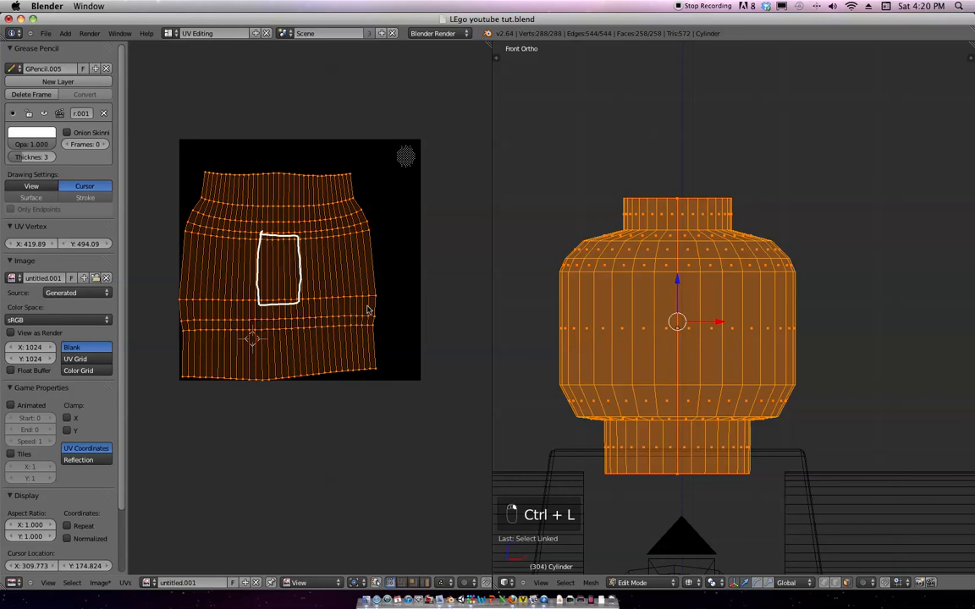
pyautogui.scroll(2, 295, 245)
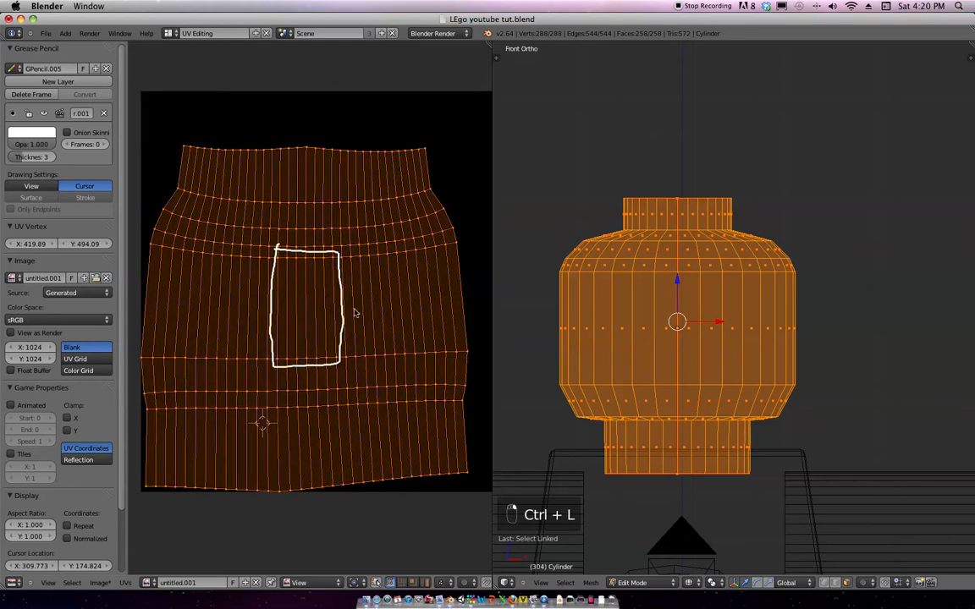
pyautogui.press('g')
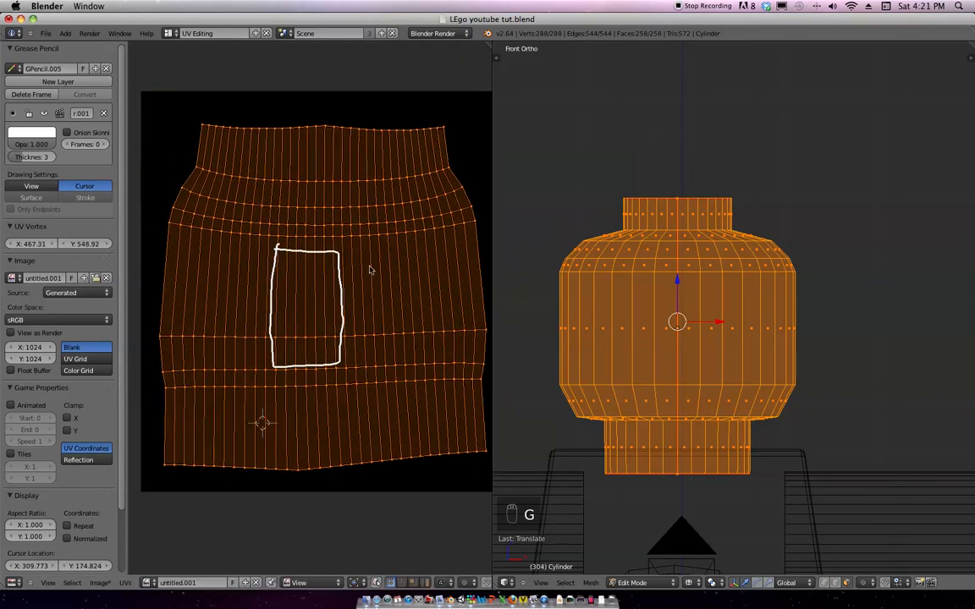
# Scale down the head's large side UV island, widen it horizontally and centre it across the UV image.
pyautogui.click(374, 271)
pyautogui.scroll(-2, 428, 254)
pyautogui.press('s')
pyautogui.click(403, 297)
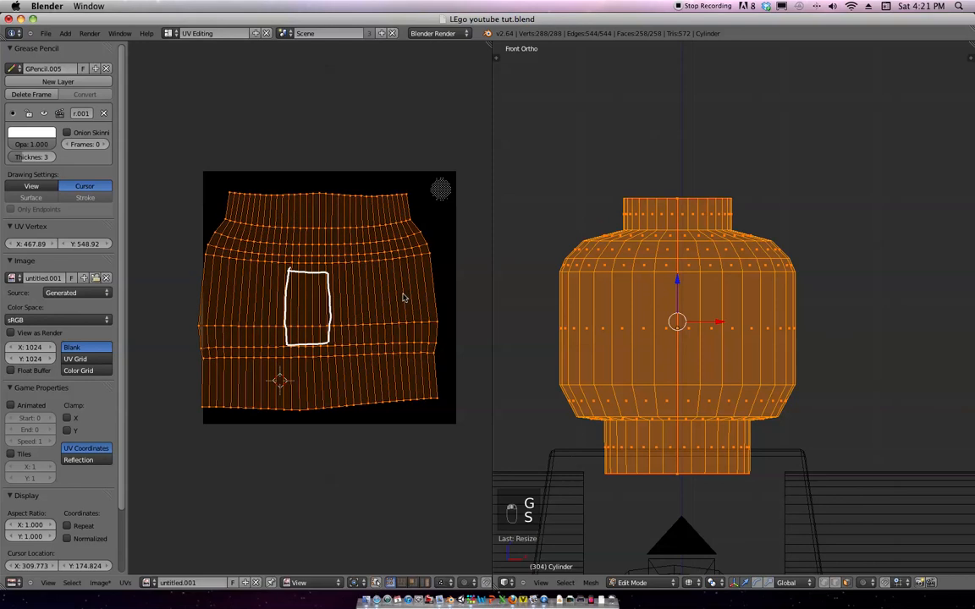
pyautogui.press('s')
pyautogui.click(412, 302)
pyautogui.press('g')
pyautogui.click(412, 302)
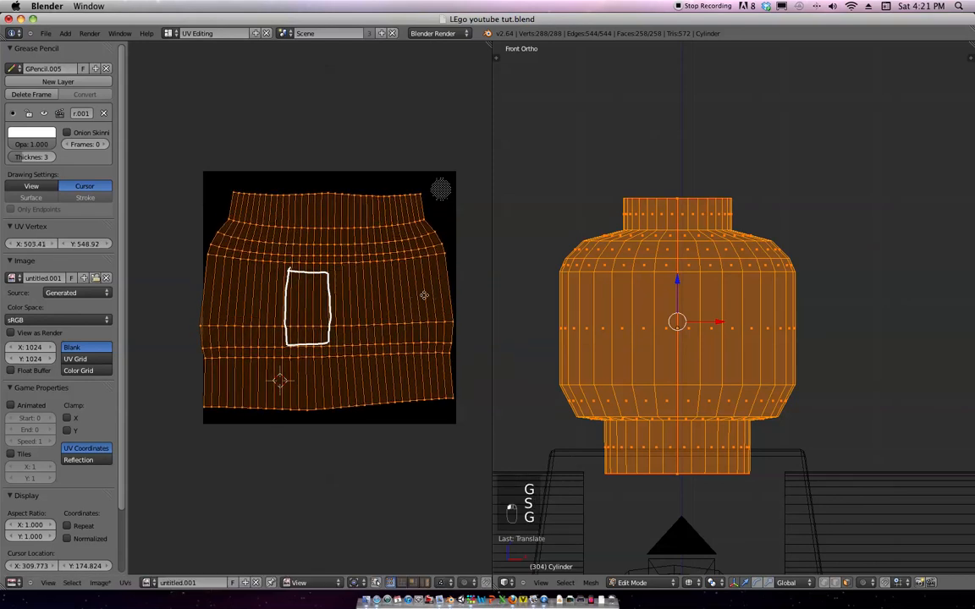
pyautogui.scroll(1, 403, 314)
pyautogui.press('g')
pyautogui.click(404, 319)
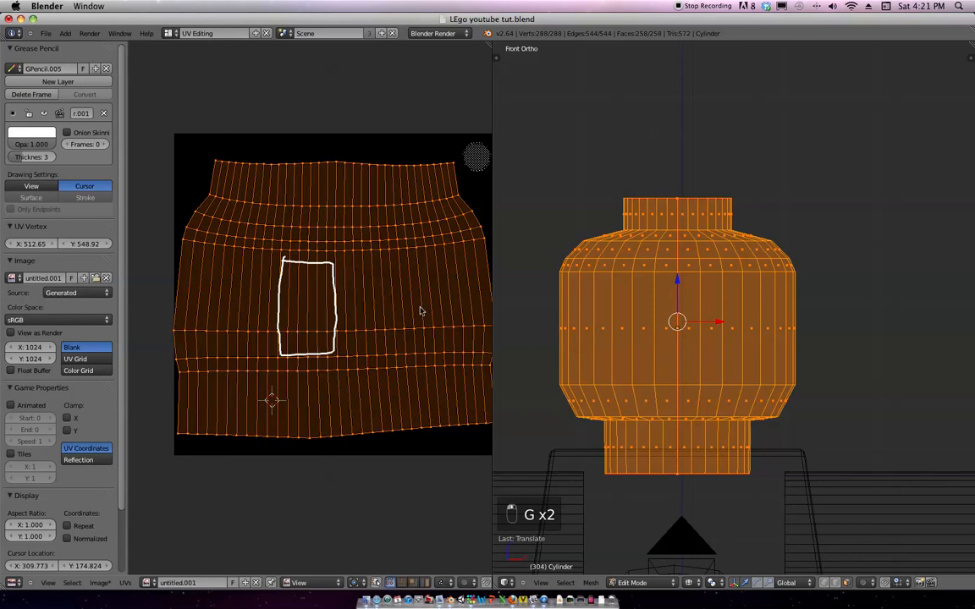
# Shrink the side island slightly, stretch it vertically and move it up so it fills the height of the UV image.
pyautogui.press('s')
pyautogui.click(403, 296)
pyautogui.press('s')
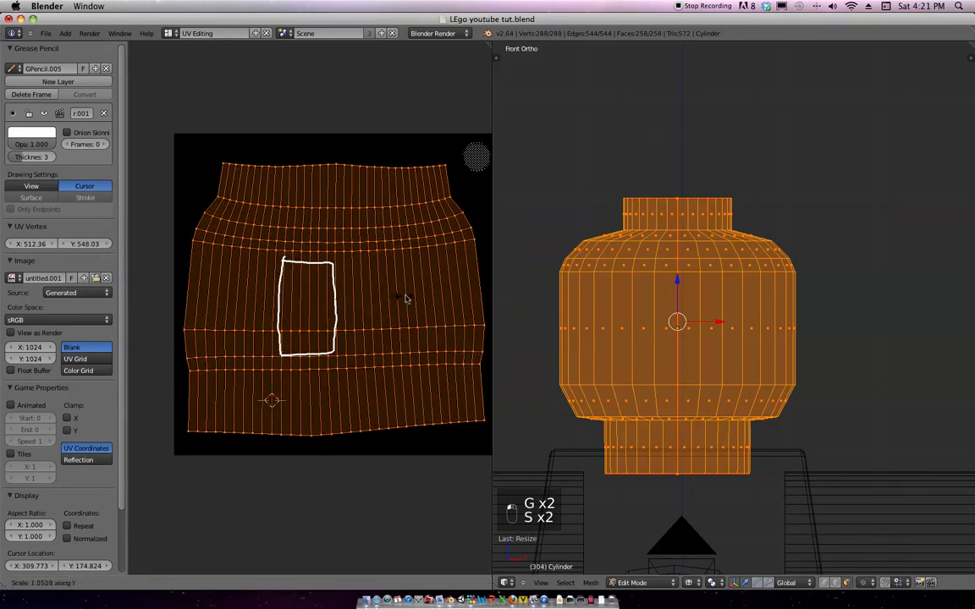
pyautogui.click(412, 296)
pyautogui.press('g')
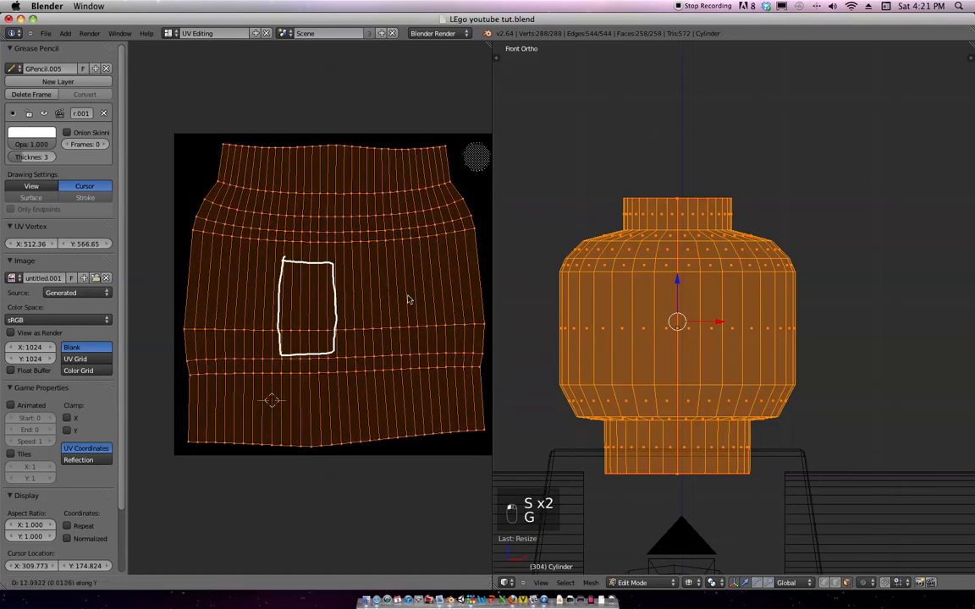
pyautogui.click(409, 301)
pyautogui.press('s')
pyautogui.click(408, 299)
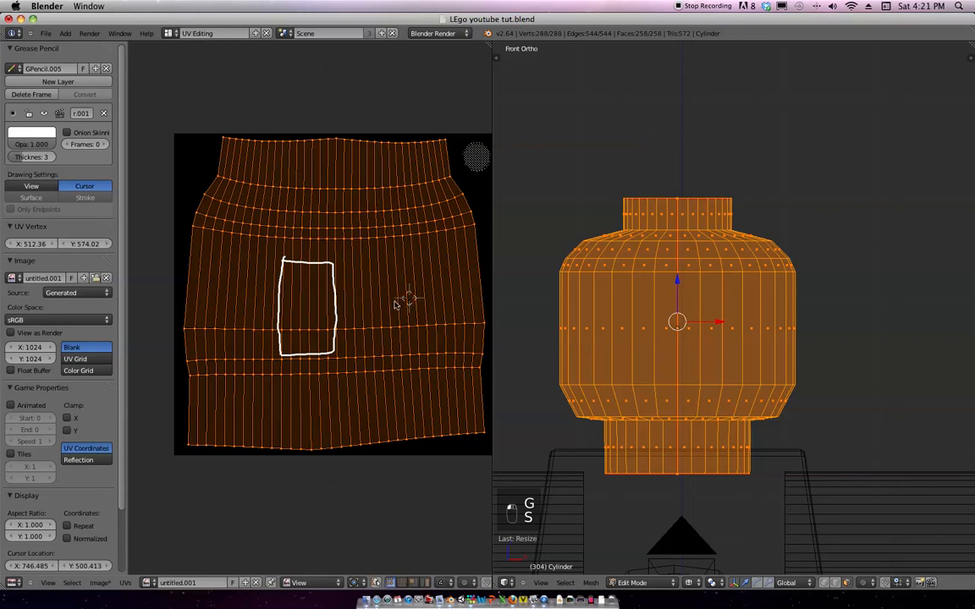
# Delete the existing grease pencil layer with the face rectangle and add a new layer.
pyautogui.click(104, 114)
pyautogui.click(58, 81)
# Box-select the rear half of the head mesh from the top view and hide it.
pyautogui.moveTo(648, 284); pyautogui.dragTo(740, 386, button='middle')
pyautogui.press('KP_7')
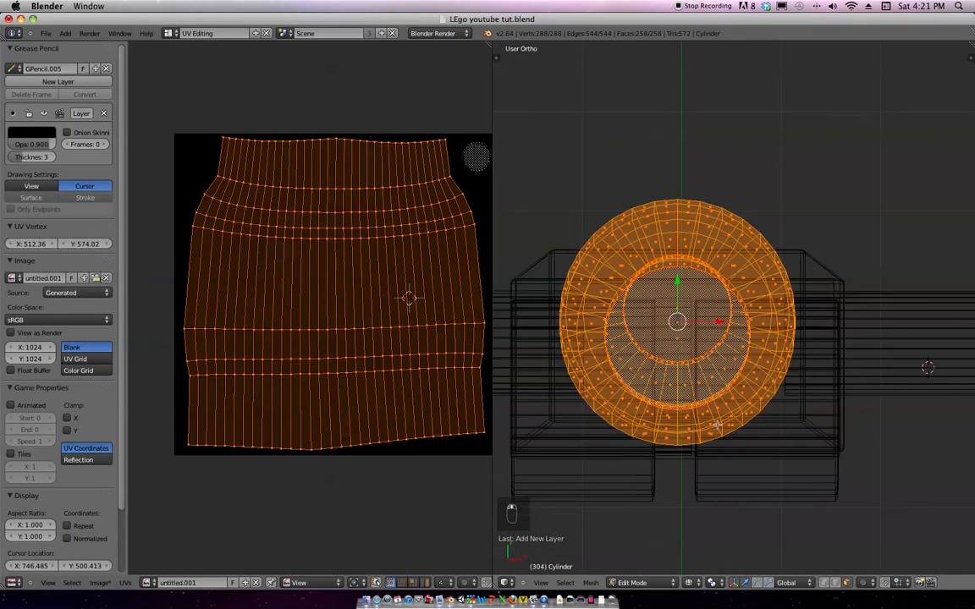
pyautogui.scroll(-7, 709, 367)
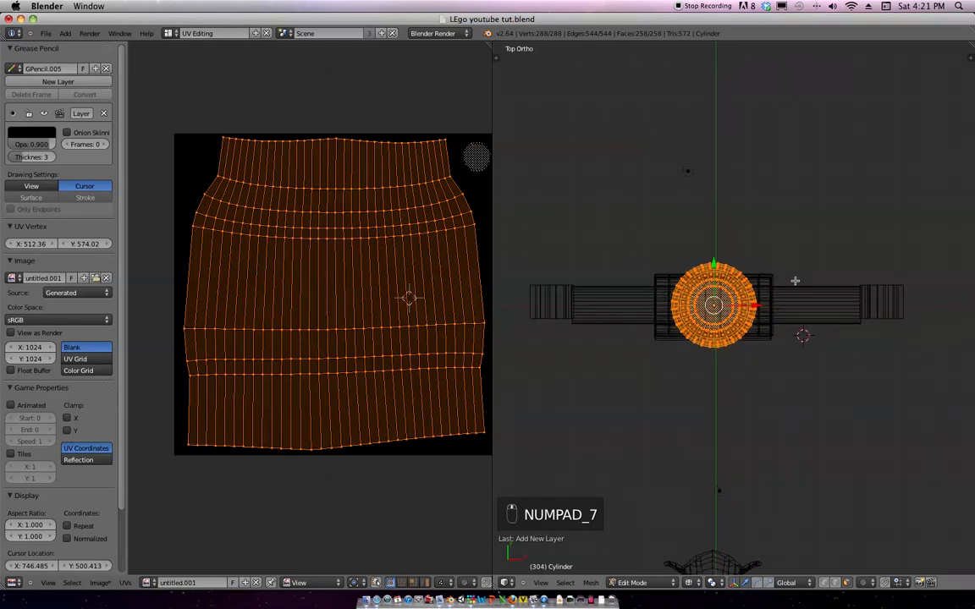
pyautogui.press('a')
pyautogui.press('a')
pyautogui.press('b')
pyautogui.moveTo(631, 262); pyautogui.dragTo(779, 324)
pyautogui.press('h')
# Circle-select the six tall faces at the front centre of the head in the front view.
pyautogui.moveTo(731, 319); pyautogui.dragTo(739, 224, button='middle')
pyautogui.scroll(6, 697, 365)
pyautogui.moveTo(696, 366); pyautogui.dragTo(702, 308, button='middle')
pyautogui.press('KP_1')
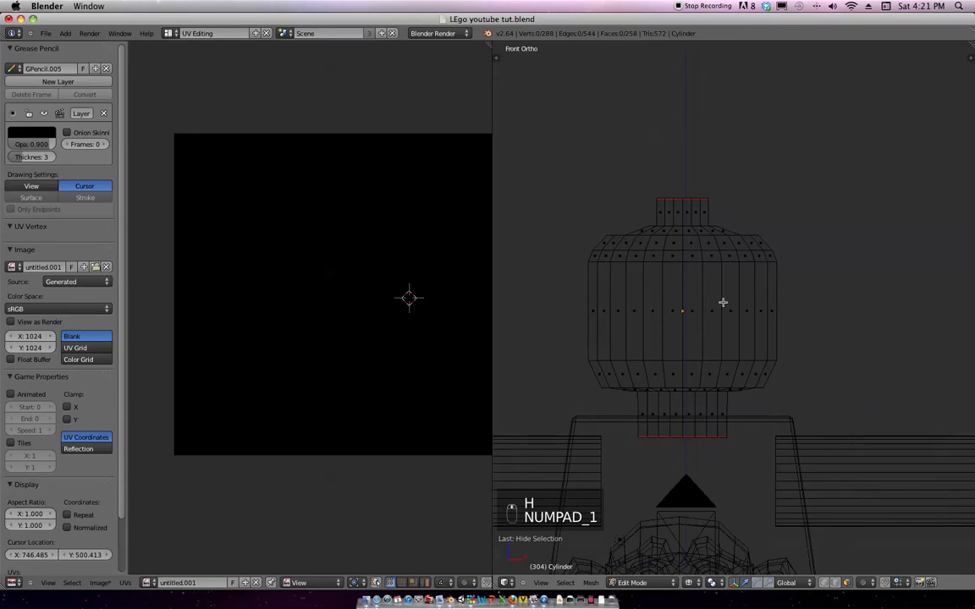
pyautogui.press('c')
pyautogui.moveTo(724, 302)
pyautogui.mouseDown()
pyautogui.moveTo(641, 301)
pyautogui.moveTo(733, 307)
pyautogui.mouseUp()
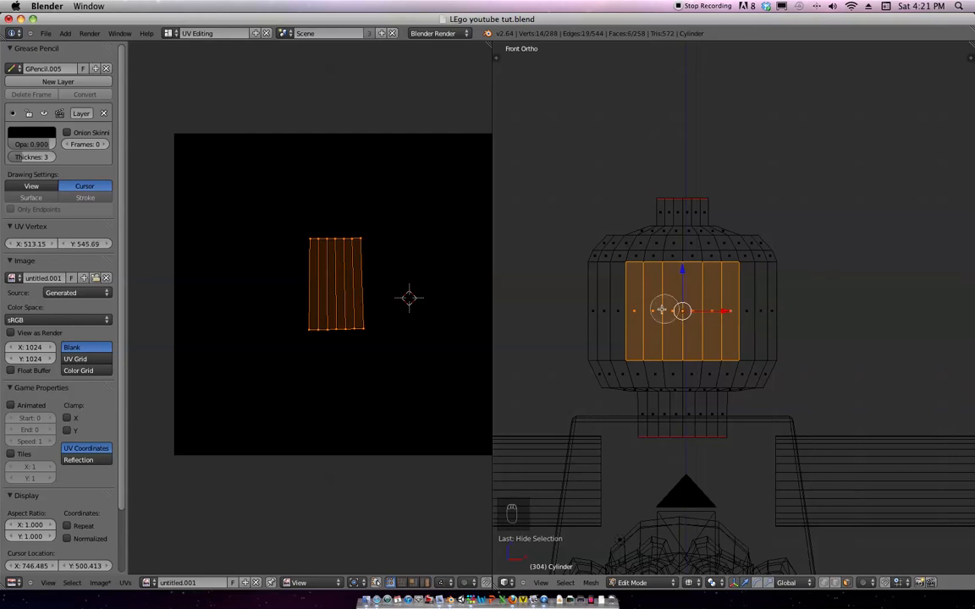
pyautogui.press('Escape')
# Draw a grease pencil line along the left edge of the selected face UVs and set the layer's colour to white.
pyautogui.scroll(1, 374, 250)
pyautogui.press('d')
pyautogui.moveTo(306, 215); pyautogui.dragTo(302, 306)
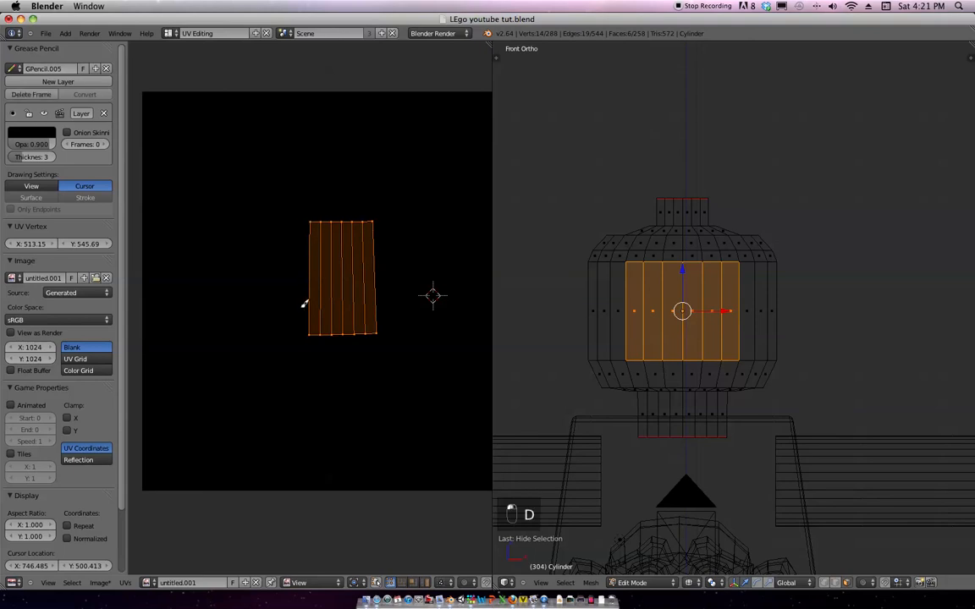
pyautogui.click(37, 133)
pyautogui.moveTo(108, 161); pyautogui.dragTo(108, 139)
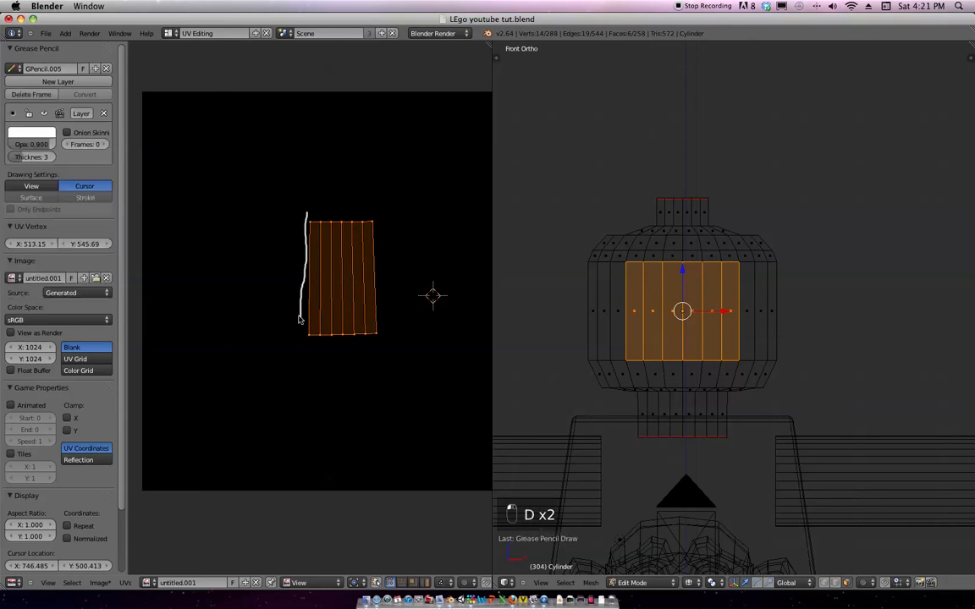
# Complete the grease pencil outline around the face UVs and sketch two eyes, a mouth and a curled moustache on it.
pyautogui.press('d')
pyautogui.moveTo(385, 224); pyautogui.dragTo(307, 217)
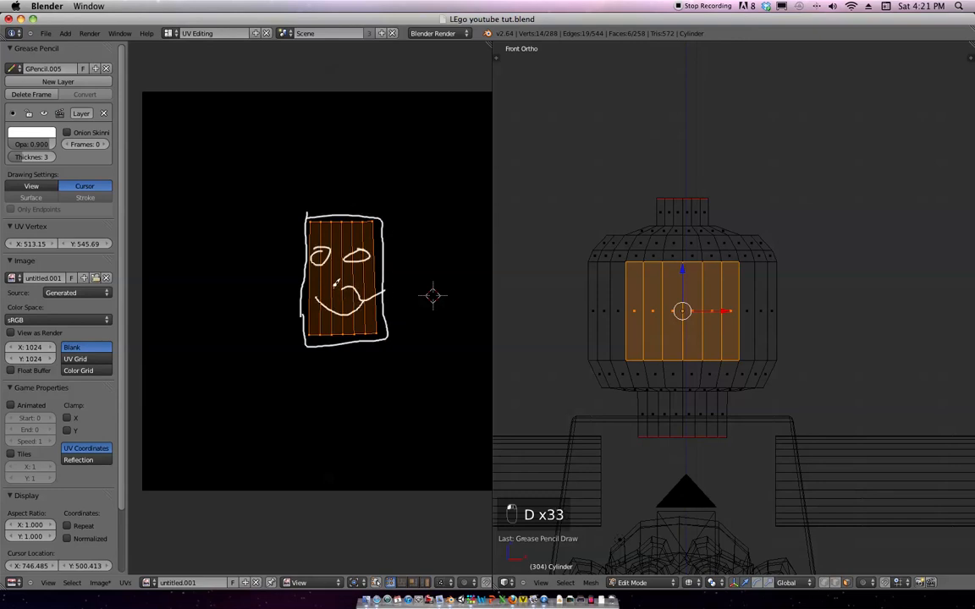
pyautogui.press('d')
pyautogui.press('d')
pyautogui.press('d')
pyautogui.press('d')
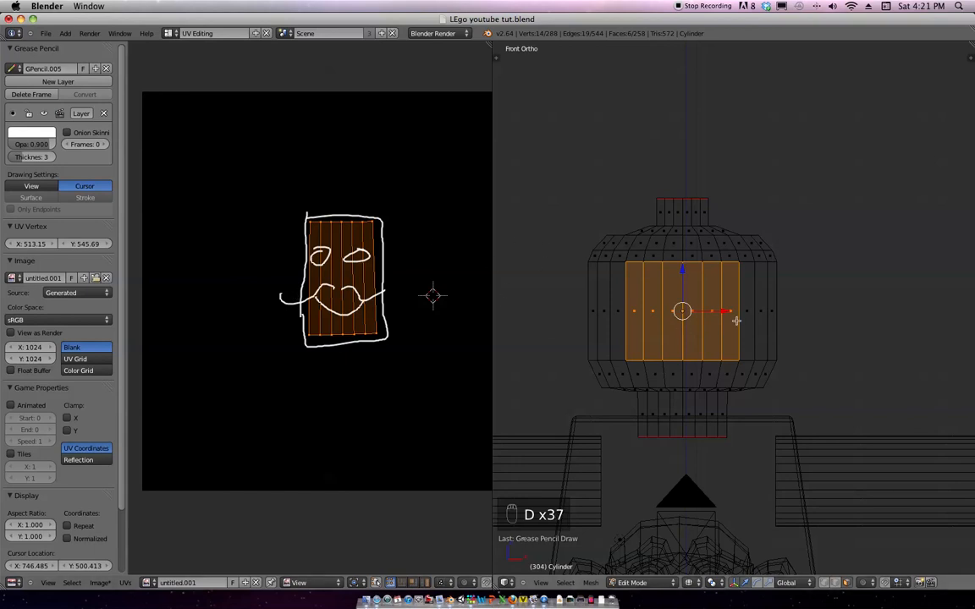
# Reveal the hidden part of the head and select the entire mesh to show its complete UV layout.
pyautogui.hotkey('alt', 'h')
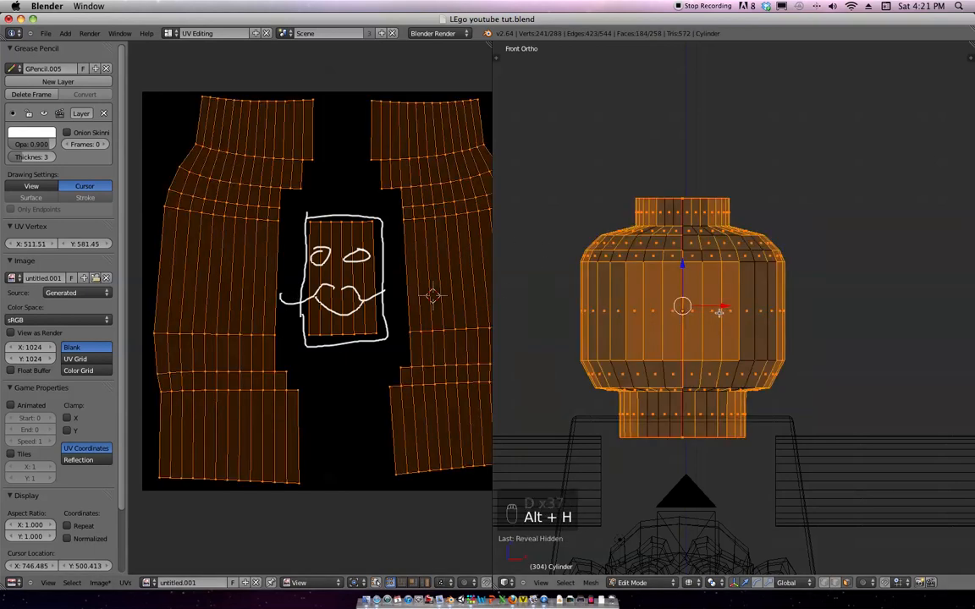
pyautogui.press('a')
pyautogui.press('a')
pyautogui.scroll(-3, 433, 277)
pyautogui.scroll(2, 423, 292)
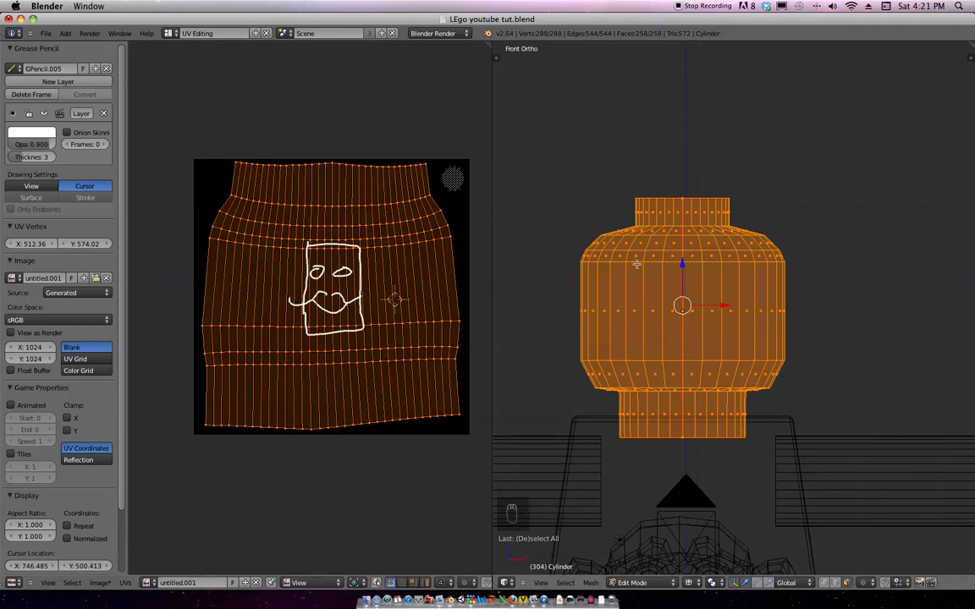
# Export the head's UV layout as a 1024 by 1024 PNG named "FACE UV LAYOUT YT" in the LEGO folder.
pyautogui.click(129, 583)
pyautogui.click(190, 308)
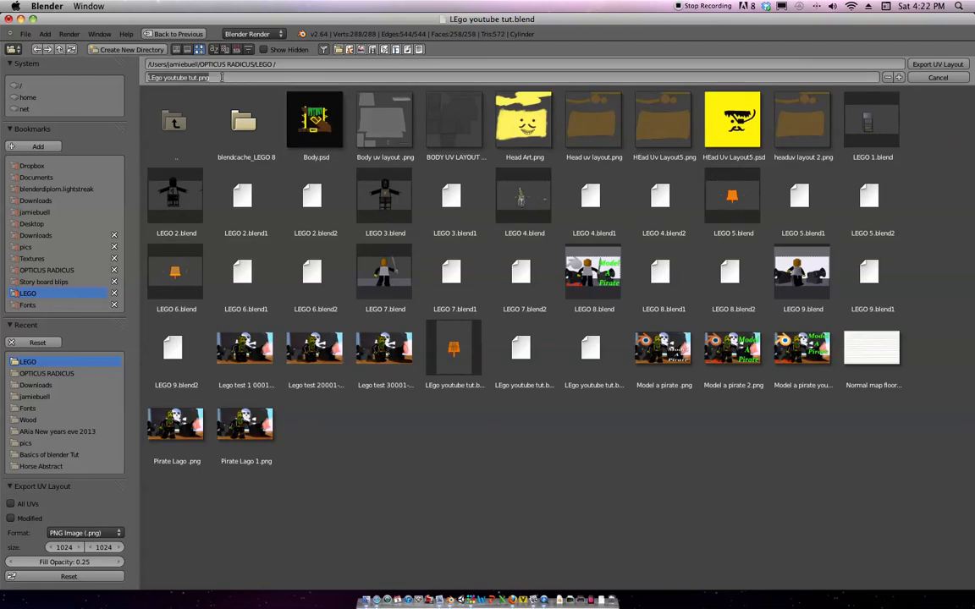
pyautogui.click(221, 77)
pyautogui.write('FACE UV LAYOUT YT')
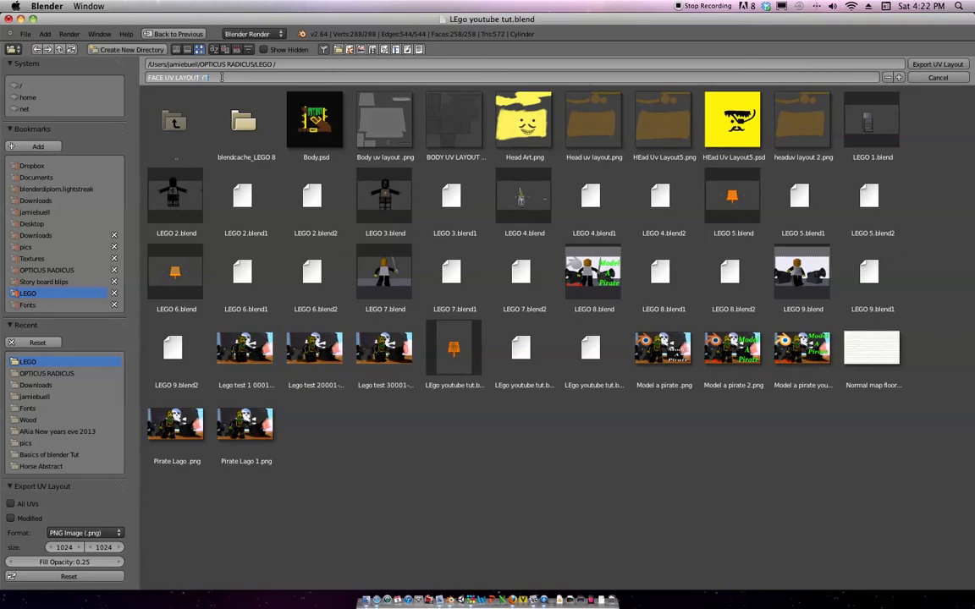
pyautogui.press('Return')
pyautogui.press('Return')
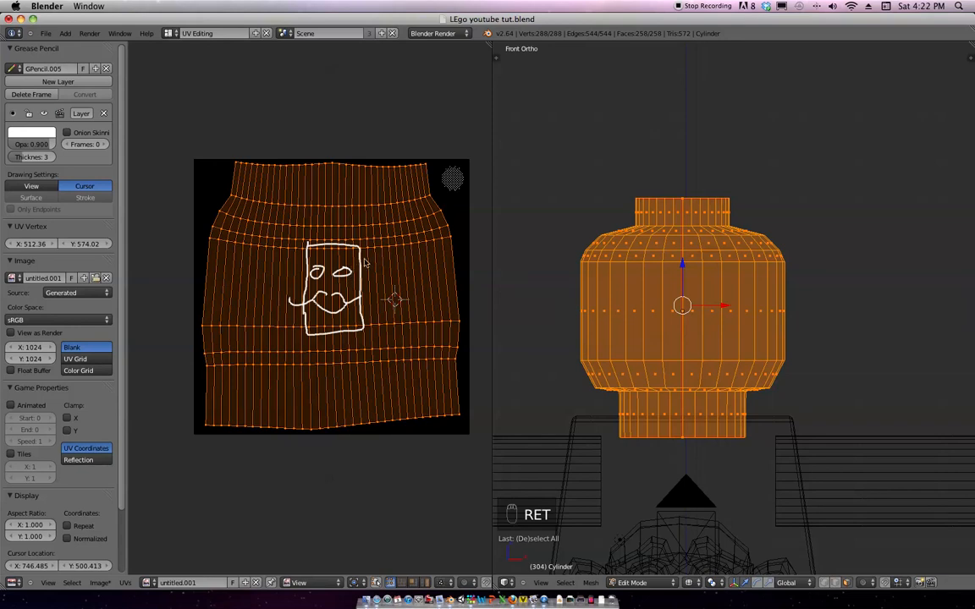
# Deselect the head's geometry and return to Object Mode.
pyautogui.press('a')
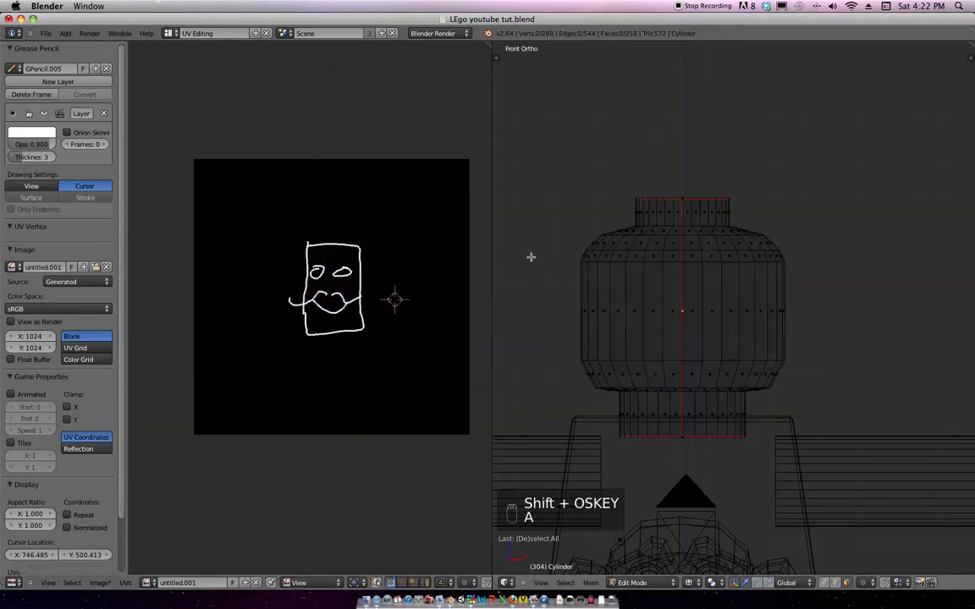
pyautogui.scroll(-3, 540, 261)
pyautogui.scroll(1, 579, 206)
pyautogui.scroll(-3, 629, 241)
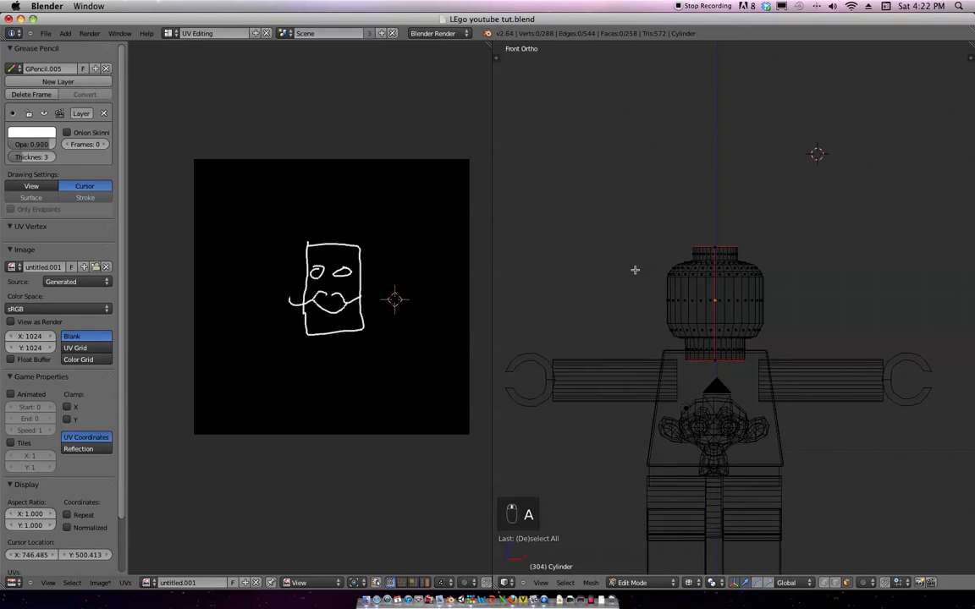
pyautogui.press('Tab')
pyautogui.scroll(-2, 752, 286)
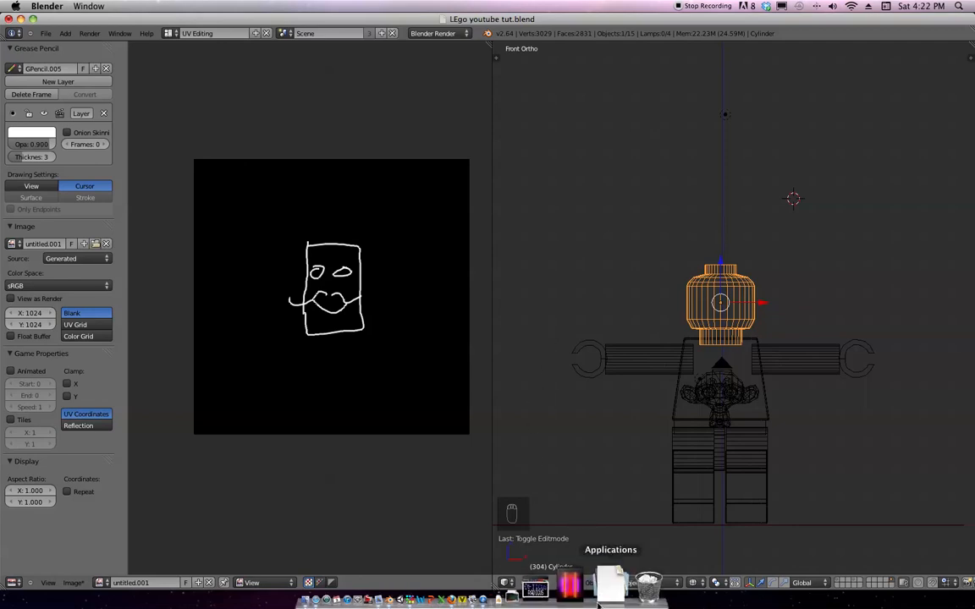
# Launch Adobe Photoshop CS5.1 from the Applications folder.
pyautogui.click(631, 590)
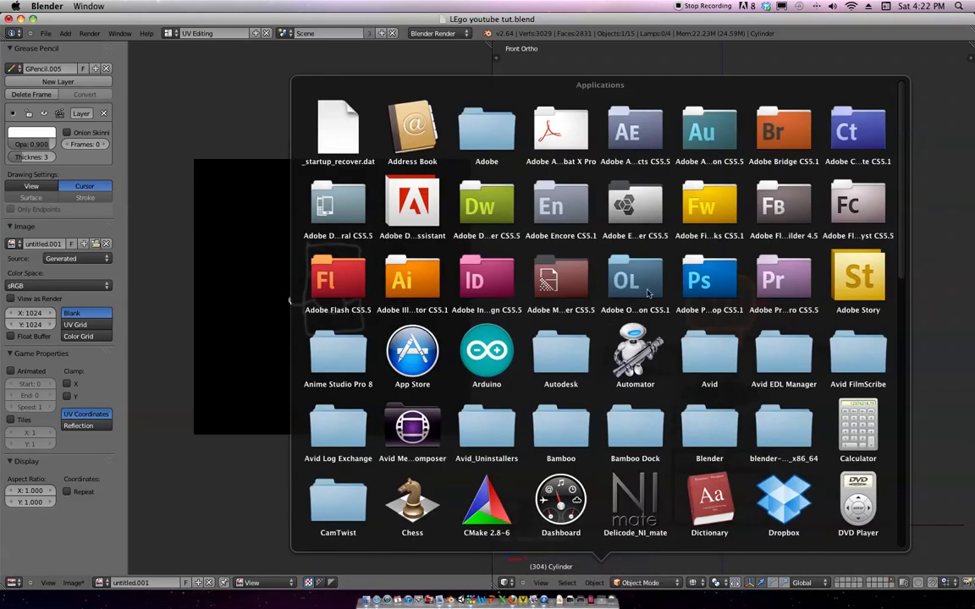
pyautogui.click(709, 286)
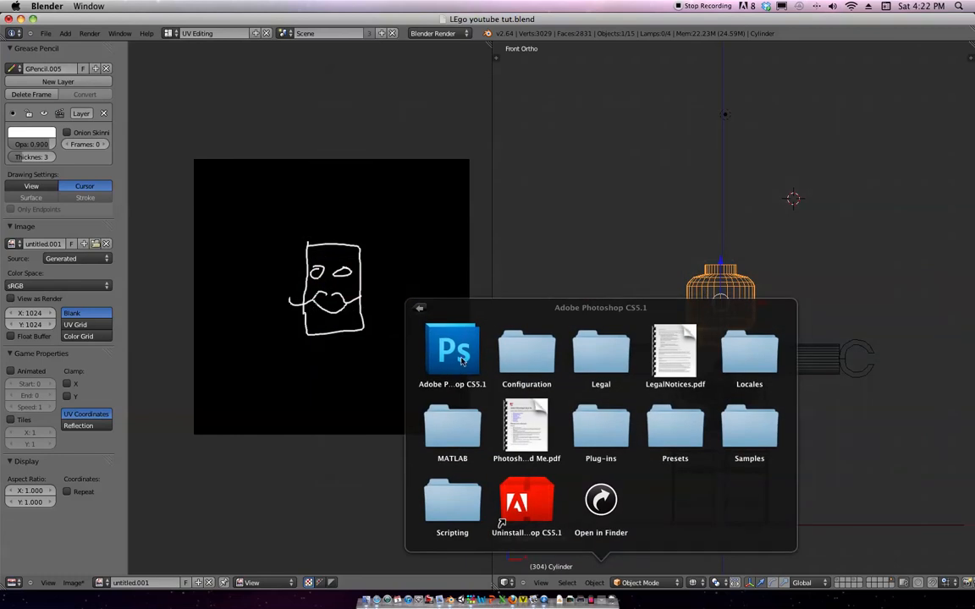
pyautogui.click(461, 360)
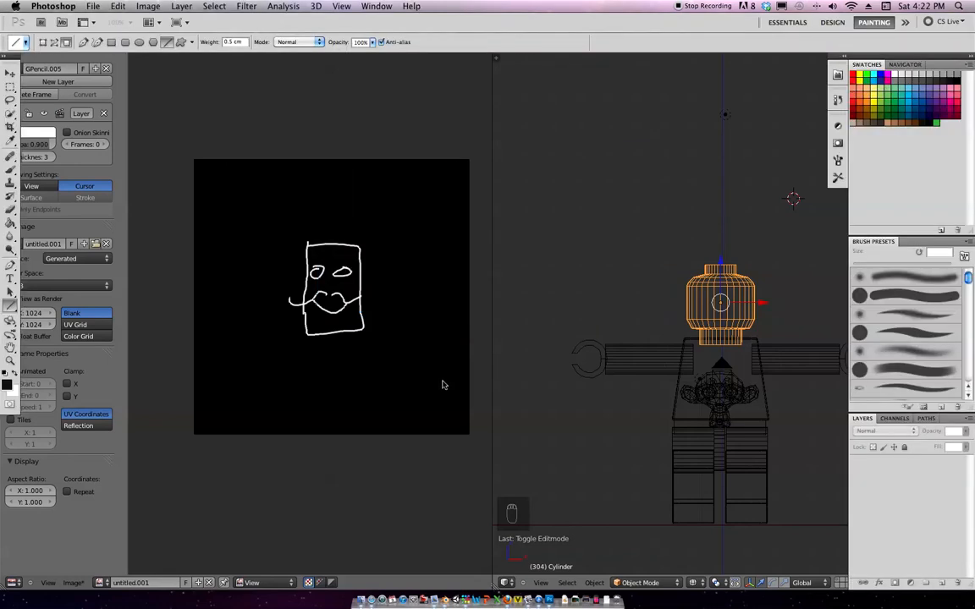
# Open the recent file HEad Uv Layout5.psd, postpone the product improvement request and look through the file's layers.
pyautogui.click(88, 8)
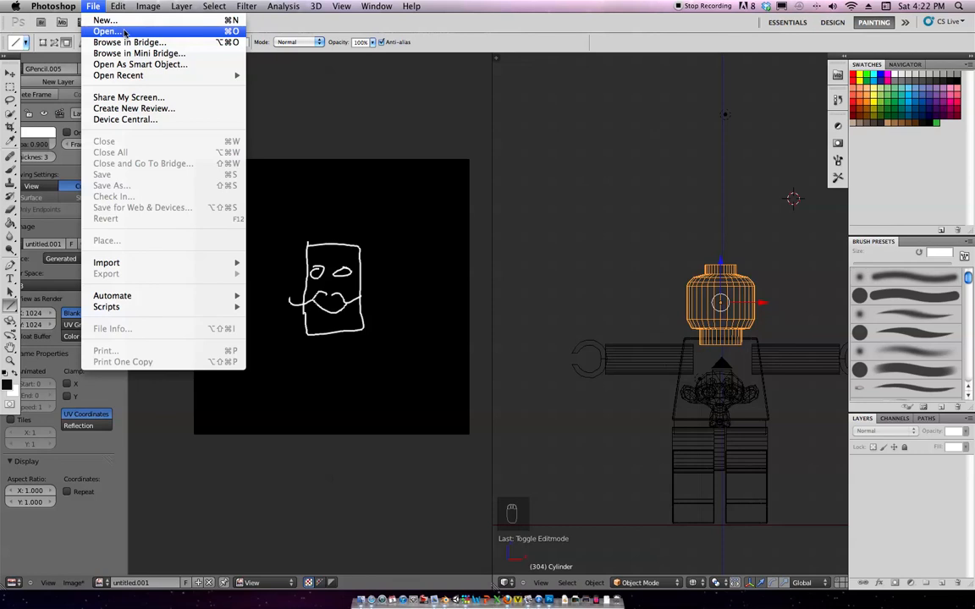
pyautogui.moveTo(135, 74)
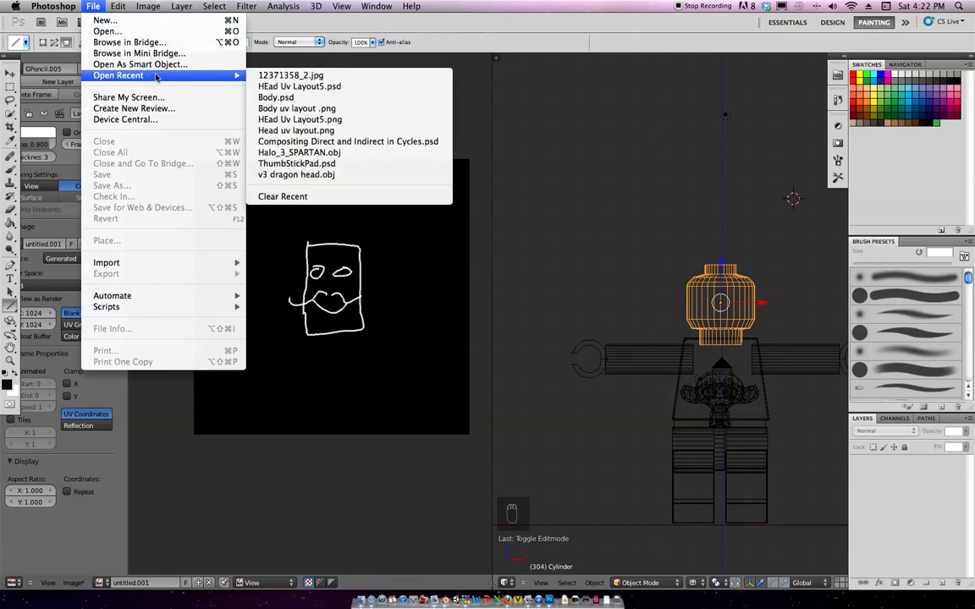
pyautogui.click(346, 87)
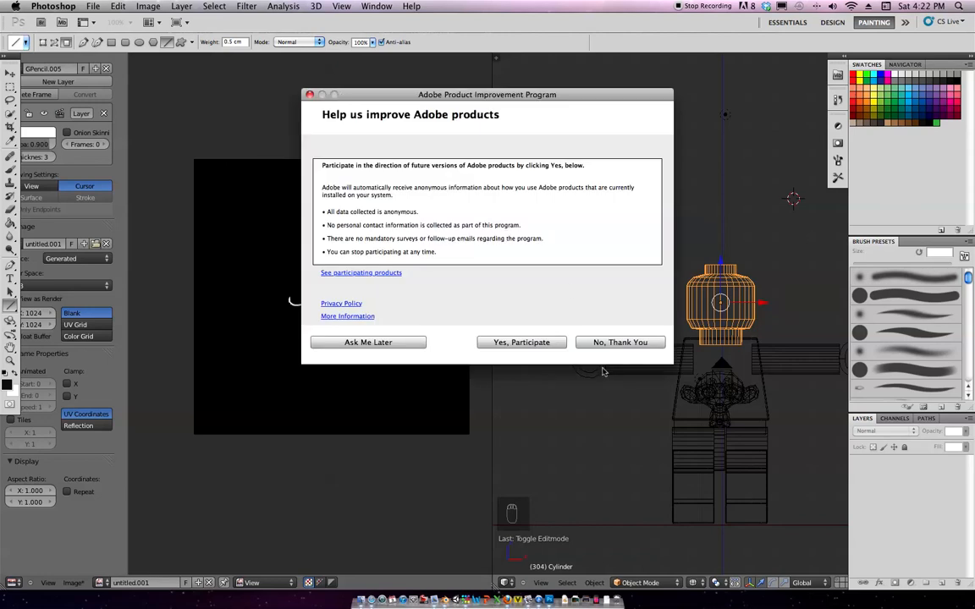
pyautogui.click(405, 343)
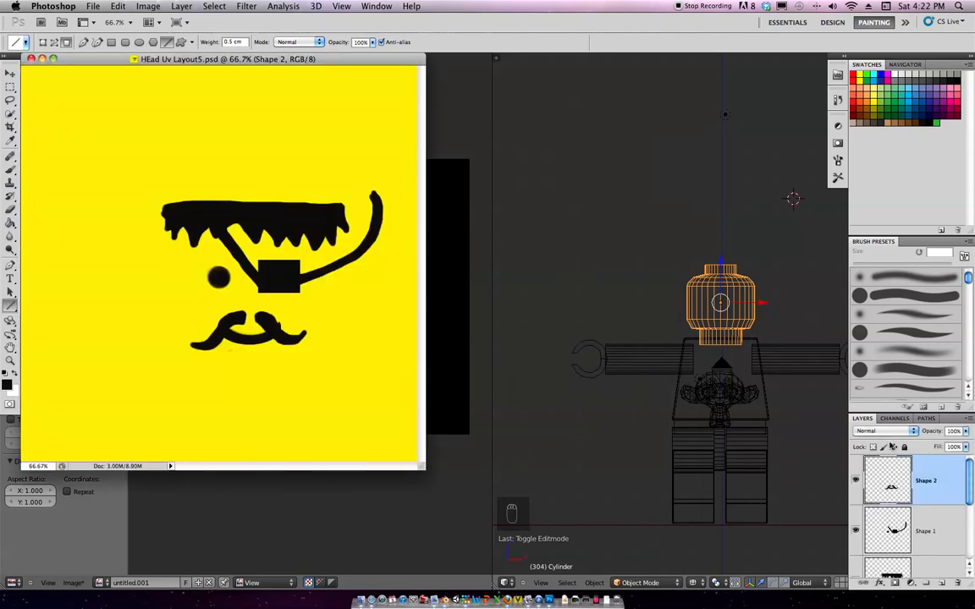
pyautogui.scroll(-5, 910, 516)
pyautogui.scroll(2, 956, 506)
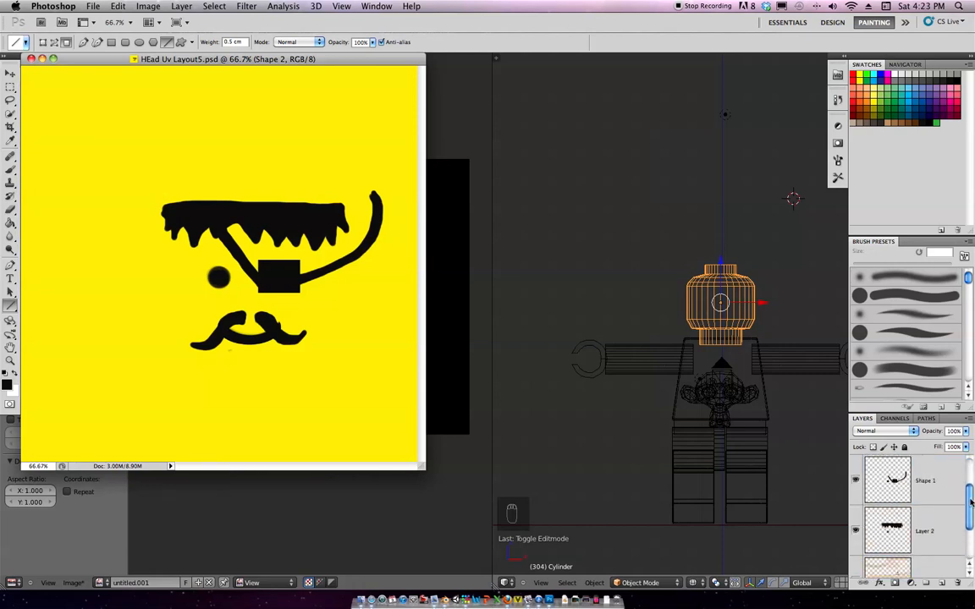
pyautogui.scroll(2, 955, 506)
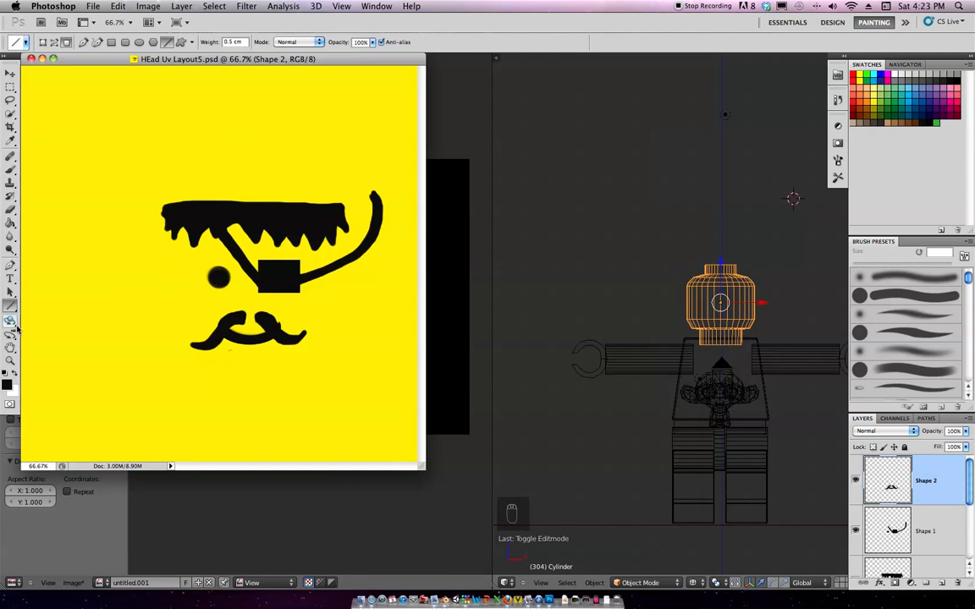
pyautogui.click(11, 125)
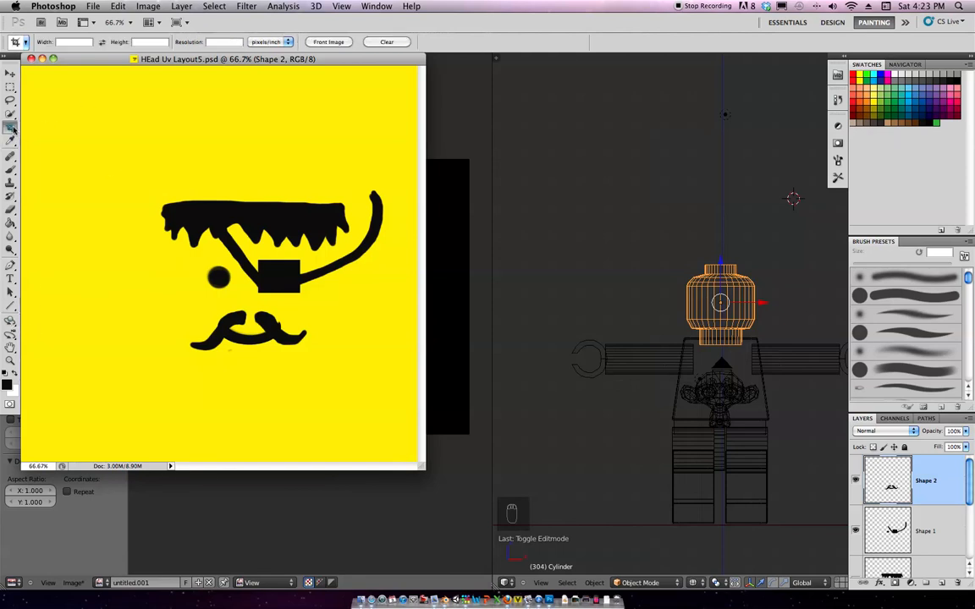
pyautogui.moveTo(54, 206); pyautogui.dragTo(72, 277)
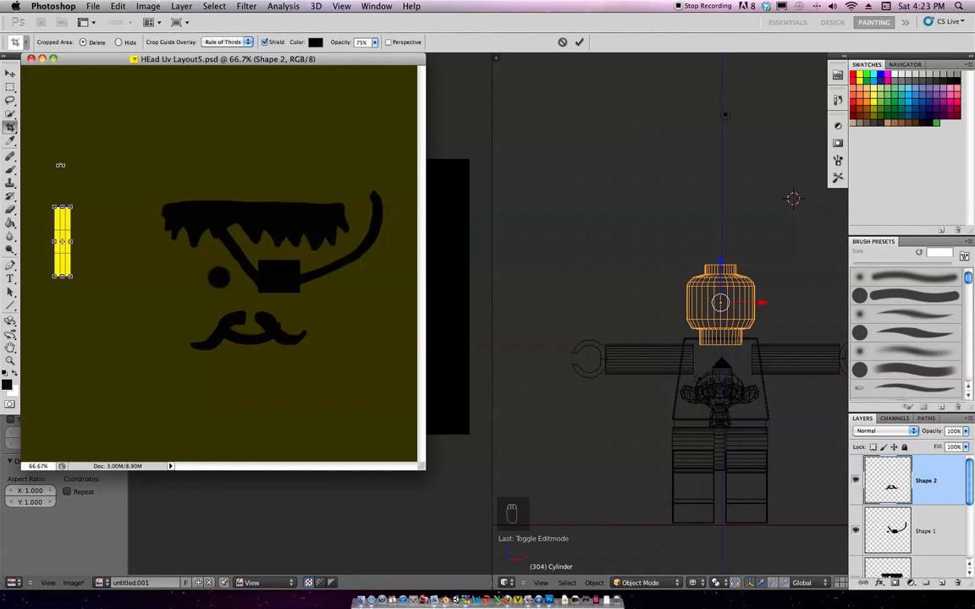
pyautogui.press('l')
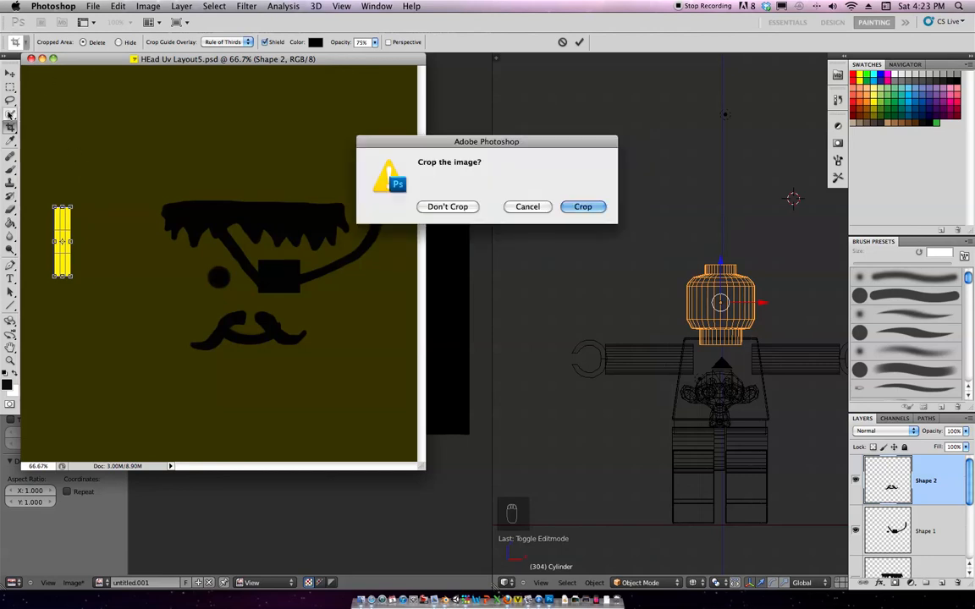
pyautogui.click(525, 208)
pyautogui.press('u')
pyautogui.click(450, 207)
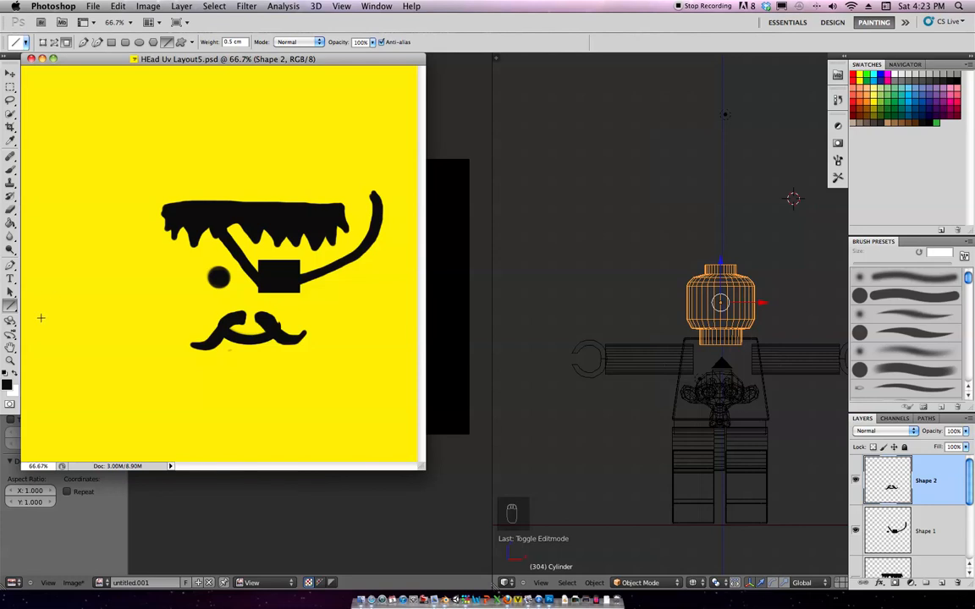
# Move the moustache on the Shape 2 layer slightly to the right with the Move tool.
pyautogui.press('h')
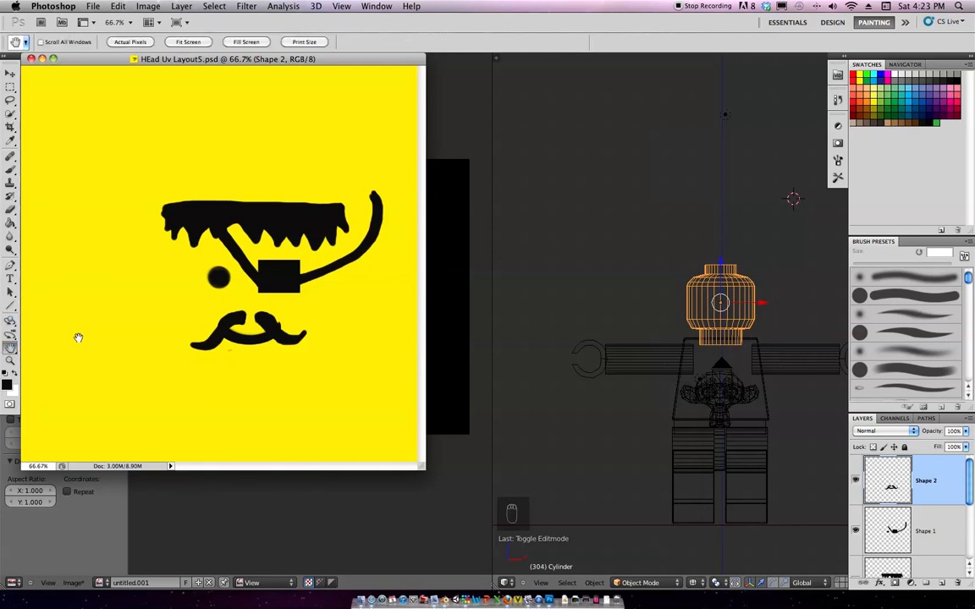
pyautogui.click(12, 350)
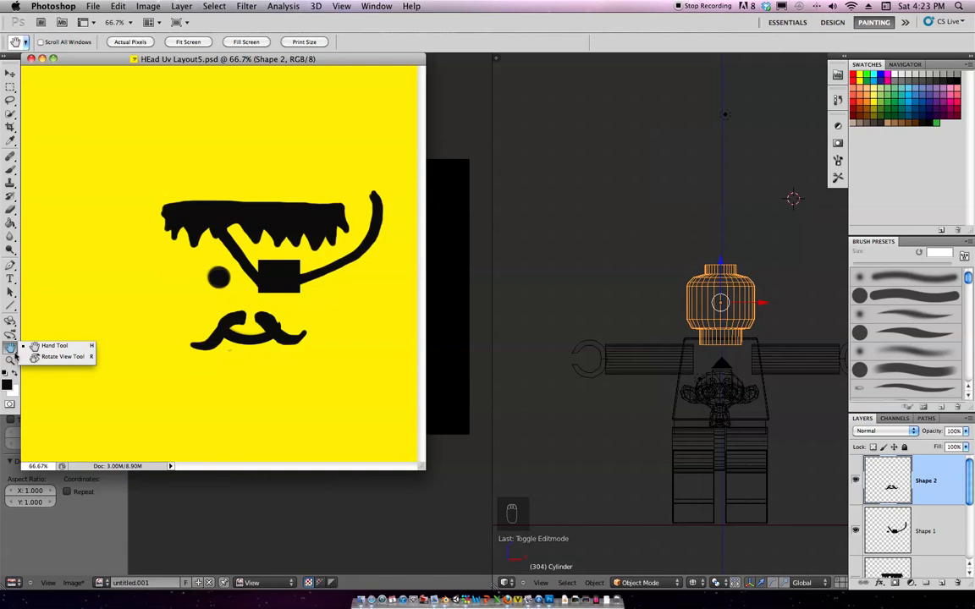
pyautogui.click(11, 293)
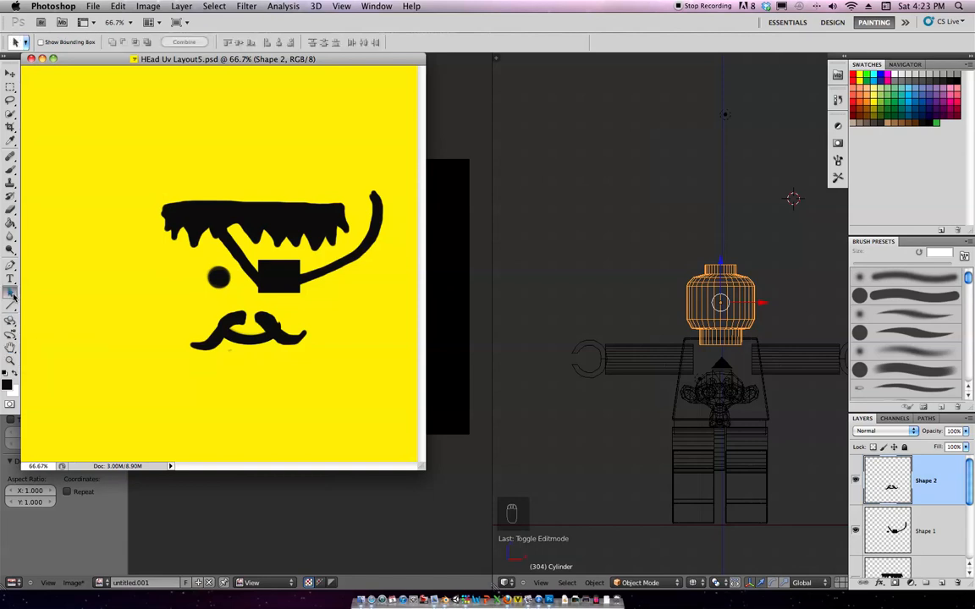
pyautogui.click(11, 294)
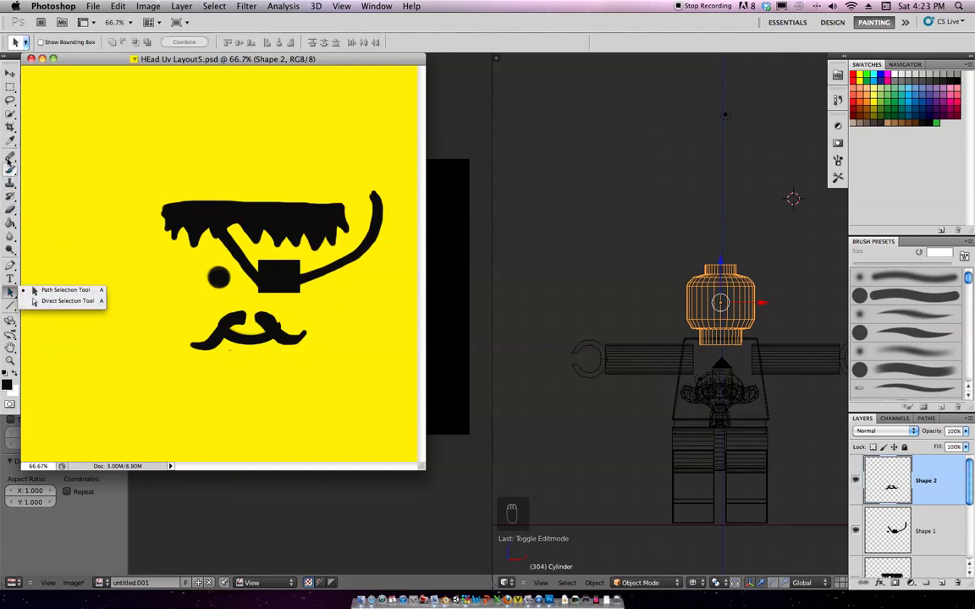
pyautogui.click(10, 72)
pyautogui.moveTo(144, 213); pyautogui.dragTo(137, 243)
pyautogui.moveTo(172, 315)
pyautogui.mouseDown()
pyautogui.moveTo(189, 320)
pyautogui.moveTo(186, 310)
pyautogui.mouseUp()
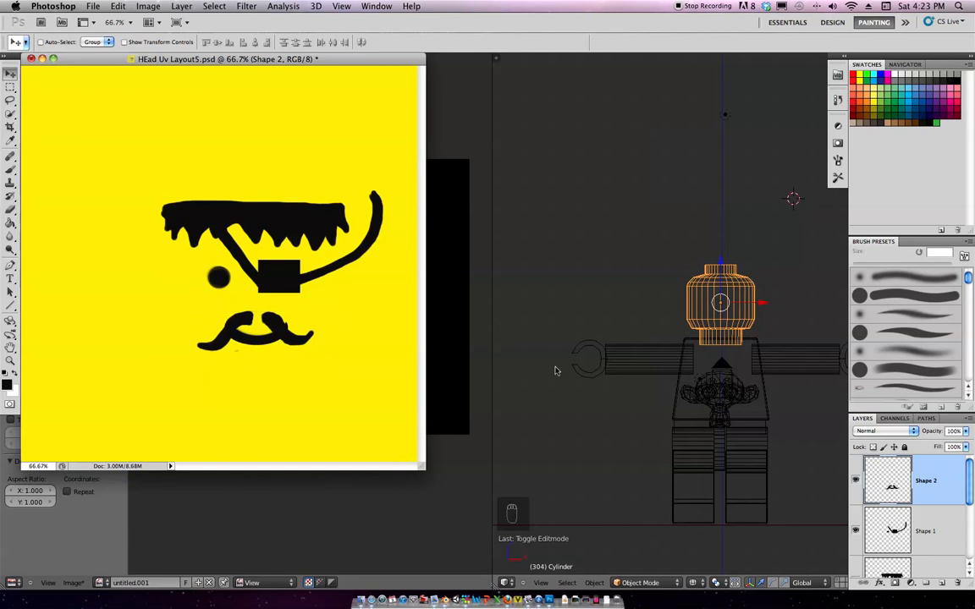
# Show Layer 0 at 100% opacity to compare the UV layout with the face, and return its opacity to 0%.
pyautogui.scroll(-3, 969, 474)
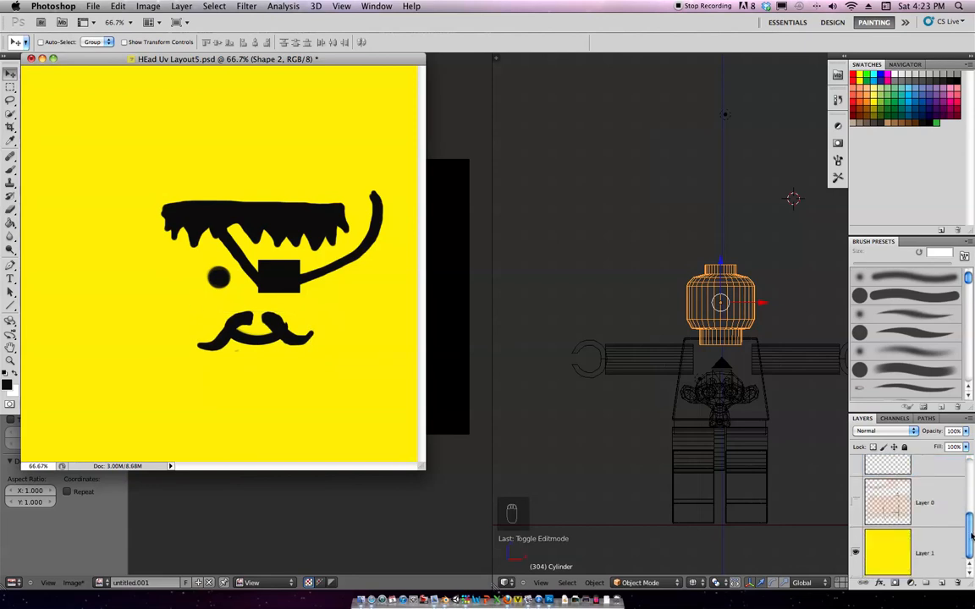
pyautogui.click(890, 507)
pyautogui.click(855, 502)
pyautogui.click(966, 432)
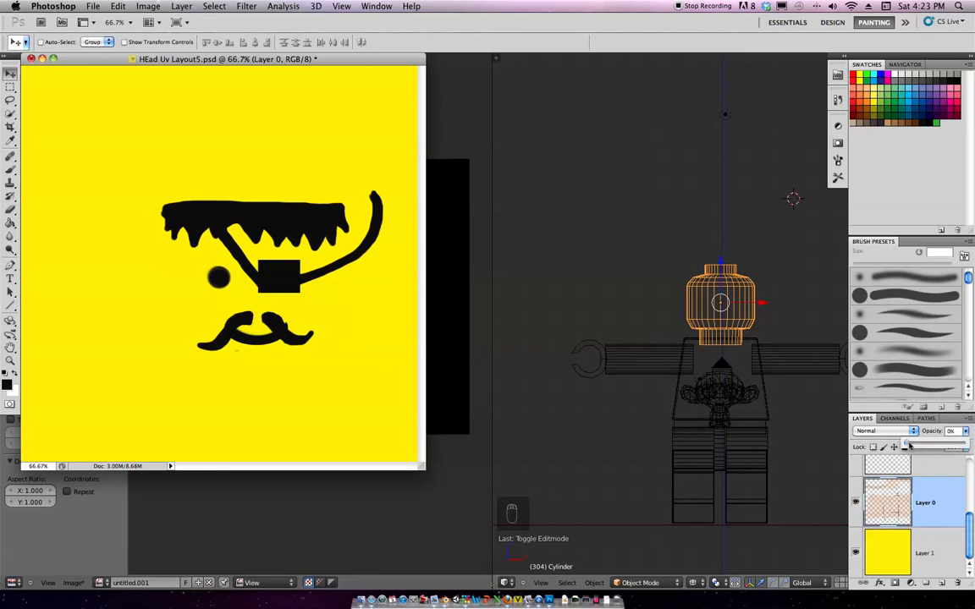
pyautogui.moveTo(914, 448); pyautogui.dragTo(964, 444)
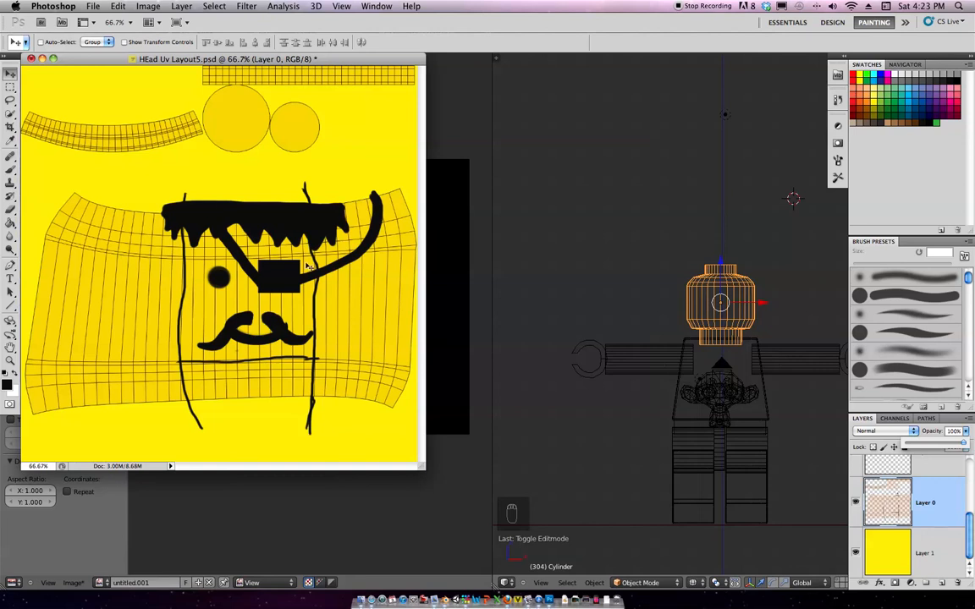
pyautogui.moveTo(962, 448); pyautogui.dragTo(707, 366)
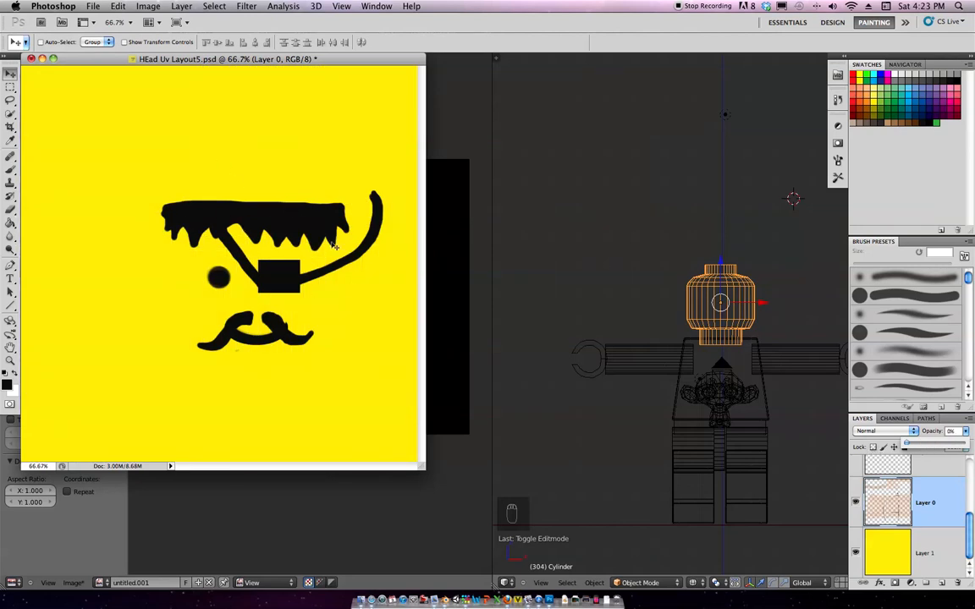
# Switch back to Blender, change to the Default screen layout and leave the head in Object Mode.
pyautogui.click(462, 280)
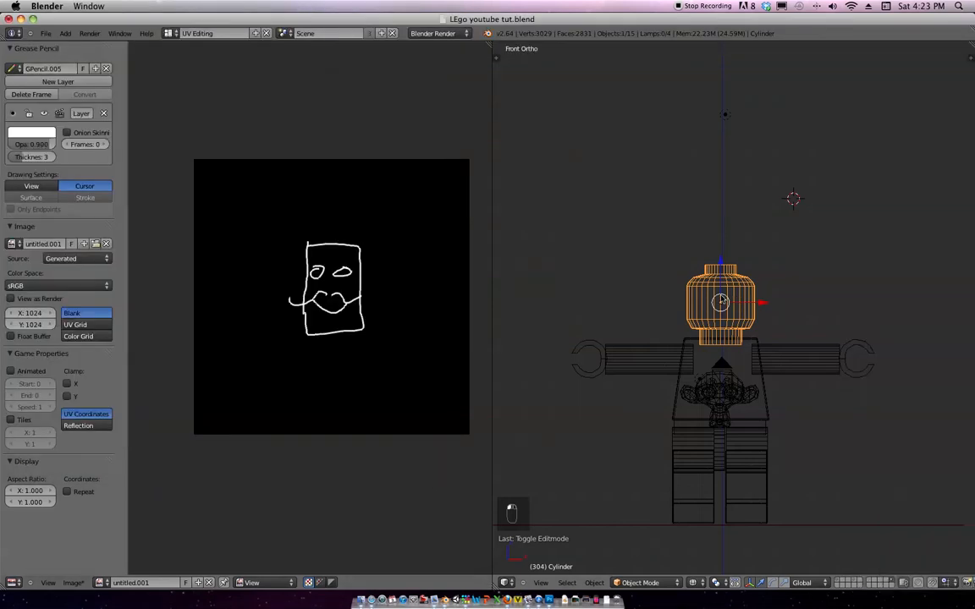
pyautogui.press('Tab')
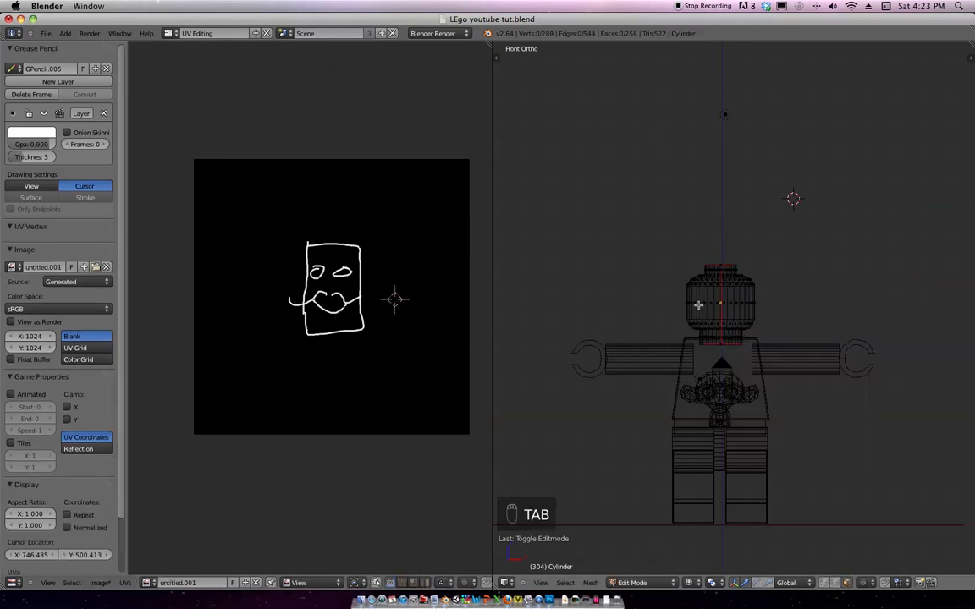
pyautogui.press('a')
pyautogui.press('a')
pyautogui.press('a')
pyautogui.press('a')
pyautogui.press('a')
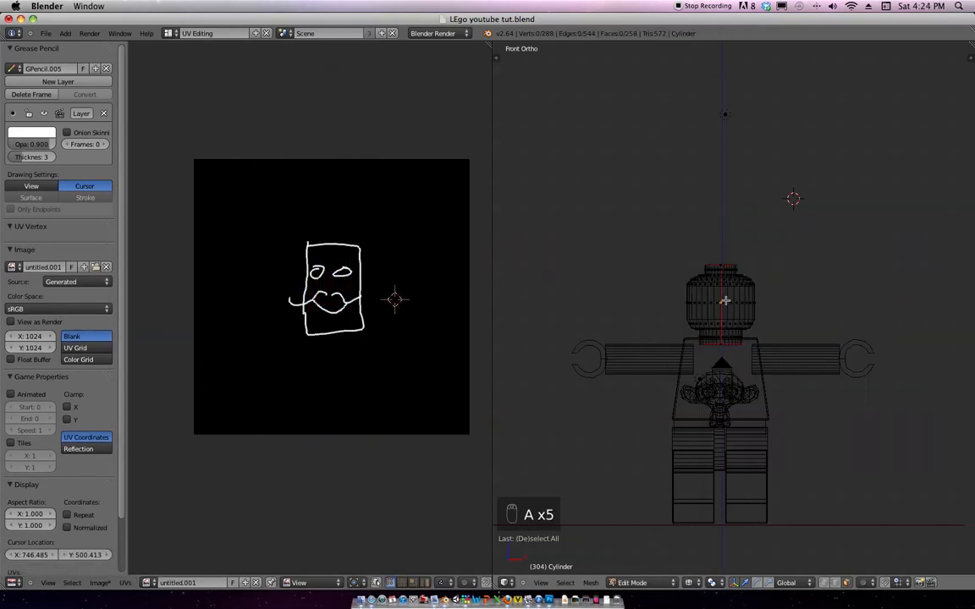
pyautogui.hotkey('ctrl', 'Right')
pyautogui.hotkey('ctrl', 'Right')
pyautogui.hotkey('ctrl', 'Right')
pyautogui.hotkey('ctrl', 'Right')
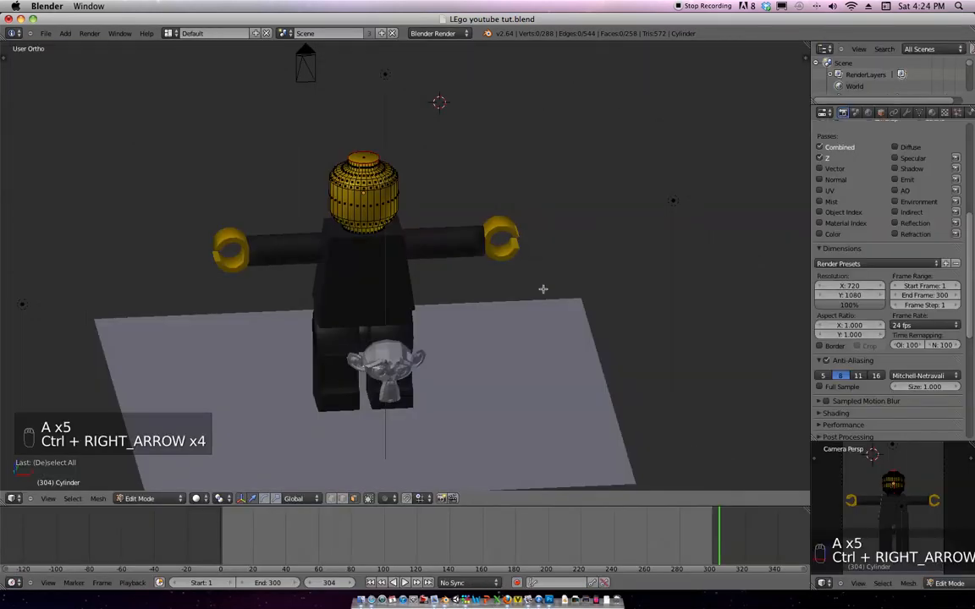
pyautogui.press('Tab')
pyautogui.moveTo(520, 240); pyautogui.dragTo(537, 255, button='middle')
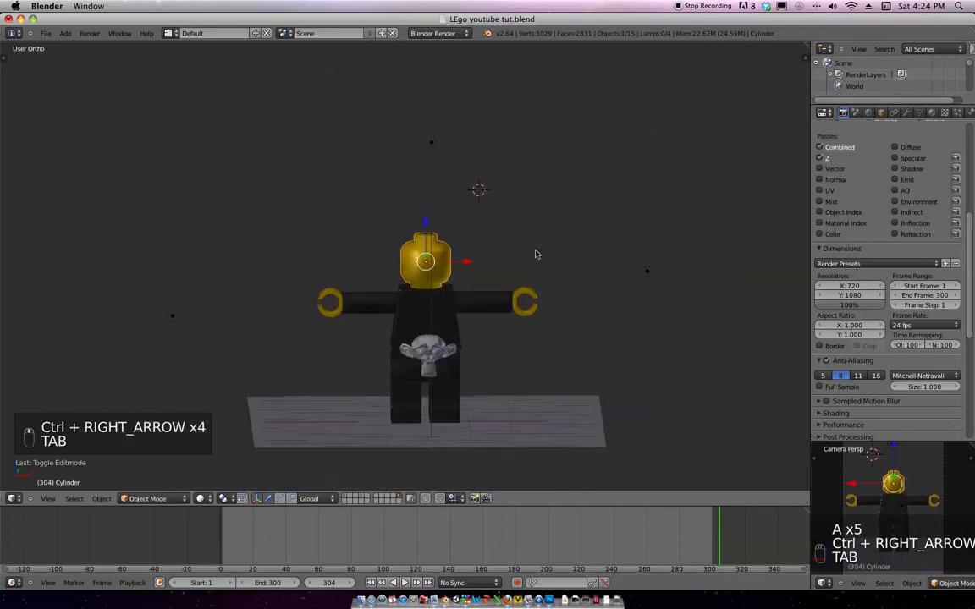
# Add a new texture of type Image or Movie to the head's Lego Yellow material.
pyautogui.click(932, 114)
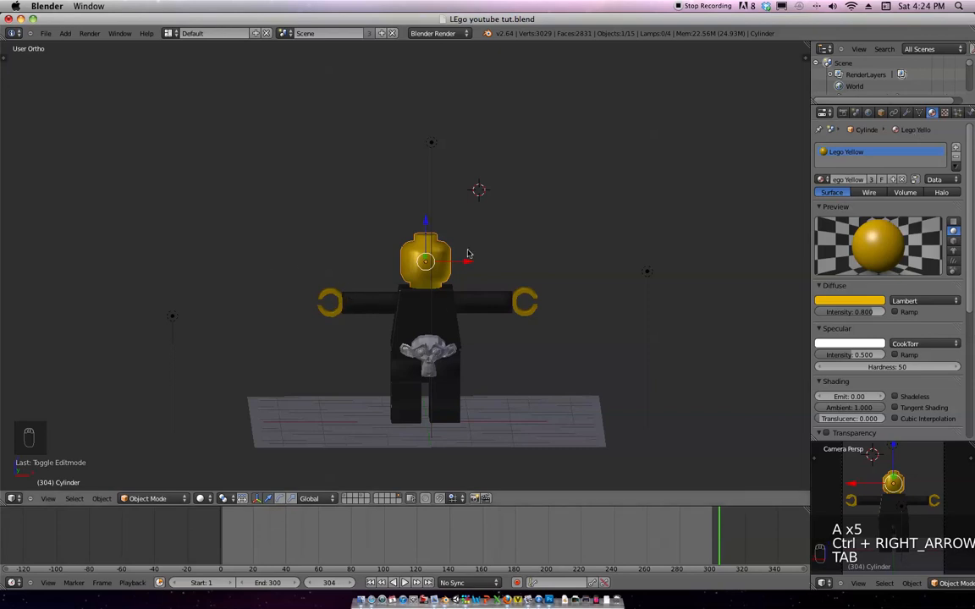
pyautogui.click(946, 113)
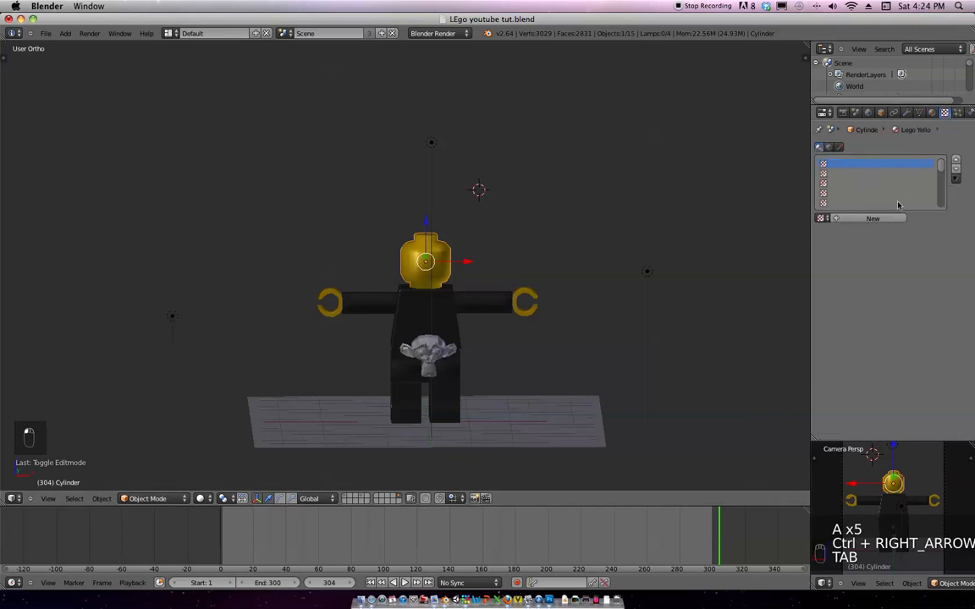
pyautogui.click(872, 218)
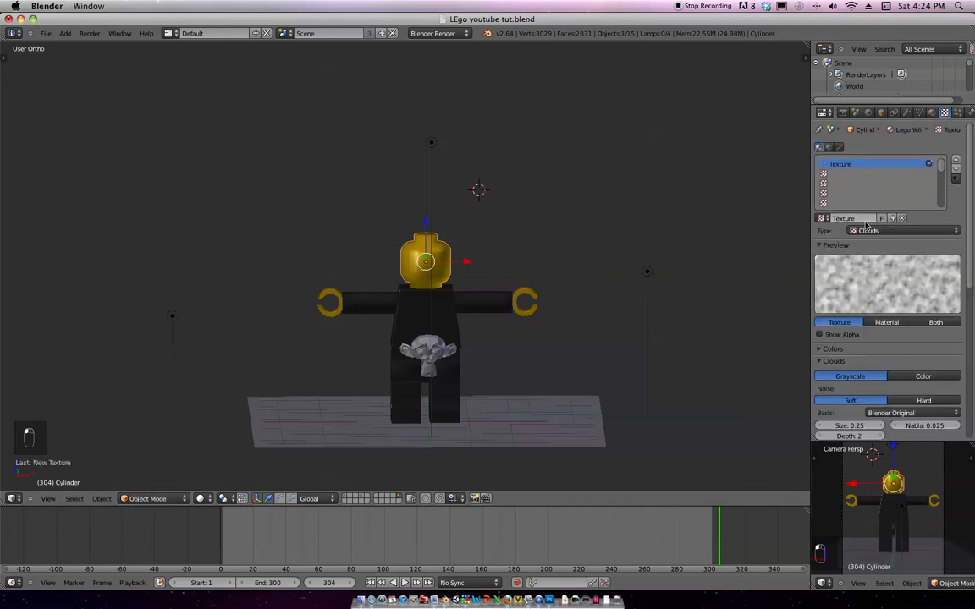
pyautogui.click(888, 231)
pyautogui.click(881, 165)
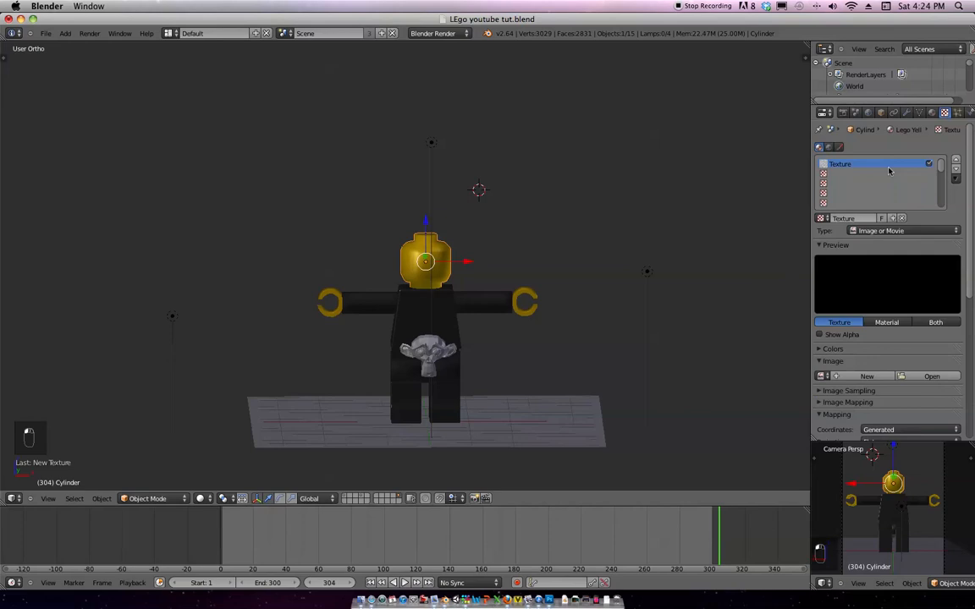
# Load HEad Uv Layout5.psd from the LEGO folder as the texture's image, using thumbnails to find it.
pyautogui.scroll(-3, 896, 277)
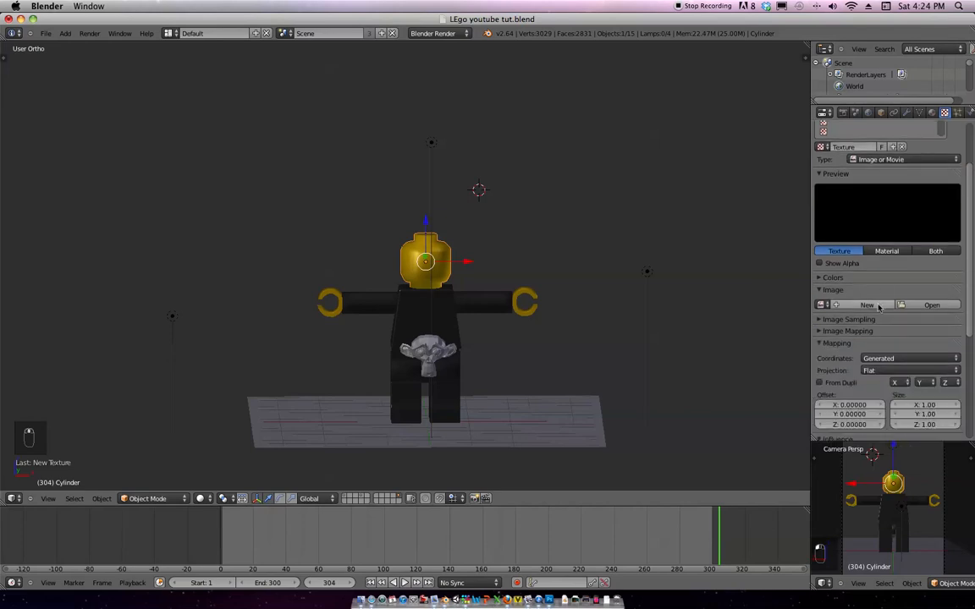
pyautogui.click(924, 305)
pyautogui.click(931, 78)
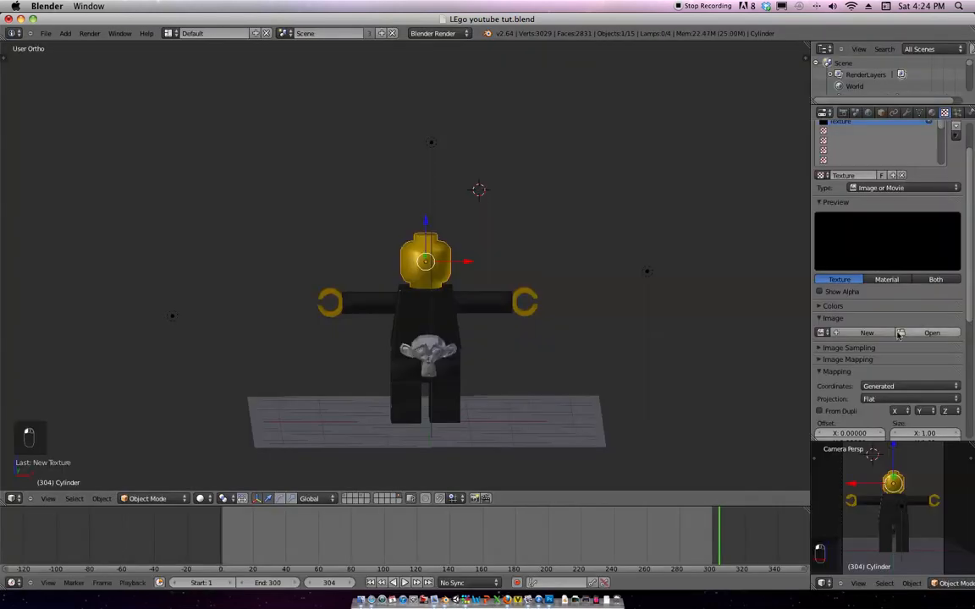
pyautogui.click(917, 331)
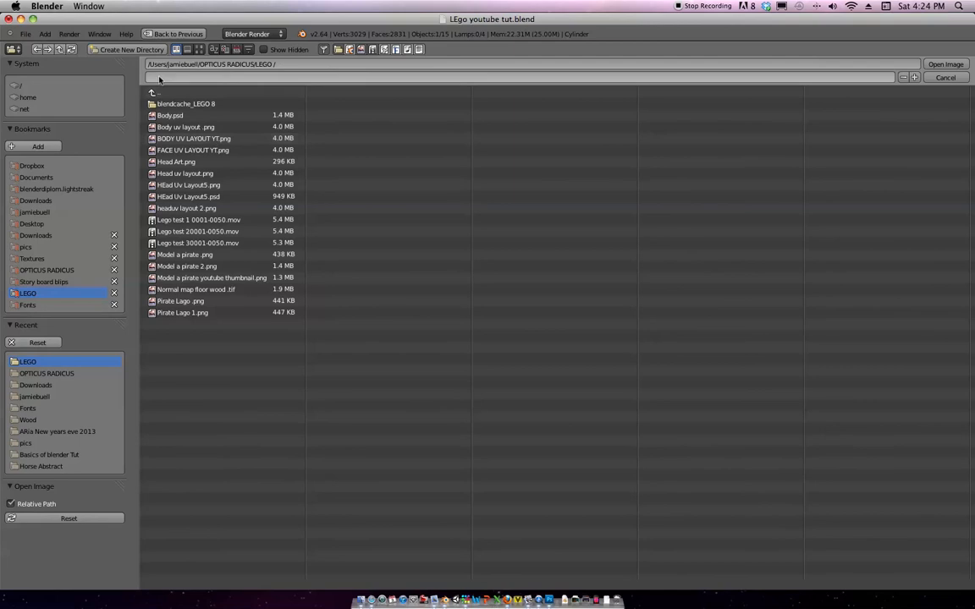
pyautogui.click(198, 49)
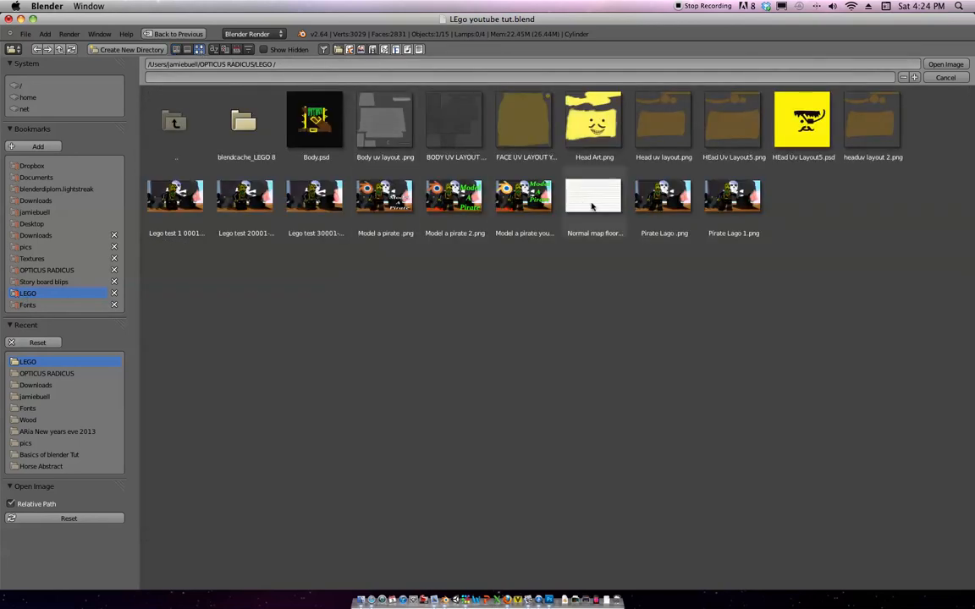
pyautogui.click(806, 127)
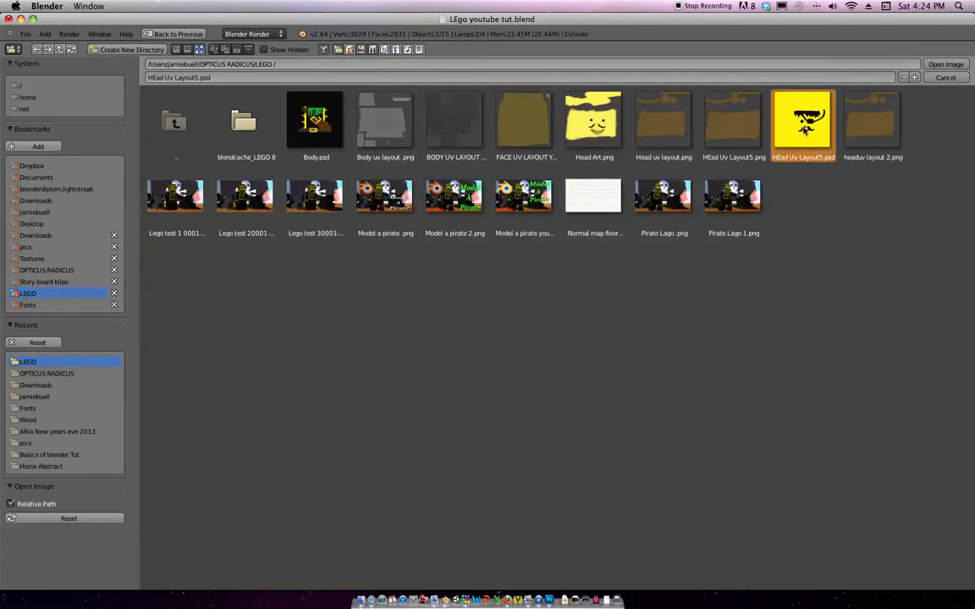
pyautogui.click(945, 66)
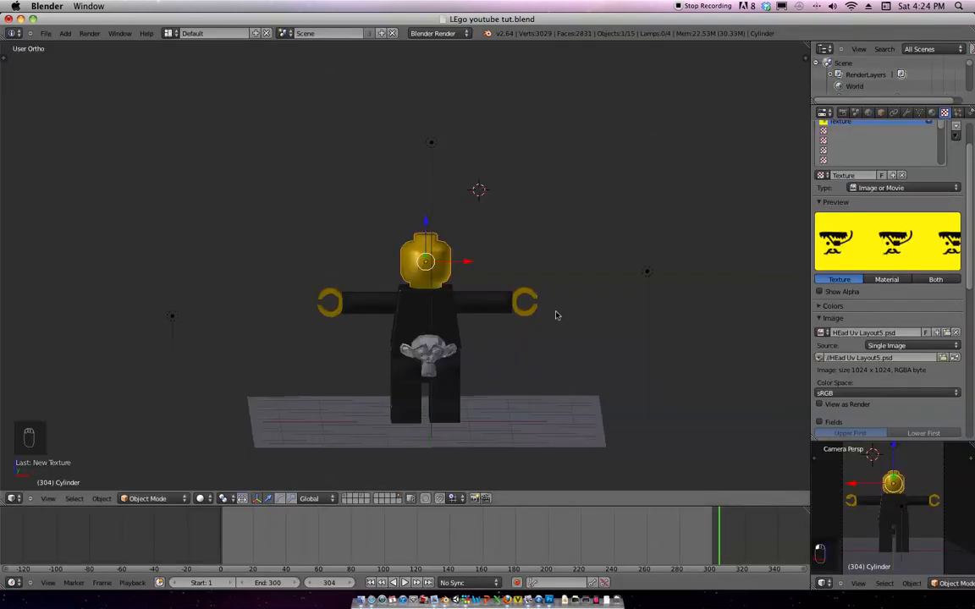
# Set the texture's mapping coordinates to UV and its map to UVMap.
pyautogui.scroll(-6, 888, 271)
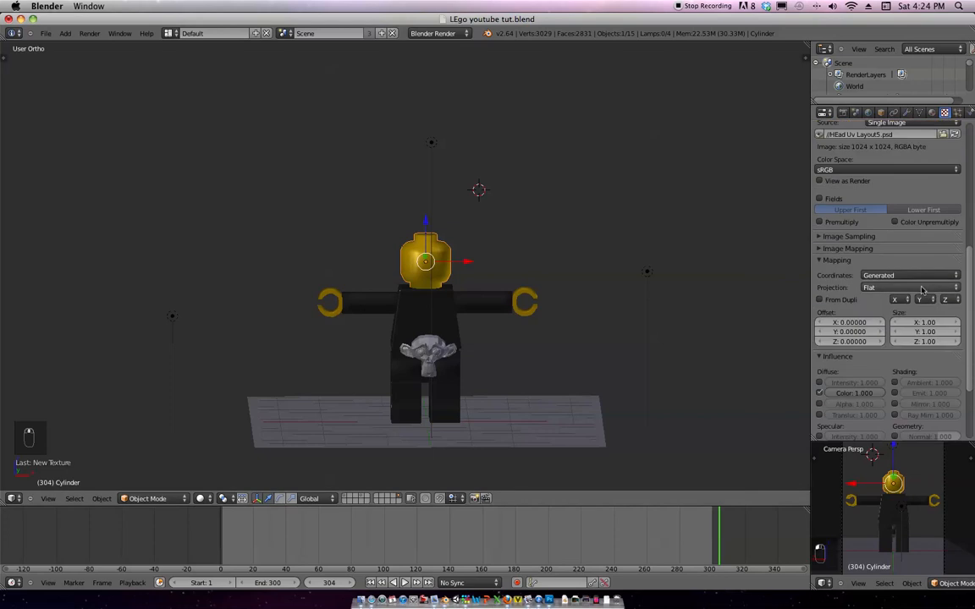
pyautogui.click(897, 275)
pyautogui.click(871, 233)
pyautogui.click(898, 287)
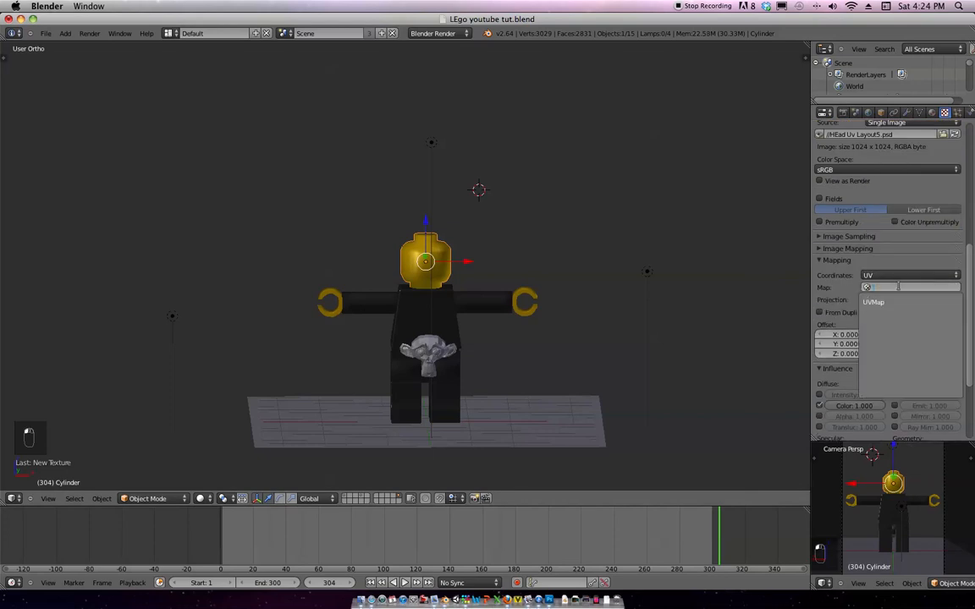
pyautogui.click(888, 301)
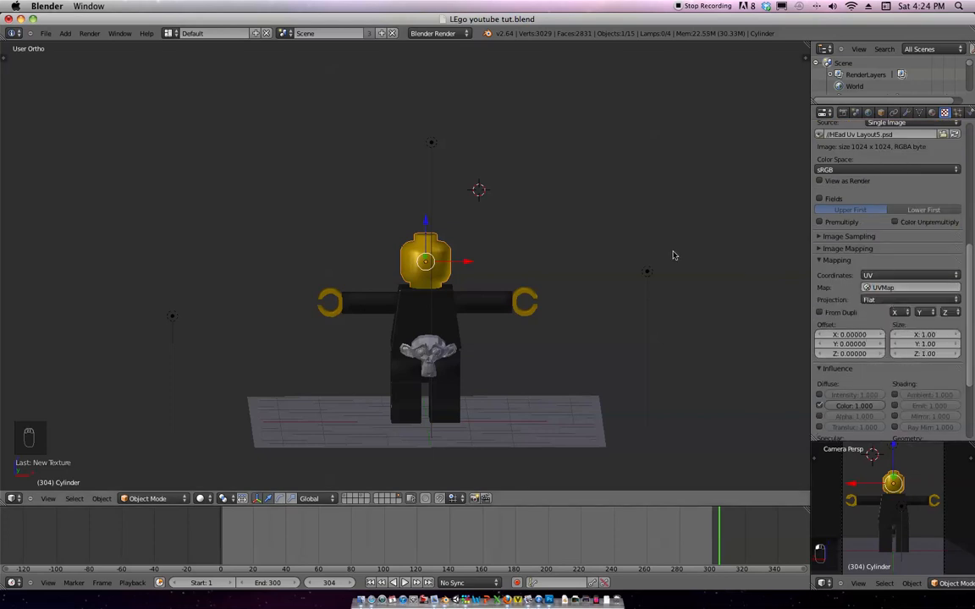
# Return to the UV Editing layout and select all of the head's geometry in Edit Mode.
pyautogui.hotkey('ctrl', 'Left')
pyautogui.hotkey('ctrl', 'Left')
pyautogui.hotkey('ctrl', 'Left')
pyautogui.hotkey('ctrl', 'Left')
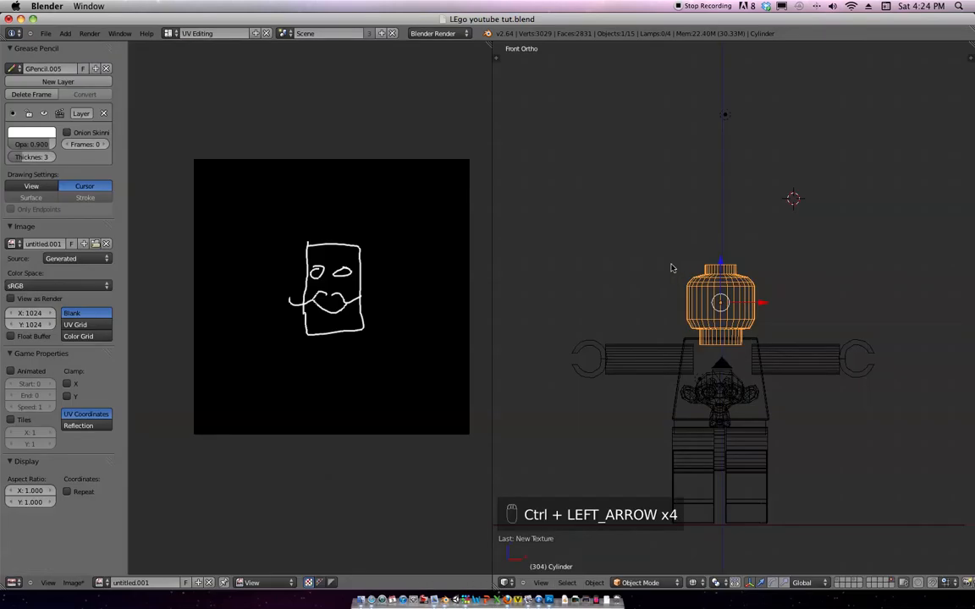
pyautogui.press('Tab')
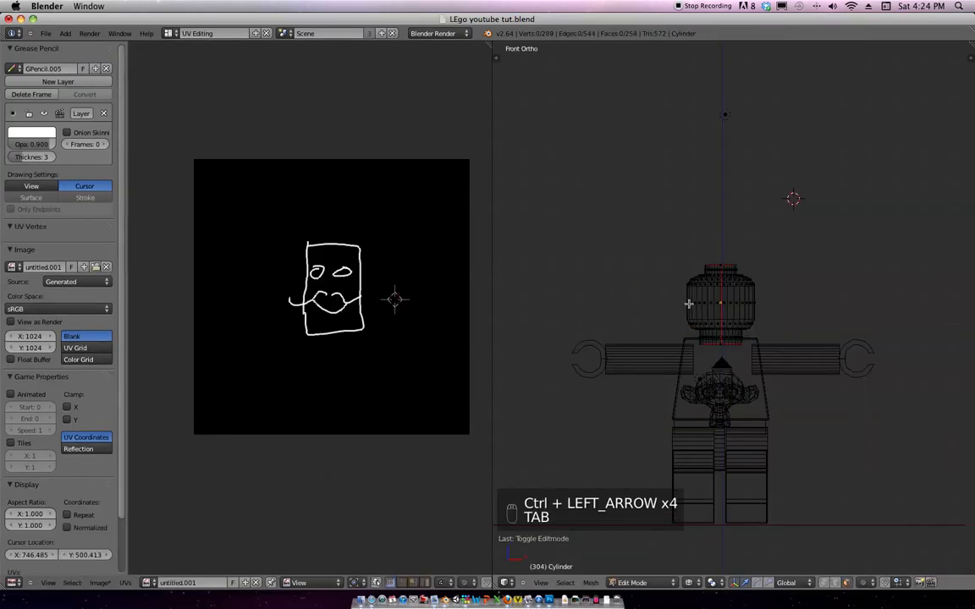
pyautogui.press('a')
pyautogui.press('a')
# Display HEad Uv Layout5.psd behind the head's UVs in the image editor.
pyautogui.scroll(-5, 34, 169)
pyautogui.scroll(5, 38, 144)
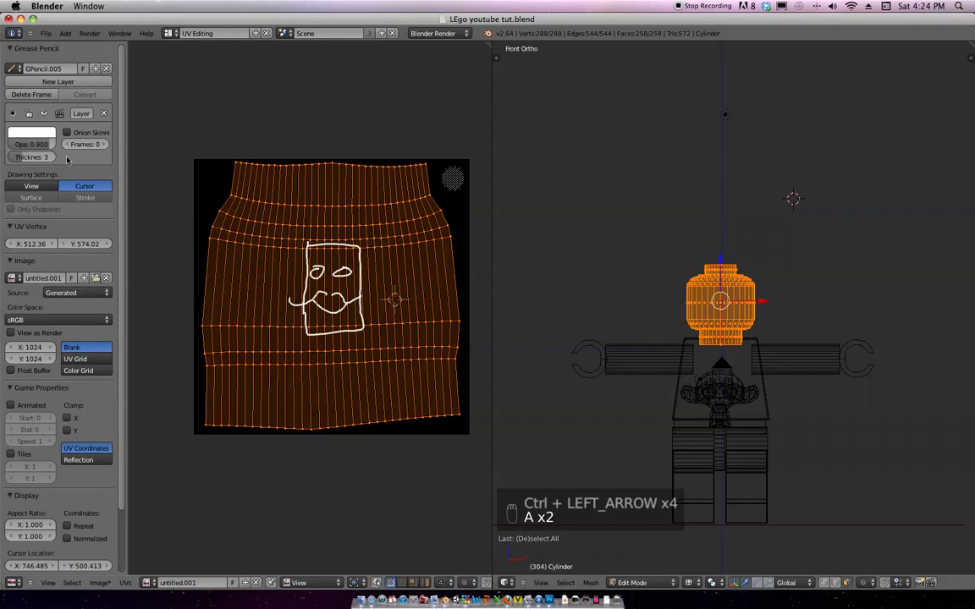
pyautogui.scroll(-3, 25, 152)
pyautogui.click(12, 221)
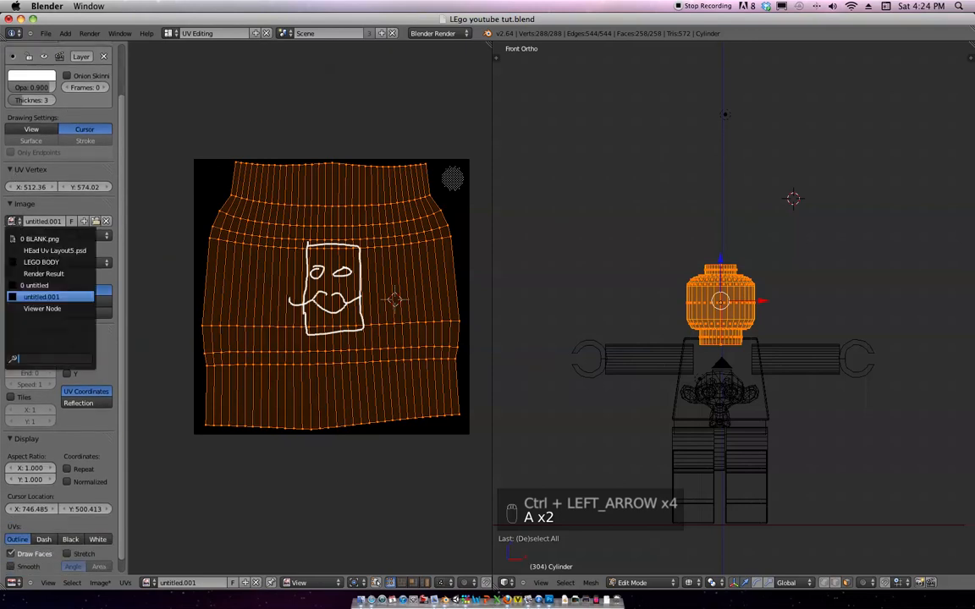
pyautogui.click(51, 250)
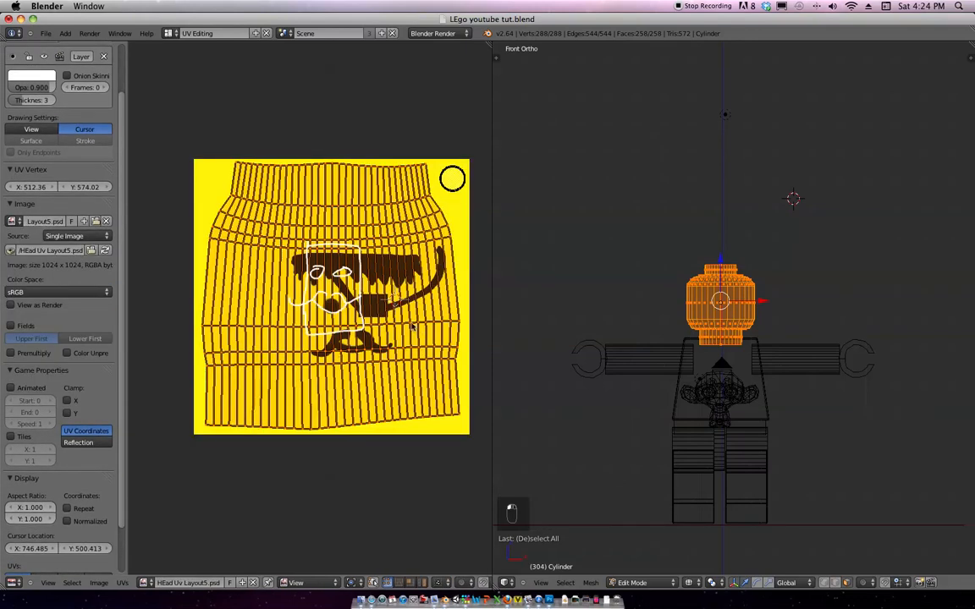
# Reposition the head's whole UV layout slightly over the pirate face image.
pyautogui.press('g')
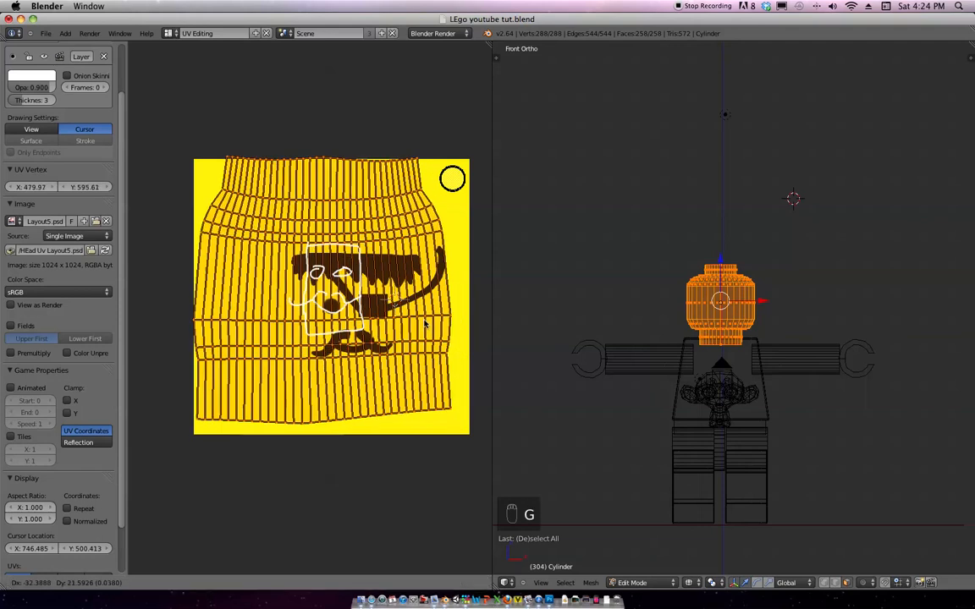
pyautogui.click(425, 328)
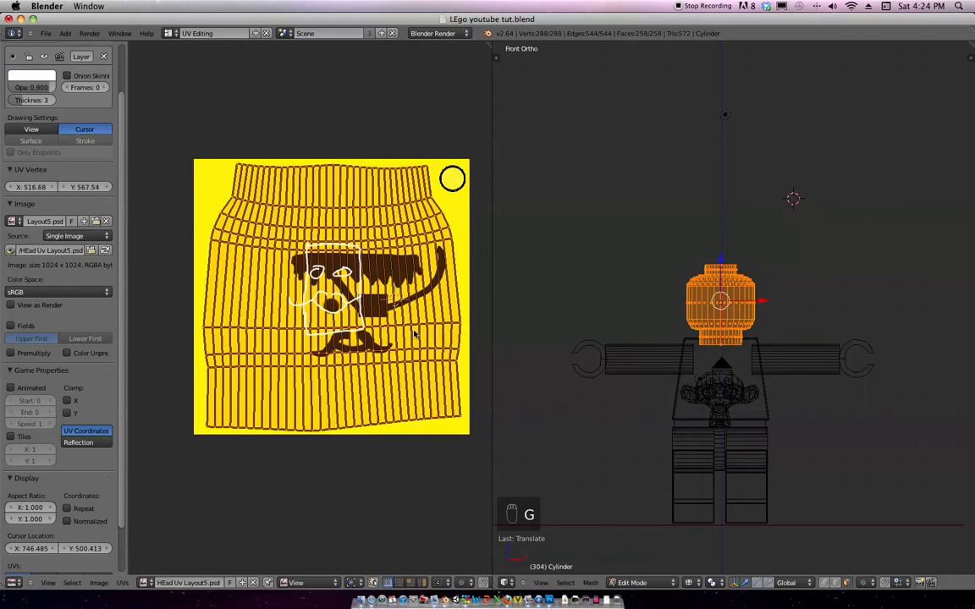
pyautogui.press('g')
pyautogui.click(423, 326)
# Reposition the head's whole UV layout slightly to the right over the pirate face image.
pyautogui.click(98, 583)
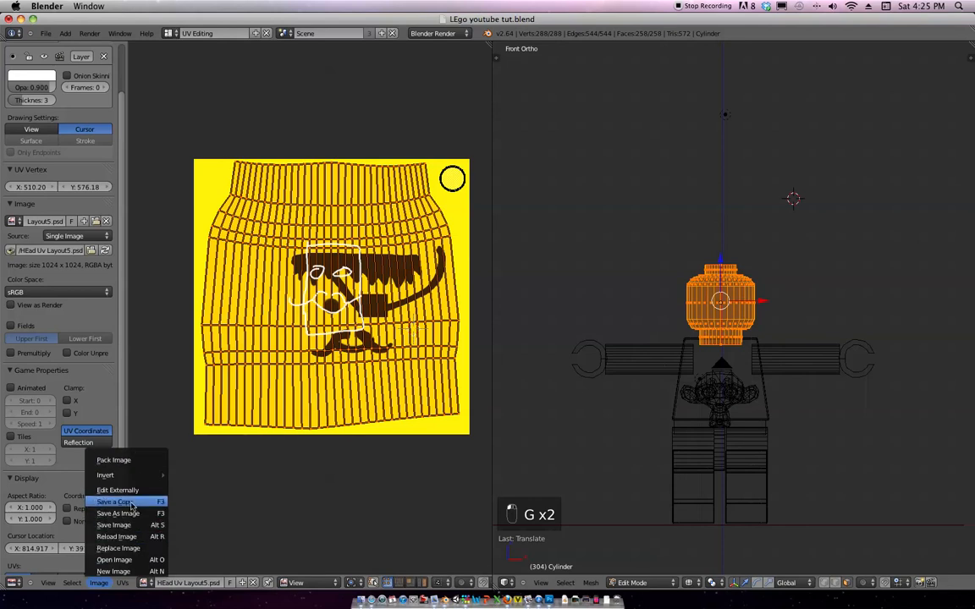
pyautogui.click(299, 468)
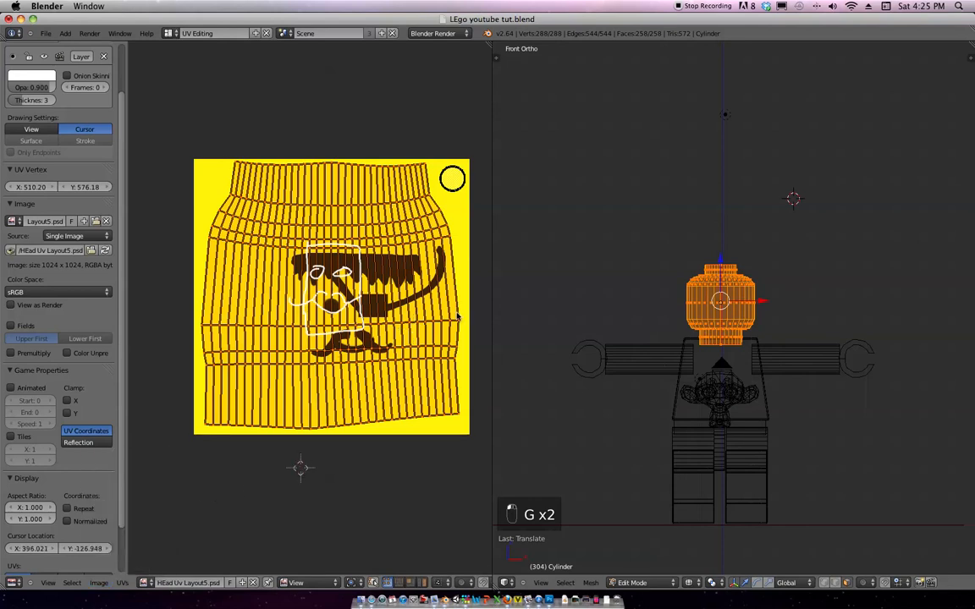
pyautogui.press('g')
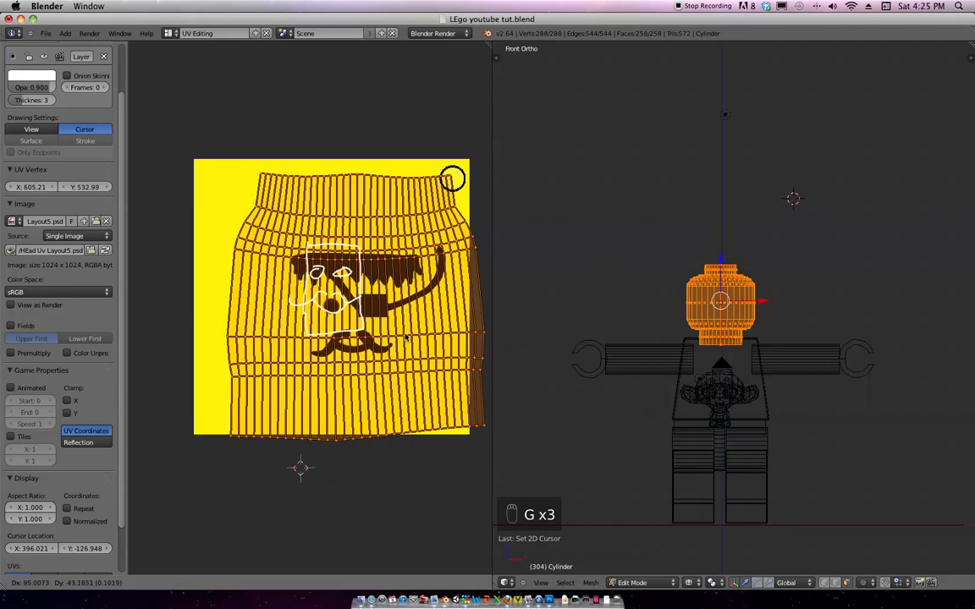
pyautogui.click(438, 326)
# Try scaling down and shifting the head's UV layout over the face image, and undo those transforms.
pyautogui.press('s')
pyautogui.press('g')
pyautogui.press('s')
pyautogui.press('super+z')
pyautogui.press('super+z')
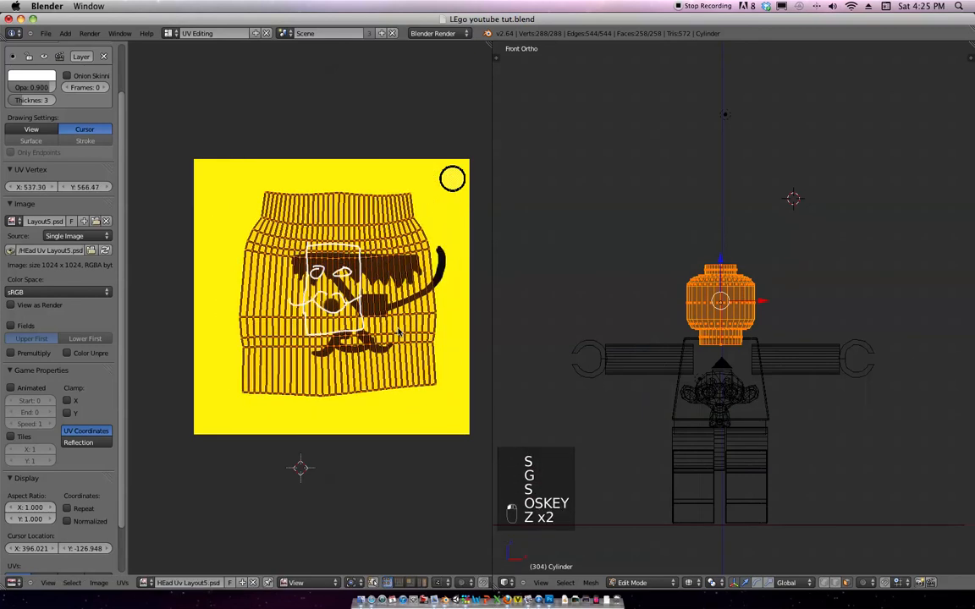
pyautogui.press('super+z')
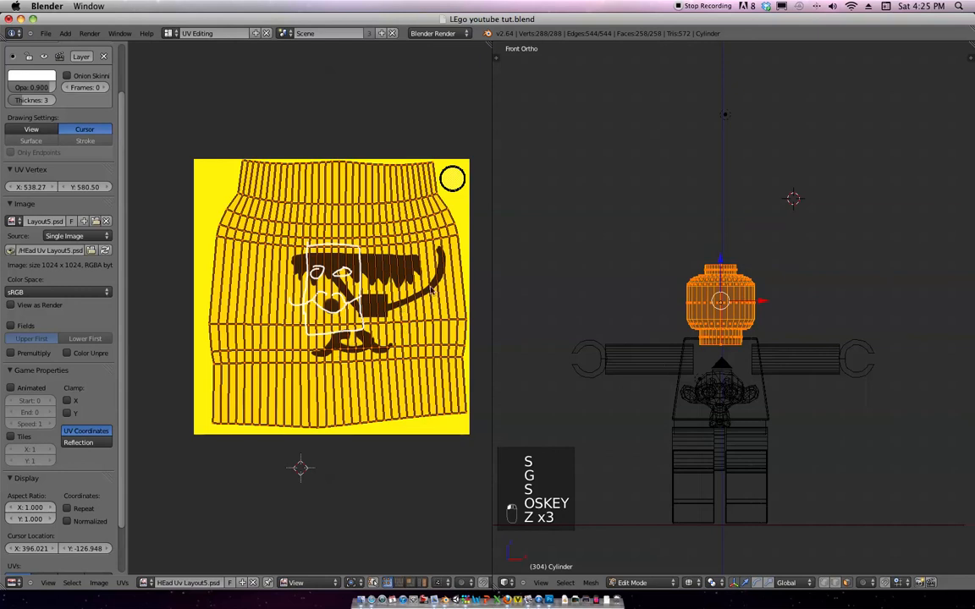
# Minimise the Blender window, switch to Photoshop and create a new blank document.
pyautogui.click(21, 17)
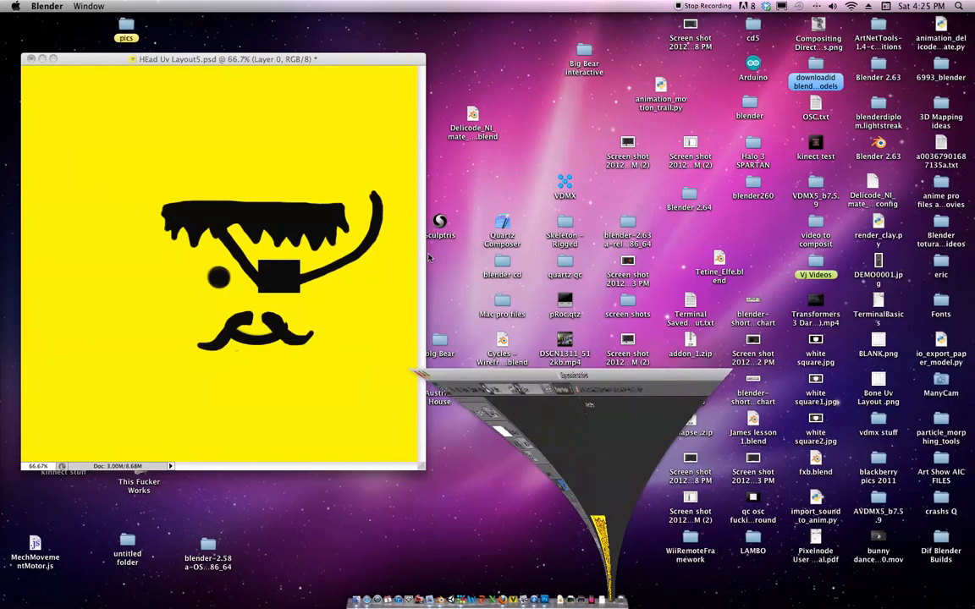
pyautogui.click(337, 217)
pyautogui.click(92, 8)
pyautogui.click(100, 23)
pyautogui.click(632, 215)
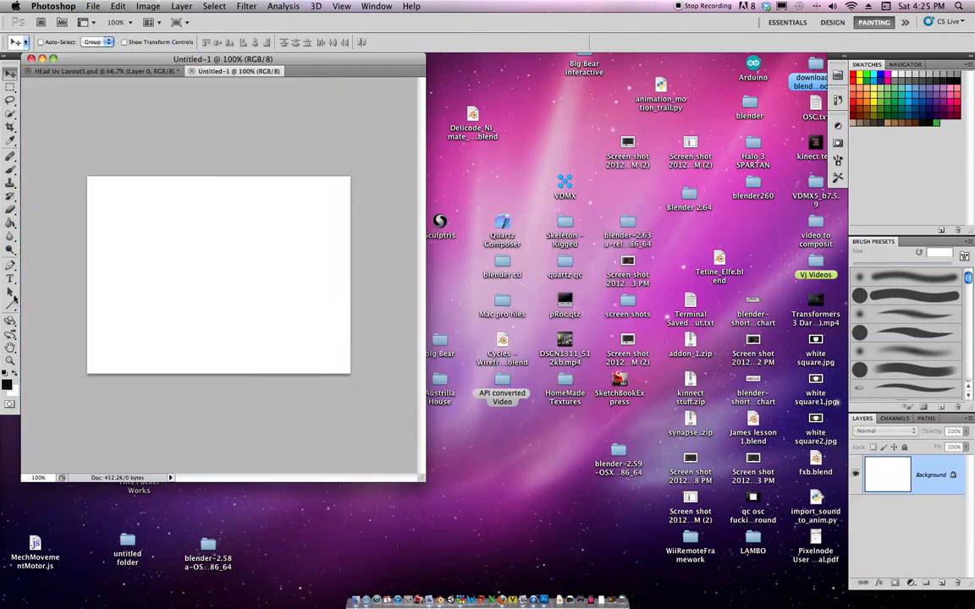
# Enlarge the document window and zoom in on the blank canvas to 194%.
pyautogui.click(10, 360)
pyautogui.moveTo(163, 272); pyautogui.dragTo(218, 292)
pyautogui.moveTo(429, 484); pyautogui.dragTo(642, 585)
pyautogui.moveTo(423, 367)
pyautogui.mouseDown()
pyautogui.moveTo(437, 370)
pyautogui.moveTo(429, 362)
pyautogui.mouseUp()
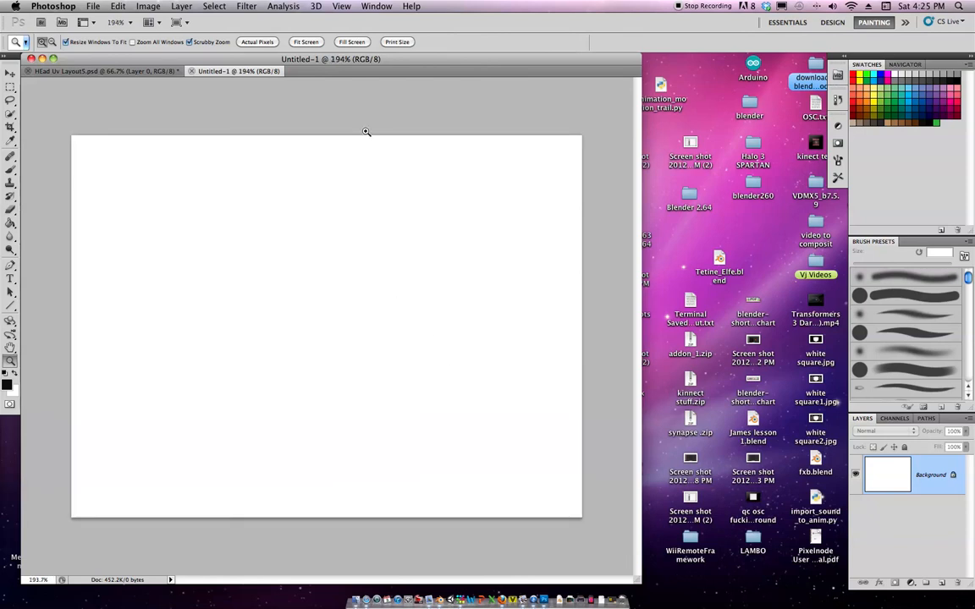
# Start opening a file, search for LEGO FOLDER and go into the LEGO folder.
pyautogui.click(92, 7)
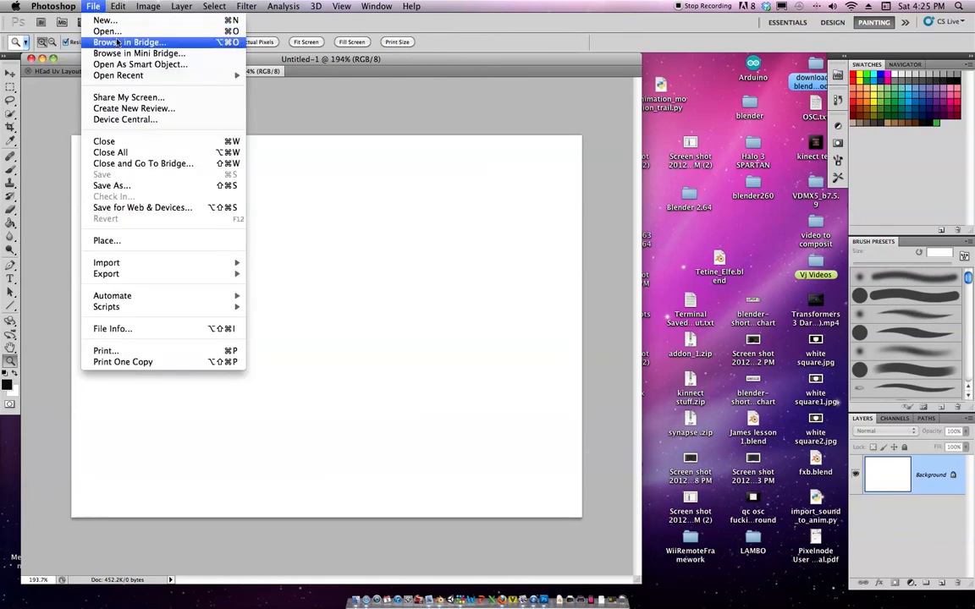
pyautogui.click(106, 31)
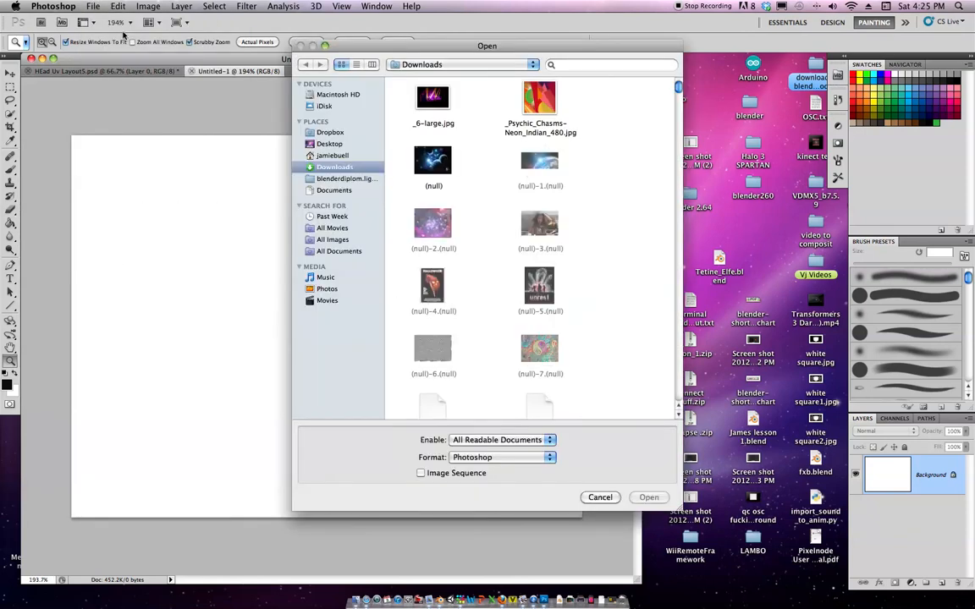
pyautogui.click(454, 65)
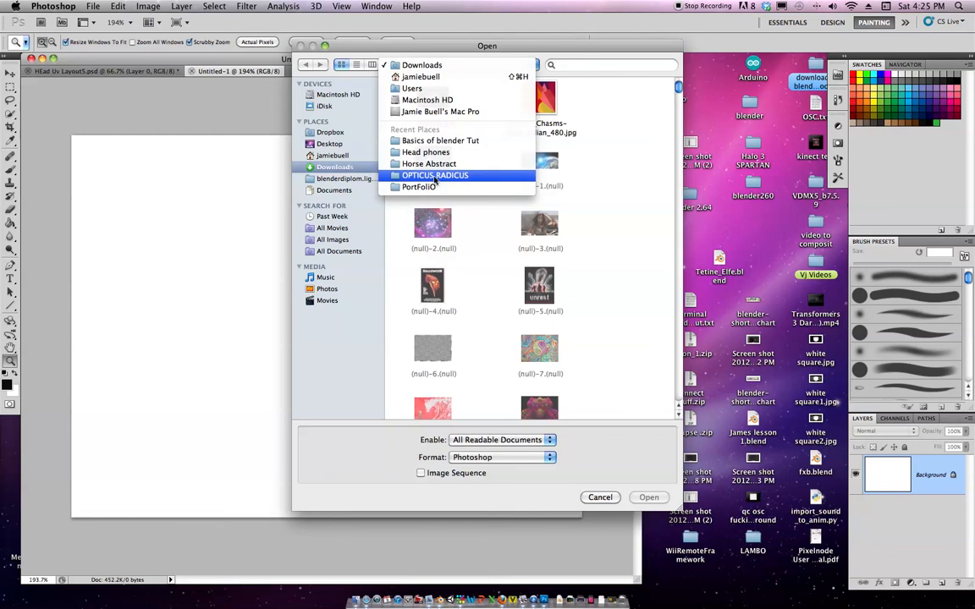
pyautogui.click(435, 176)
pyautogui.moveTo(677, 88); pyautogui.dragTo(678, 137)
pyautogui.click(548, 66)
pyautogui.write('LEGO FOLDER')
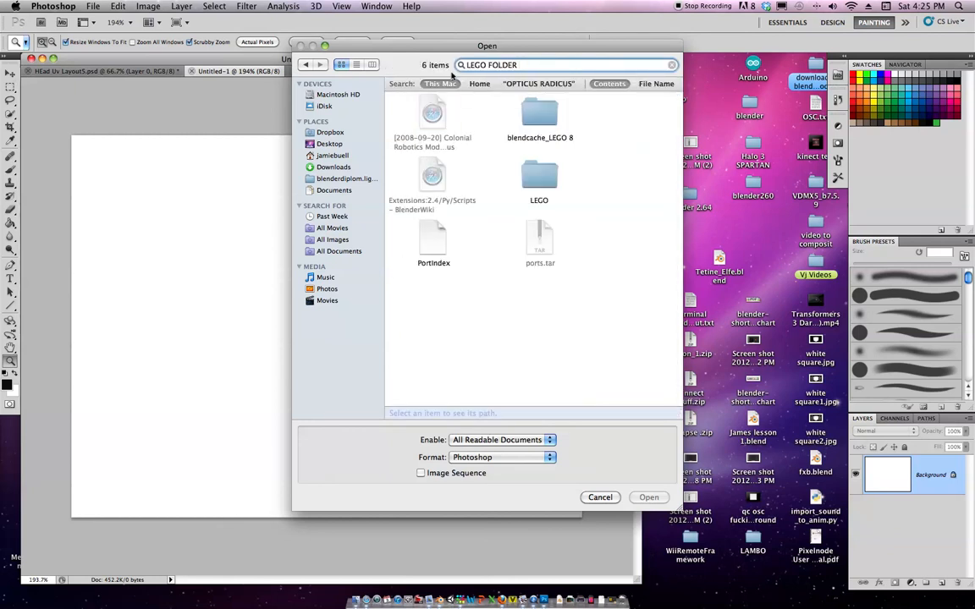
pyautogui.click(542, 179)
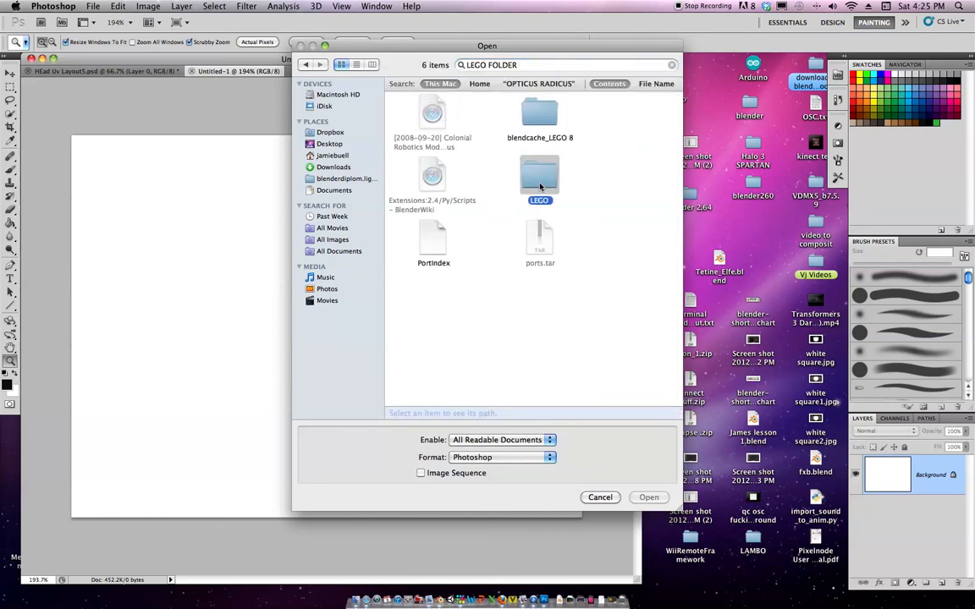
pyautogui.doubleClick(546, 180)
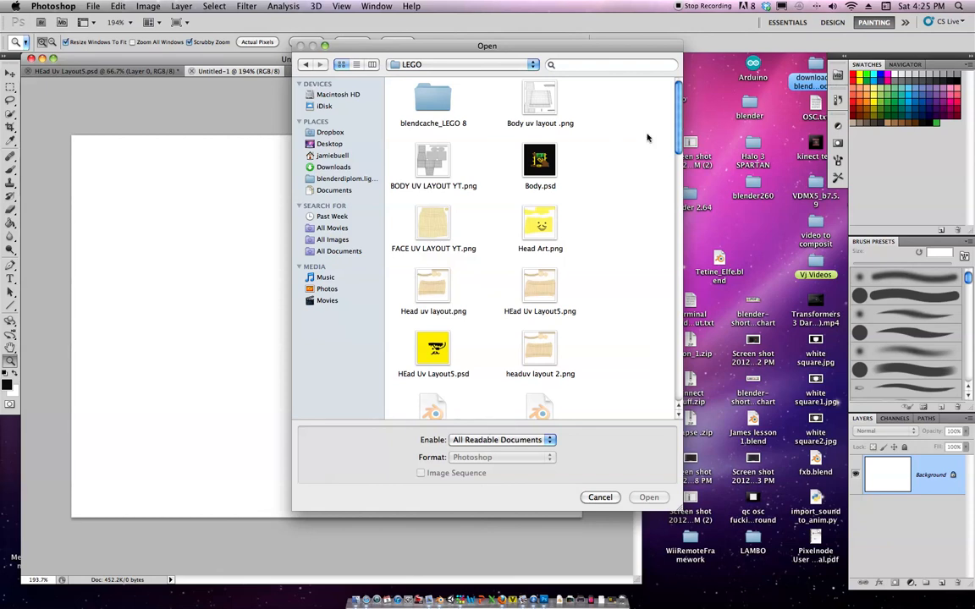
# Open the exported head layout image FACE UV LAYOUT YT.png from the LEGO folder.
pyautogui.scroll(-1, 584, 110)
pyautogui.scroll(-2, 682, 125)
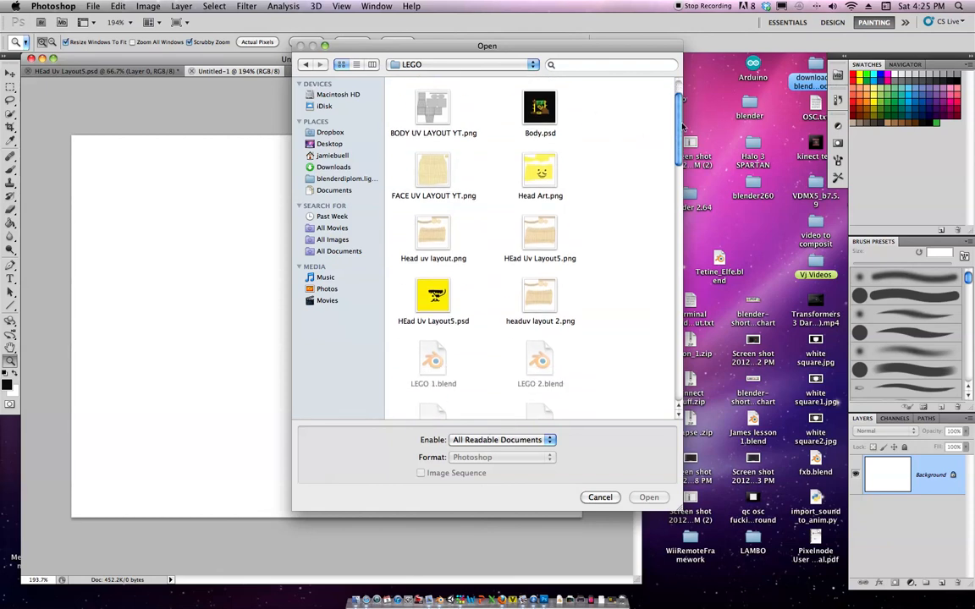
pyautogui.moveTo(682, 125)
pyautogui.mouseDown()
pyautogui.moveTo(673, 355)
pyautogui.moveTo(680, 108)
pyautogui.mouseUp()
pyautogui.click(420, 219)
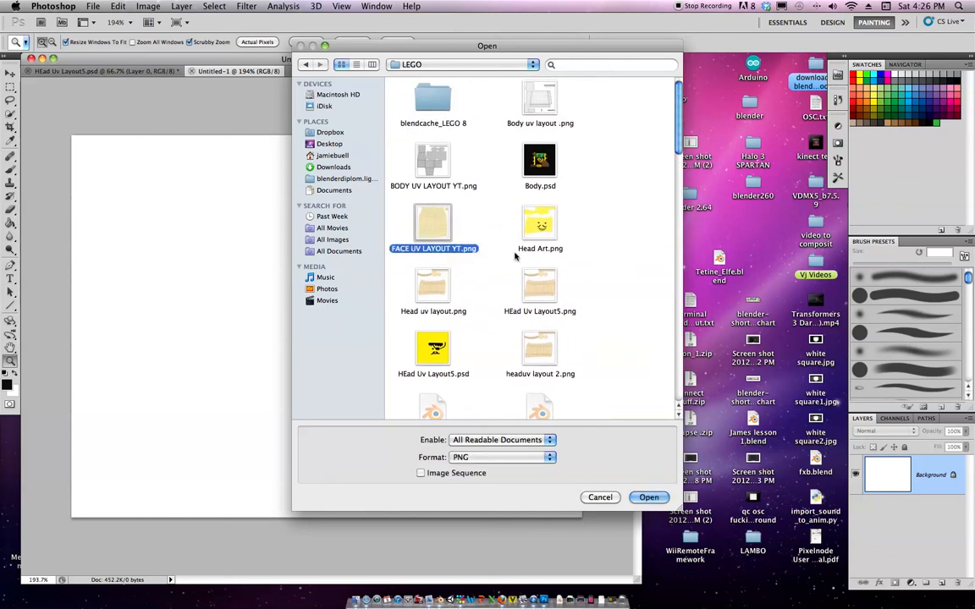
pyautogui.click(649, 498)
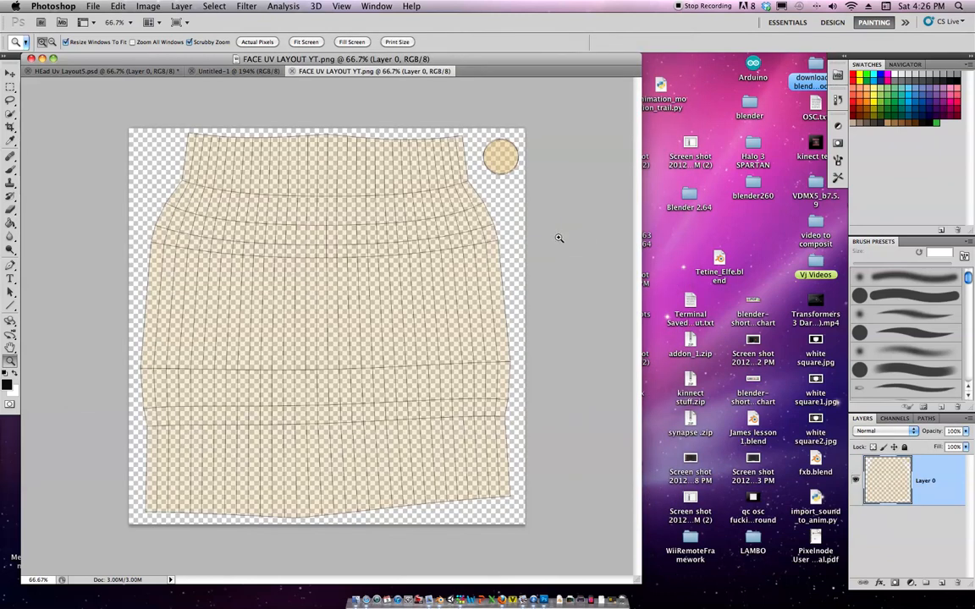
# Add a new empty layer, place it beneath the UV layout layer and make it the active layer.
pyautogui.press('super+alt+shift+n')
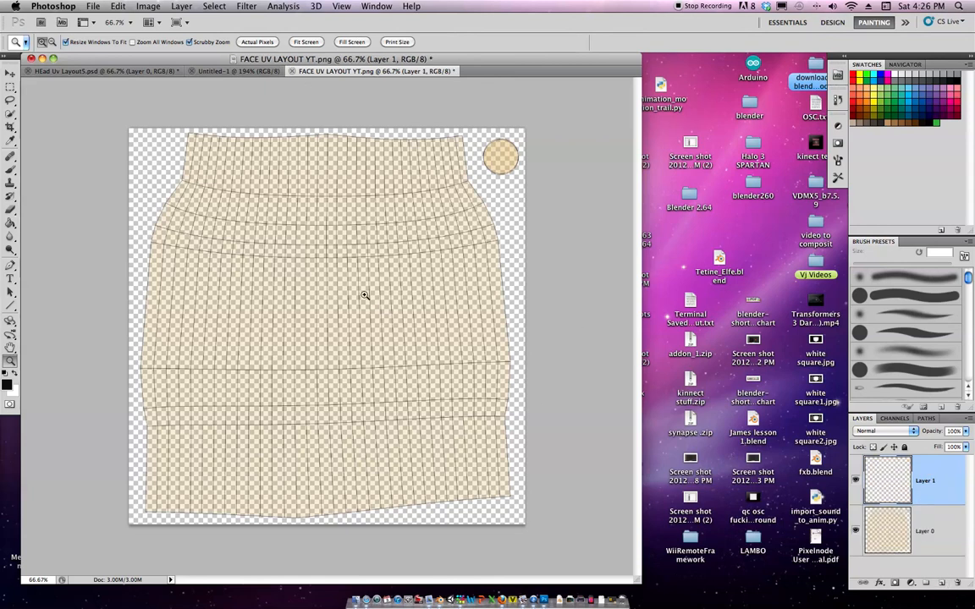
pyautogui.moveTo(895, 528); pyautogui.dragTo(909, 484)
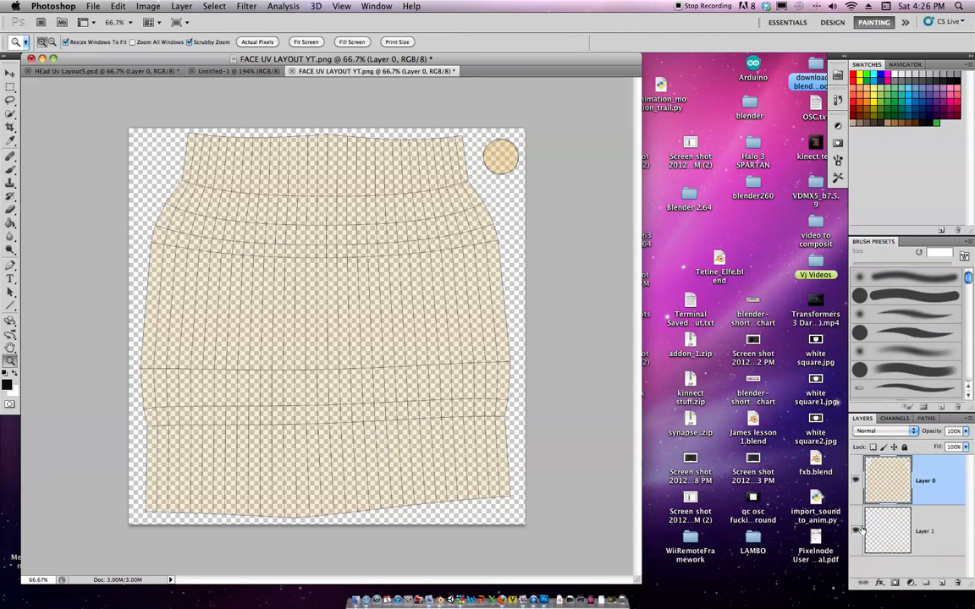
pyautogui.click(907, 531)
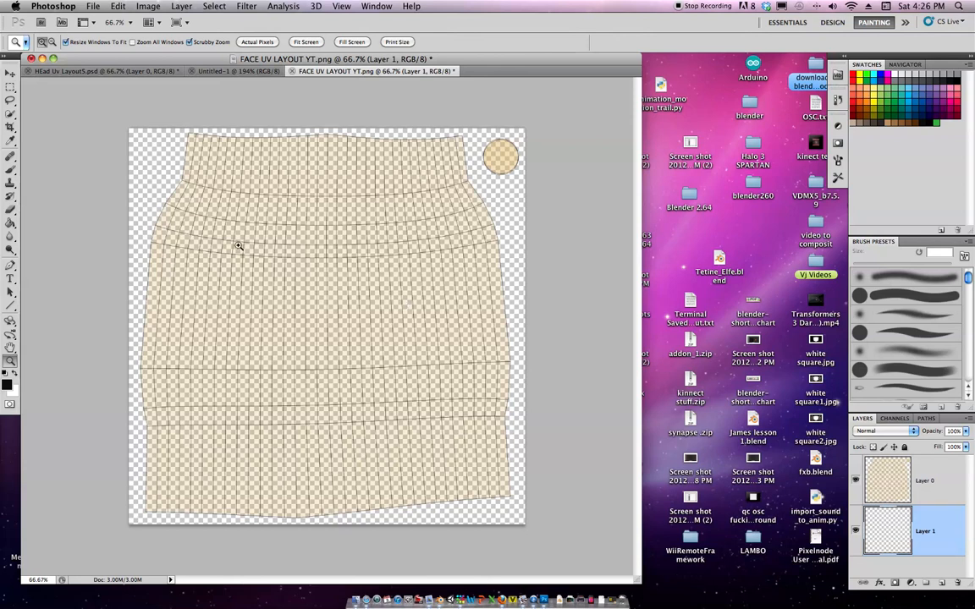
# Reduce the opacity of the UV layout layer to 91%.
pyautogui.click(927, 482)
pyautogui.click(966, 431)
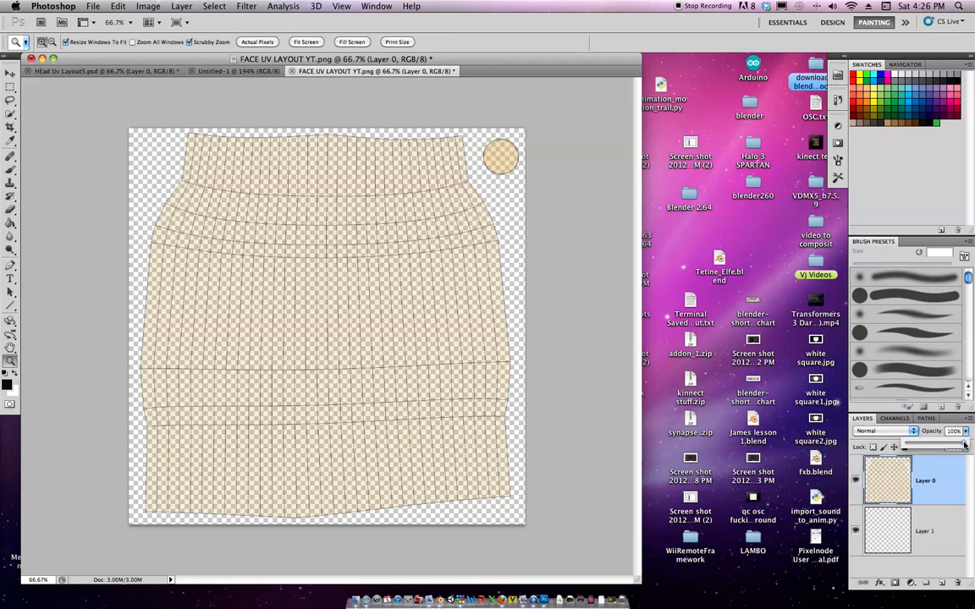
pyautogui.moveTo(963, 443)
pyautogui.mouseDown()
pyautogui.moveTo(906, 447)
pyautogui.moveTo(956, 445)
pyautogui.mouseUp()
pyautogui.click(705, 111)
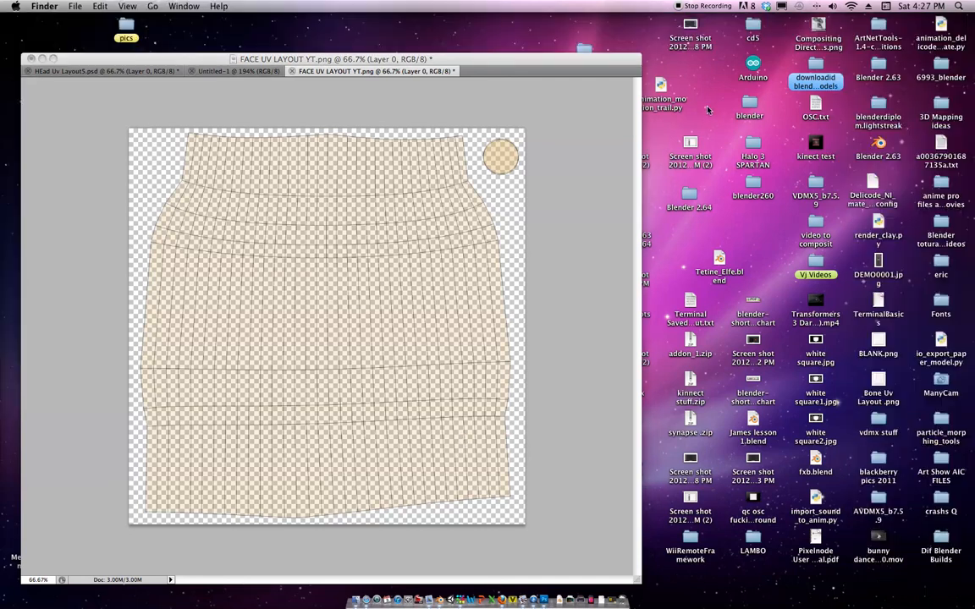
pyautogui.click(554, 94)
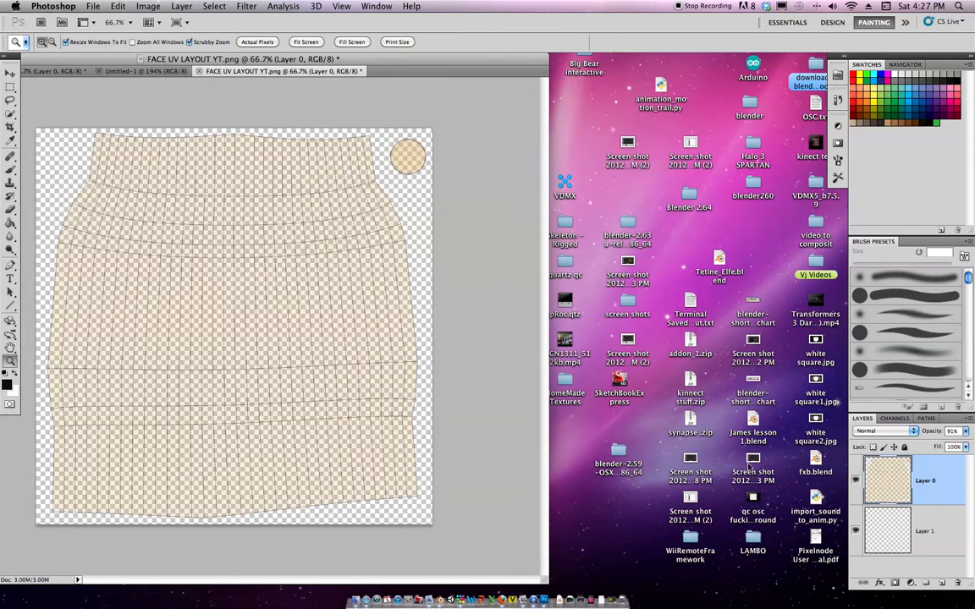
pyautogui.doubleClick(751, 468)
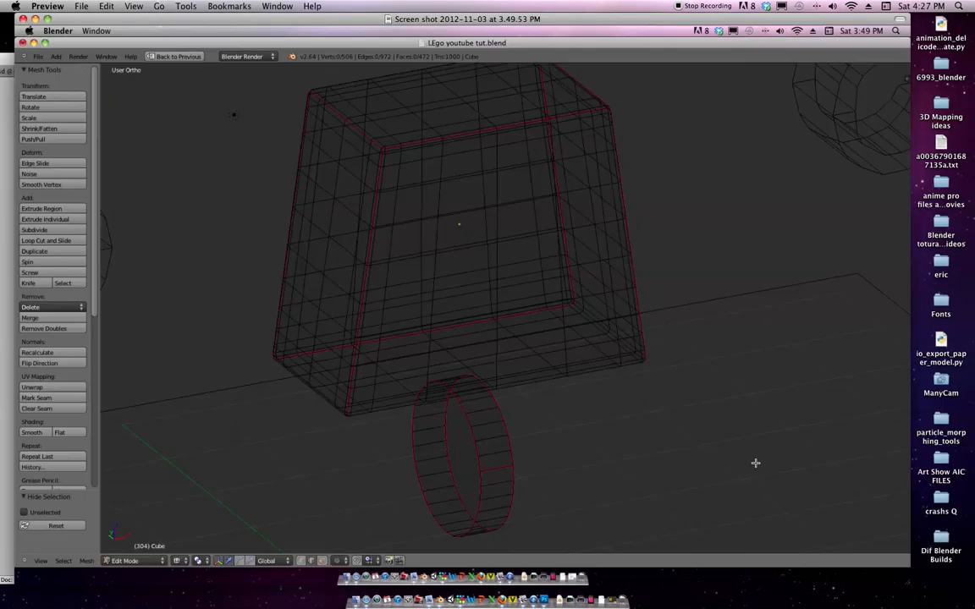
pyautogui.click(22, 18)
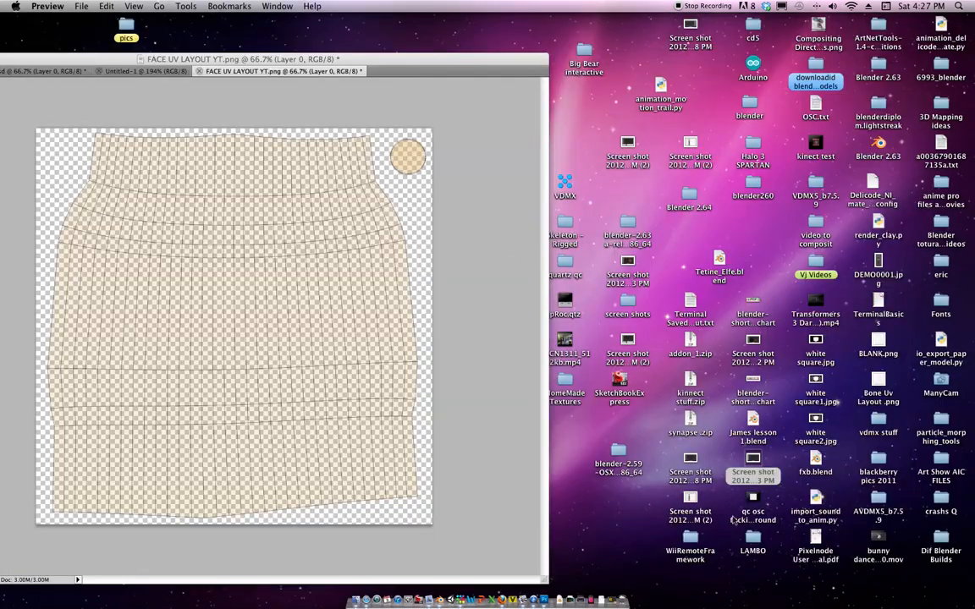
# Check a desktop screenshot for the UV reference and move the Photoshop document window aside to uncover more desktop files.
pyautogui.doubleClick(627, 343)
pyautogui.click(23, 19)
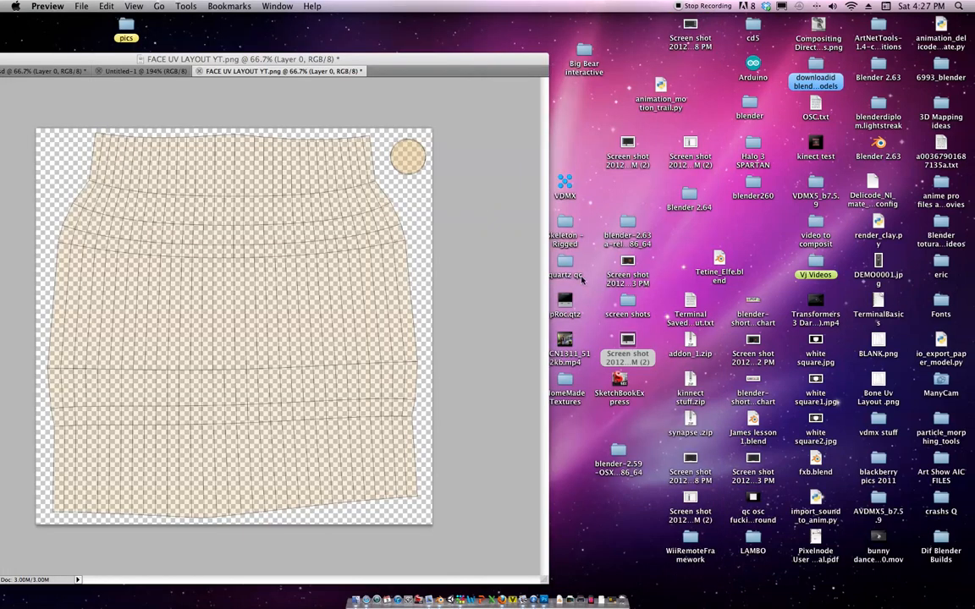
pyautogui.moveTo(478, 65); pyautogui.dragTo(244, 180)
pyautogui.click(638, 162)
pyautogui.click(576, 125)
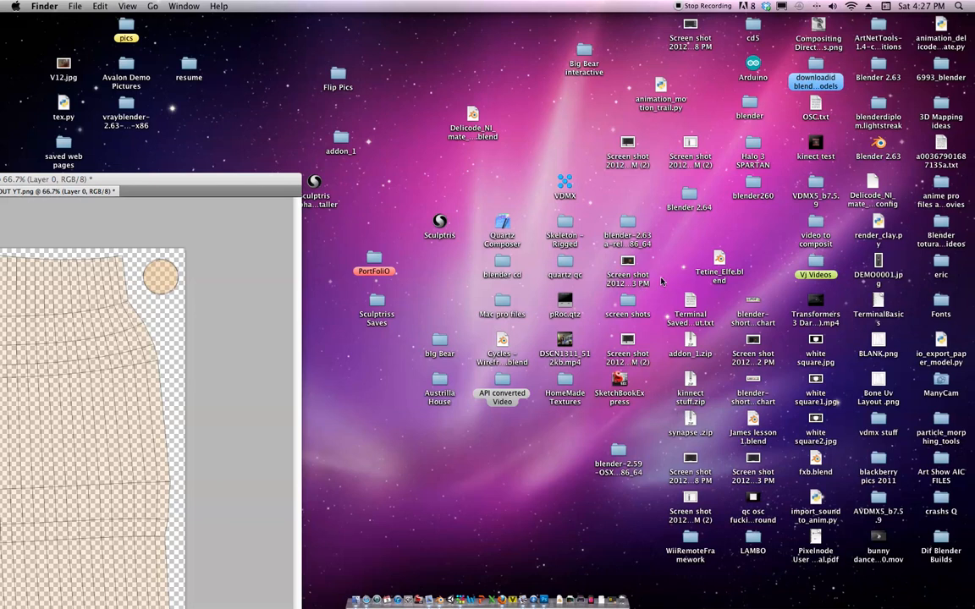
# View two more screenshots from the desktop in Preview to look for the UV reference, closing each one.
pyautogui.scroll(5, 661, 281)
pyautogui.scroll(-5, 662, 280)
pyautogui.scroll(2, 802, 366)
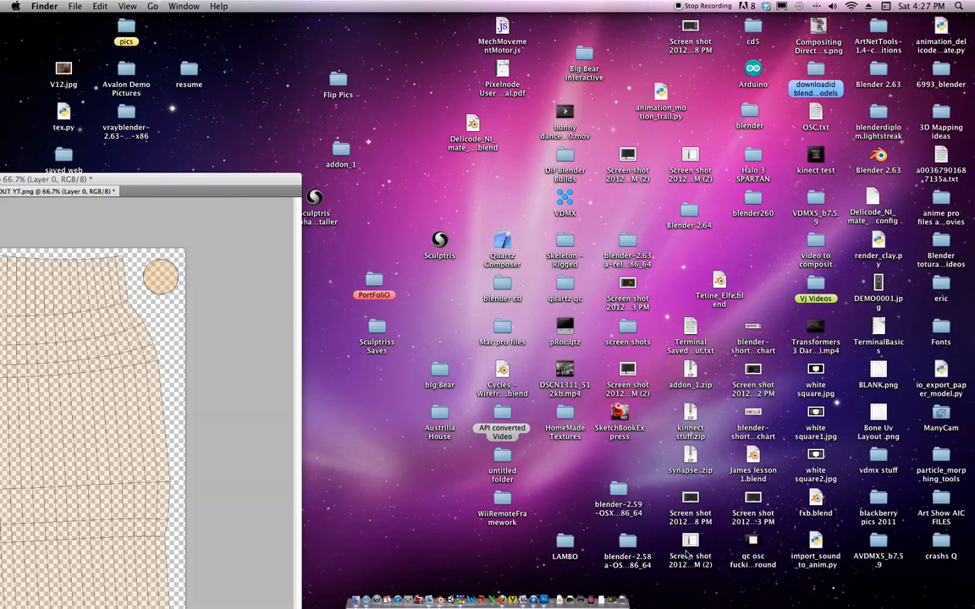
pyautogui.doubleClick(682, 454)
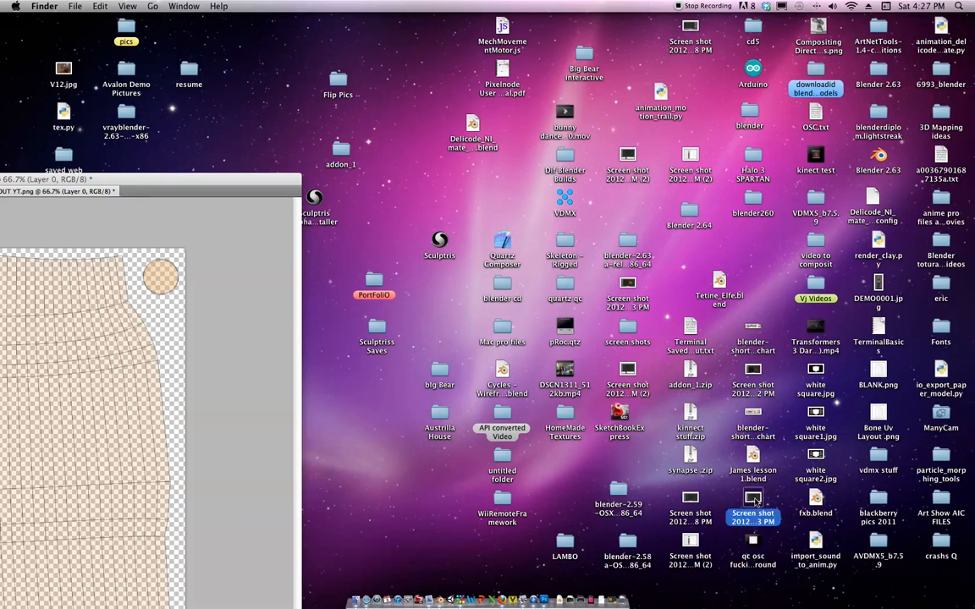
pyautogui.click(23, 19)
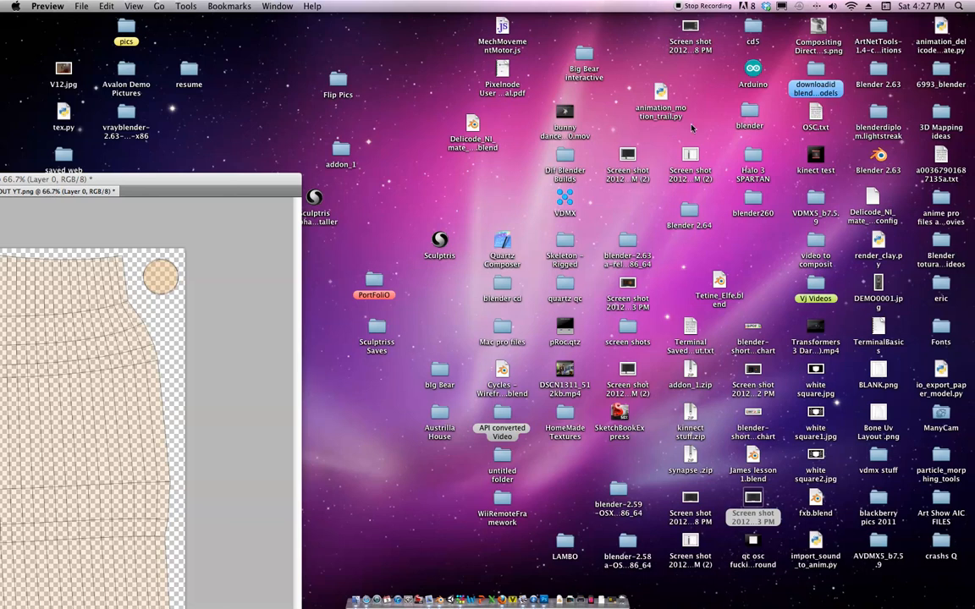
pyautogui.doubleClick(627, 157)
pyautogui.click(23, 20)
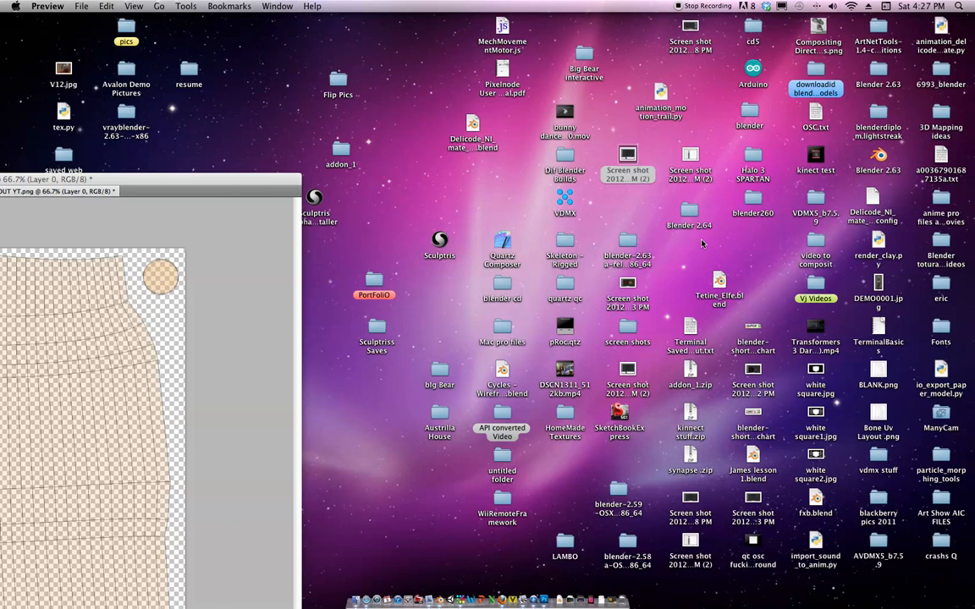
# Search the Mac for "SCREENSHOT 2012 4" in Spotlight and show all results in a Finder window.
pyautogui.click(617, 218)
pyautogui.click(958, 6)
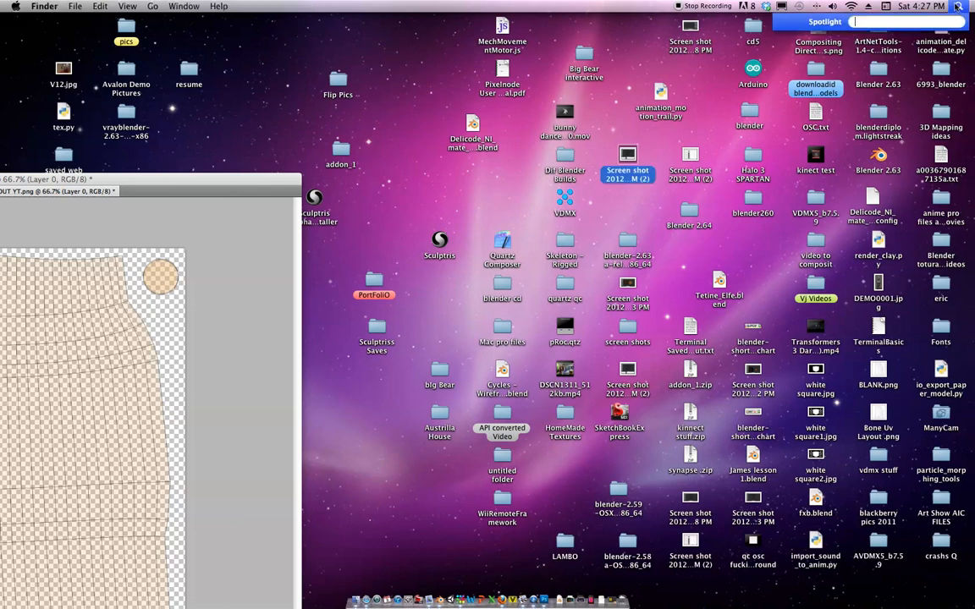
pyautogui.write('SCREENSHOT 2')
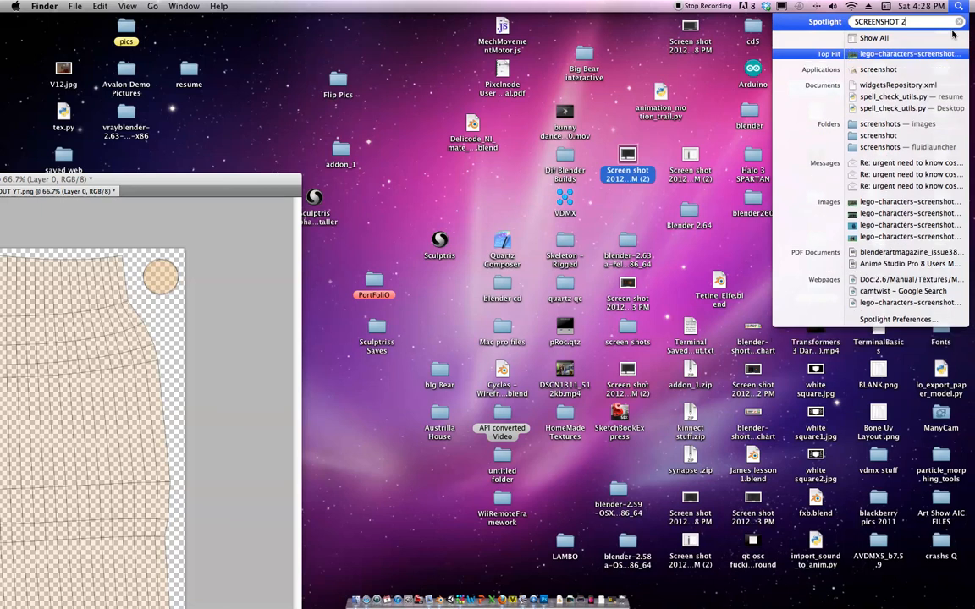
pyautogui.write('012')
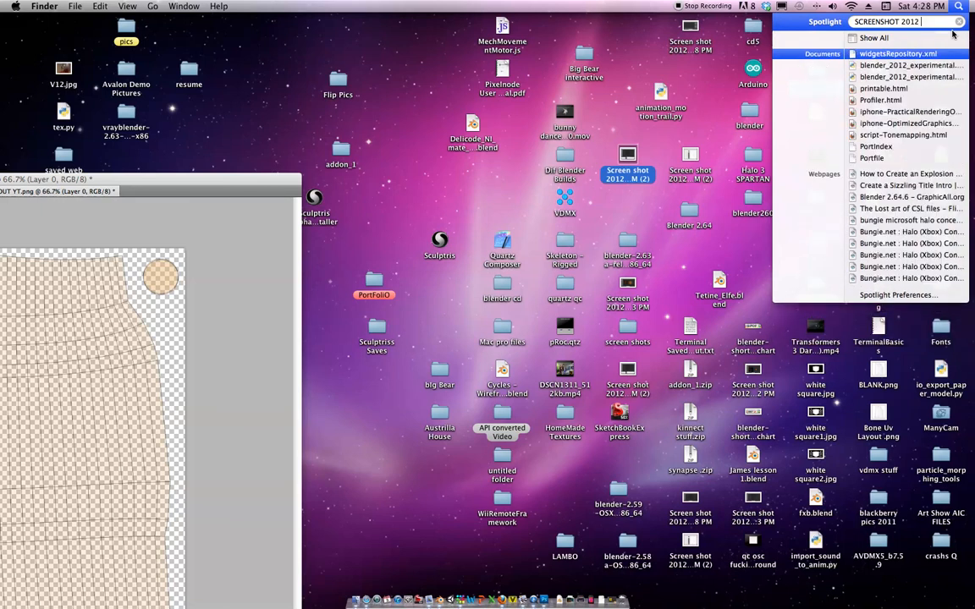
pyautogui.write(' 4PM')
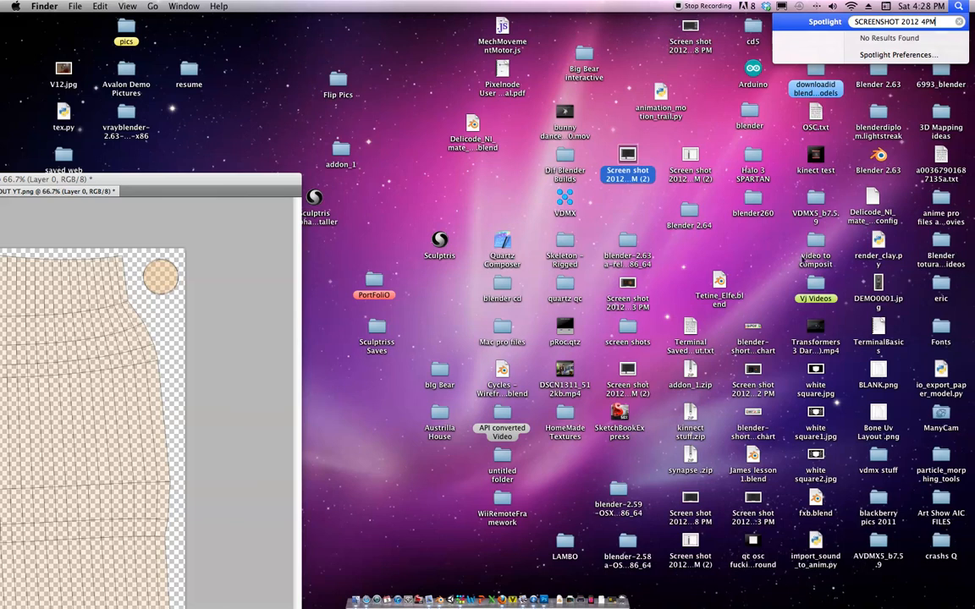
pyautogui.press('BackSpace')
pyautogui.press('BackSpace')
pyautogui.click(937, 39)
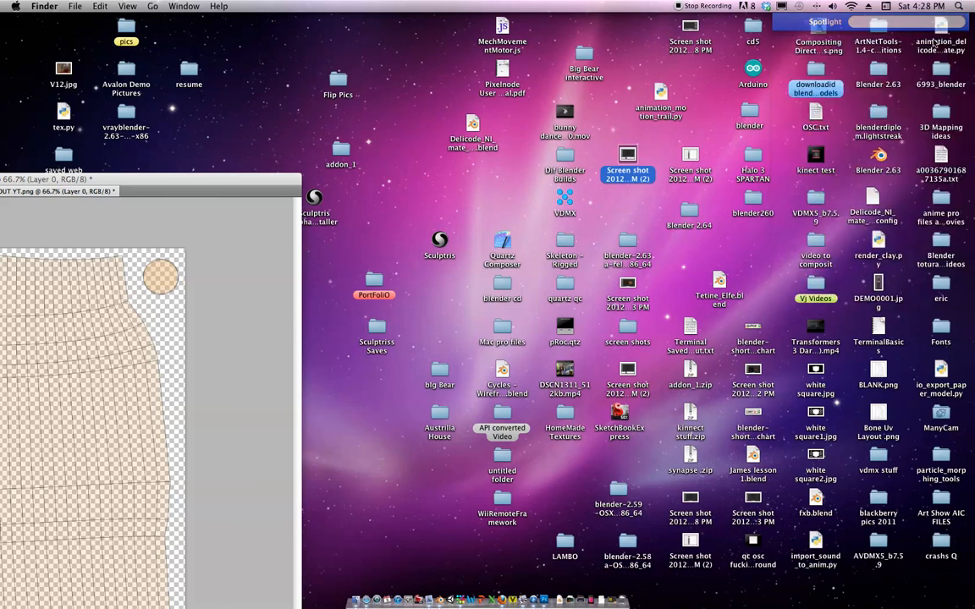
pyautogui.moveTo(831, 123); pyautogui.dragTo(832, 247)
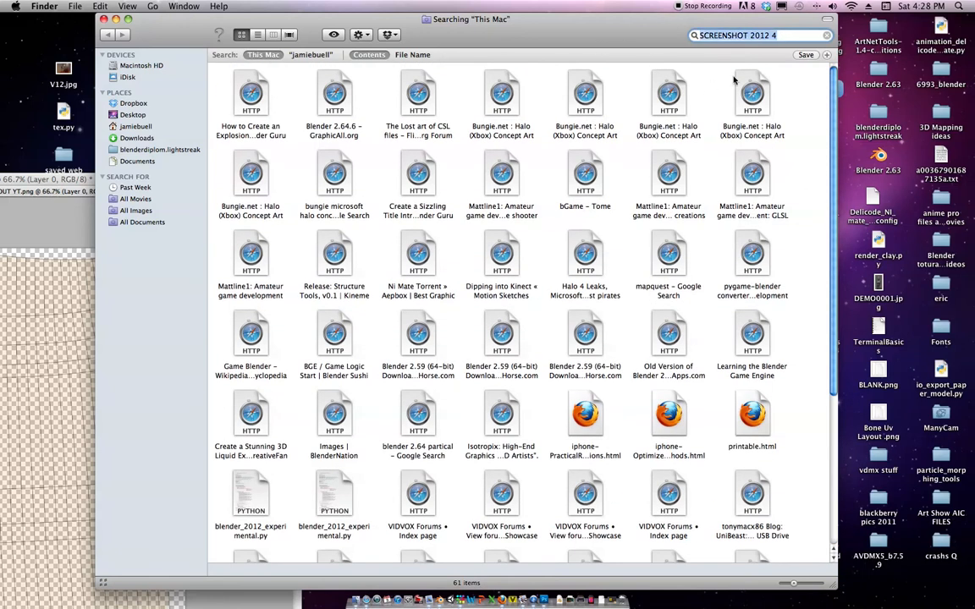
# Change the Finder search to "screen shot 2012-10 4" and shift its window aside.
pyautogui.write('scre')
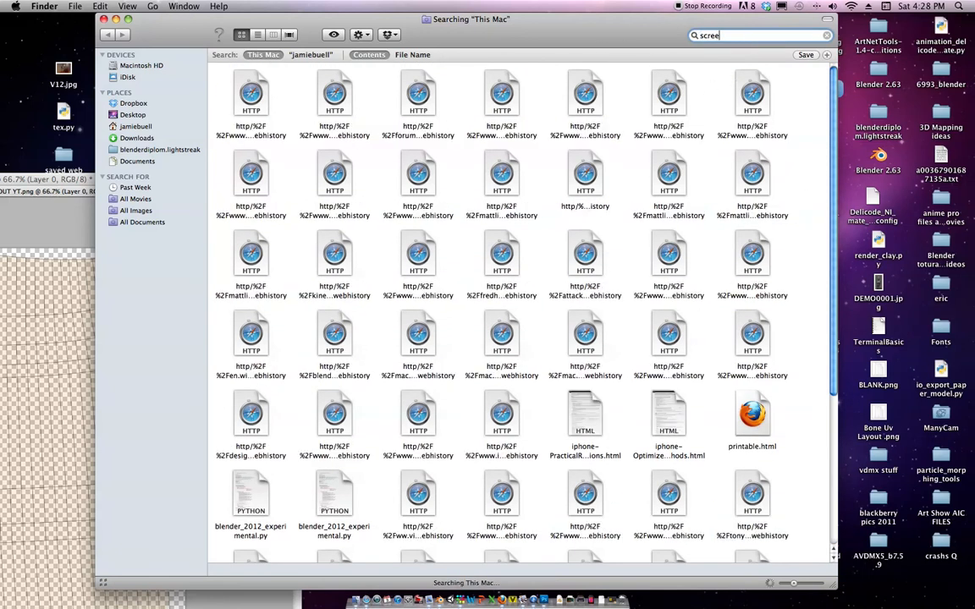
pyautogui.moveTo(548, 33); pyautogui.dragTo(312, 51)
pyautogui.write('en shot')
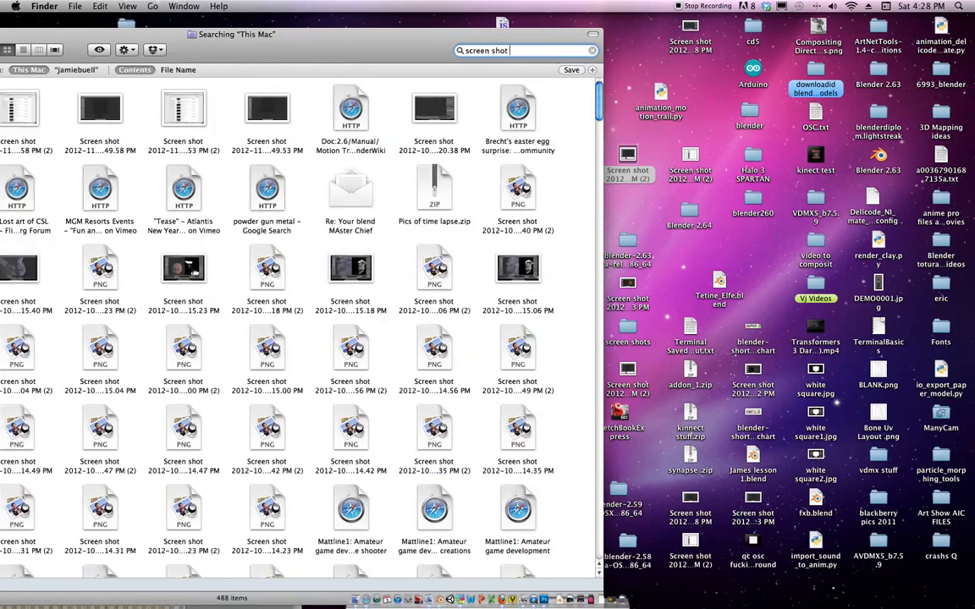
pyautogui.write(' 2012')
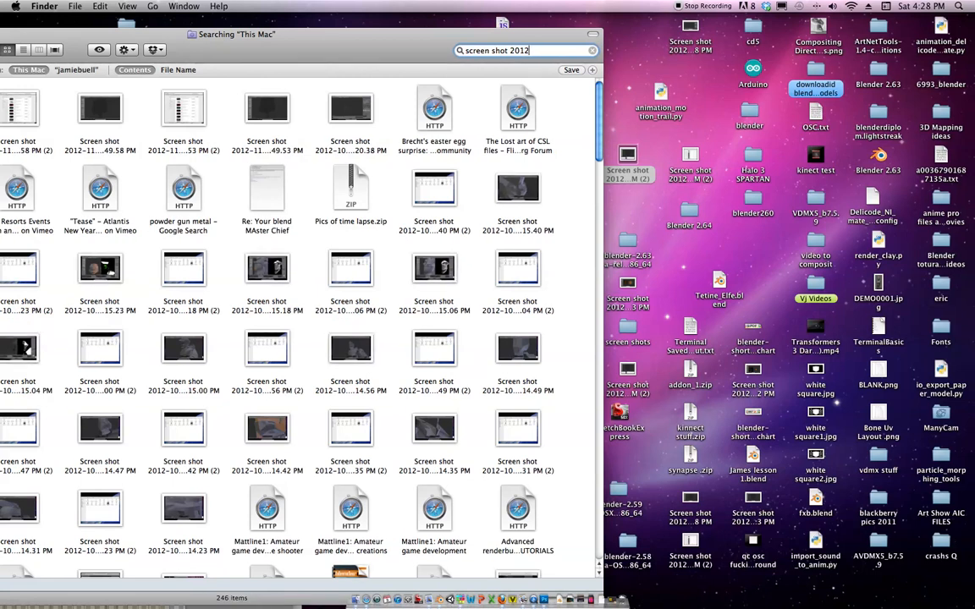
pyautogui.press('BackSpace')
pyautogui.write('2-10 4')
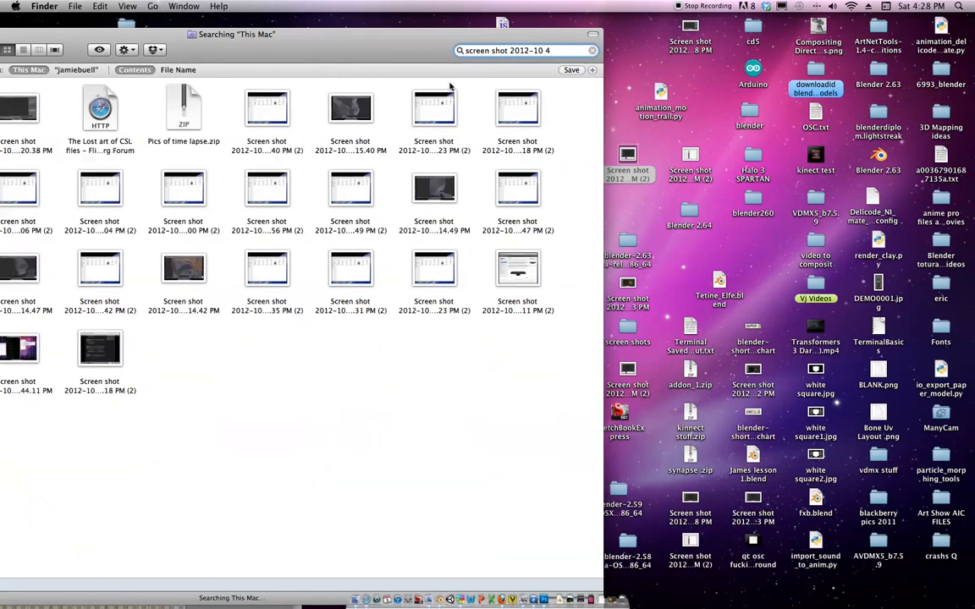
# Bring the search window fully into view, trim the end of the search text, scan the matching screenshots and close the window.
pyautogui.moveTo(380, 34); pyautogui.dragTo(528, 44)
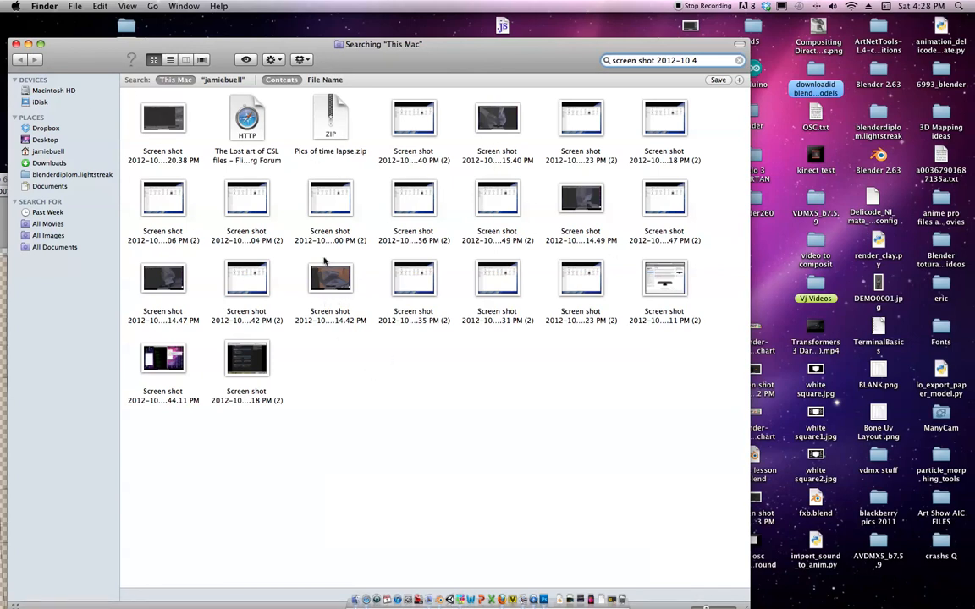
pyautogui.moveTo(699, 61); pyautogui.dragTo(682, 61)
pyautogui.press('BackSpace')
pyautogui.press('BackSpace')
pyautogui.moveTo(747, 125); pyautogui.dragTo(699, 144)
pyautogui.click(16, 43)
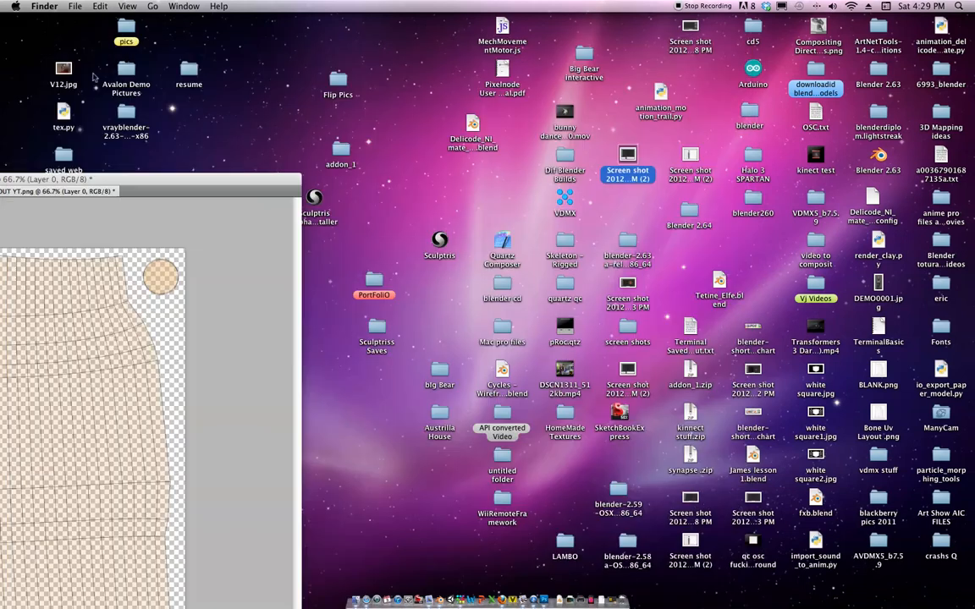
# Gather four desktop screenshots below the Sculptriss Saves folder and slide the Photoshop window almost off the screen.
pyautogui.moveTo(755, 378); pyautogui.dragTo(385, 461)
pyautogui.moveTo(705, 506); pyautogui.dragTo(387, 508)
pyautogui.moveTo(752, 501); pyautogui.dragTo(378, 417)
pyautogui.moveTo(631, 366); pyautogui.dragTo(386, 373)
pyautogui.moveTo(231, 182); pyautogui.dragTo(11, 286)
pyautogui.click(426, 297)
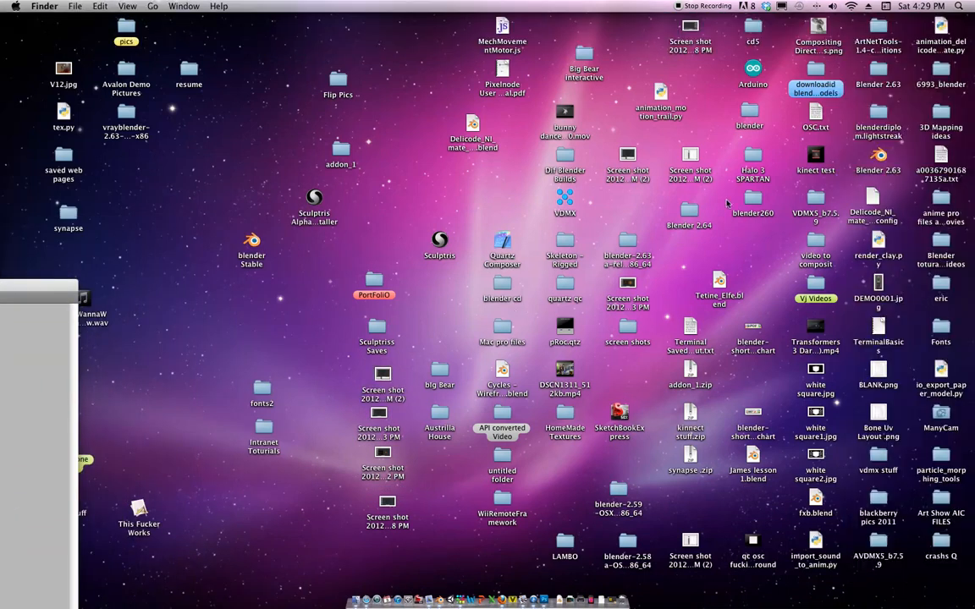
# Group four more scattered screenshots with the ones already collected in the open area of the desktop.
pyautogui.moveTo(627, 159); pyautogui.dragTo(327, 374)
pyautogui.moveTo(691, 157); pyautogui.dragTo(321, 319)
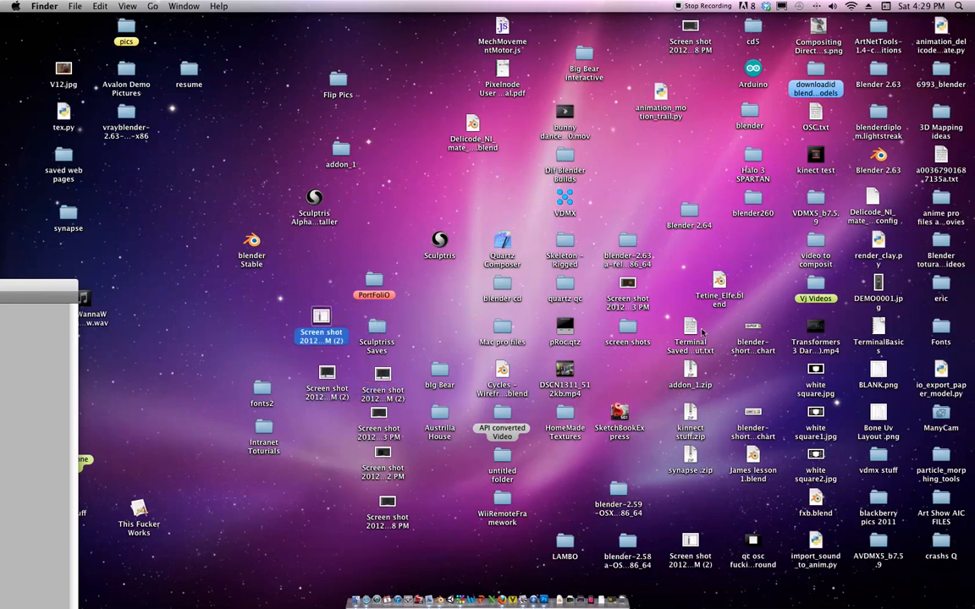
pyautogui.moveTo(689, 560); pyautogui.dragTo(322, 451)
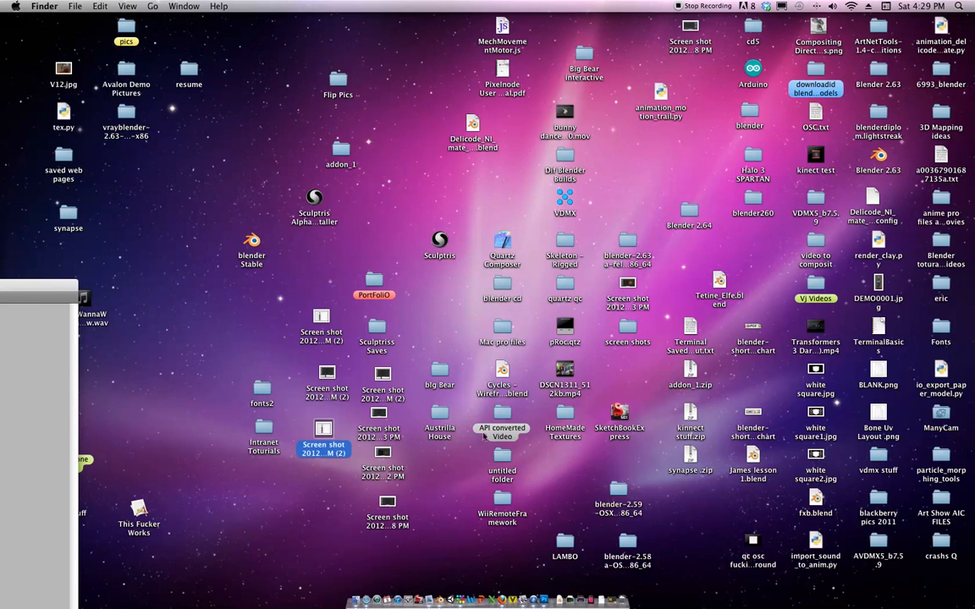
pyautogui.moveTo(630, 287); pyautogui.dragTo(307, 268)
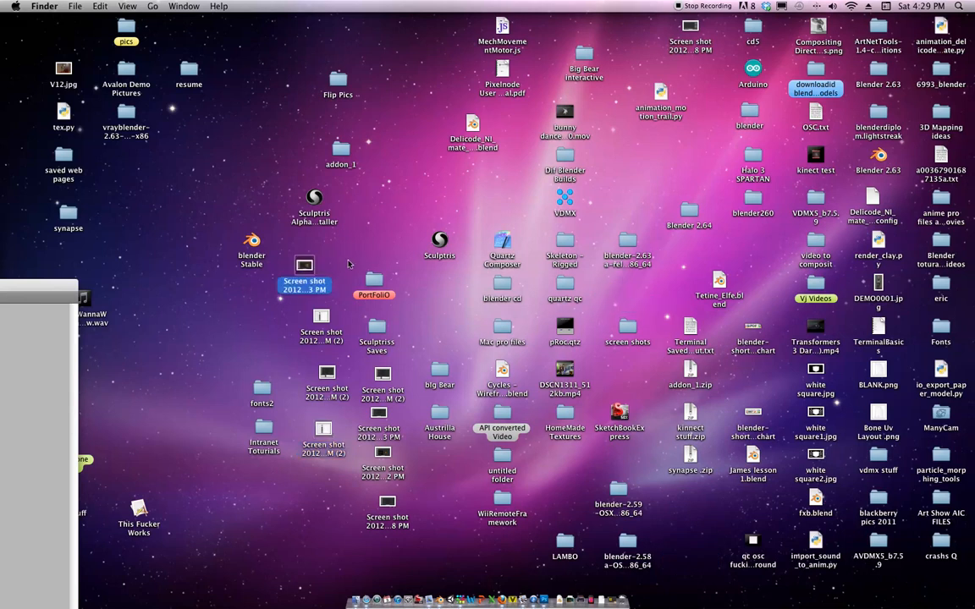
# Open the 4.22.13 PM screenshot of the head's UV layout, close the 3.49.58 PM one and bring the UV screenshot back into view.
pyautogui.doubleClick(303, 269)
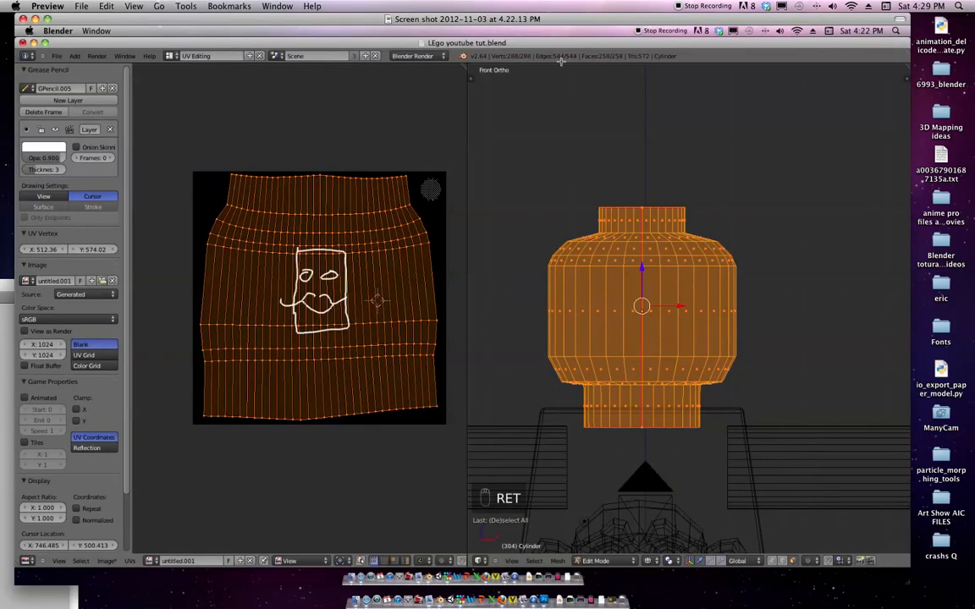
pyautogui.press('F11')
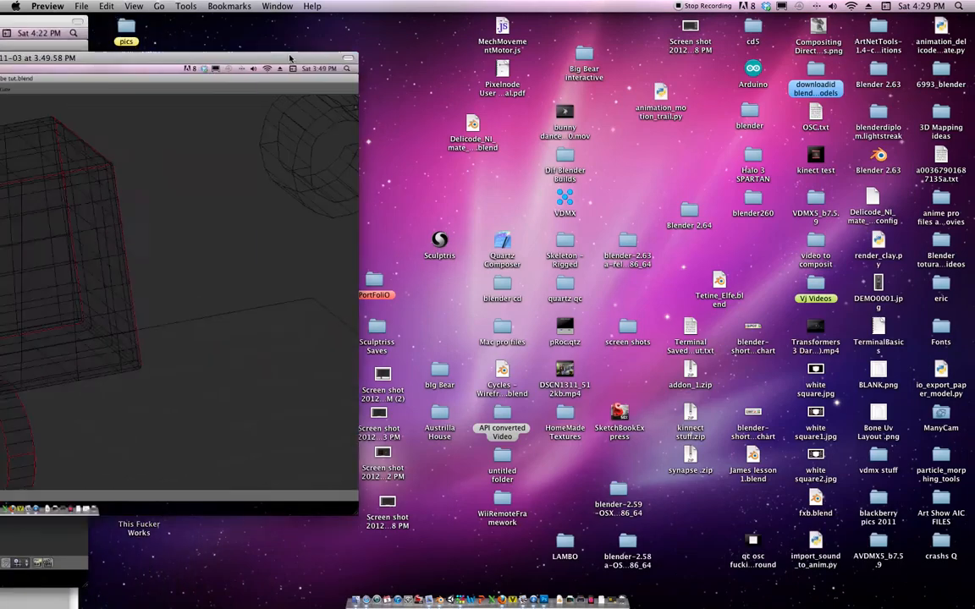
pyautogui.moveTo(291, 59); pyautogui.dragTo(1, 145)
pyautogui.press('super+w')
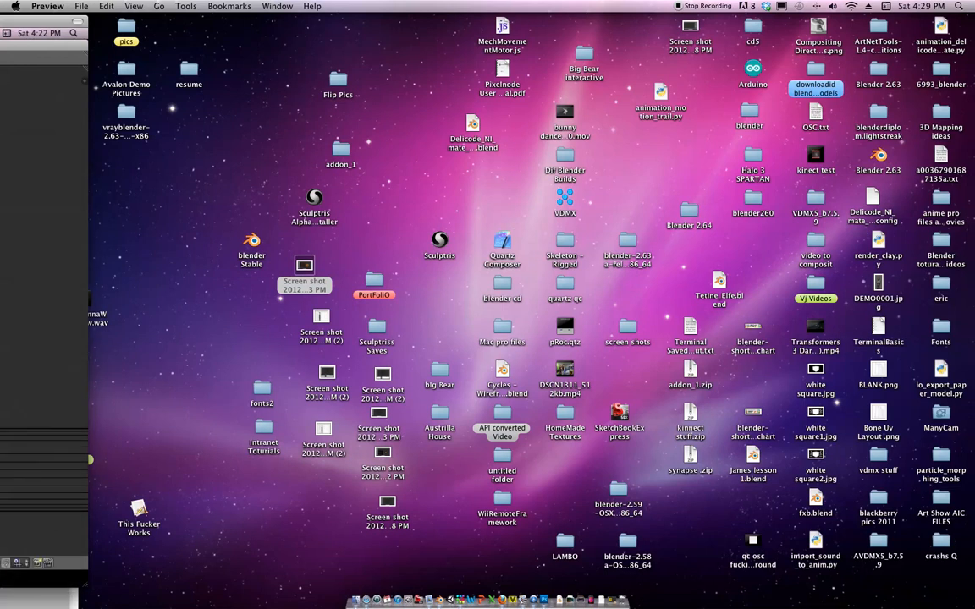
pyautogui.moveTo(43, 22); pyautogui.dragTo(281, 39)
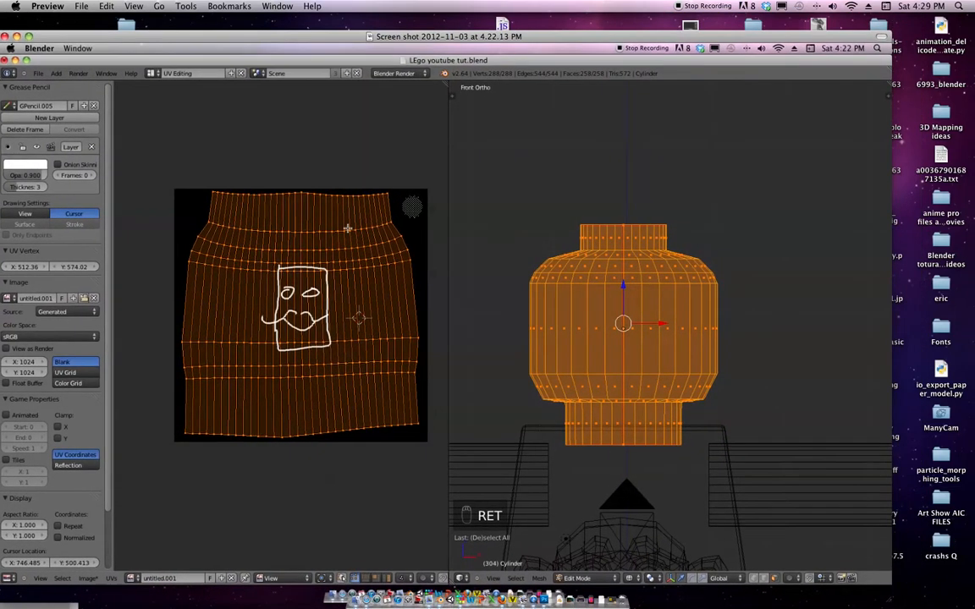
# Switch to Photoshop, zoom the face UV layout out to about 34%, and shrink and place its window beside the reference screenshot's UV map.
pyautogui.click(546, 595)
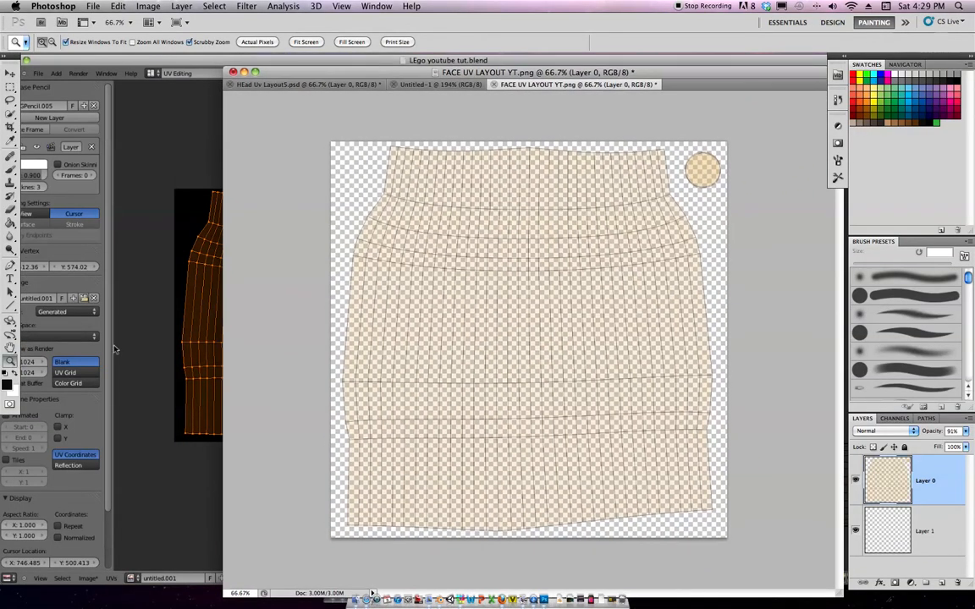
pyautogui.scroll(-10, 461, 352)
pyautogui.scroll(3, 457, 352)
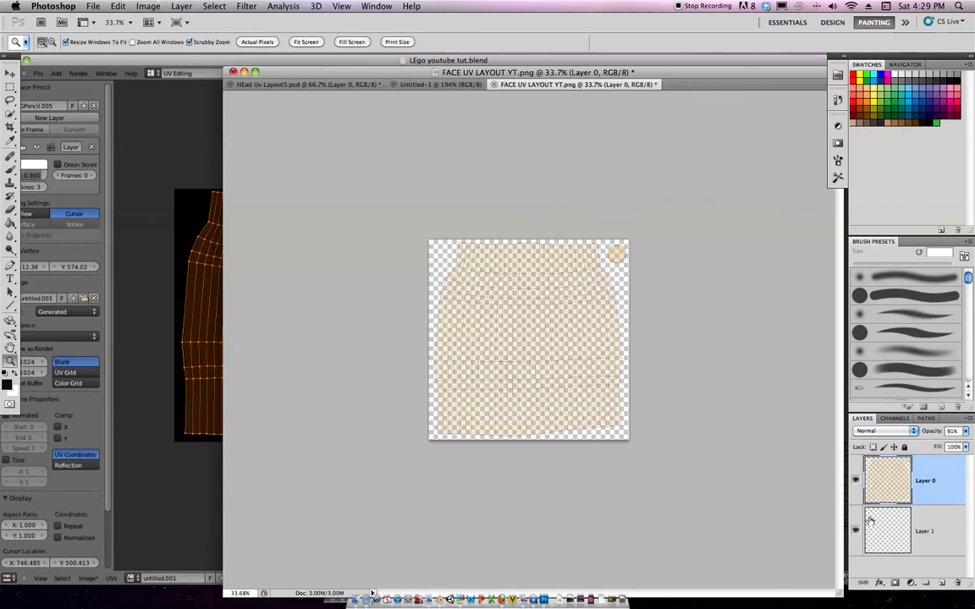
pyautogui.moveTo(839, 593); pyautogui.dragTo(489, 398)
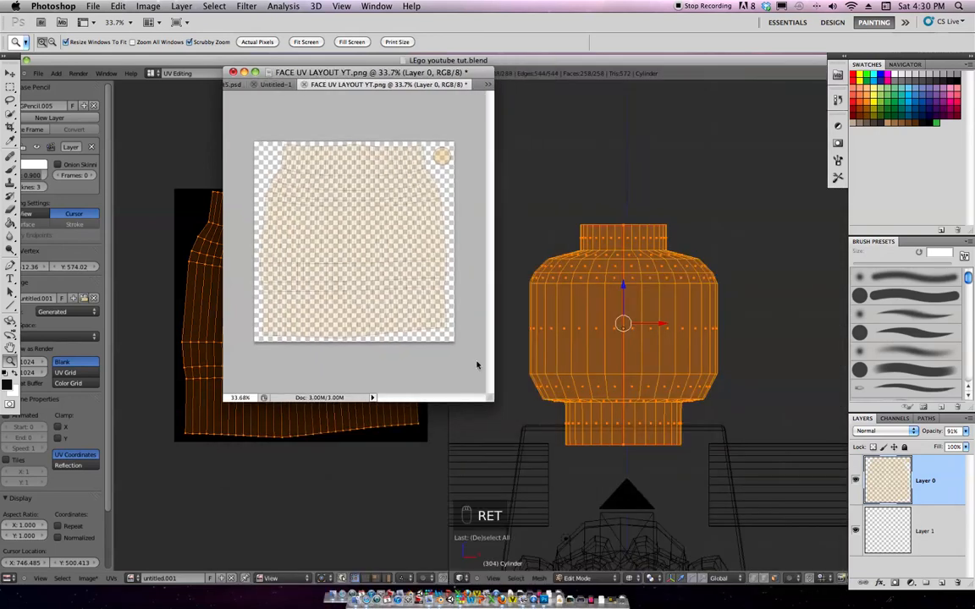
pyautogui.moveTo(382, 72)
pyautogui.mouseDown()
pyautogui.moveTo(570, 141)
pyautogui.moveTo(606, 144)
pyautogui.mouseUp()
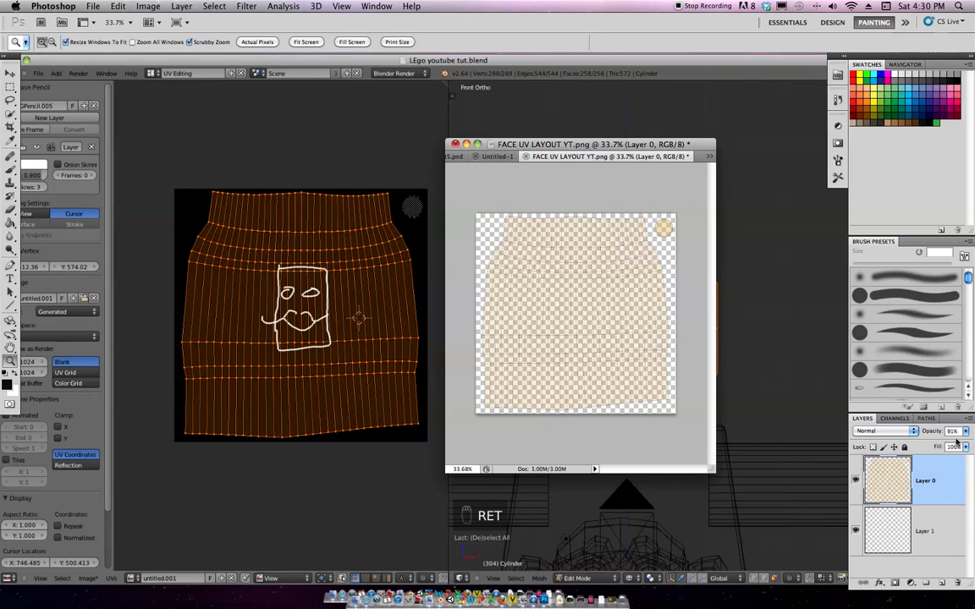
# Set Layer 0's opacity to 100% and make Layer 1 the active layer.
pyautogui.click(920, 508)
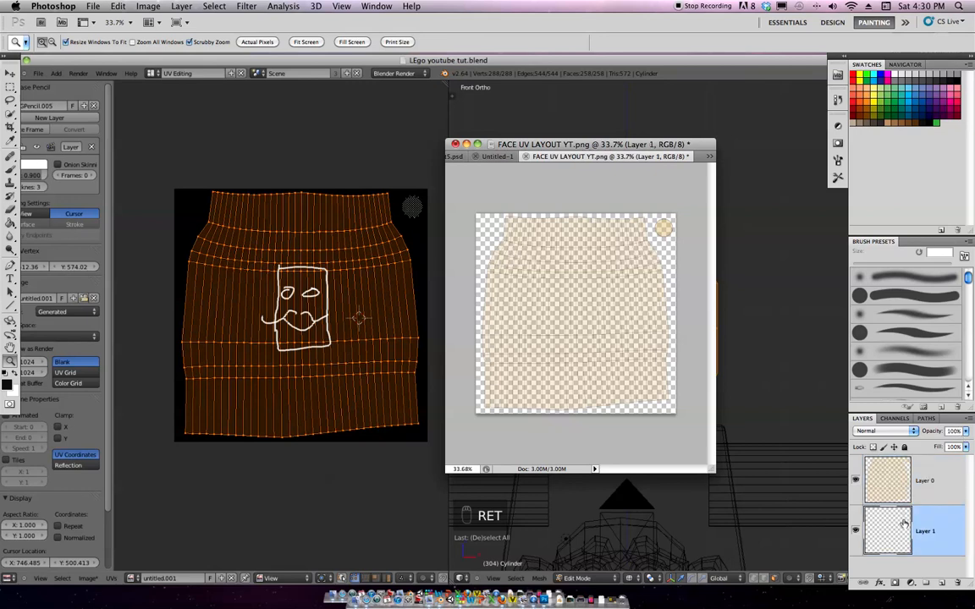
pyautogui.click(922, 480)
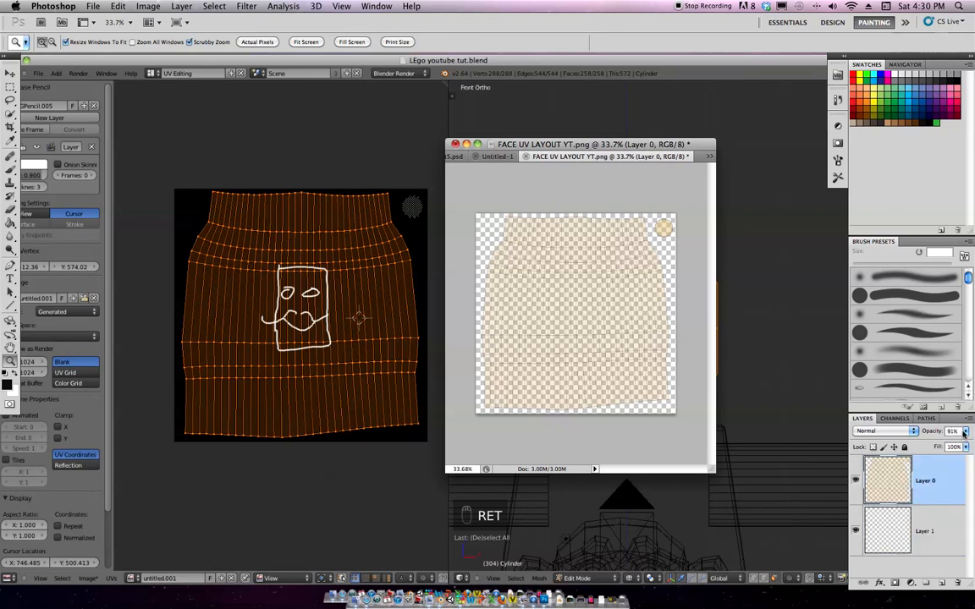
pyautogui.moveTo(964, 431); pyautogui.dragTo(963, 444)
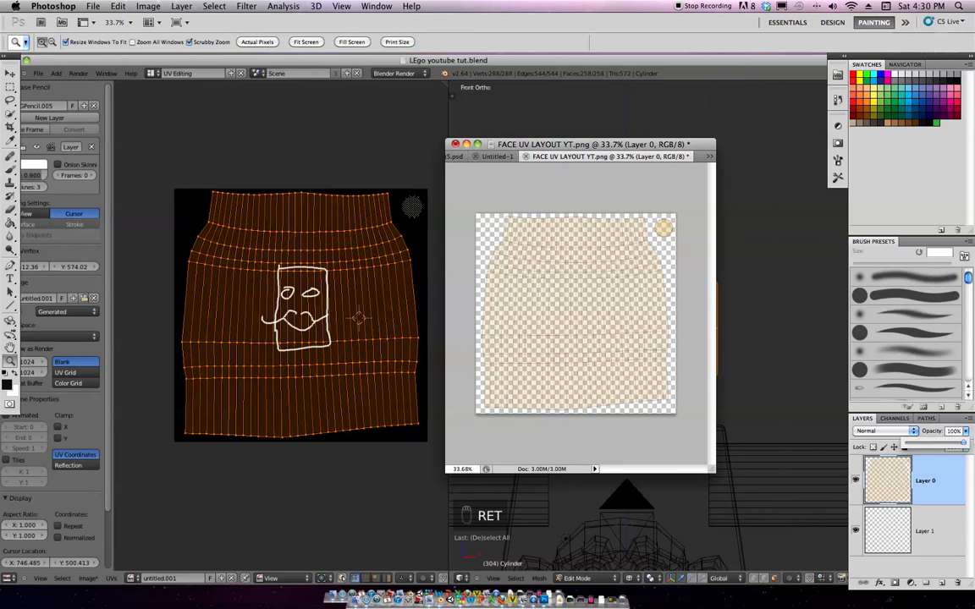
pyautogui.moveTo(530, 296); pyautogui.dragTo(641, 335)
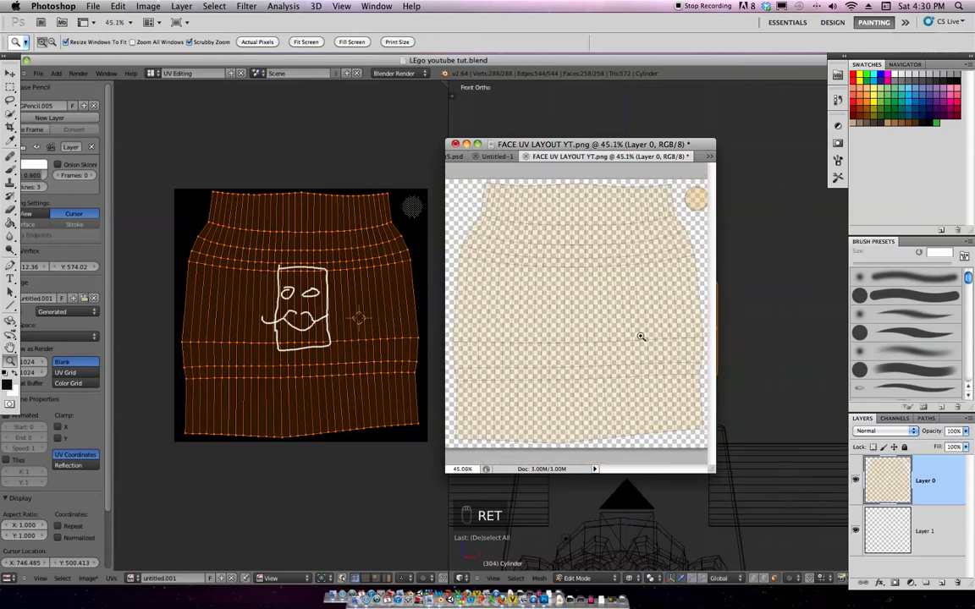
pyautogui.click(898, 527)
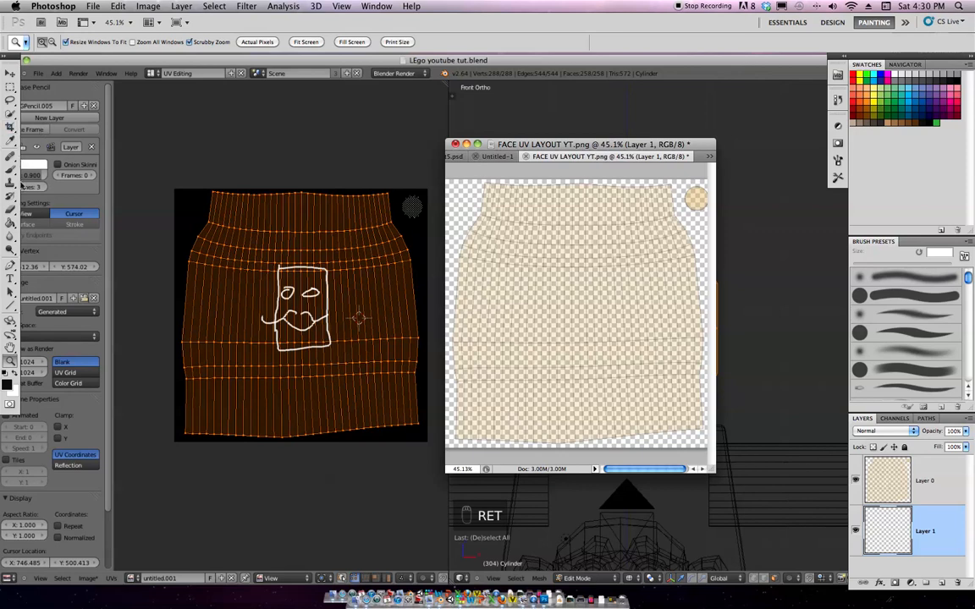
# Fill Layer 1 of the face UV layout with light yellow using the Paint Bucket.
pyautogui.click(10, 223)
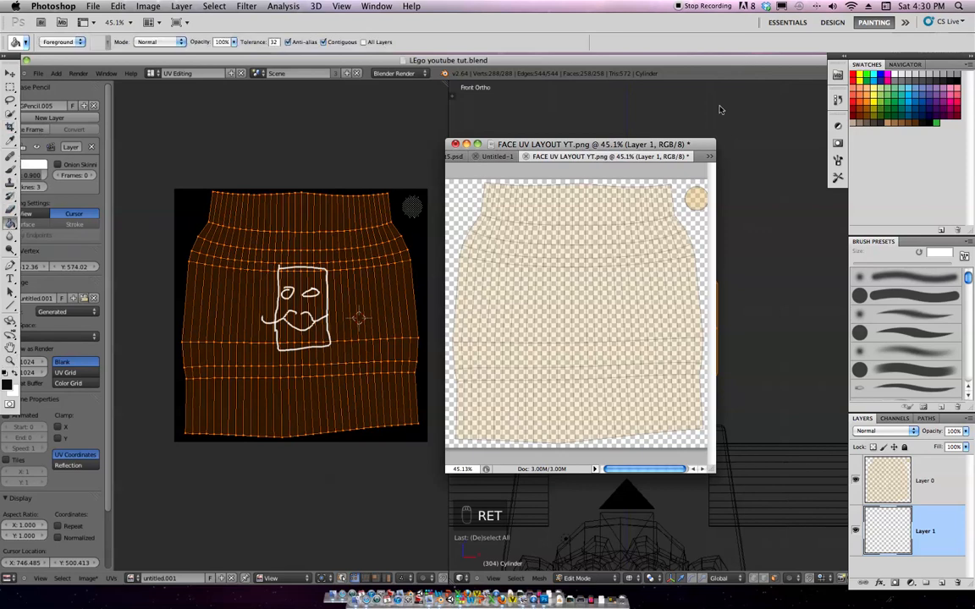
pyautogui.click(876, 94)
pyautogui.click(613, 325)
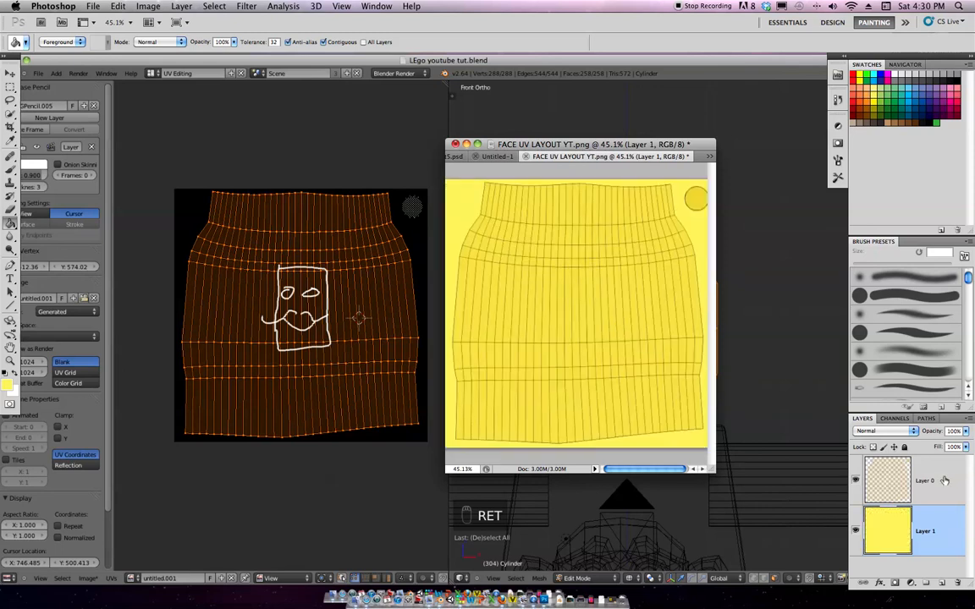
# Add a new layer directly above the yellow layer, reposition the document window clear of the reference UV map, and activate the Brush tool.
pyautogui.click(940, 582)
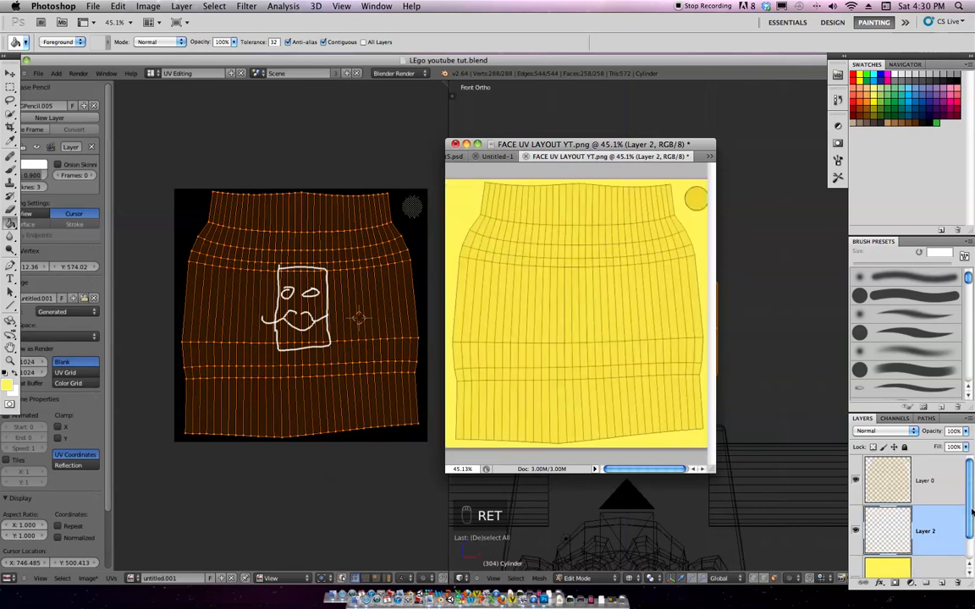
pyautogui.scroll(-2, 971, 512)
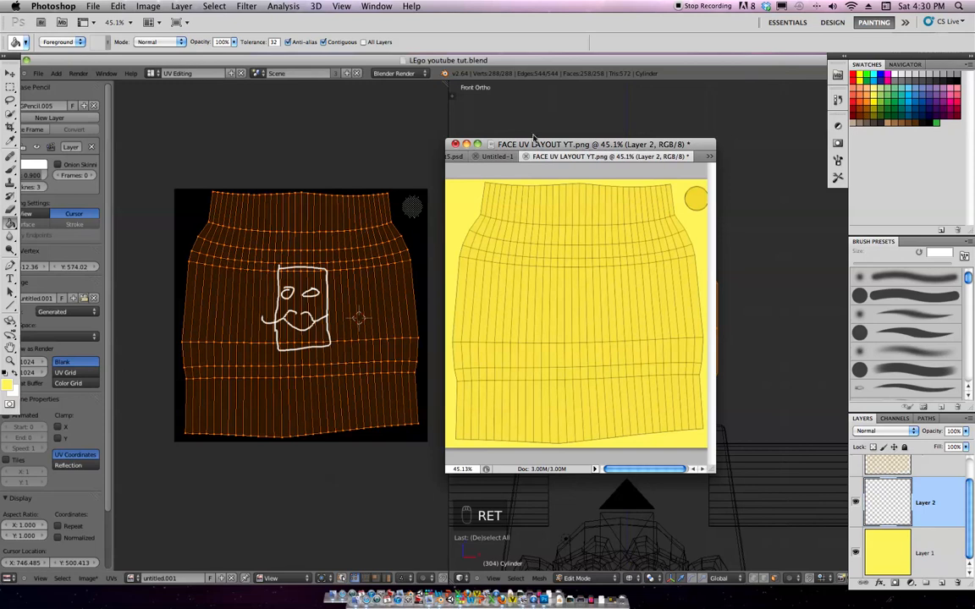
pyautogui.moveTo(538, 144); pyautogui.dragTo(594, 120)
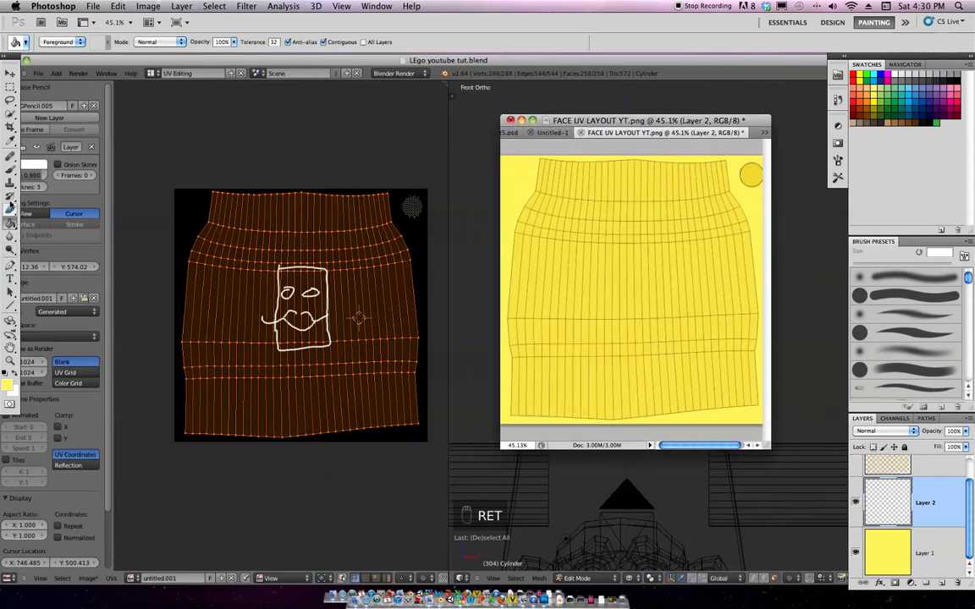
pyautogui.click(10, 169)
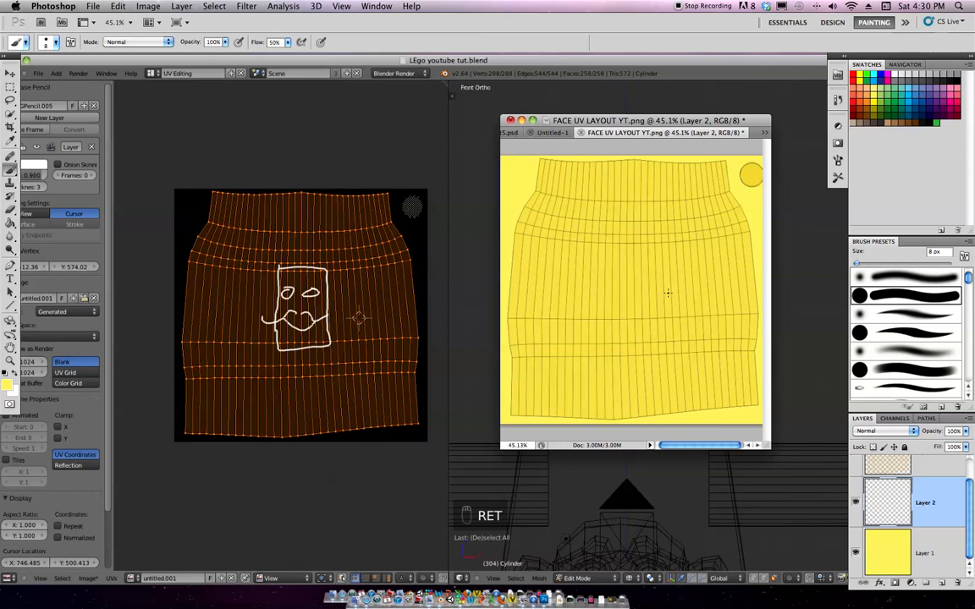
# Brush a light yellow guide frame for the face on Layer 0, lower that layer's opacity to 56%, and make Layer 2 active.
pyautogui.moveTo(968, 501); pyautogui.dragTo(967, 475)
pyautogui.click(922, 480)
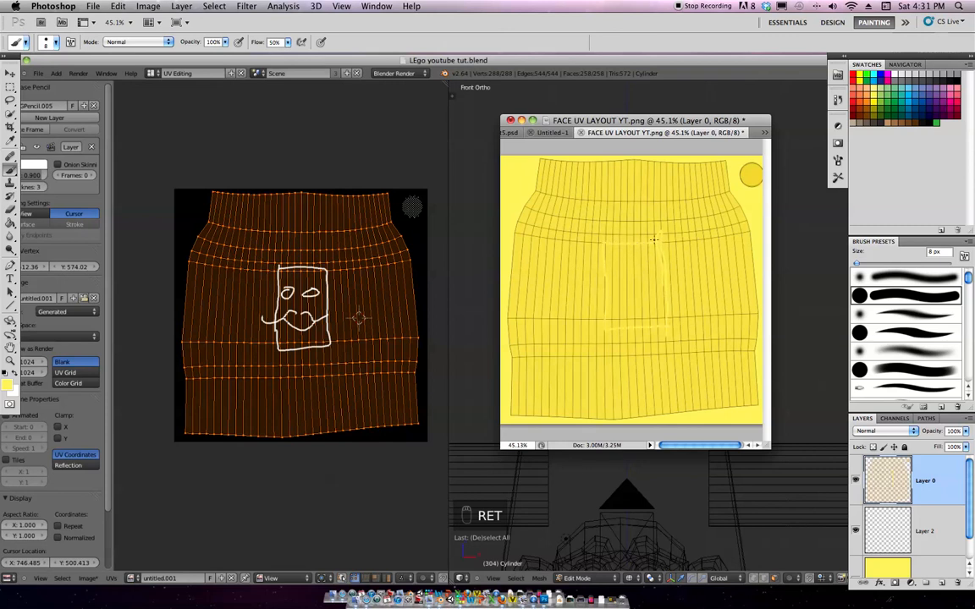
pyautogui.click(965, 430)
pyautogui.moveTo(964, 443); pyautogui.dragTo(937, 441)
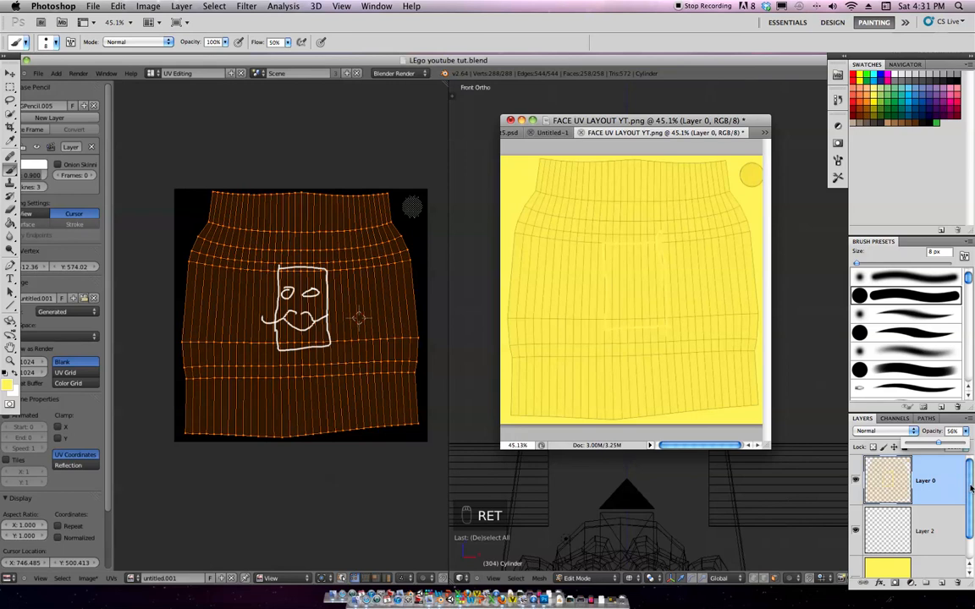
pyautogui.click(872, 516)
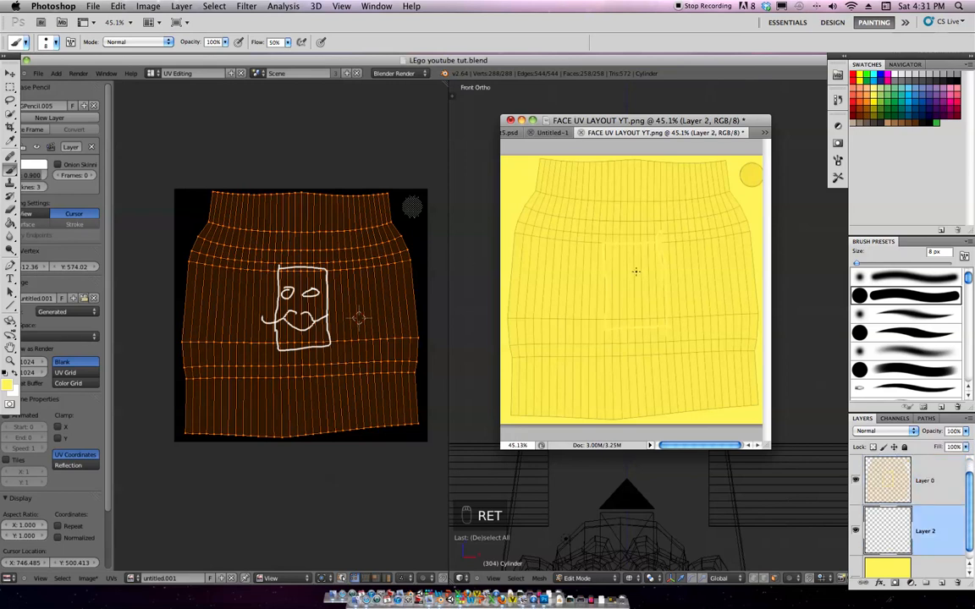
# Draw two black filled ellipses as eyes inside the guide frame on Layer 2.
pyautogui.click(929, 123)
pyautogui.press('p')
pyautogui.click(138, 42)
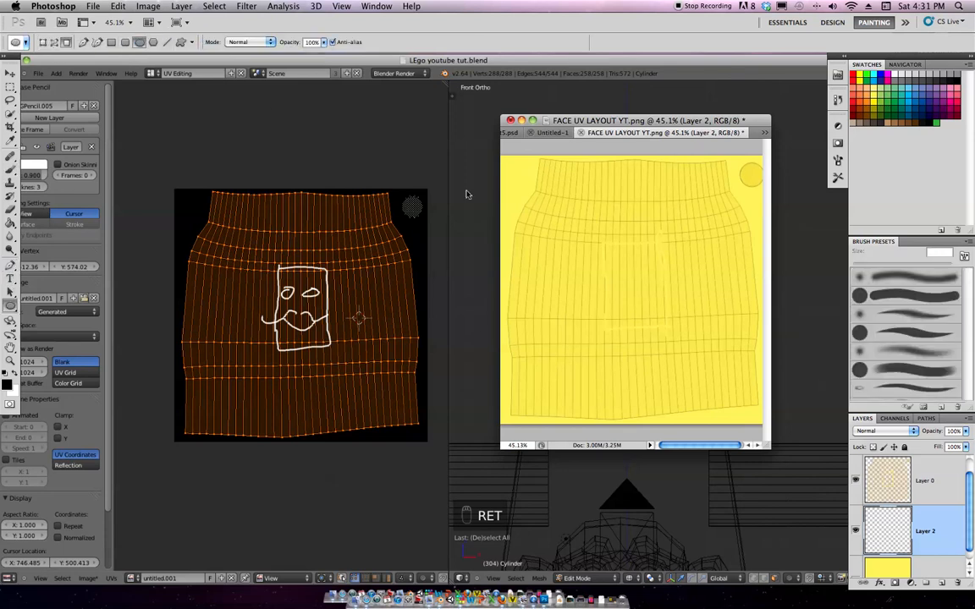
pyautogui.moveTo(611, 263)
pyautogui.mouseDown()
pyautogui.moveTo(623, 275)
pyautogui.moveTo(655, 276)
pyautogui.mouseUp()
# Paint a curved smile and a curled moustache in black beneath the eyes with the 8 px brush, working at about 99% zoom.
pyautogui.press('b')
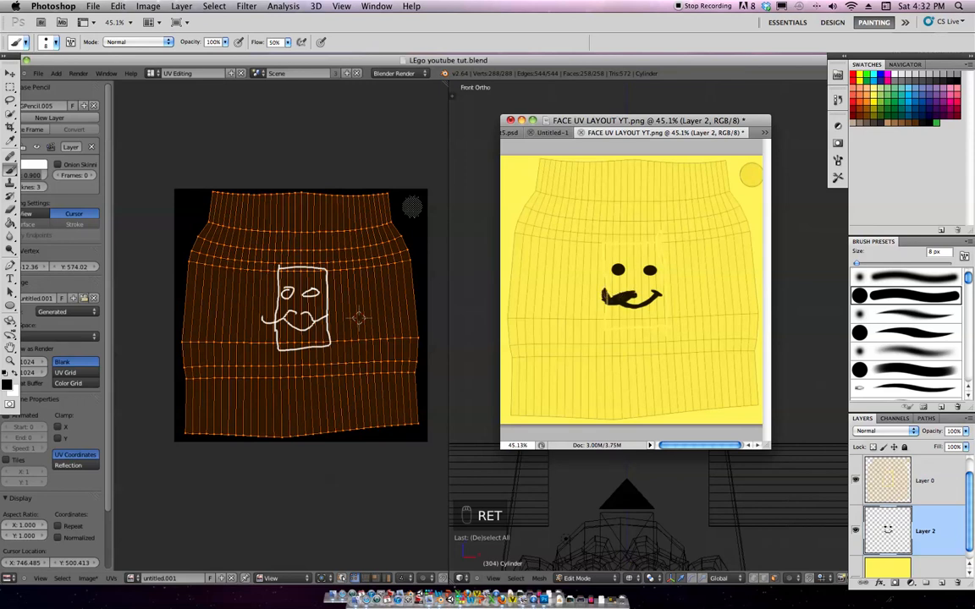
pyautogui.moveTo(648, 121); pyautogui.dragTo(485, 109)
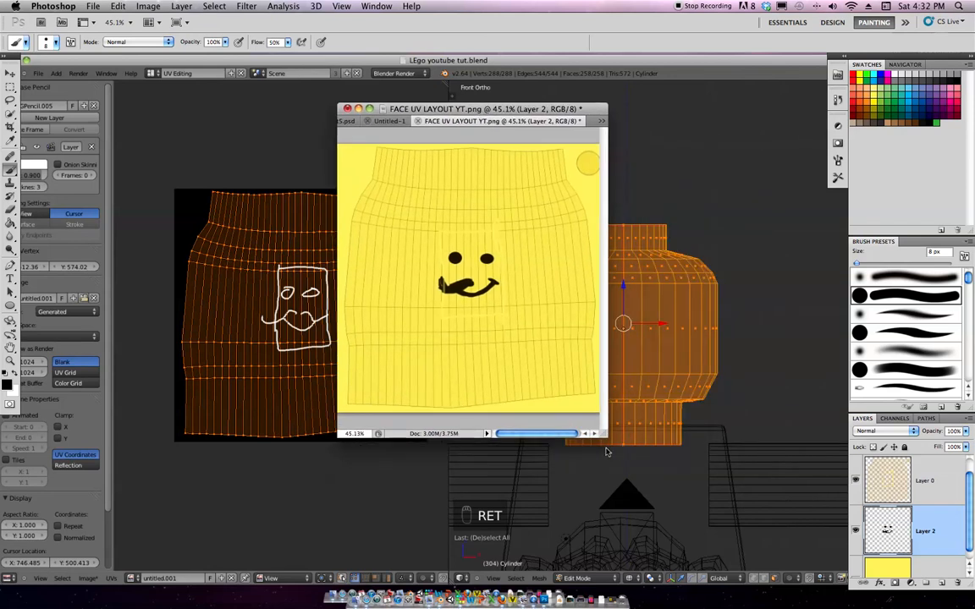
pyautogui.moveTo(608, 436); pyautogui.dragTo(767, 544)
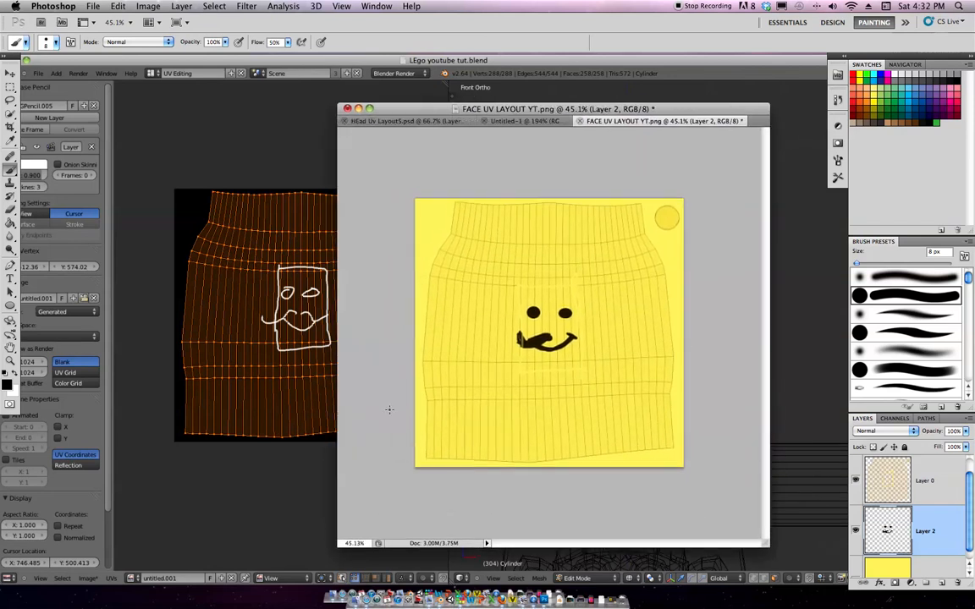
pyautogui.click(11, 361)
pyautogui.moveTo(441, 391); pyautogui.dragTo(461, 159)
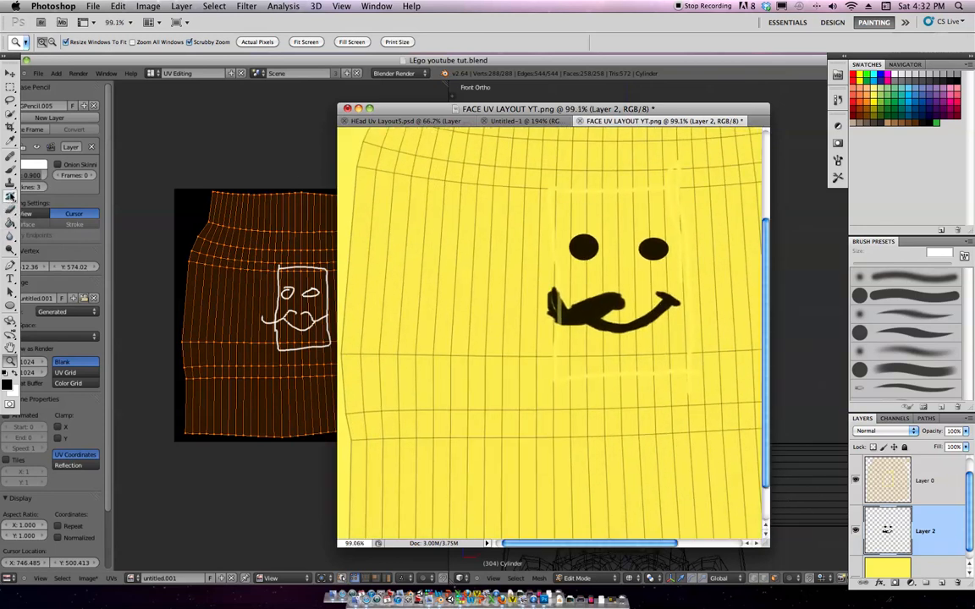
pyautogui.click(10, 158)
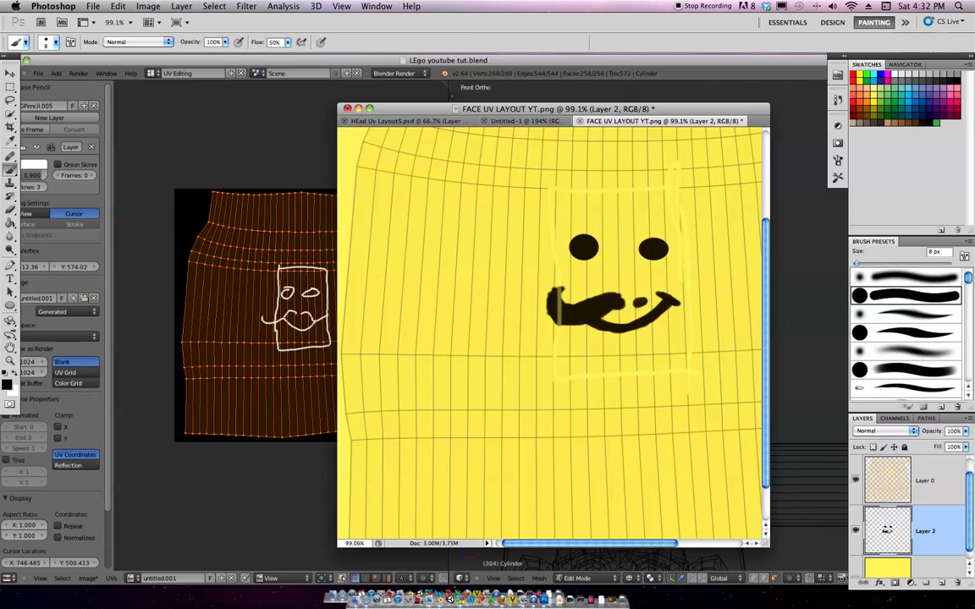
pyautogui.moveTo(687, 307)
pyautogui.mouseDown()
pyautogui.moveTo(713, 289)
pyautogui.moveTo(663, 302)
pyautogui.mouseUp()
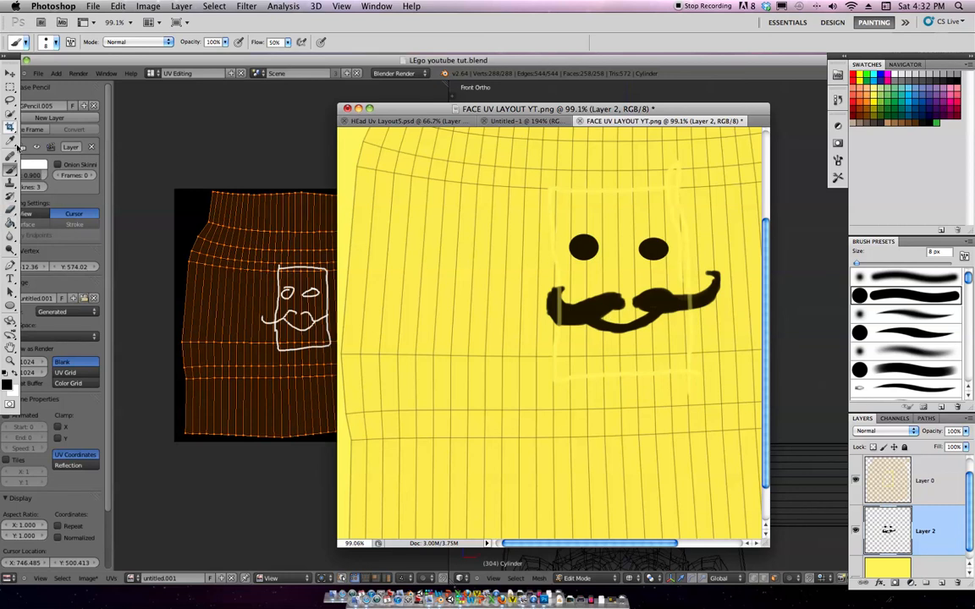
# Make an eyepatch by drawing a black rectangle over the right eye and brushing straps diagonally up from both sides of it.
pyautogui.click(10, 265)
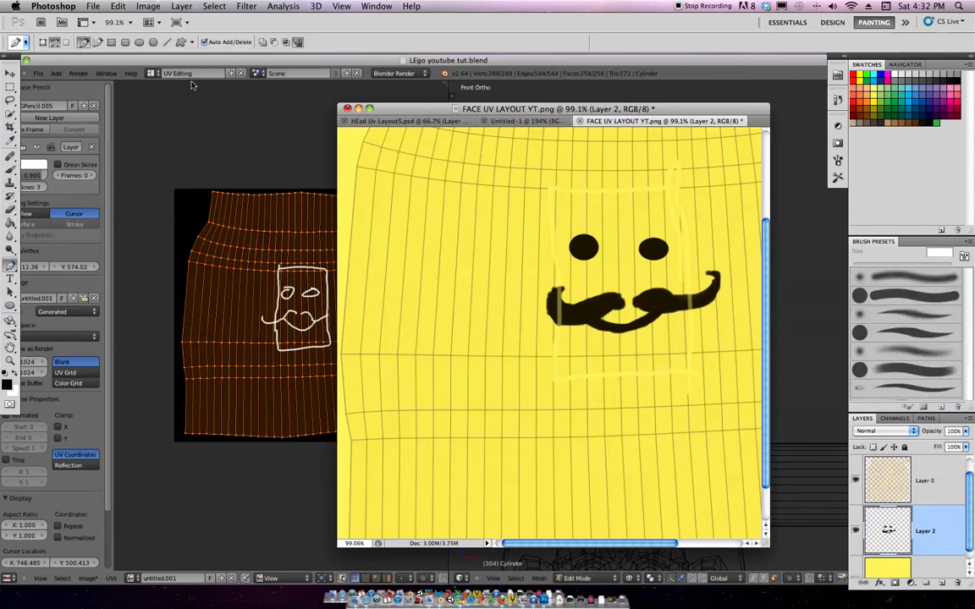
pyautogui.click(140, 43)
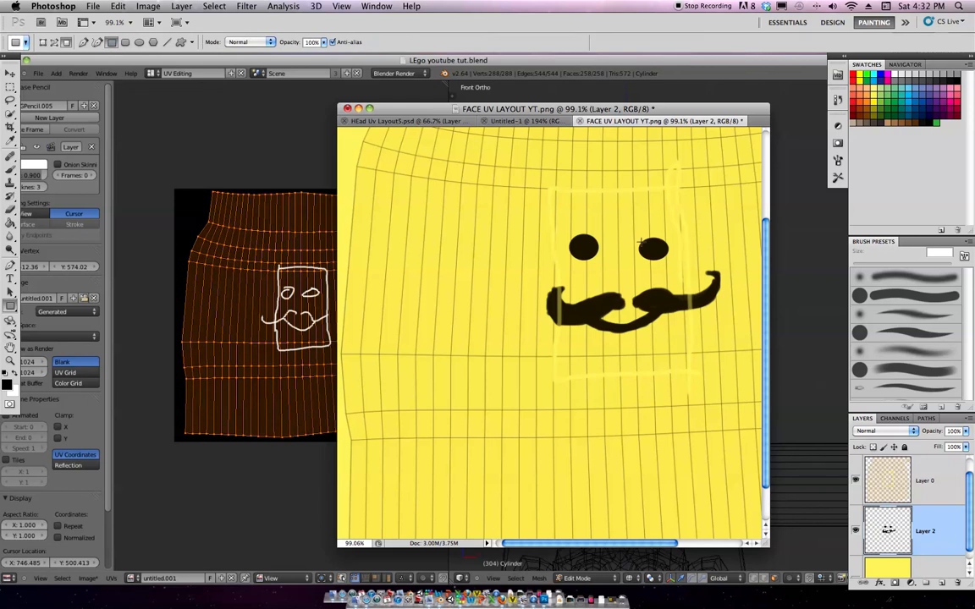
pyautogui.moveTo(628, 232); pyautogui.dragTo(677, 266)
pyautogui.click(10, 169)
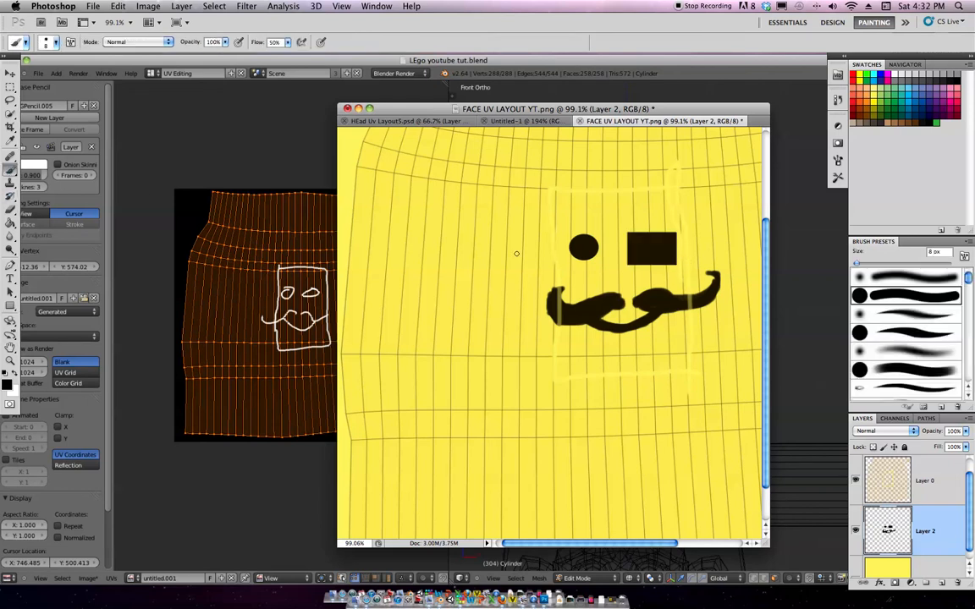
pyautogui.moveTo(629, 242)
pyautogui.mouseDown()
pyautogui.moveTo(516, 195)
pyautogui.moveTo(541, 203)
pyautogui.mouseUp()
pyautogui.moveTo(668, 237); pyautogui.dragTo(730, 188)
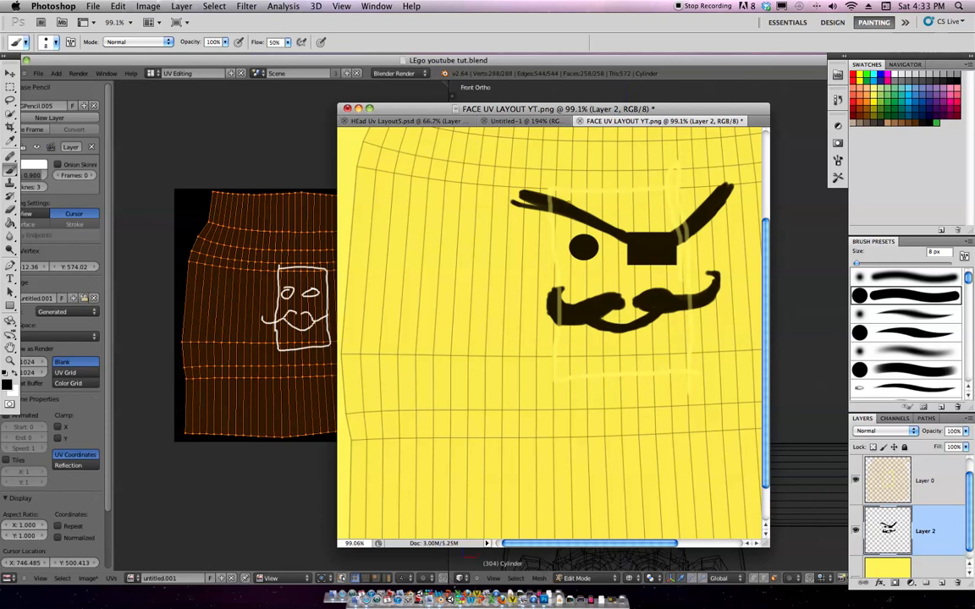
pyautogui.moveTo(538, 204); pyautogui.dragTo(507, 201)
# Set the brush size to 1 px.
pyautogui.click(52, 42)
pyautogui.moveTo(23, 75); pyautogui.dragTo(15, 76)
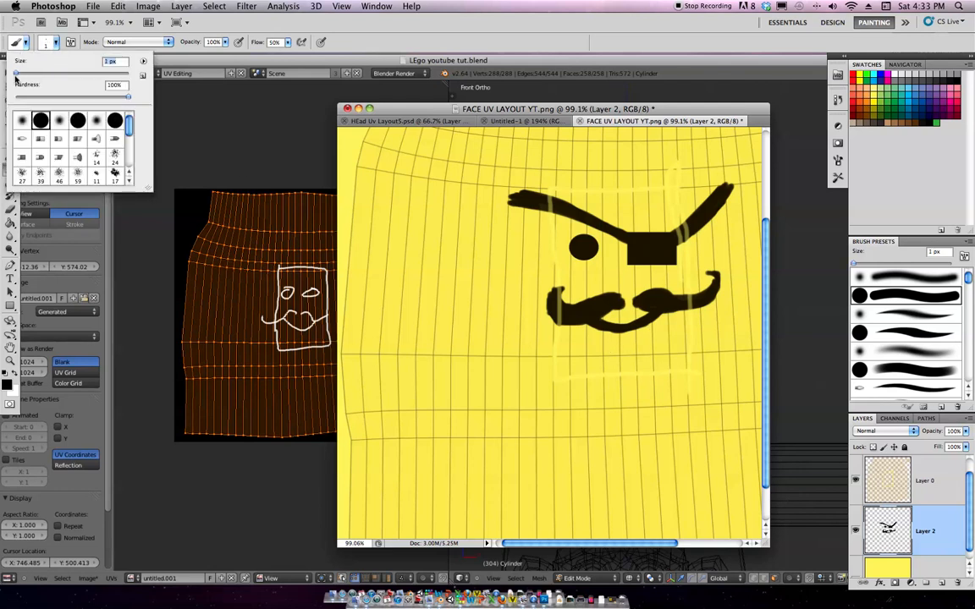
pyautogui.click(609, 351)
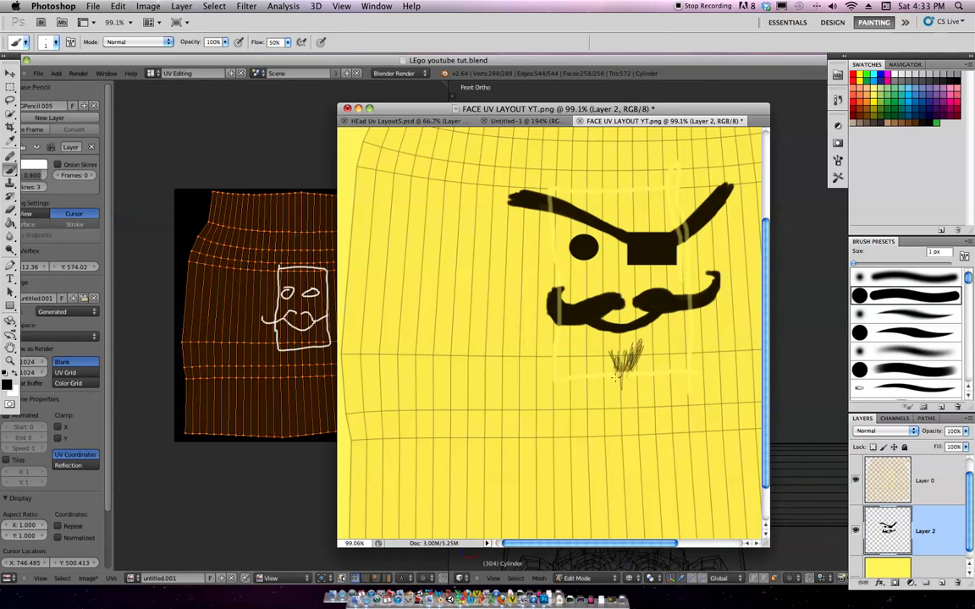
pyautogui.moveTo(616, 358)
pyautogui.mouseDown()
pyautogui.moveTo(621, 396)
pyautogui.moveTo(599, 412)
pyautogui.mouseUp()
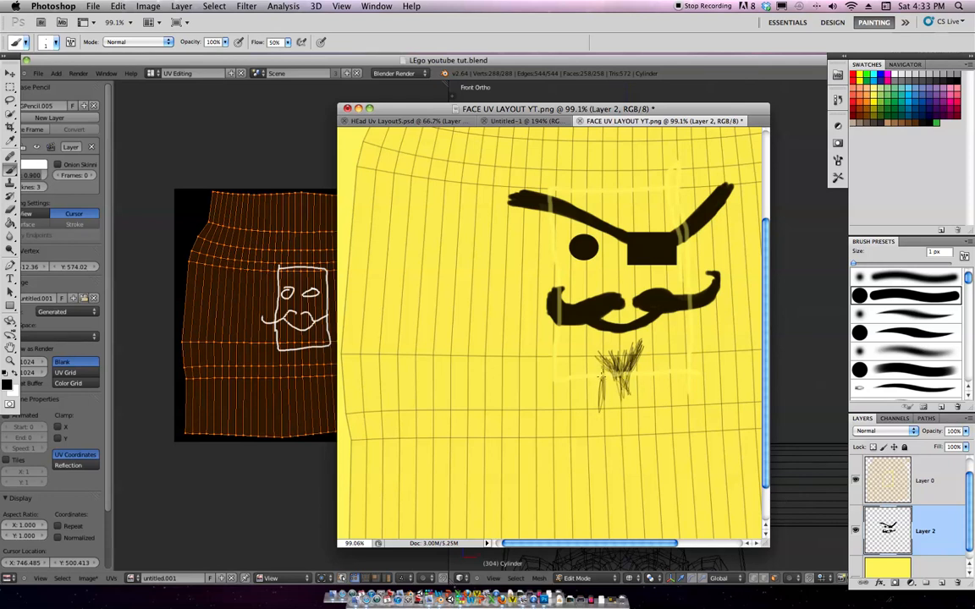
pyautogui.moveTo(600, 356); pyautogui.dragTo(598, 402)
pyautogui.press('alt+super+z')
pyautogui.press('alt+super+z')
pyautogui.press('alt+super+z')
pyautogui.press('alt+super+z')
pyautogui.press('alt+super+z')
pyautogui.press('alt+super+z')
# Paint a pointed goatee below the mouth with many fine black strokes converging at the chin.
pyautogui.moveTo(632, 359); pyautogui.dragTo(624, 385)
pyautogui.moveTo(641, 343); pyautogui.dragTo(626, 393)
pyautogui.moveTo(616, 367); pyautogui.dragTo(629, 418)
pyautogui.moveTo(603, 370)
pyautogui.mouseDown()
pyautogui.moveTo(629, 413)
pyautogui.moveTo(623, 405)
pyautogui.mouseUp()
pyautogui.moveTo(597, 368); pyautogui.dragTo(627, 410)
pyautogui.moveTo(647, 360); pyautogui.dragTo(630, 408)
pyautogui.moveTo(653, 359); pyautogui.dragTo(631, 412)
pyautogui.moveTo(643, 357); pyautogui.dragTo(624, 414)
pyautogui.moveTo(605, 363); pyautogui.dragTo(630, 410)
pyautogui.moveTo(612, 378); pyautogui.dragTo(628, 408)
pyautogui.moveTo(648, 359); pyautogui.dragTo(633, 402)
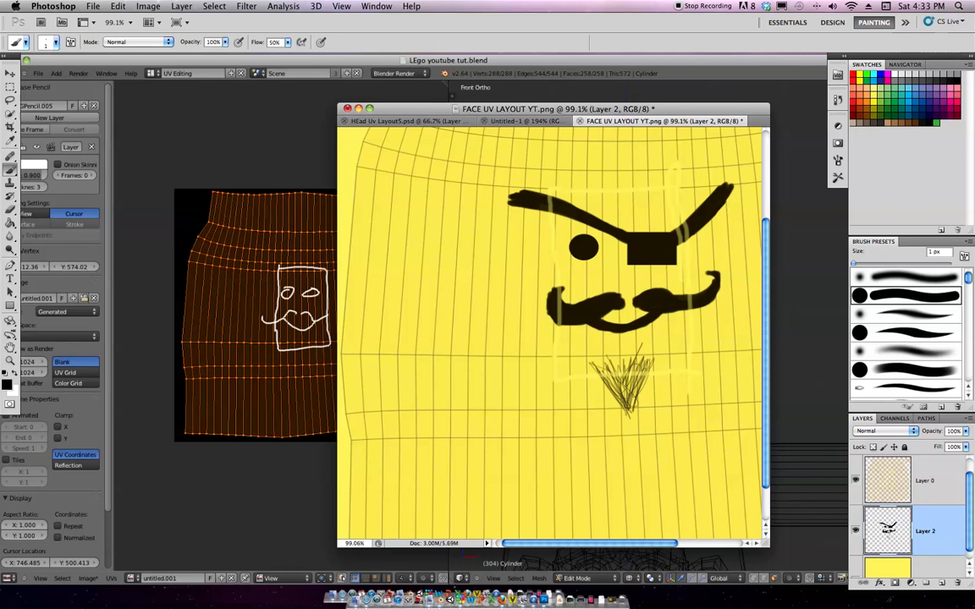
# Save a layered Photoshop-format copy of the artwork in the LEGO folder as "Face txture YT".
pyautogui.click(93, 6)
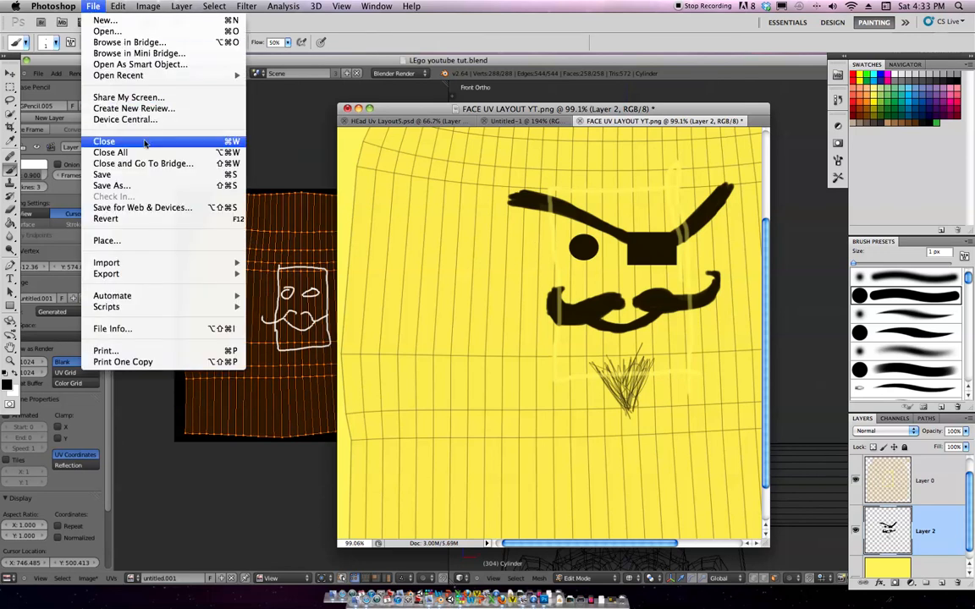
pyautogui.click(118, 185)
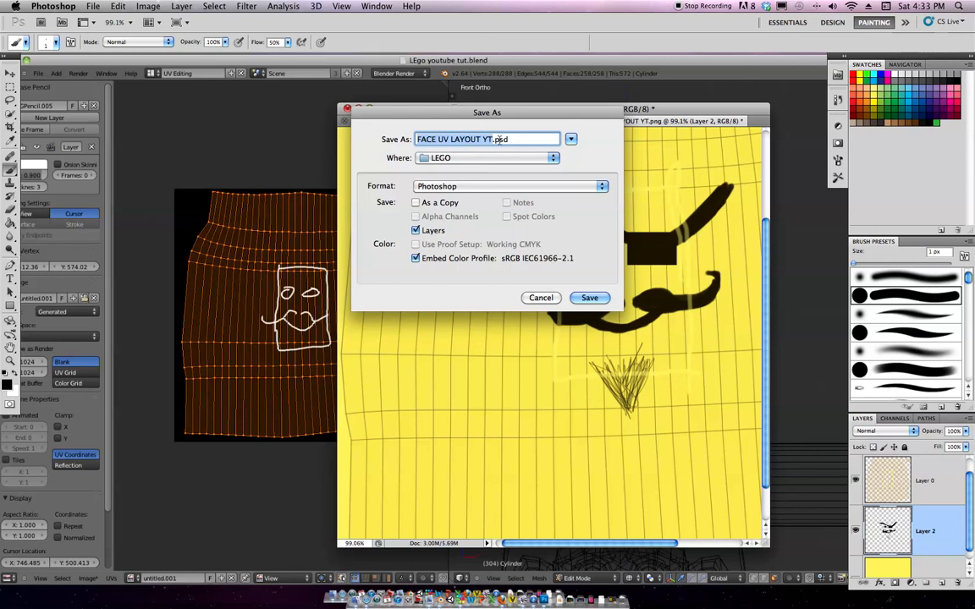
pyautogui.press('super+a')
pyautogui.write('Face txture YT')
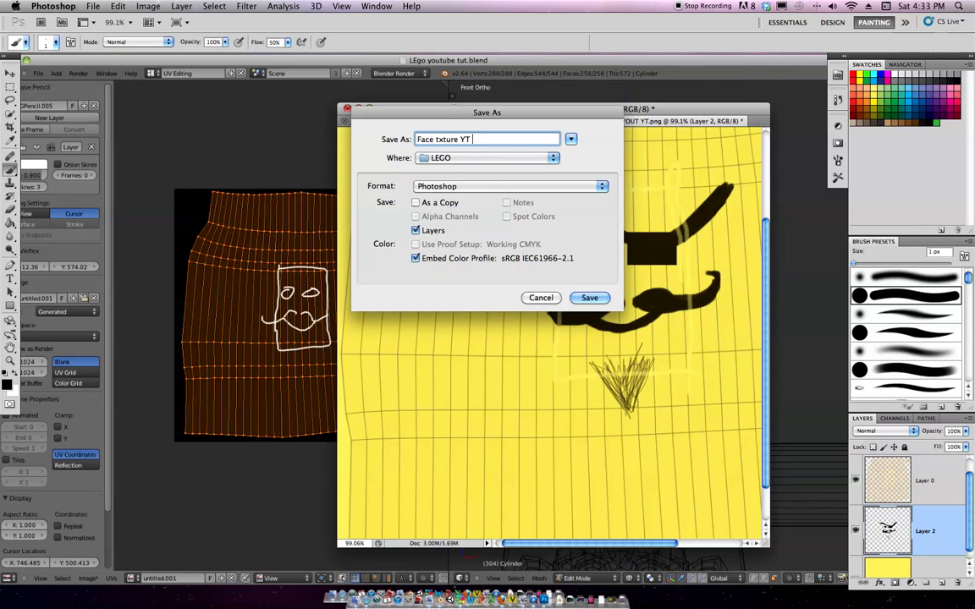
pyautogui.click(589, 298)
pyautogui.click(616, 262)
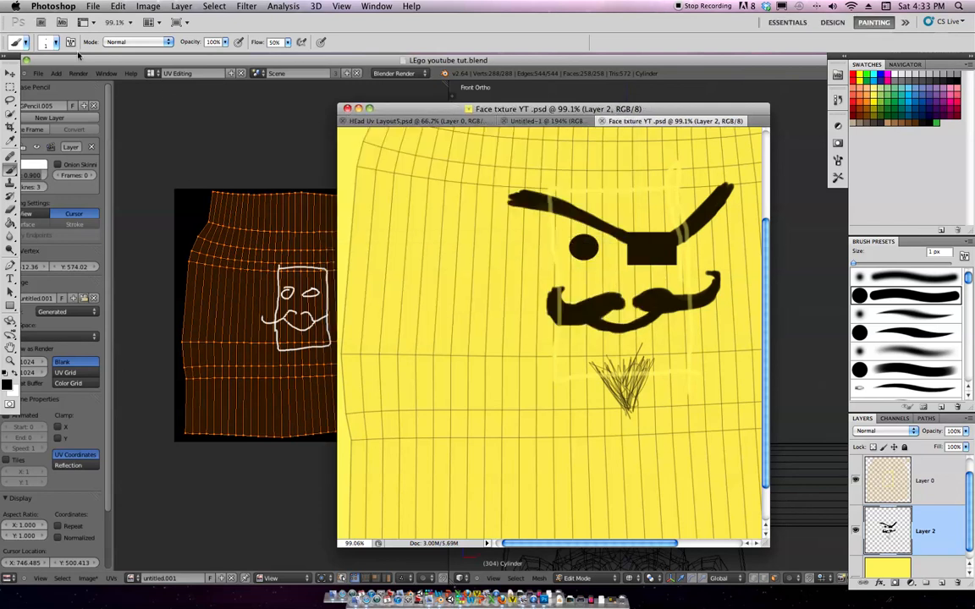
# Close the 4.22.13 PM reference screenshot in Preview and switch to Blender.
pyautogui.click(153, 138)
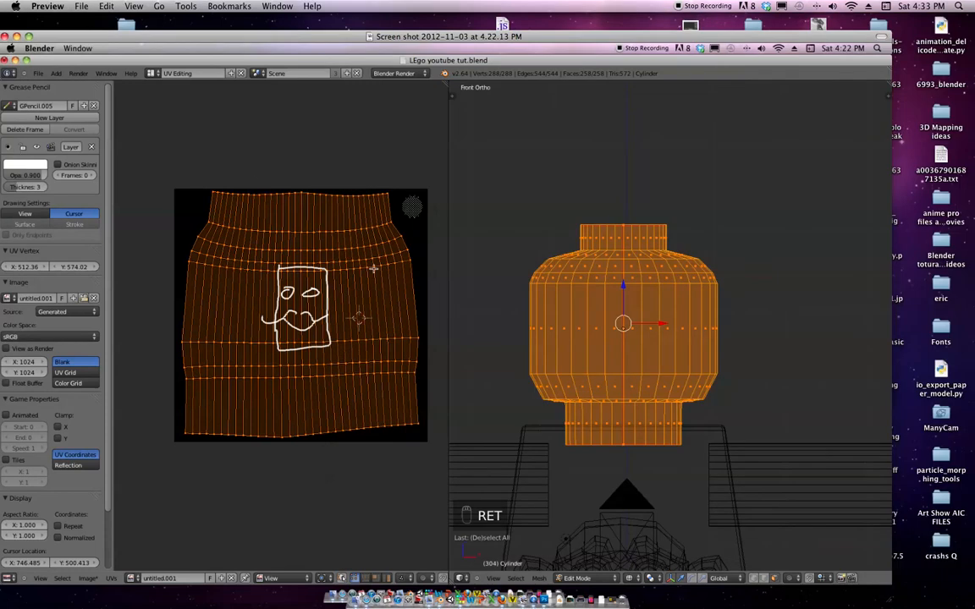
pyautogui.moveTo(42, 37); pyautogui.dragTo(74, 42)
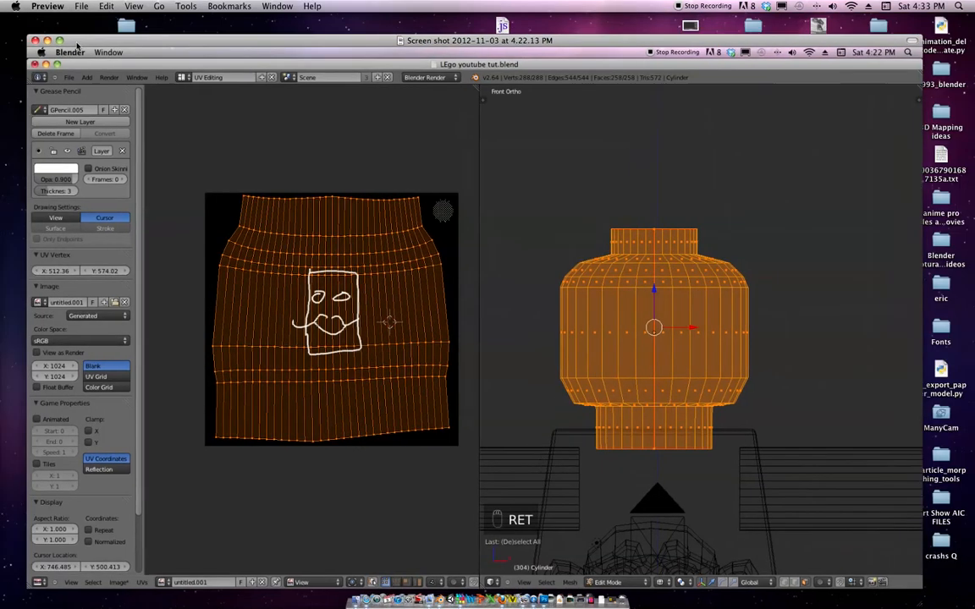
pyautogui.click(34, 41)
pyautogui.click(615, 599)
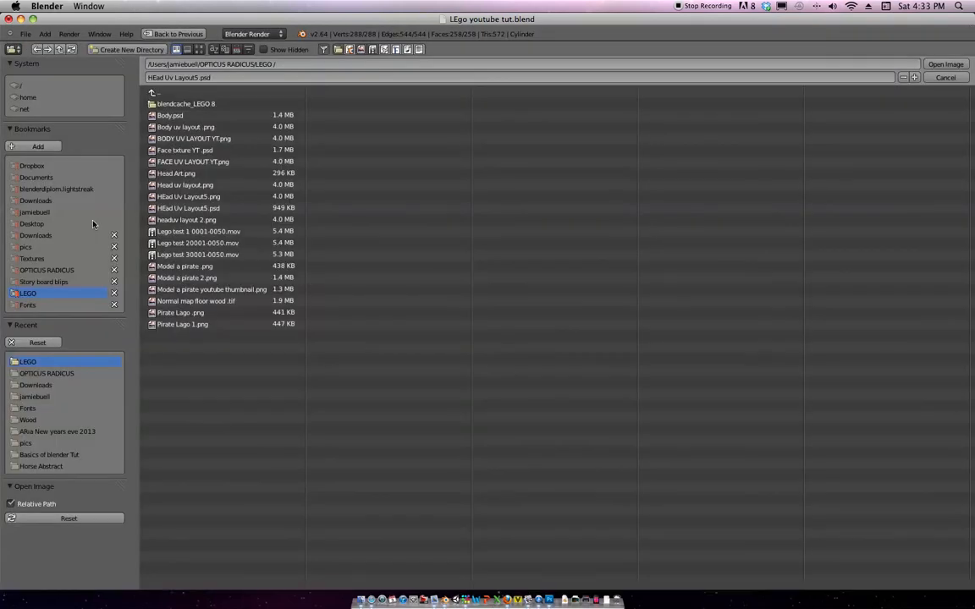
# Show the LEGO folder's files as thumbnails and open "Face txture YT .psd" as the UV editor's image.
pyautogui.click(94, 221)
pyautogui.click(199, 49)
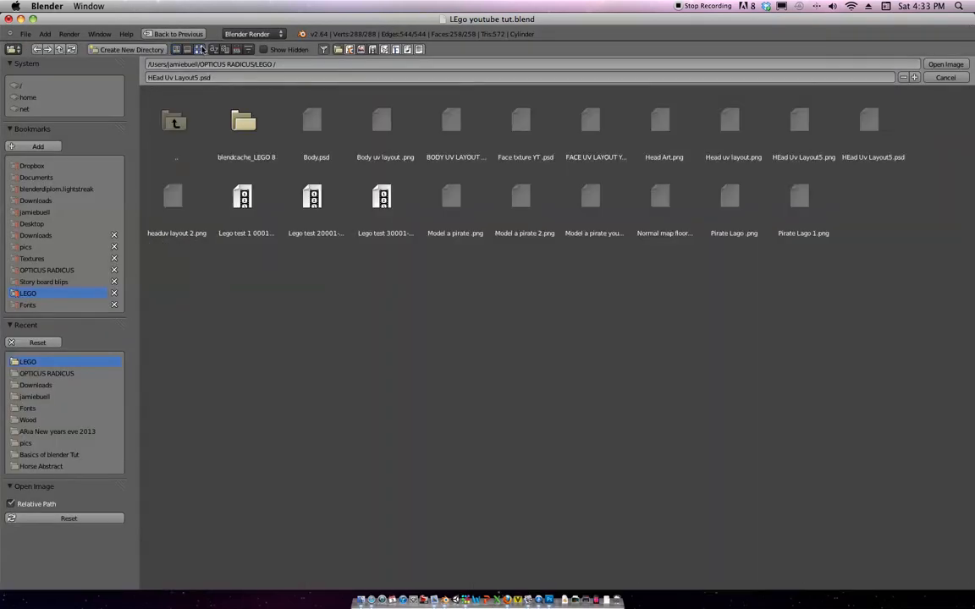
pyautogui.click(522, 118)
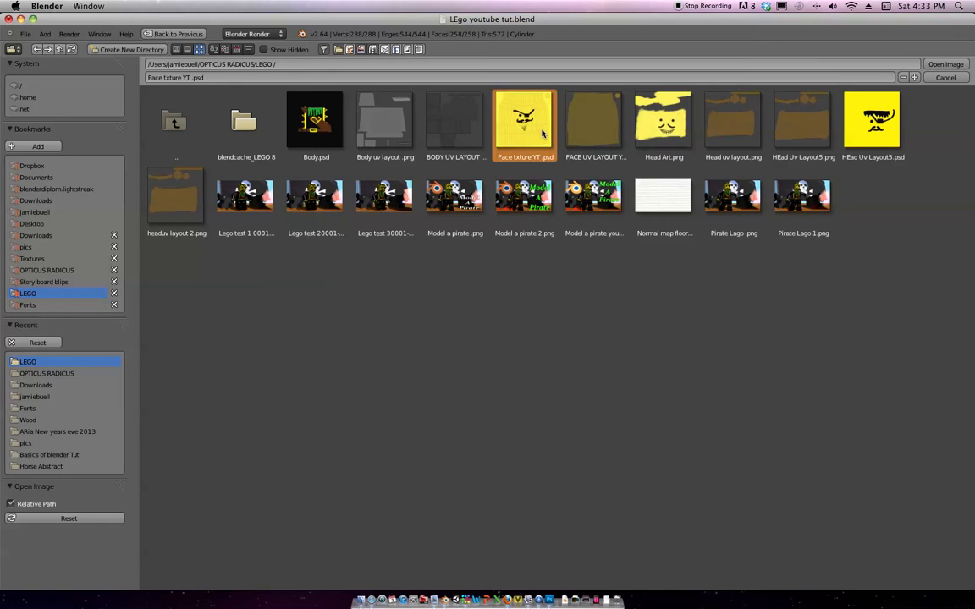
pyautogui.click(943, 64)
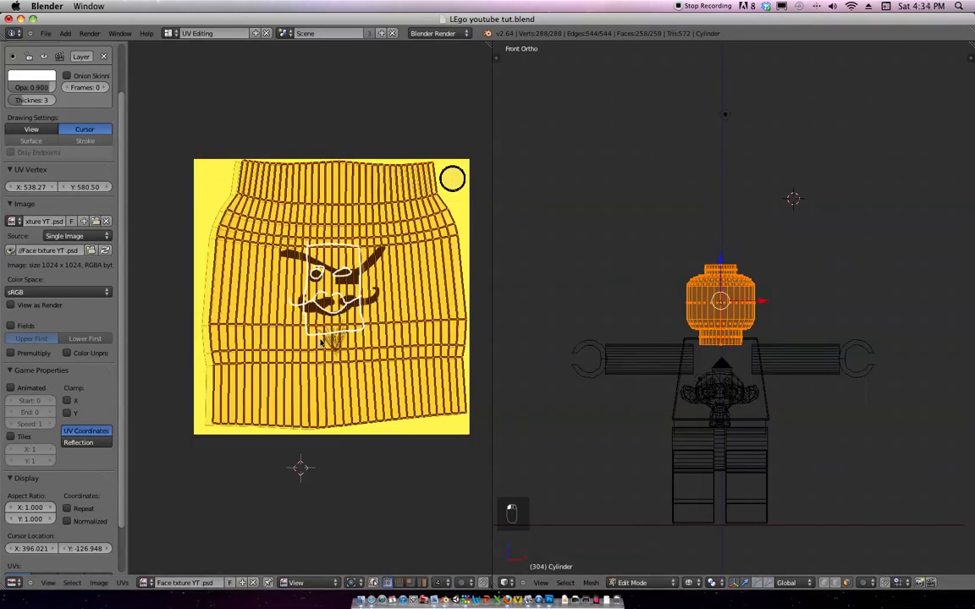
# Move the head's entire UV layout over the texture so the painted face sits centred within the mesh.
pyautogui.press('g')
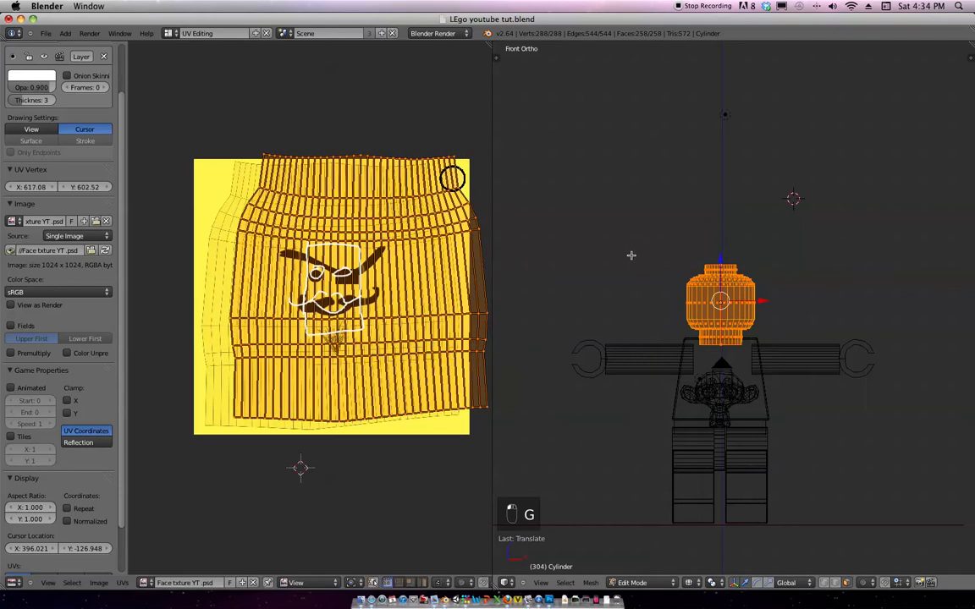
pyautogui.press('g')
pyautogui.click(410, 311)
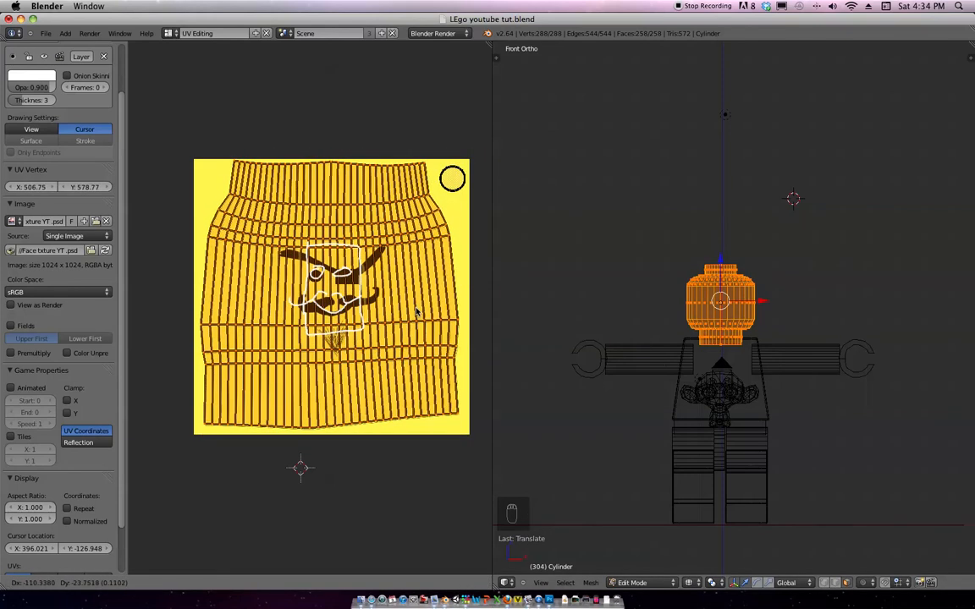
pyautogui.click(454, 288)
pyautogui.scroll(2, 454, 287)
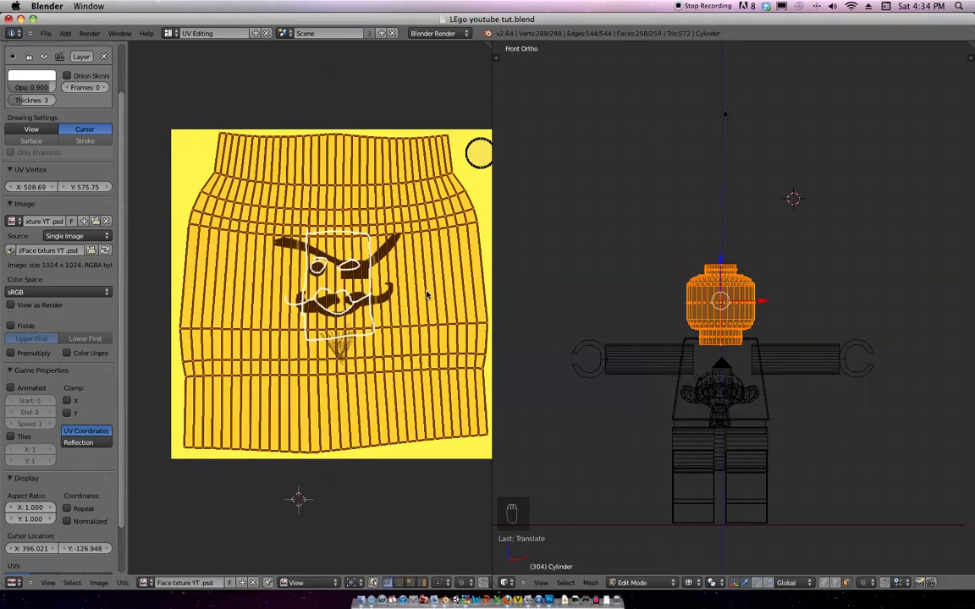
pyautogui.scroll(-1, 397, 300)
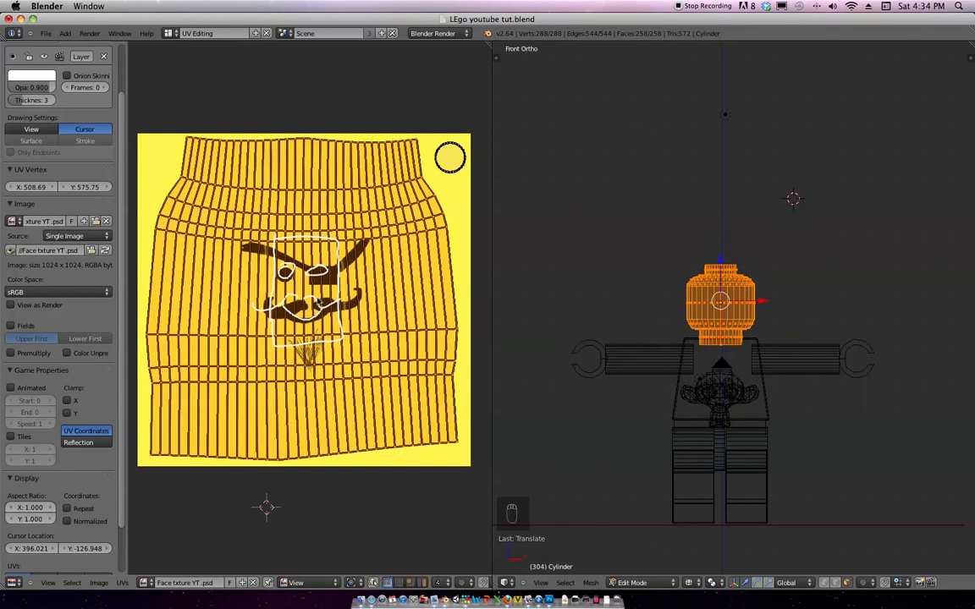
# Switch to Photoshop and lower the opacity of Layer 0, the UV grid, to 0%.
pyautogui.press('F9')
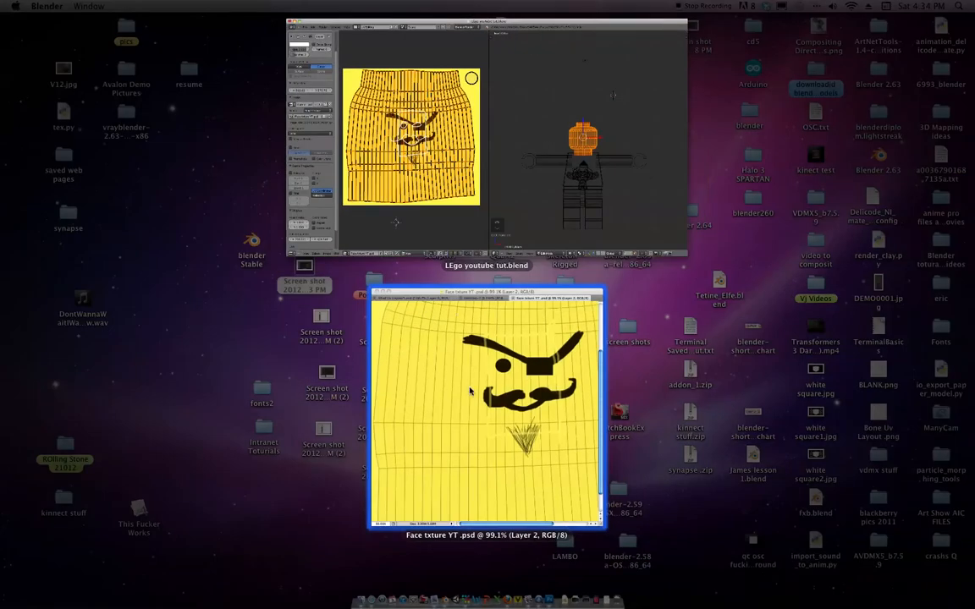
pyautogui.click(425, 352)
pyautogui.click(903, 482)
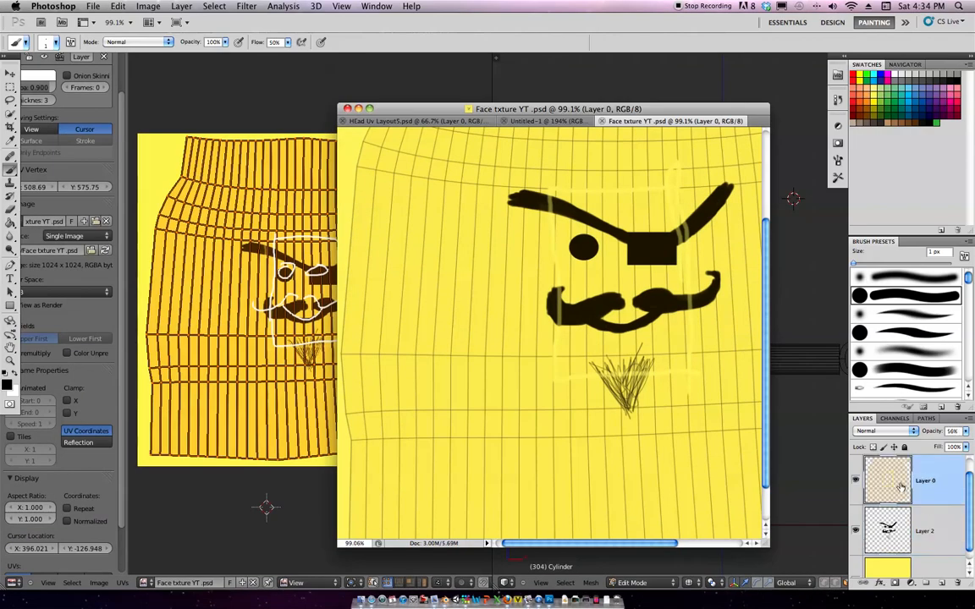
pyautogui.moveTo(970, 478); pyautogui.dragTo(973, 451)
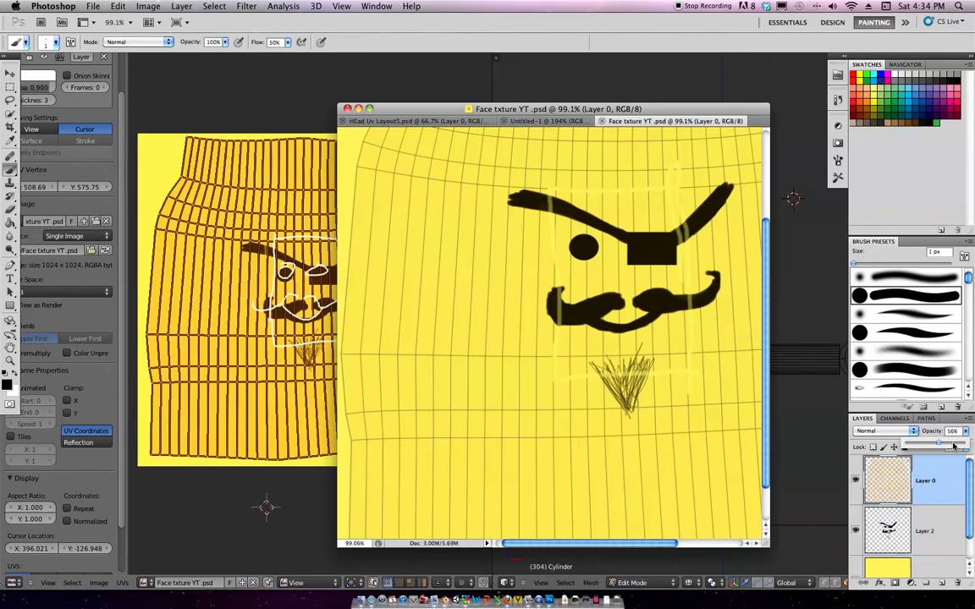
pyautogui.moveTo(965, 431); pyautogui.dragTo(873, 451)
pyautogui.click(786, 448)
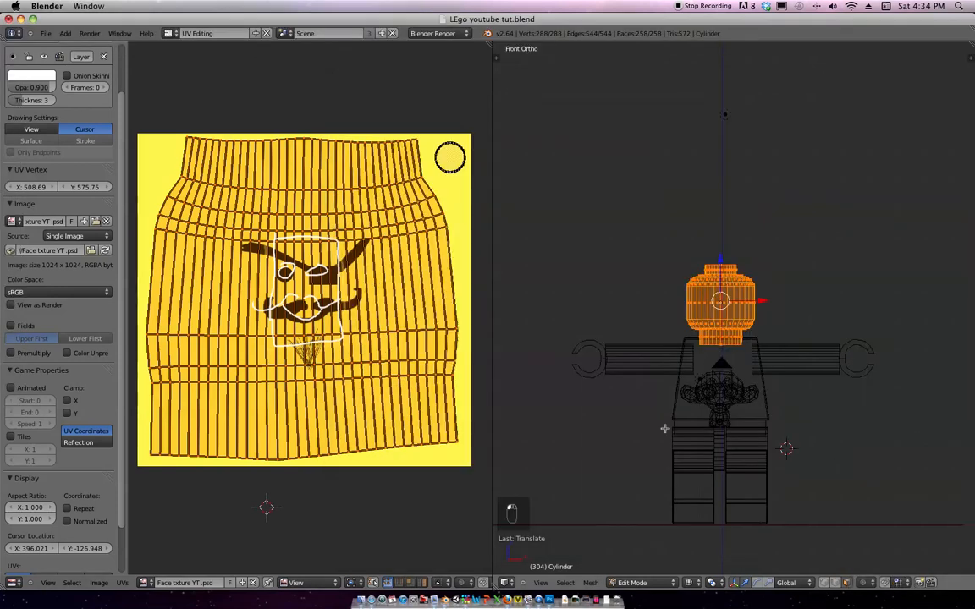
# Save the face texture file in Photoshop and reload the image in Blender's UV editor.
pyautogui.press('F3')
pyautogui.click(470, 352)
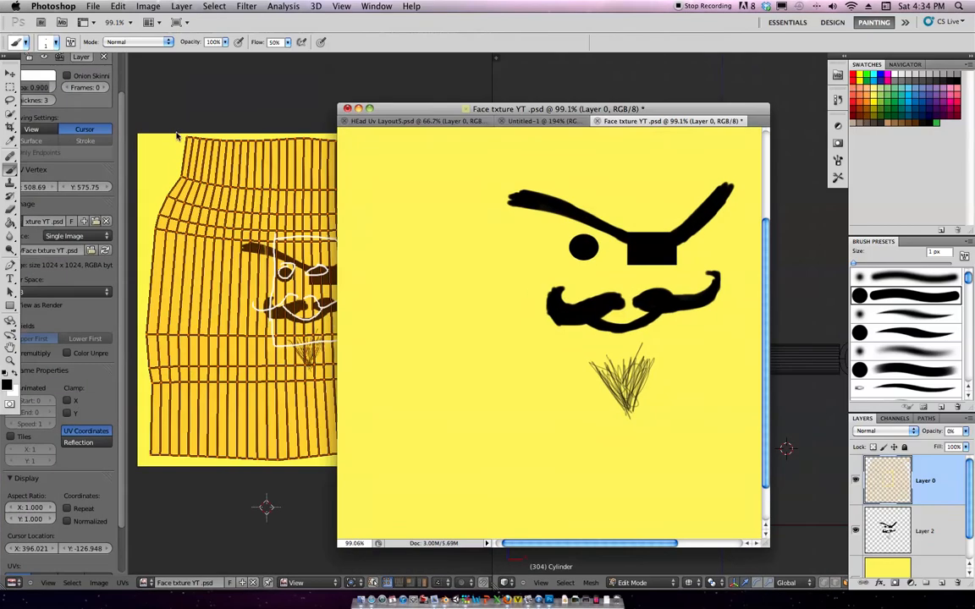
pyautogui.click(92, 6)
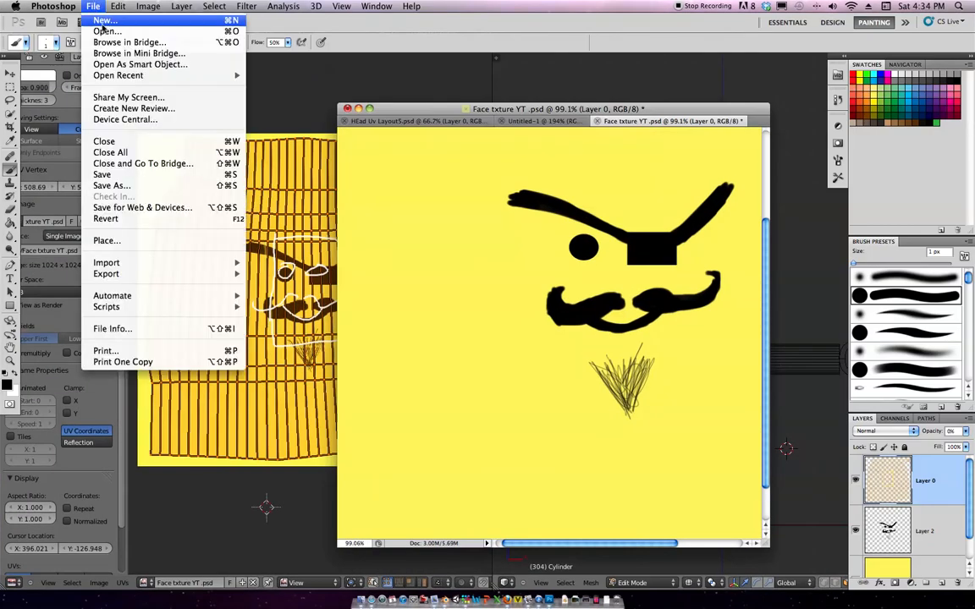
pyautogui.click(103, 174)
pyautogui.click(201, 501)
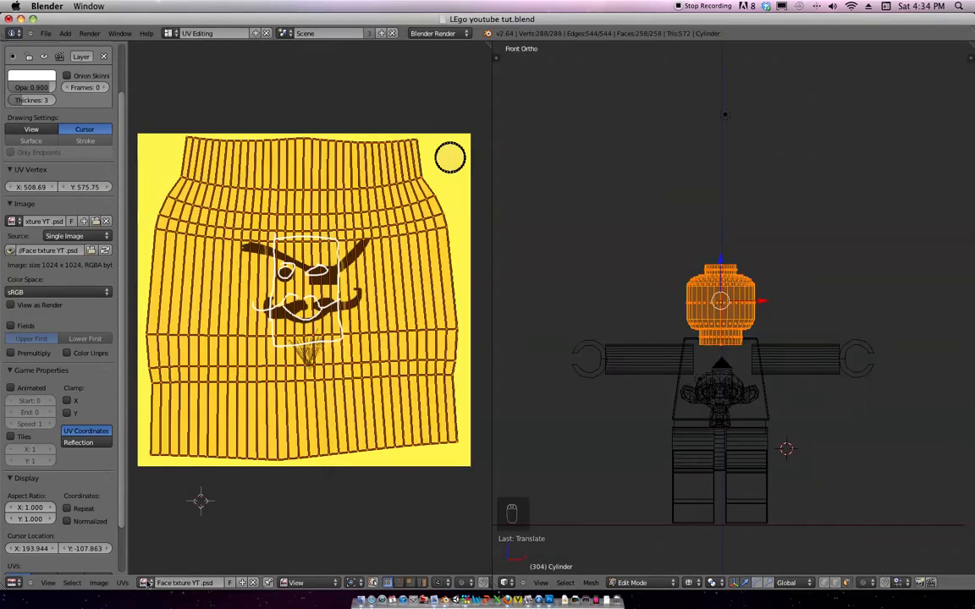
pyautogui.click(99, 583)
pyautogui.click(124, 491)
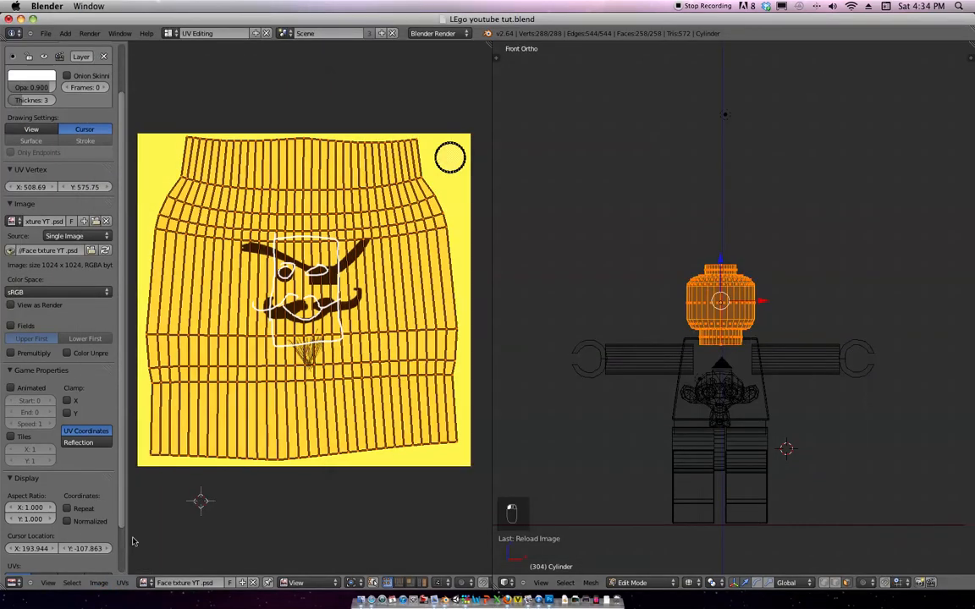
# Set the 3D view to Texture shading and leave Edit Mode to check the face on the head.
pyautogui.moveTo(775, 388); pyautogui.dragTo(797, 405, button='middle')
pyautogui.click(688, 583)
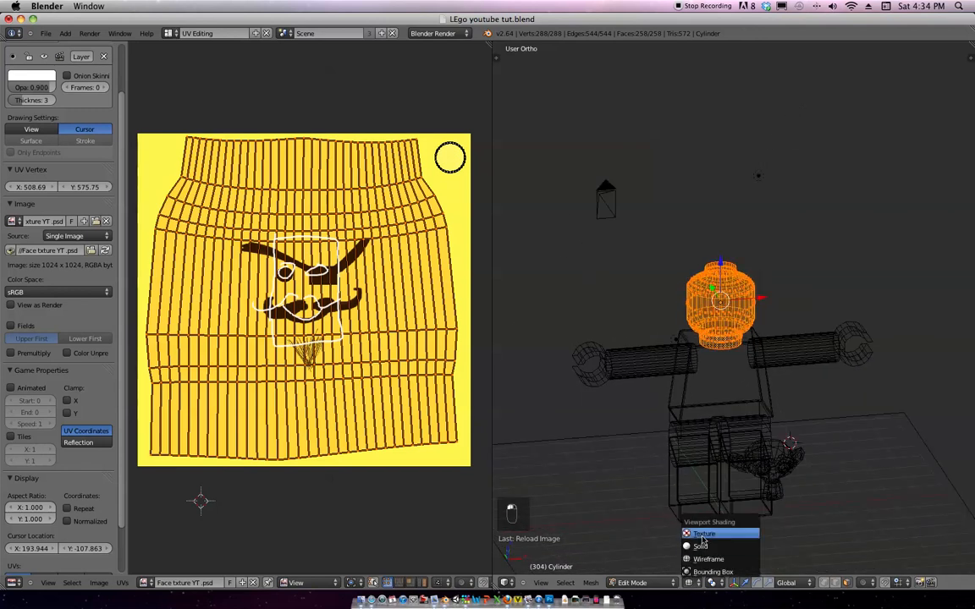
pyautogui.click(707, 528)
pyautogui.scroll(3, 764, 387)
pyautogui.moveTo(764, 389); pyautogui.dragTo(774, 365, button='middle')
pyautogui.scroll(1, 787, 376)
pyautogui.click(690, 583)
pyautogui.click(709, 533)
pyautogui.click(809, 392)
pyautogui.scroll(-1, 821, 381)
pyautogui.press('Tab')
pyautogui.moveTo(774, 389)
pyautogui.mouseDown(button='middle')
pyautogui.moveTo(801, 399)
pyautogui.moveTo(835, 358)
pyautogui.moveTo(717, 392)
pyautogui.moveTo(787, 370)
pyautogui.moveTo(790, 383)
pyautogui.moveTo(738, 430)
pyautogui.moveTo(748, 410)
pyautogui.moveTo(744, 418)
pyautogui.mouseUp(button='middle')
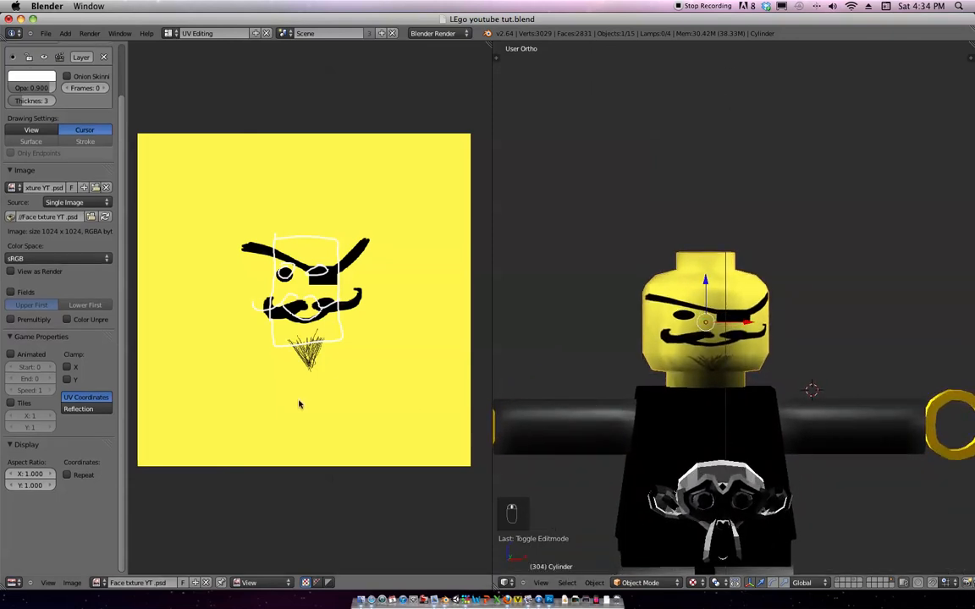
# Try widening the head's UVs along the X axis to narrow the face on the head.
pyautogui.press('Tab')
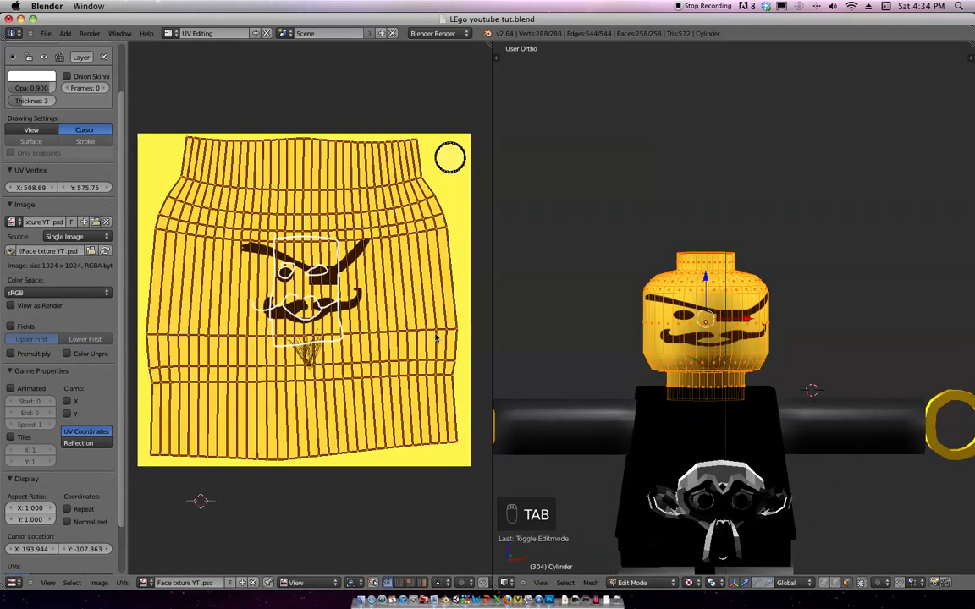
pyautogui.press('s')
pyautogui.press('x')
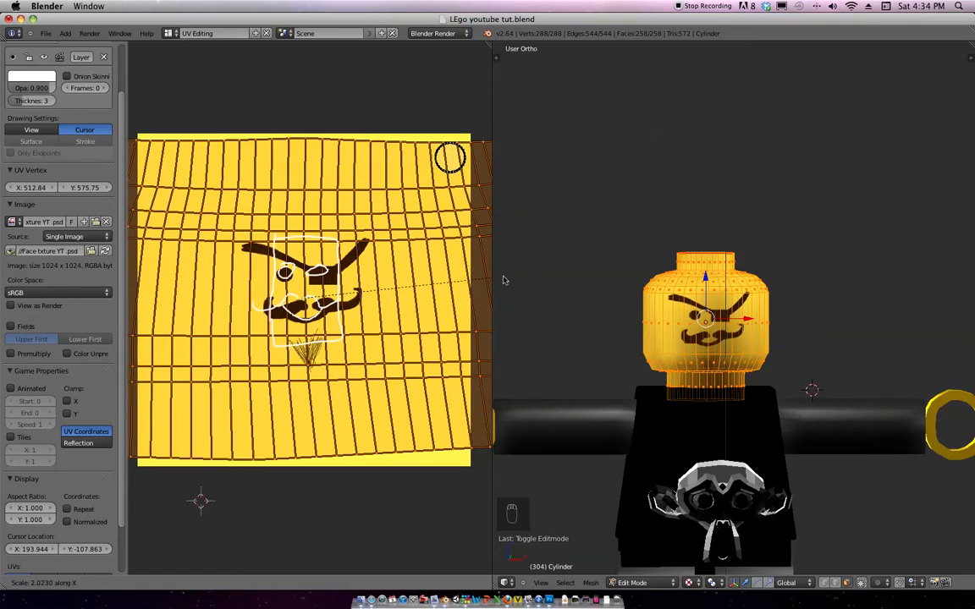
pyautogui.click(405, 287)
pyautogui.moveTo(581, 299); pyautogui.dragTo(697, 369, button='middle')
pyautogui.press('Tab')
# Select the torso and enter Edit Mode on it to display its UV layout over the LEGO BODY image.
pyautogui.rightClick(697, 369)
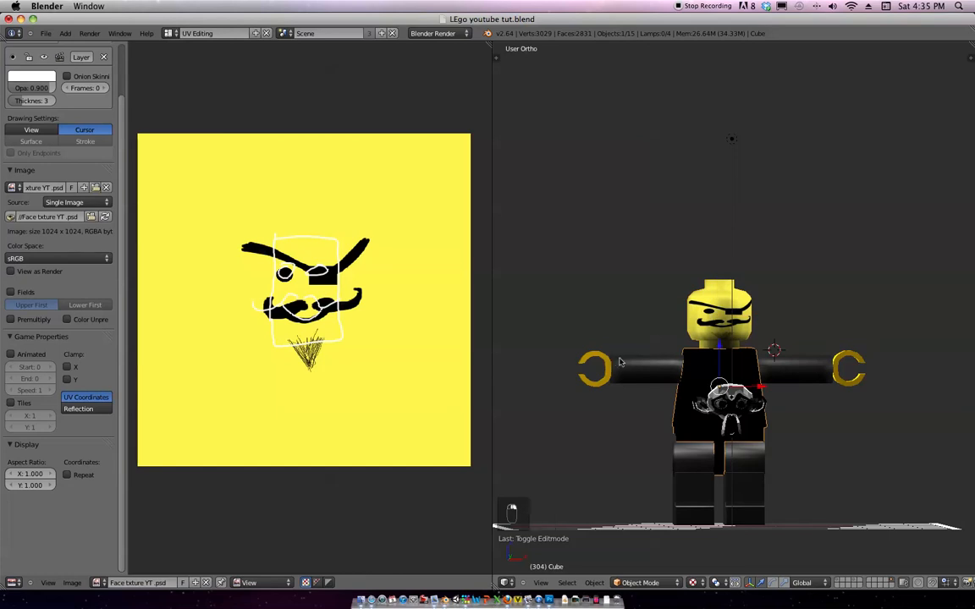
pyautogui.press('Tab')
pyautogui.press('Tab')
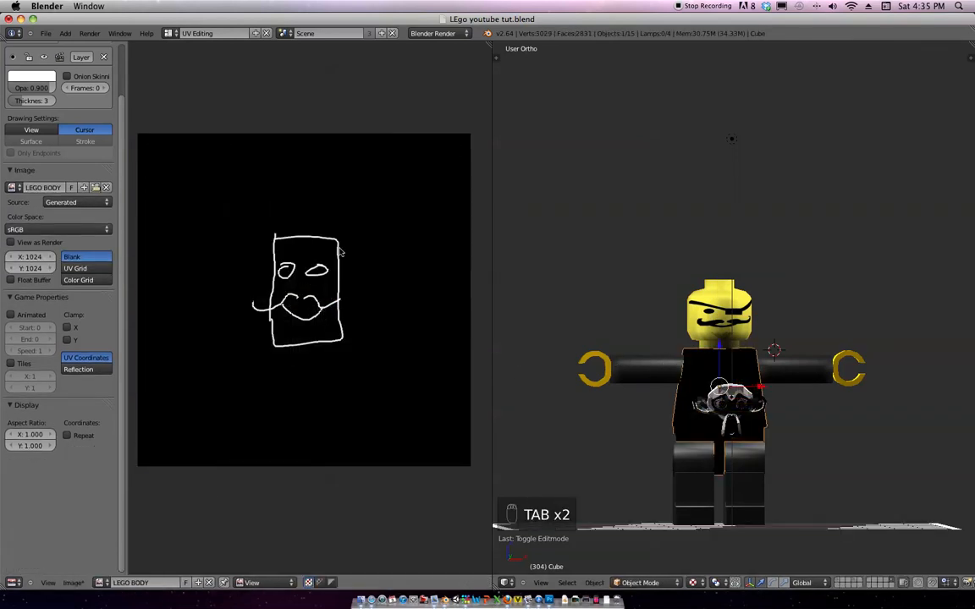
pyautogui.press('Tab')
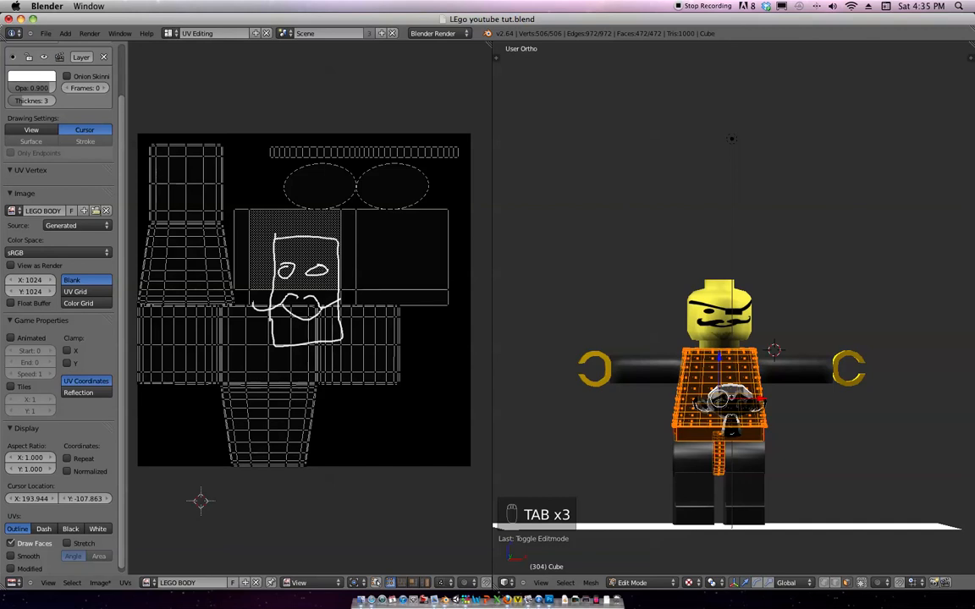
# Clear the desktop by minimizing Blender and closing the open Photoshop documents.
pyautogui.click(20, 18)
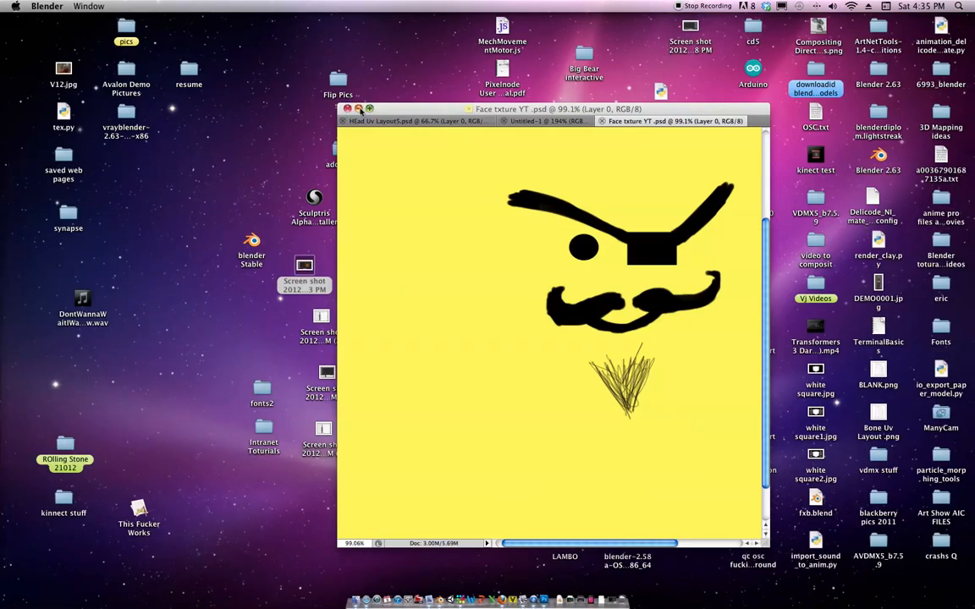
pyautogui.click(350, 111)
pyautogui.click(580, 211)
pyautogui.press('super+h')
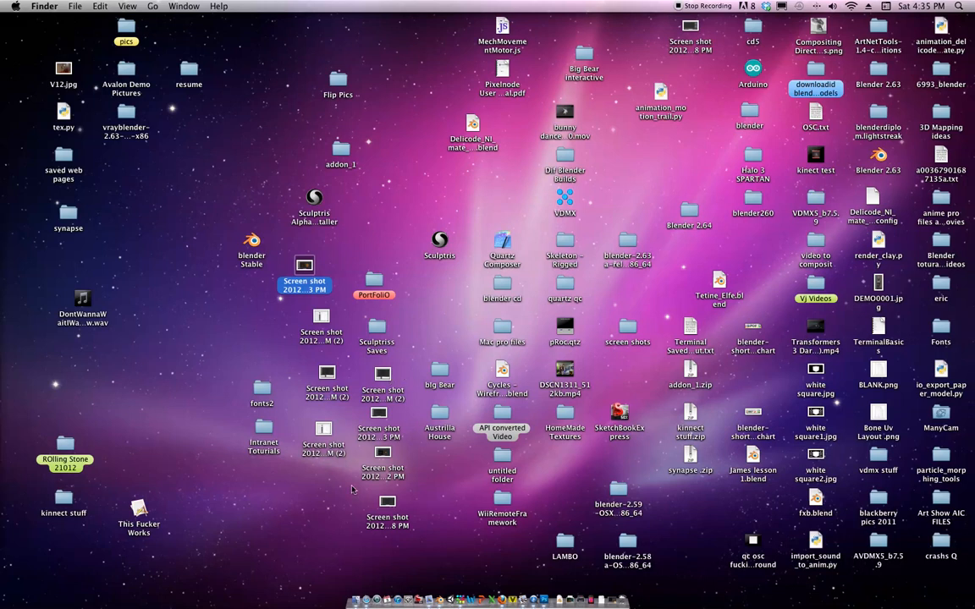
# Move the folders and icons around the desktop screenshots out of the way, including fonts2, Intranet Toturials, PortFoliO and Sculptris.
pyautogui.moveTo(289, 451); pyautogui.dragTo(246, 381)
pyautogui.moveTo(264, 428); pyautogui.dragTo(148, 419)
pyautogui.moveTo(479, 454)
pyautogui.mouseDown()
pyautogui.moveTo(427, 362)
pyautogui.moveTo(442, 375)
pyautogui.moveTo(667, 256)
pyautogui.mouseUp()
pyautogui.click(441, 374)
pyautogui.keyDown('super'); pyautogui.click(437, 414); pyautogui.keyUp('super')
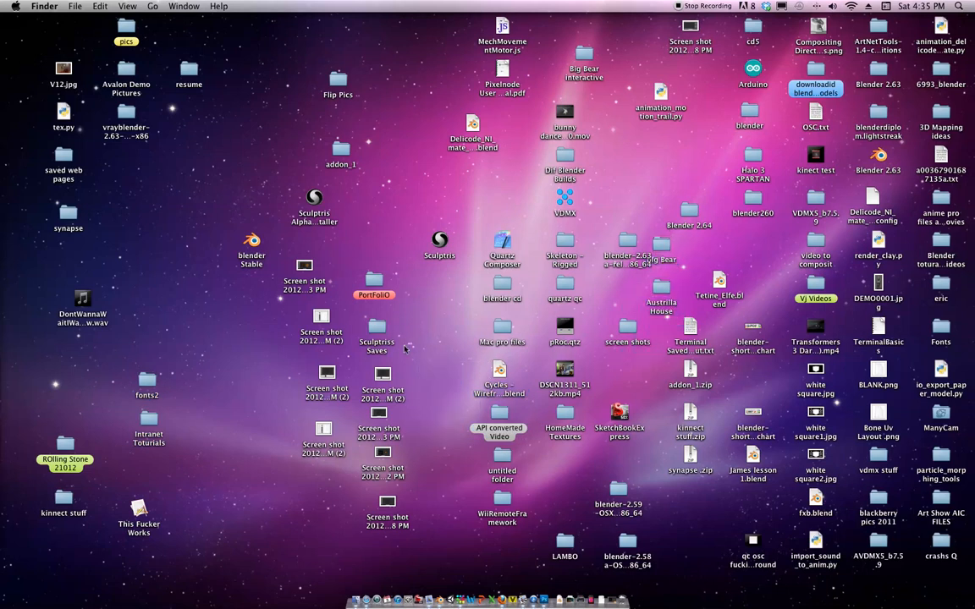
pyautogui.moveTo(394, 339); pyautogui.dragTo(326, 254)
pyautogui.moveTo(368, 286); pyautogui.dragTo(475, 183)
pyautogui.moveTo(446, 227)
pyautogui.mouseDown()
pyautogui.moveTo(264, 487)
pyautogui.moveTo(443, 334)
pyautogui.mouseUp()
# Select the group of desktop screenshots, open them in Preview and display the 4.17.32 PM one with the labelled body UVs.
pyautogui.moveTo(394, 489); pyautogui.dragTo(255, 237)
pyautogui.doubleClick(307, 267)
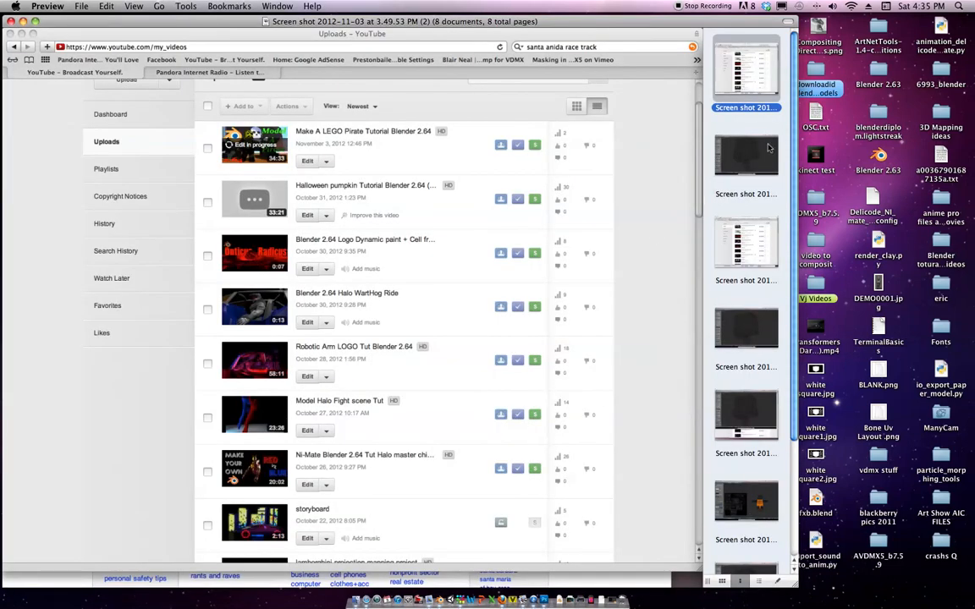
pyautogui.click(748, 157)
pyautogui.press('Down')
pyautogui.press('Down')
pyautogui.press('Down')
pyautogui.press('Down')
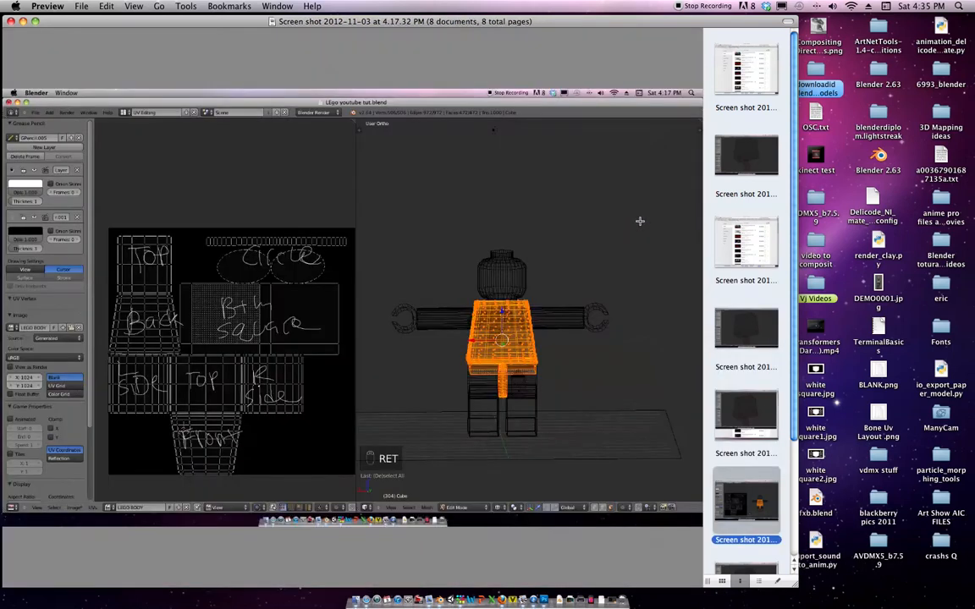
pyautogui.press('Down')
pyautogui.press('Up')
# Shrink and reposition the Preview window beside the free desktop area, keeping its sidebar in thumbnail view.
pyautogui.moveTo(485, 34); pyautogui.dragTo(544, 34)
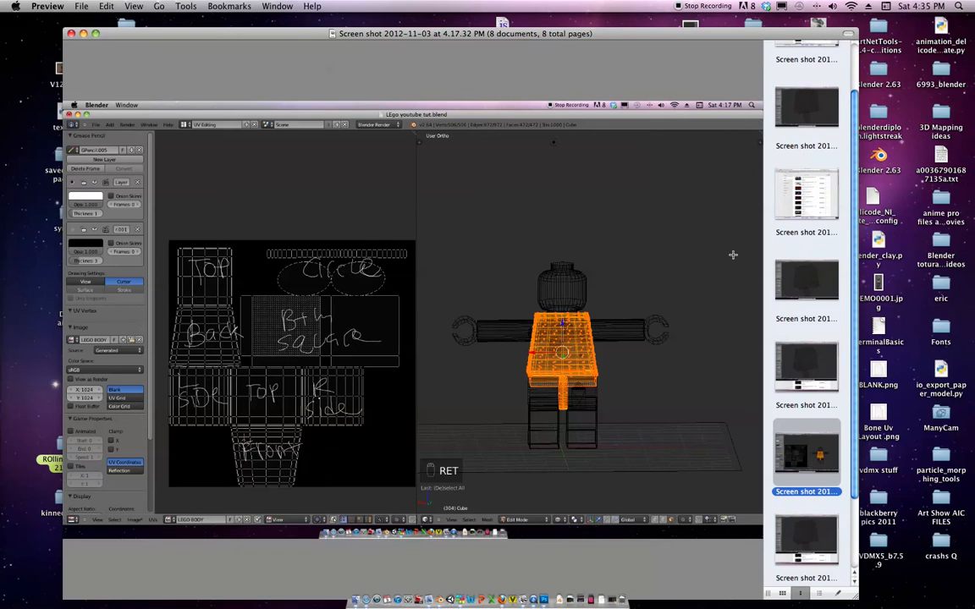
pyautogui.moveTo(847, 595); pyautogui.dragTo(562, 486)
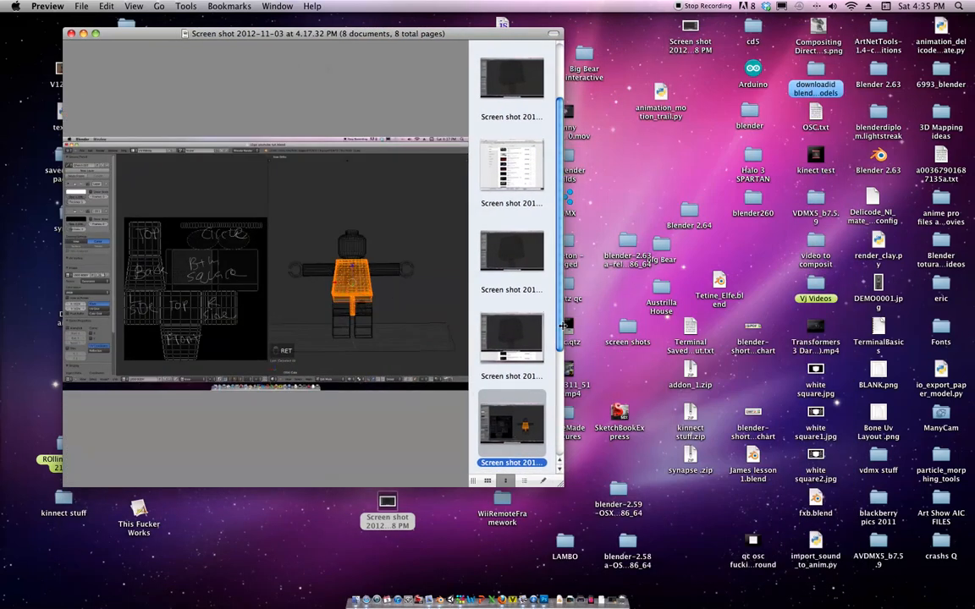
pyautogui.click(488, 481)
pyautogui.click(505, 481)
pyautogui.click(523, 483)
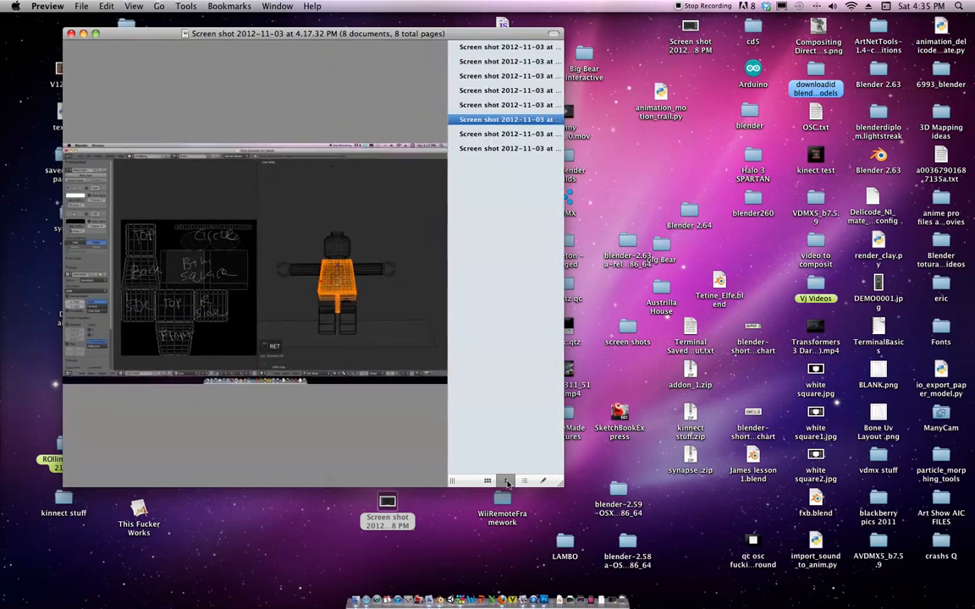
pyautogui.click(505, 480)
pyautogui.moveTo(313, 46); pyautogui.dragTo(293, 75)
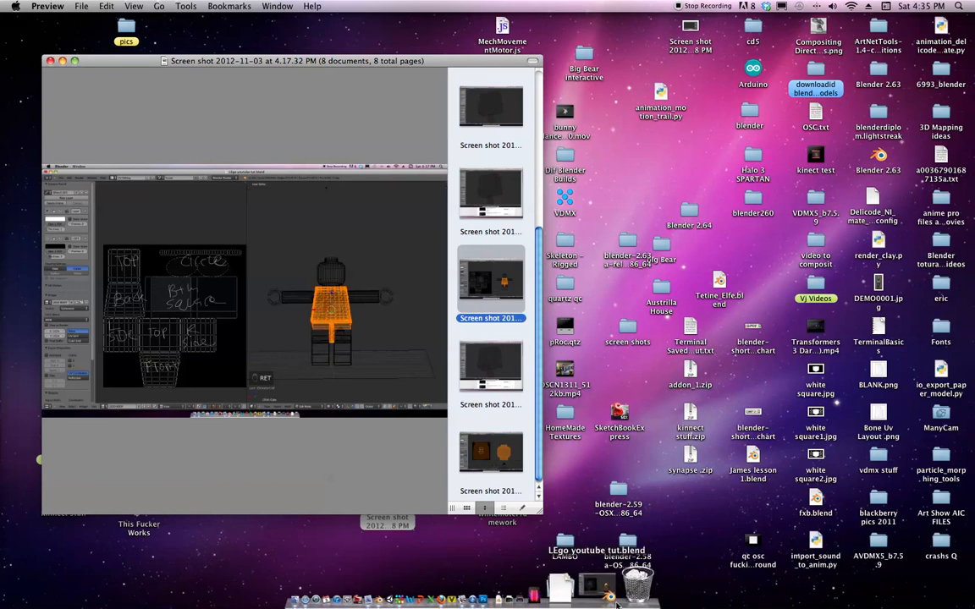
# Switch to Photoshop and open "BODY UV LAYOUT YT.png" from the LEGO folder.
pyautogui.click(546, 592)
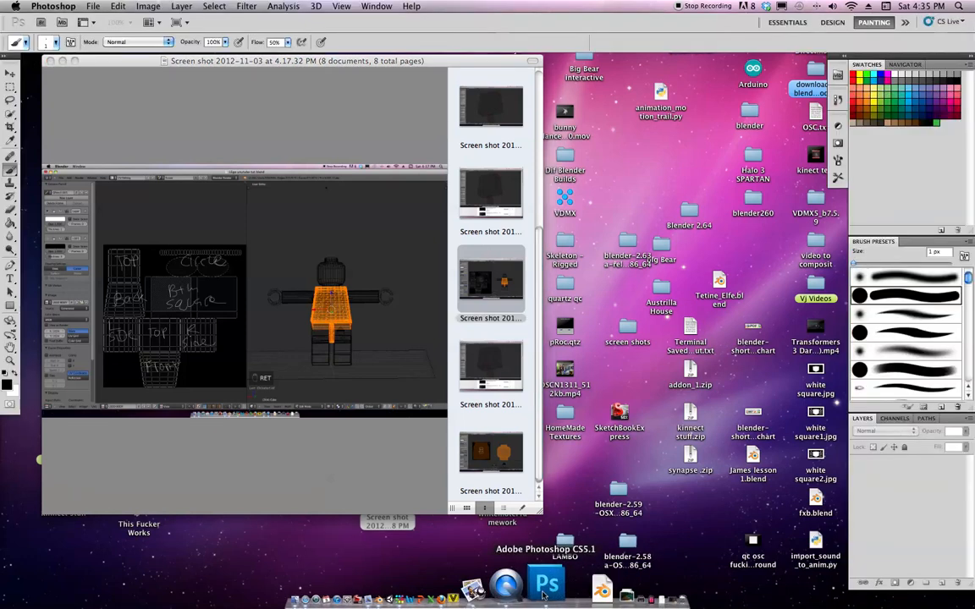
pyautogui.click(93, 6)
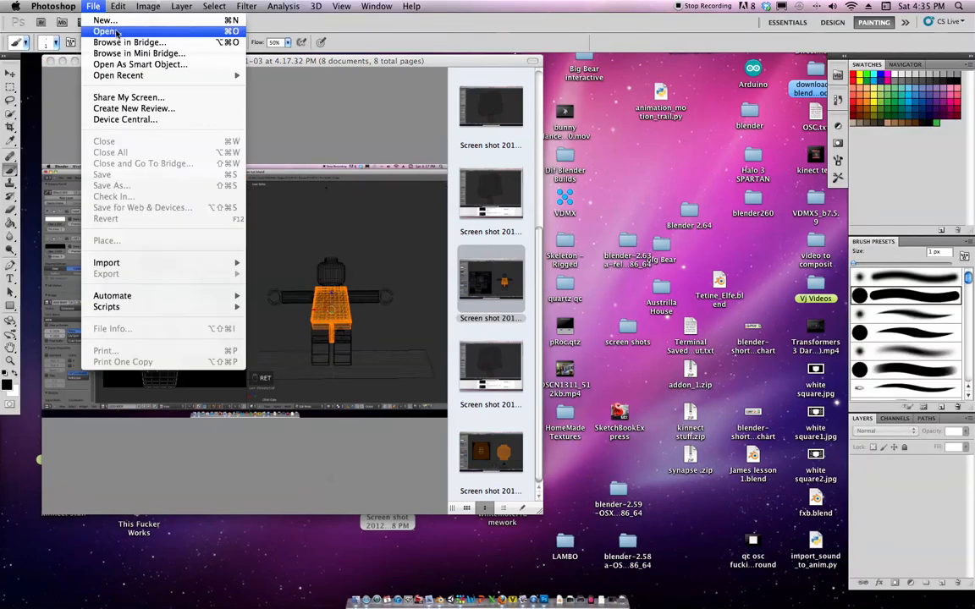
pyautogui.click(106, 31)
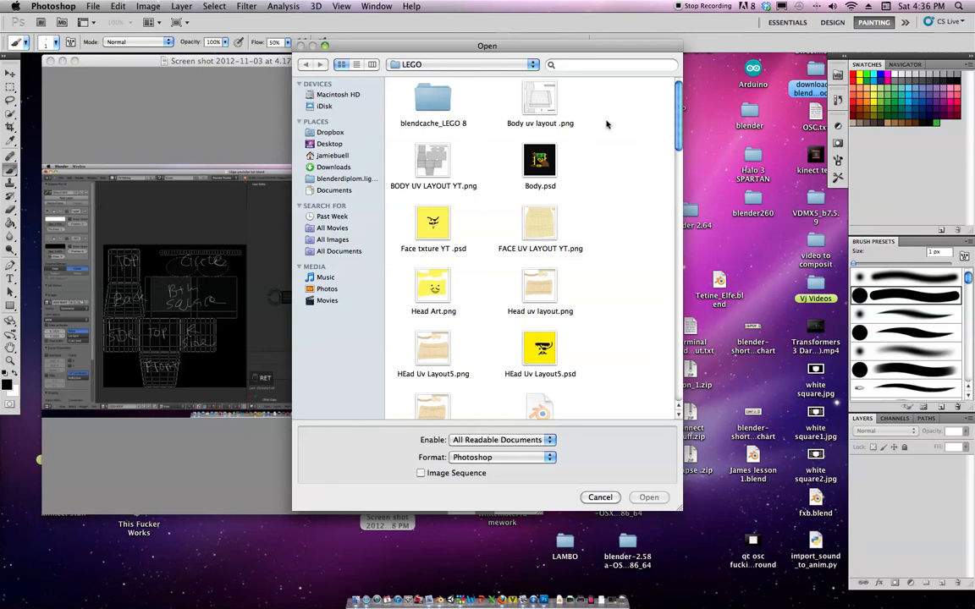
pyautogui.moveTo(675, 114); pyautogui.dragTo(640, 167)
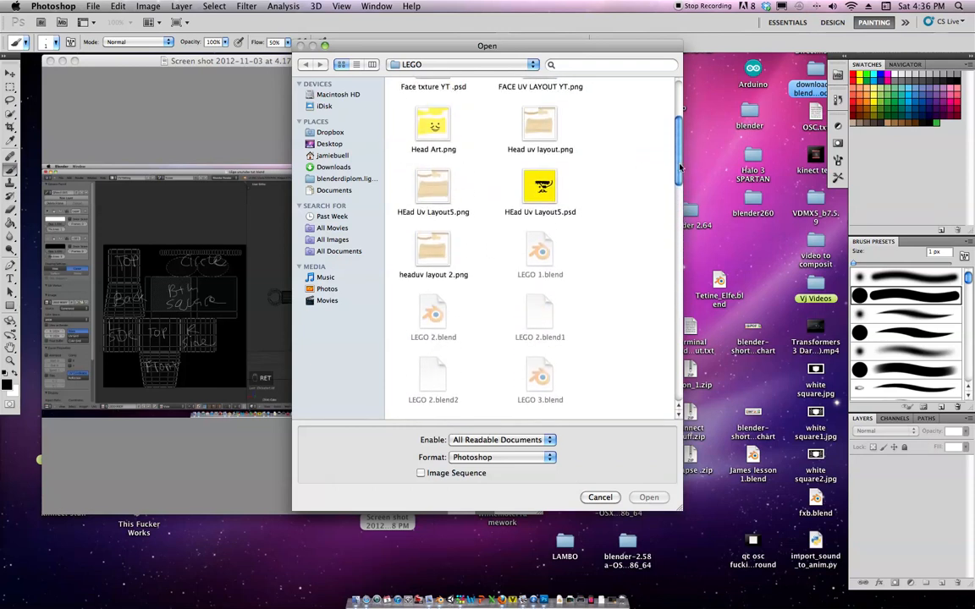
pyautogui.moveTo(679, 165); pyautogui.dragTo(683, 153)
pyautogui.scroll(2, 530, 177)
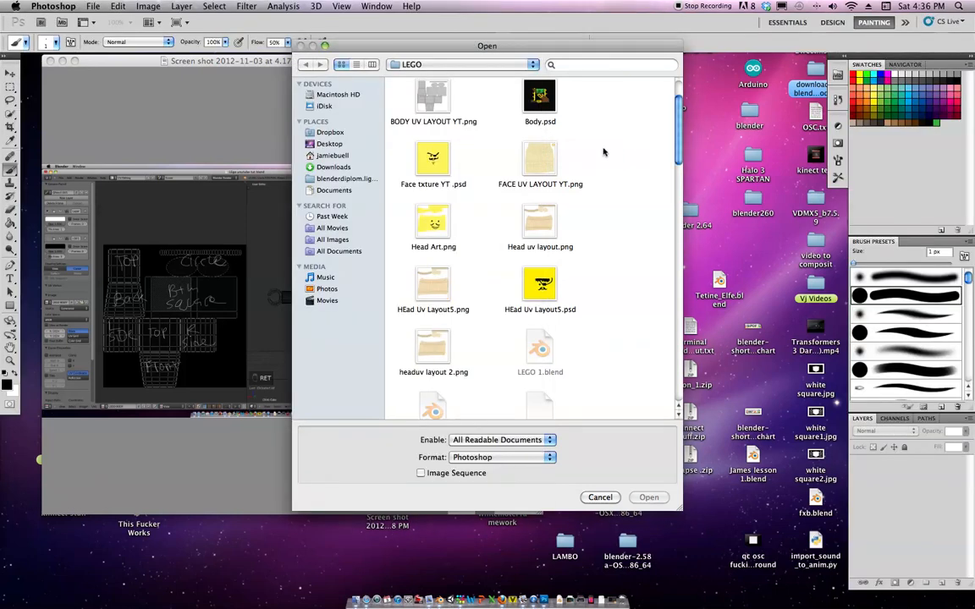
pyautogui.click(433, 108)
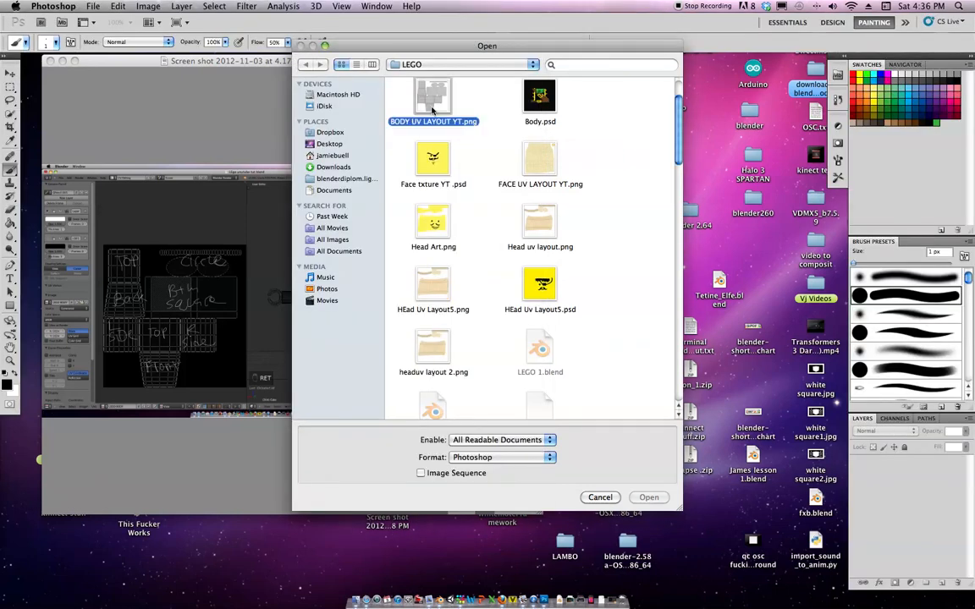
pyautogui.click(648, 497)
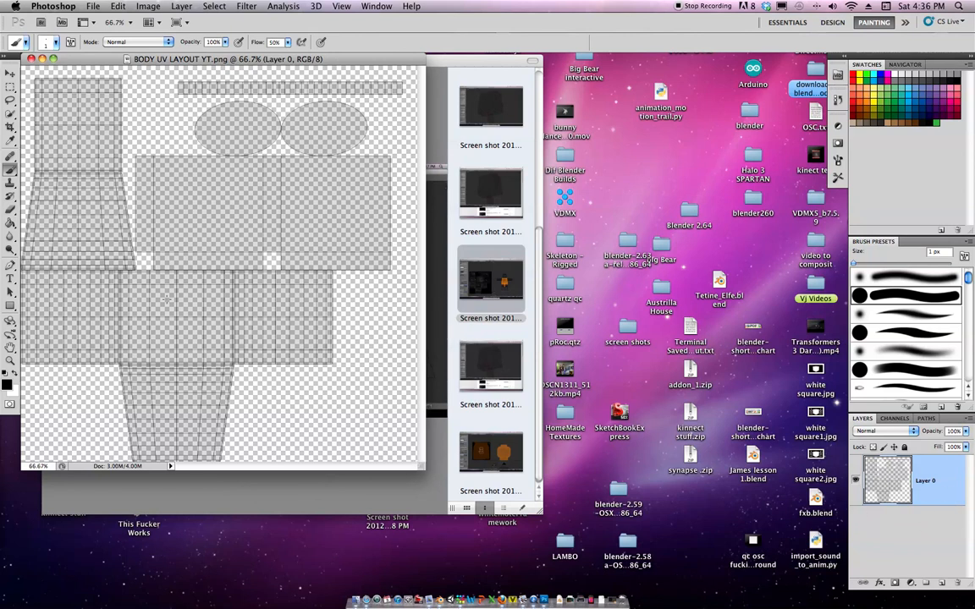
# In Blender, select the linked front-and-sides body UV island, rotate it 180° and scale it down slightly along Y.
pyautogui.moveTo(275, 68); pyautogui.dragTo(710, 61)
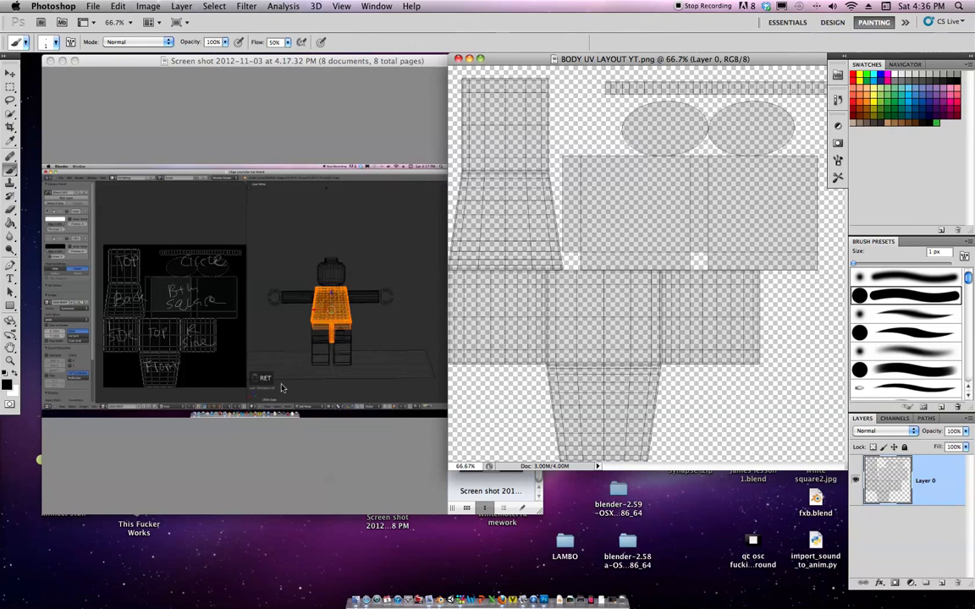
pyautogui.press('super+Tab')
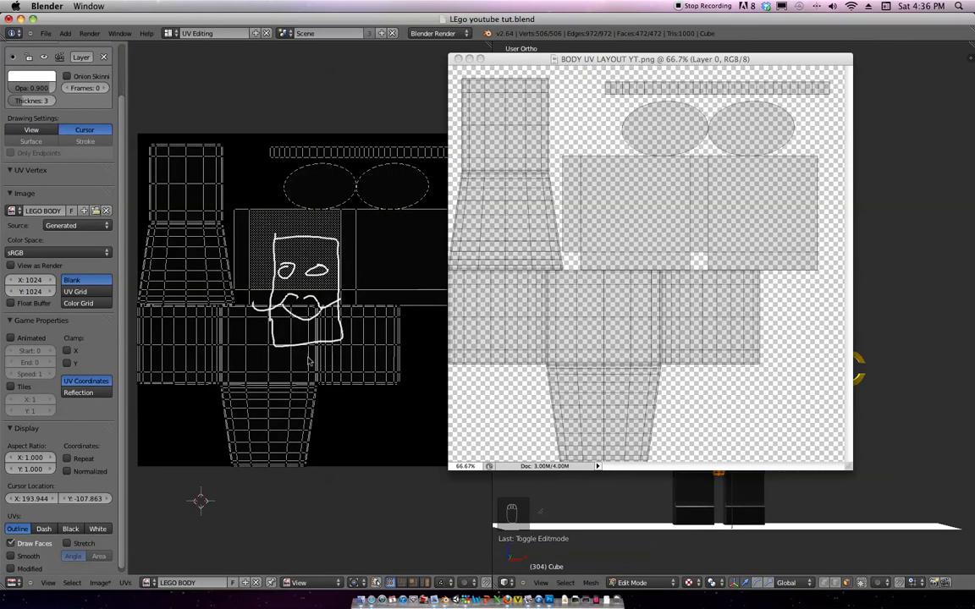
pyautogui.rightClick(309, 363)
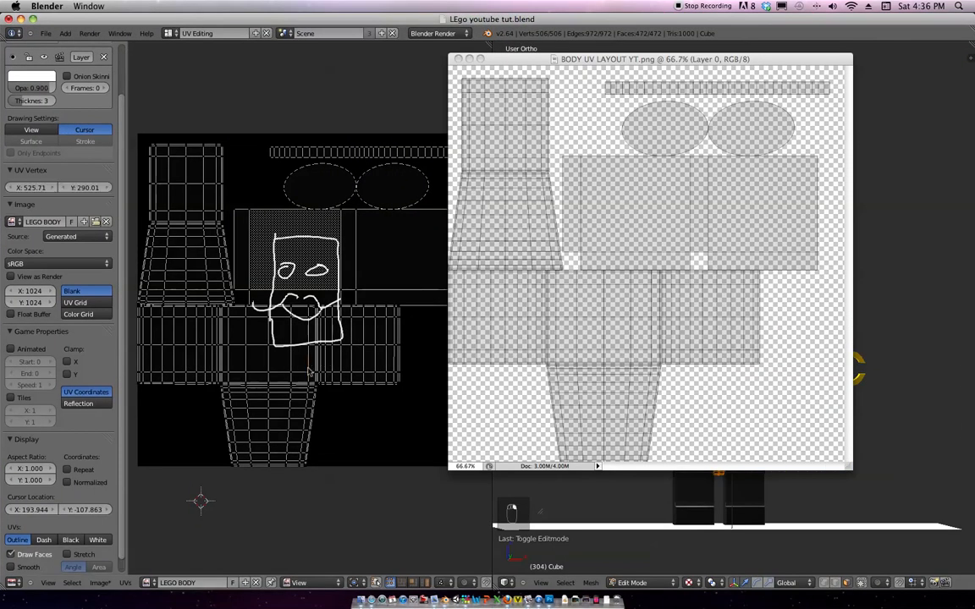
pyautogui.hotkey('ctrl', 'l')
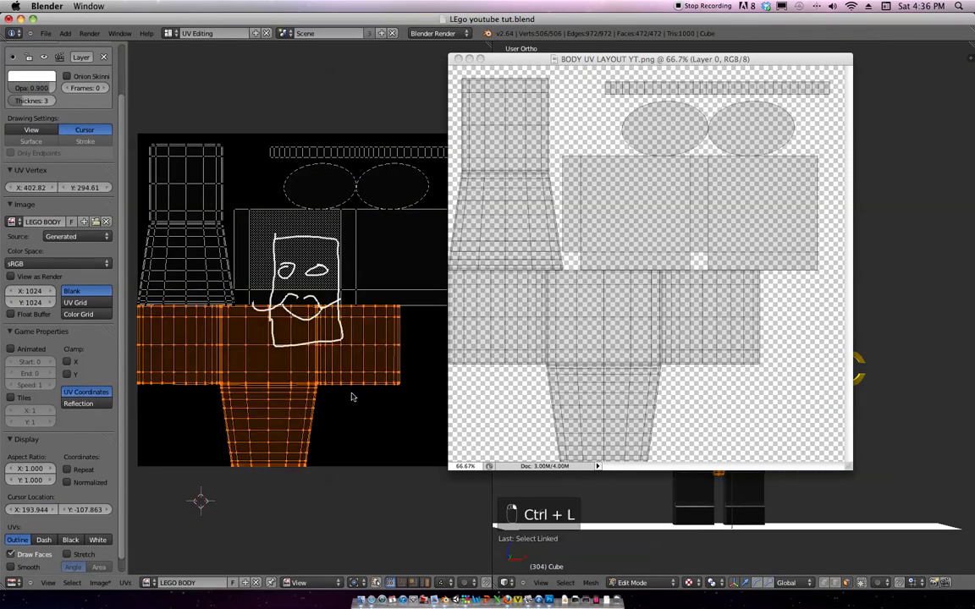
pyautogui.write('r180')
pyautogui.press('Return')
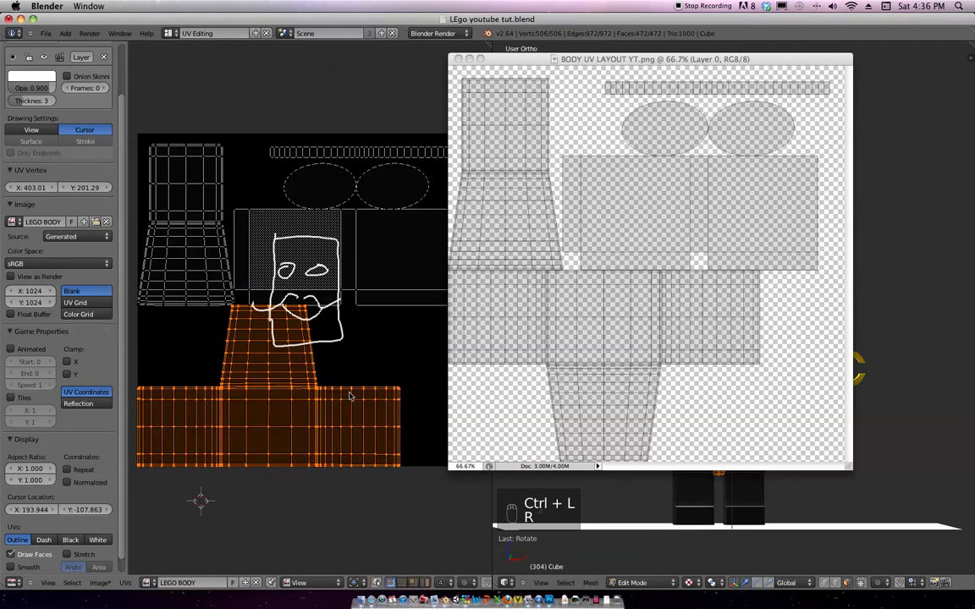
pyautogui.press('s')
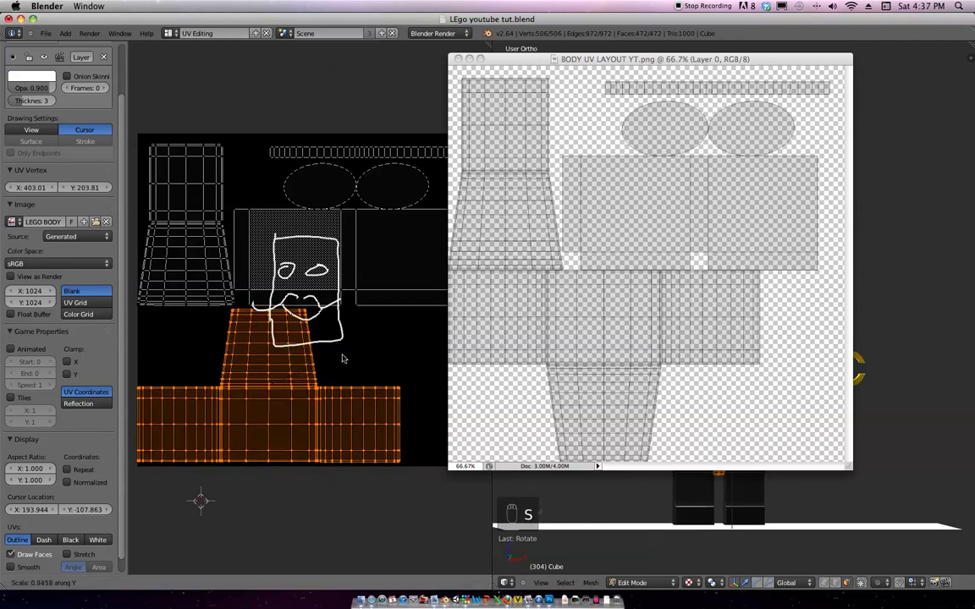
pyautogui.click(341, 355)
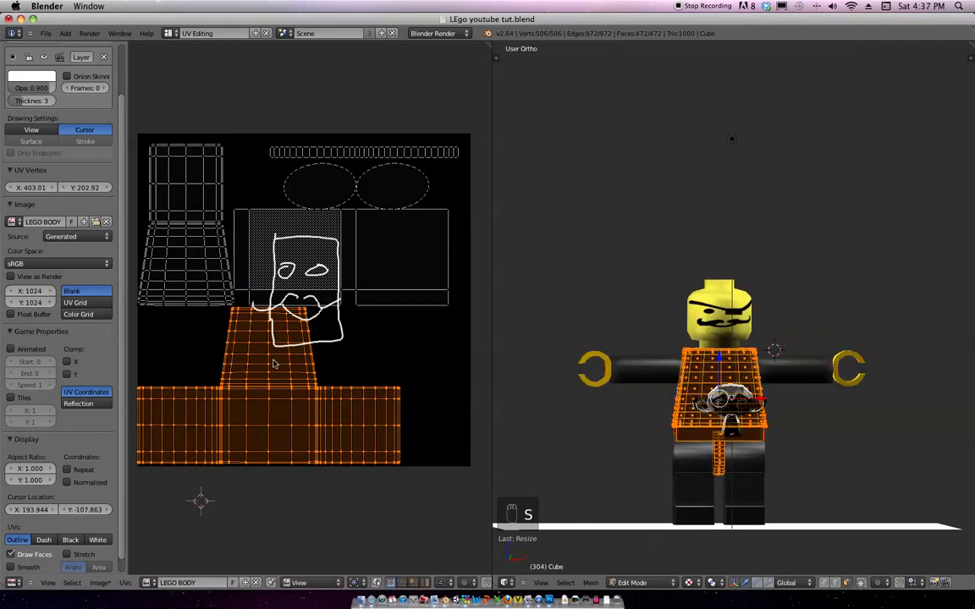
# Export the revised UV layout to the LEGO folder as "BODY yt UV 2".
pyautogui.click(100, 583)
pyautogui.moveTo(125, 583)
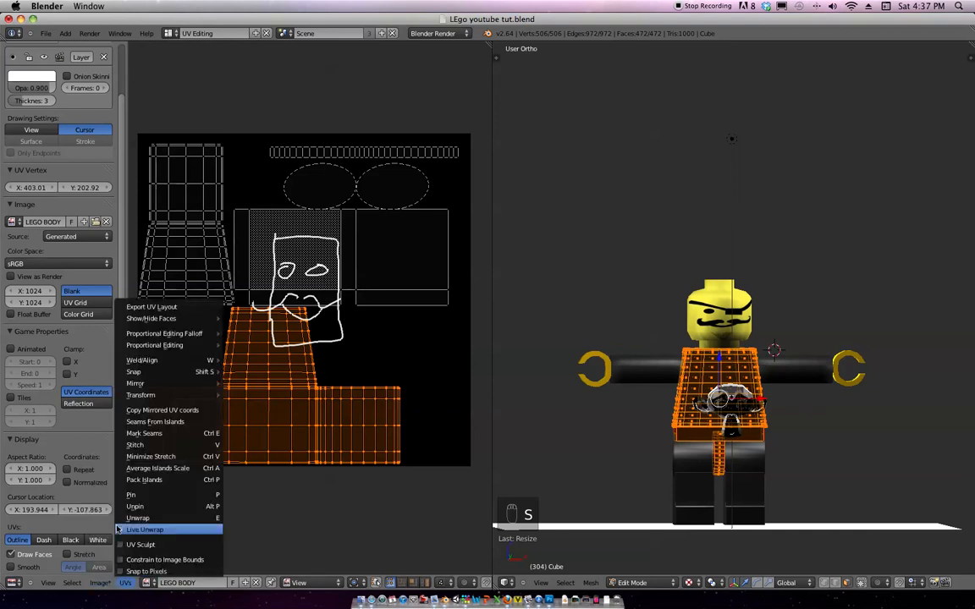
pyautogui.click(177, 303)
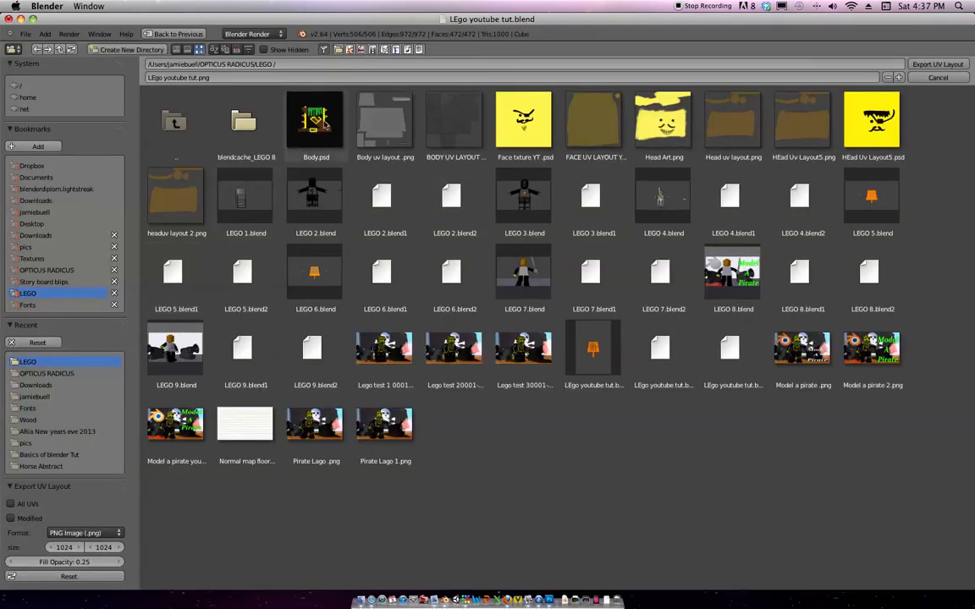
pyautogui.click(222, 76)
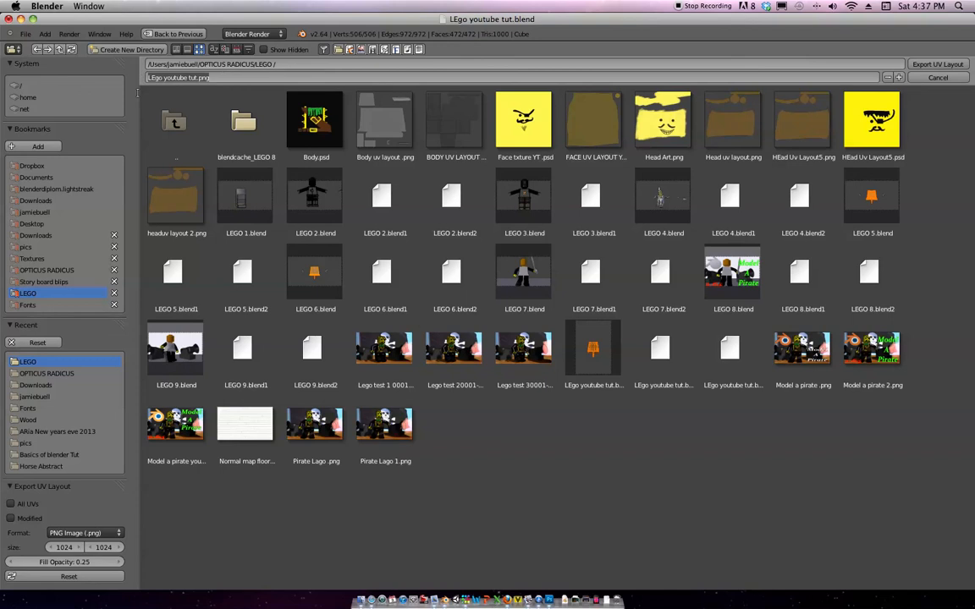
pyautogui.press('BackSpace')
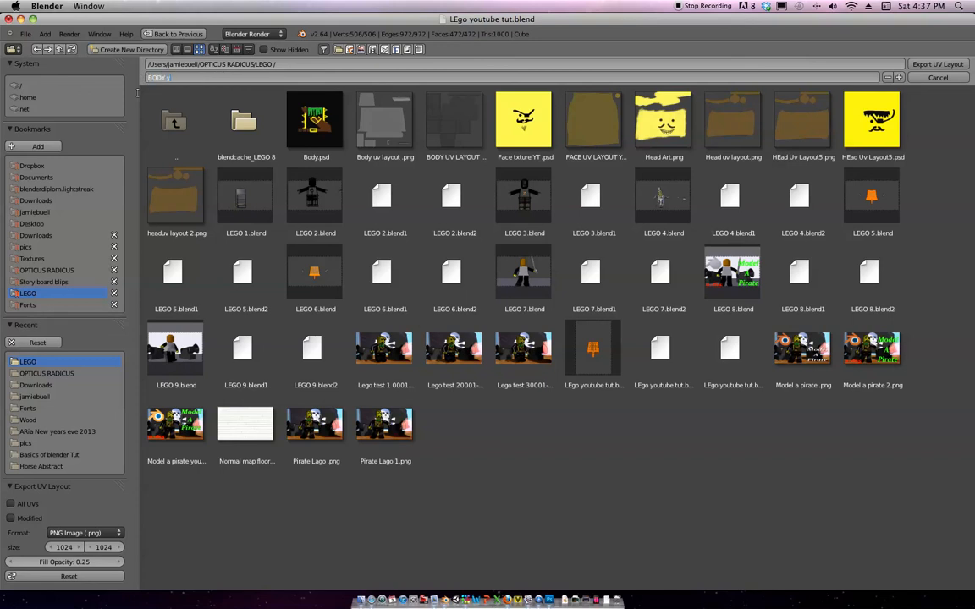
pyautogui.write('BODY yt UV 2')
pyautogui.press('Return')
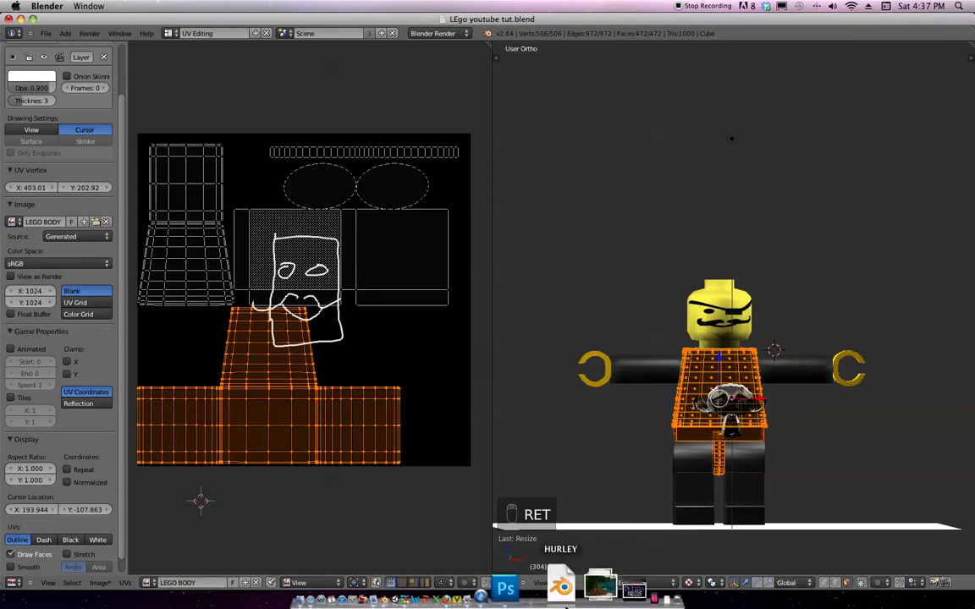
# Switch to Photoshop and open "BODY yt UV 2.png" from the LEGO folder.
pyautogui.click(535, 584)
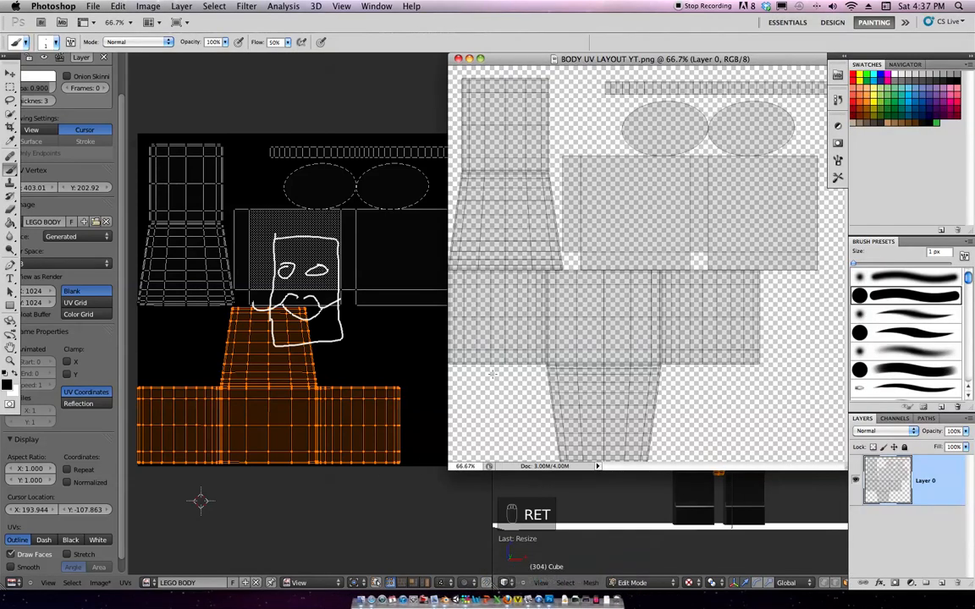
pyautogui.click(94, 7)
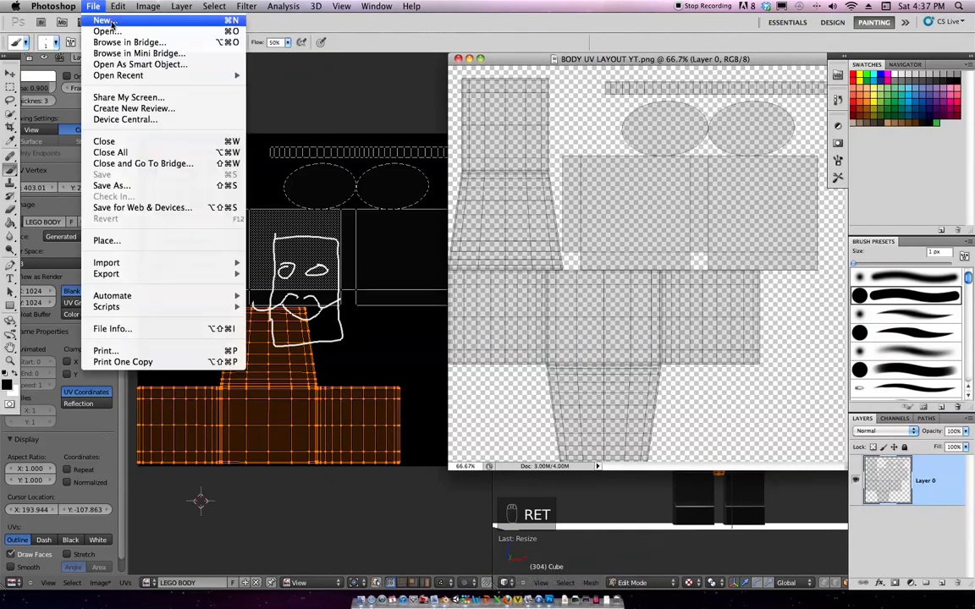
pyautogui.click(103, 30)
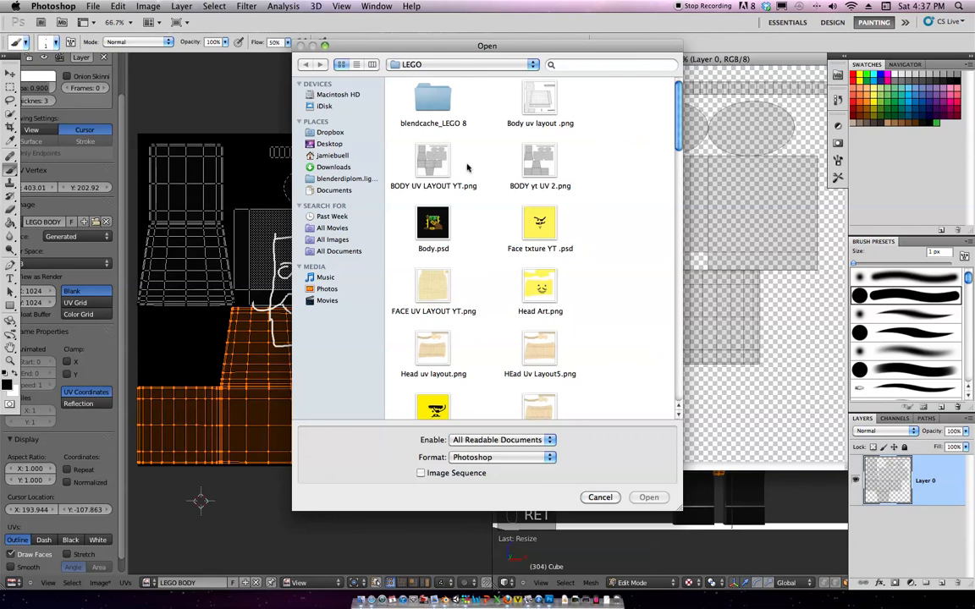
pyautogui.click(539, 162)
pyautogui.click(645, 498)
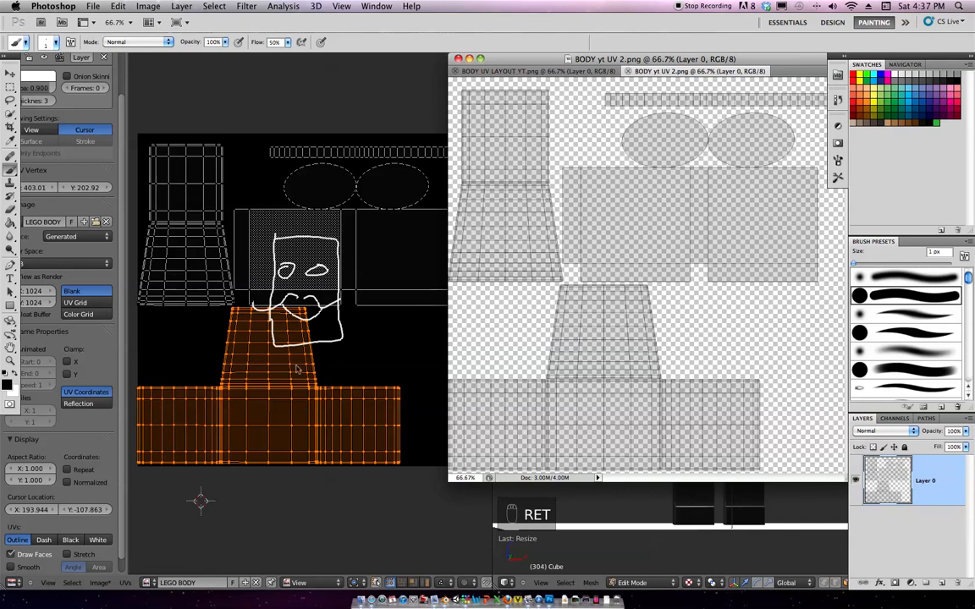
# Switch to Blender and delete the grease pencil layer with the face sketch from the UV editor.
pyautogui.click(81, 106)
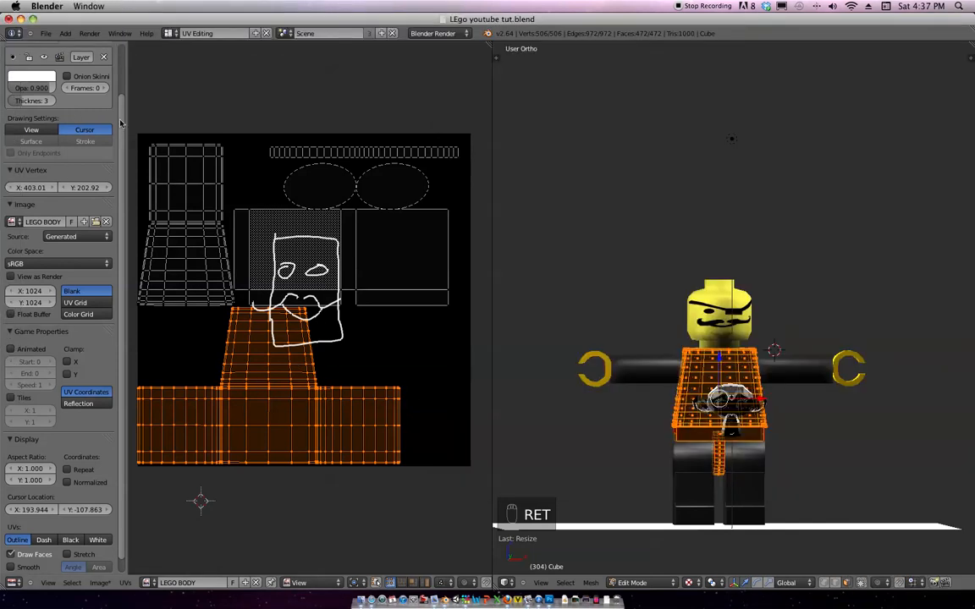
pyautogui.scroll(3, 85, 108)
pyautogui.click(103, 111)
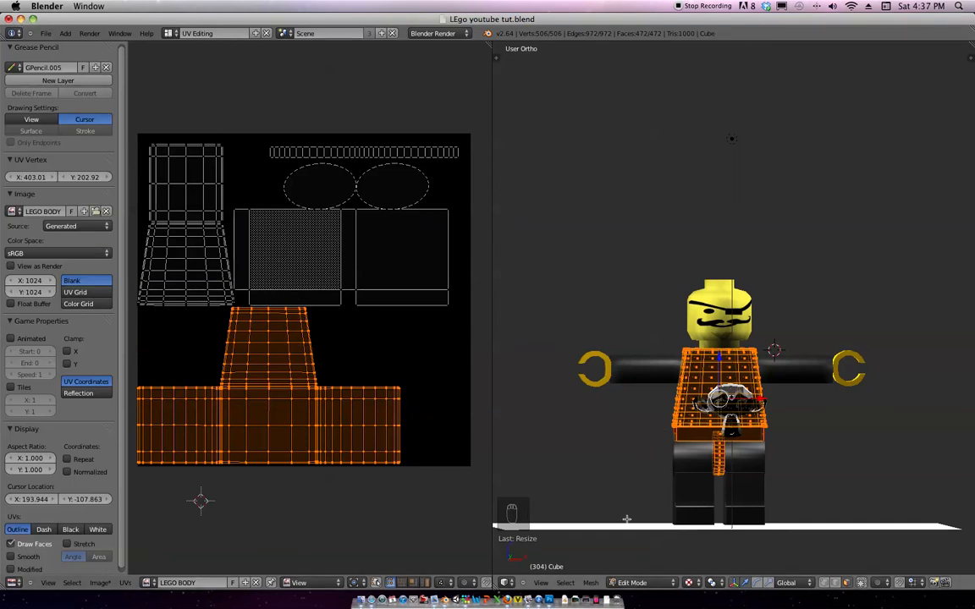
# Switch to Photoshop, add a layer beneath the body UV layout and fill it with dark grey.
pyautogui.click(542, 584)
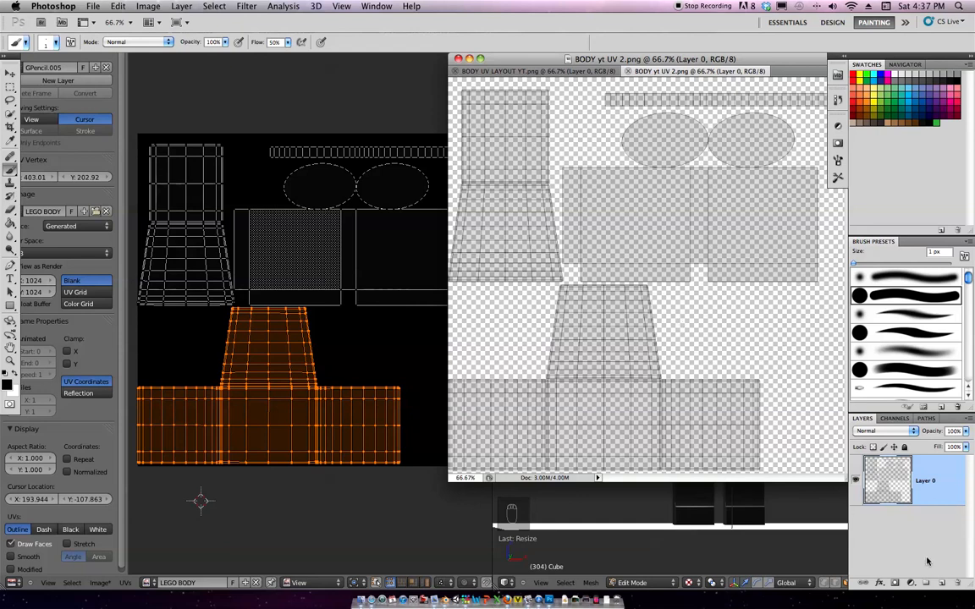
pyautogui.click(942, 583)
pyautogui.moveTo(939, 536); pyautogui.dragTo(937, 462)
pyautogui.click(890, 530)
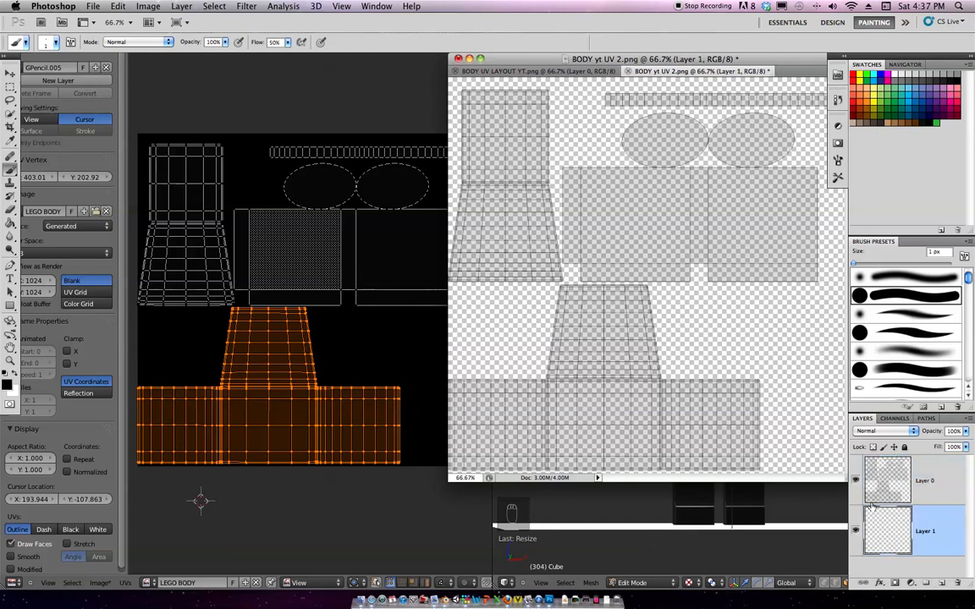
pyautogui.click(10, 222)
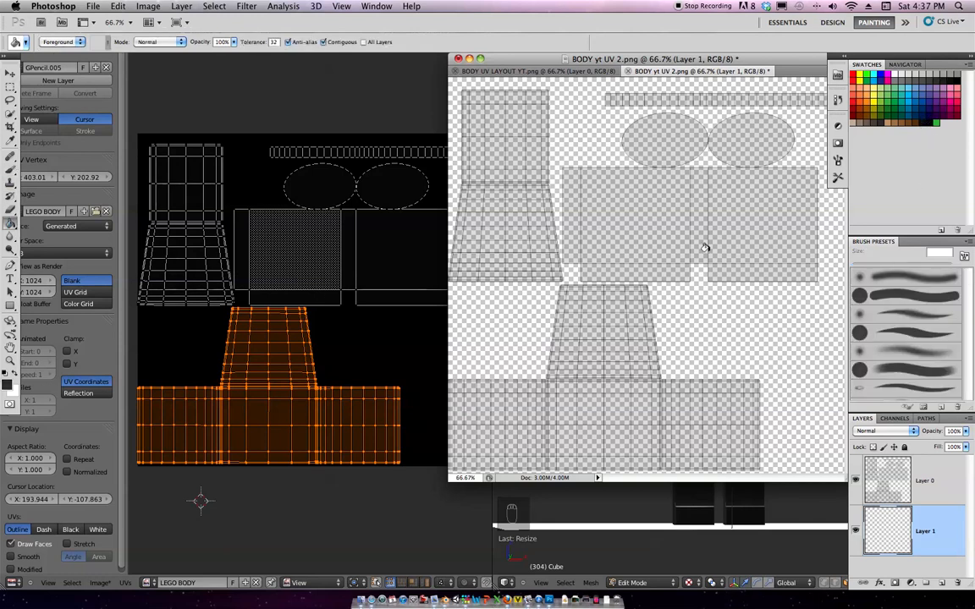
pyautogui.click(497, 316)
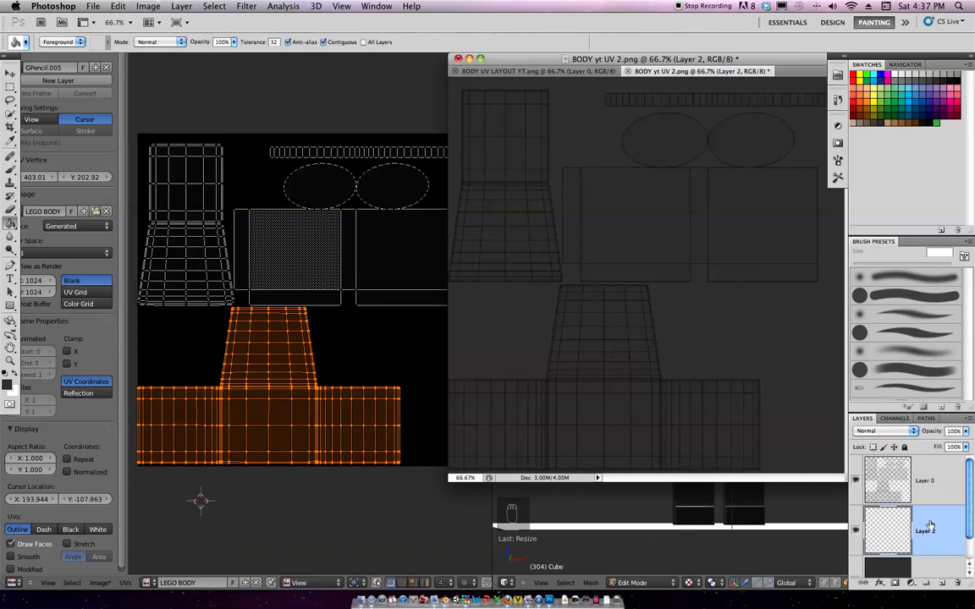
# Add a new layer above the dark grey fill and choose an orange foreground swatch for the Brush tool.
pyautogui.click(941, 582)
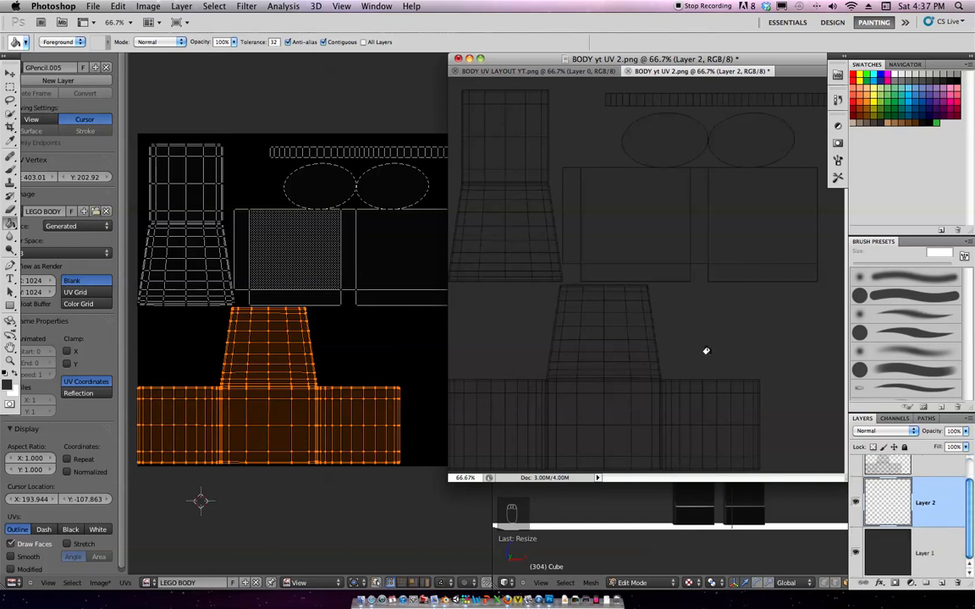
pyautogui.click(10, 169)
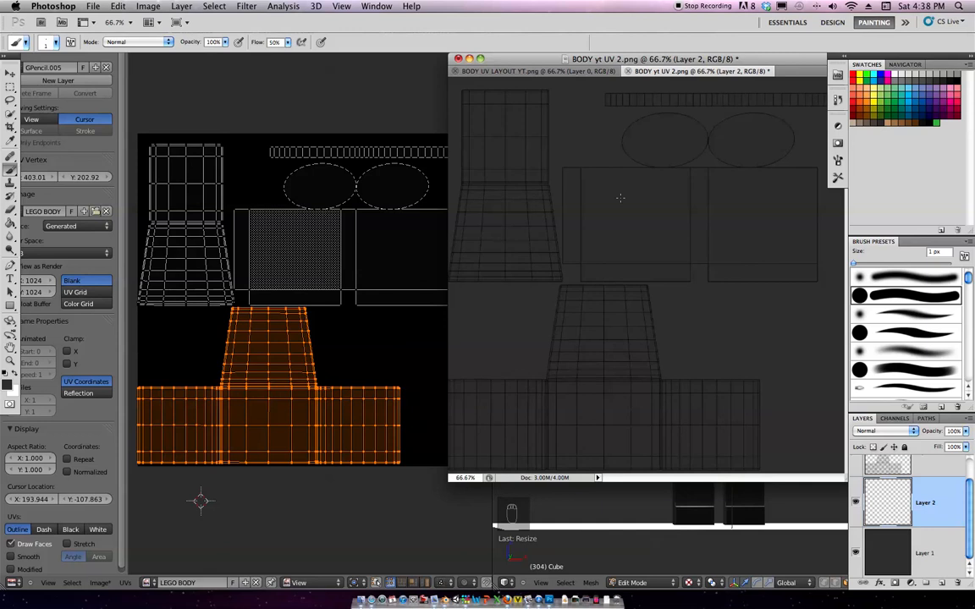
pyautogui.click(875, 102)
pyautogui.doubleClick(876, 101)
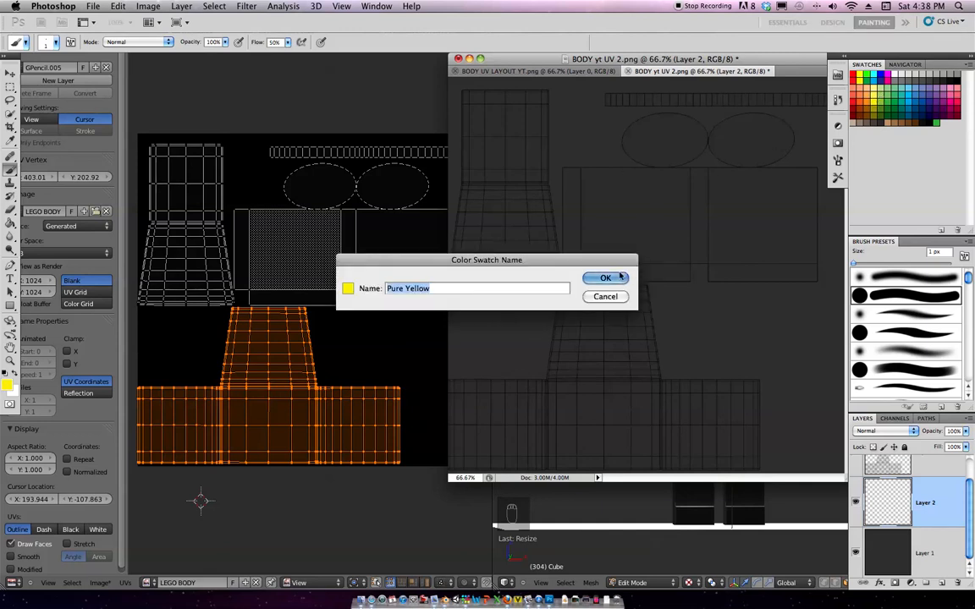
pyautogui.click(618, 276)
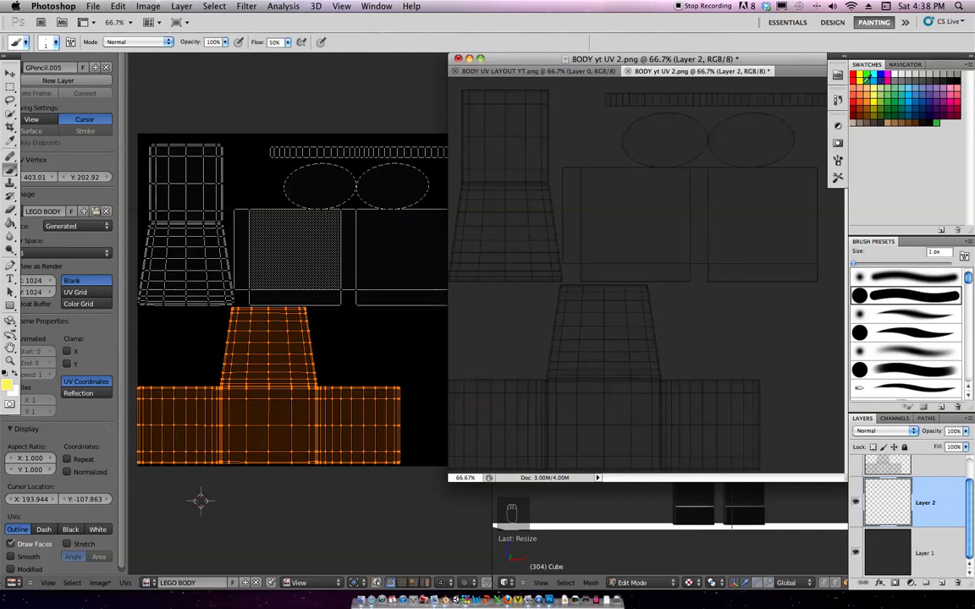
pyautogui.click(867, 102)
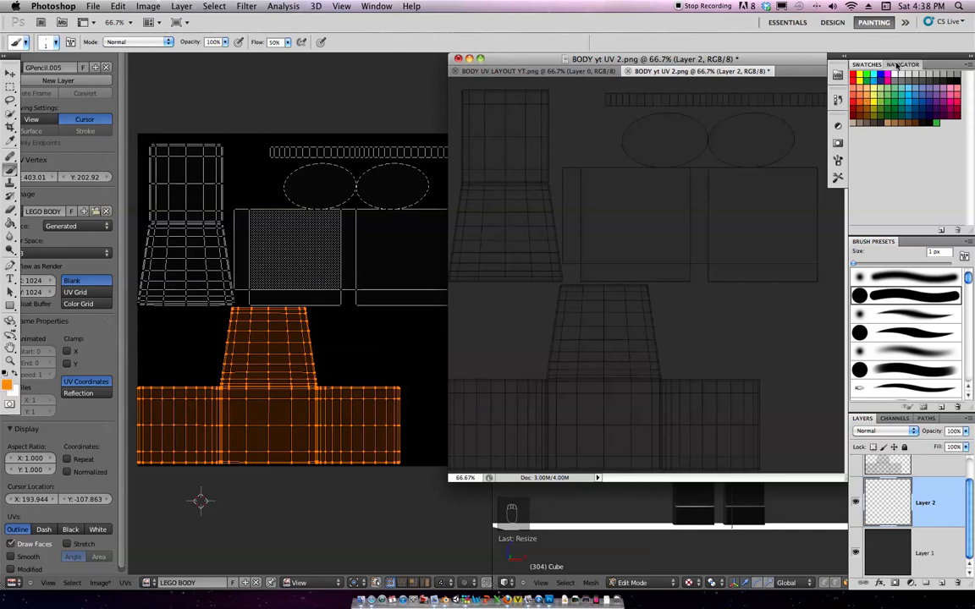
pyautogui.click(902, 64)
pyautogui.click(866, 64)
# Reposition and enlarge the document window, framing the front torso section of the UV layout close up.
pyautogui.moveTo(606, 61); pyautogui.dragTo(443, 86)
pyautogui.moveTo(692, 501); pyautogui.dragTo(777, 556)
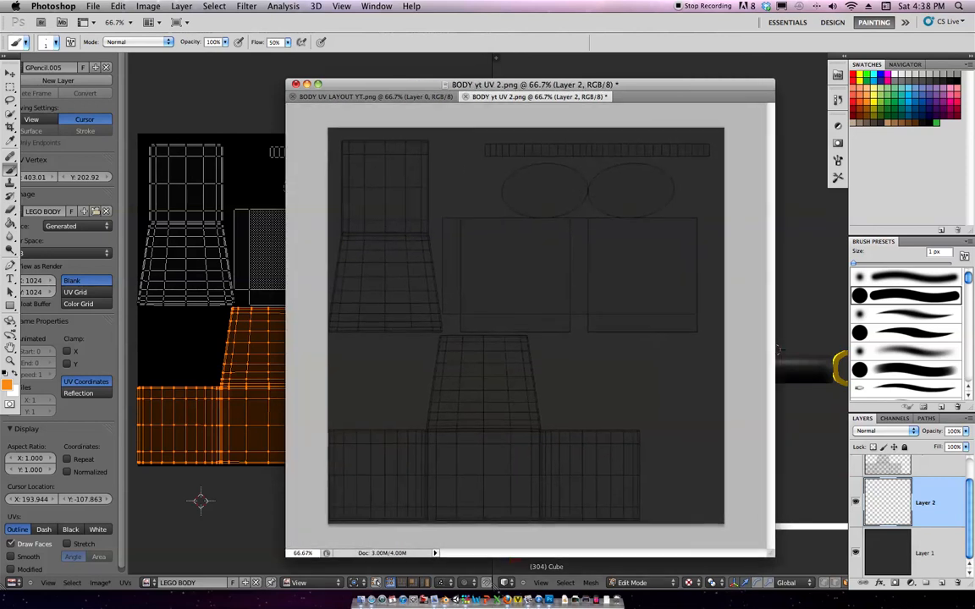
pyautogui.click(10, 361)
pyautogui.moveTo(388, 353); pyautogui.dragTo(442, 351)
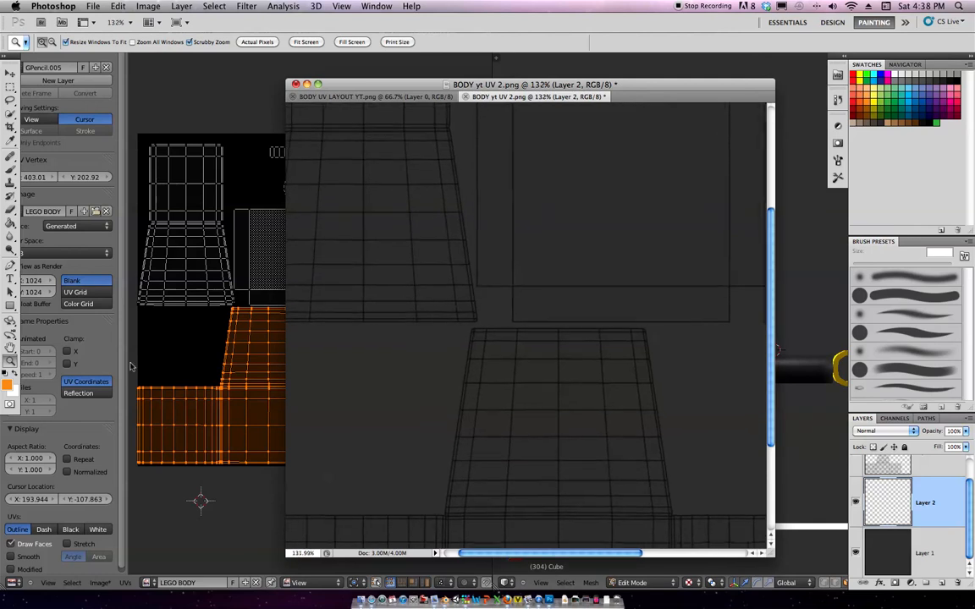
pyautogui.press('h')
pyautogui.moveTo(405, 388); pyautogui.dragTo(355, 317)
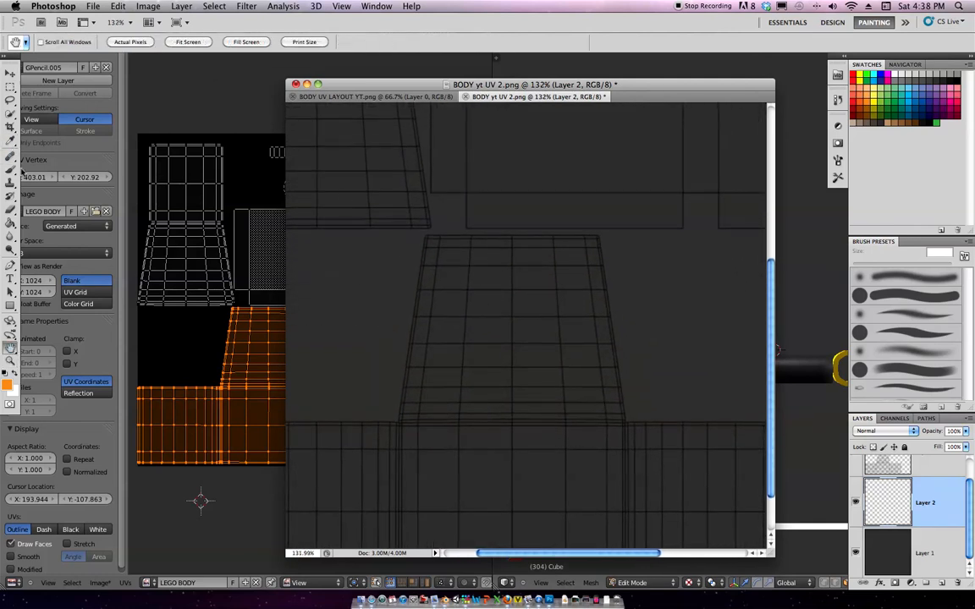
# Outline a diagonal sash from shoulder to hip across the front torso UVs with the 1 px brush and fill it with orange.
pyautogui.click(10, 170)
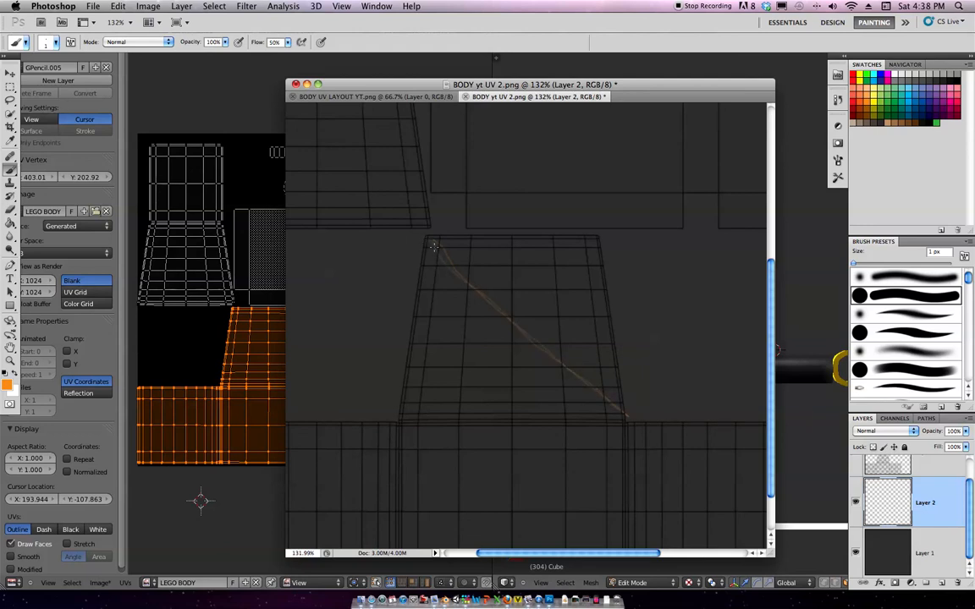
pyautogui.press('super+z')
pyautogui.keyDown('shift'); pyautogui.click(426, 269); pyautogui.keyUp('shift')
pyautogui.click(9, 223)
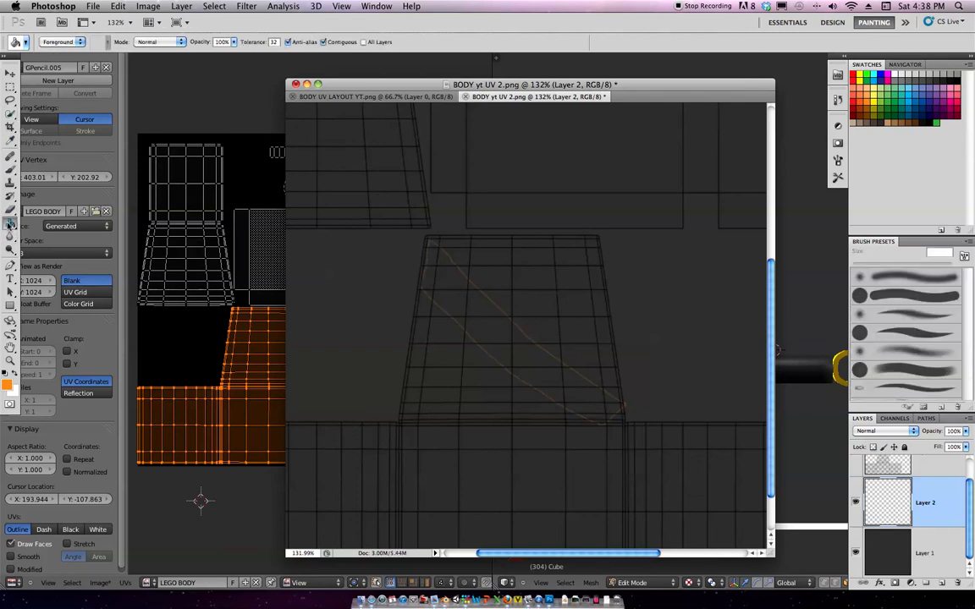
pyautogui.click(432, 280)
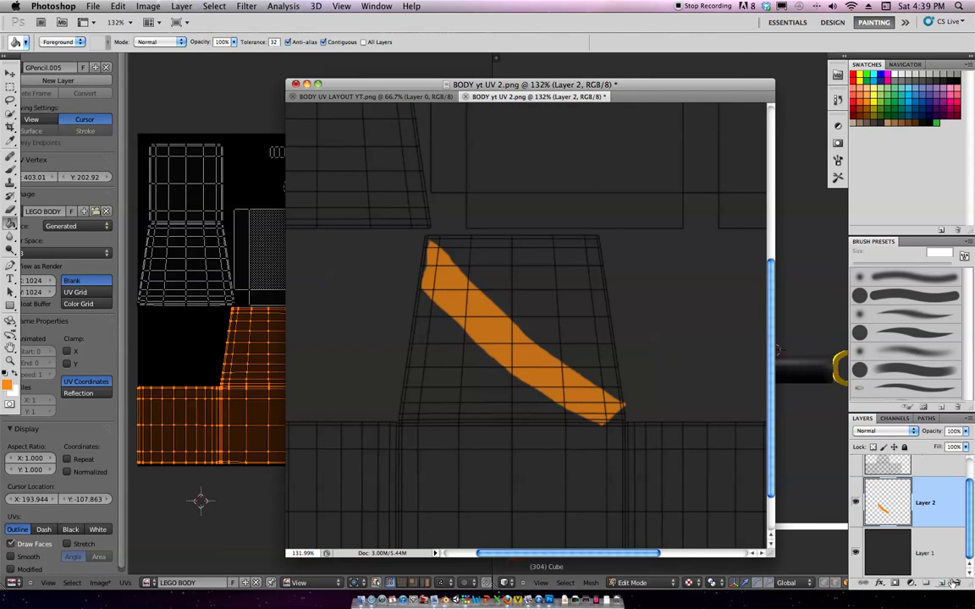
# Add a new layer above the orange sash layer and choose a dark green foreground swatch for the Brush tool.
pyautogui.press('super+alt+shift+n')
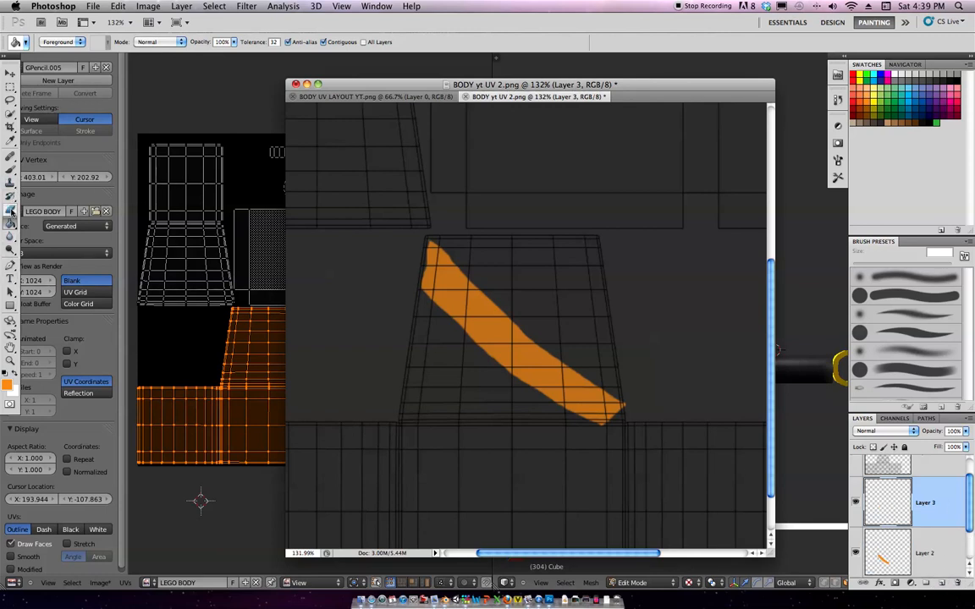
pyautogui.click(10, 168)
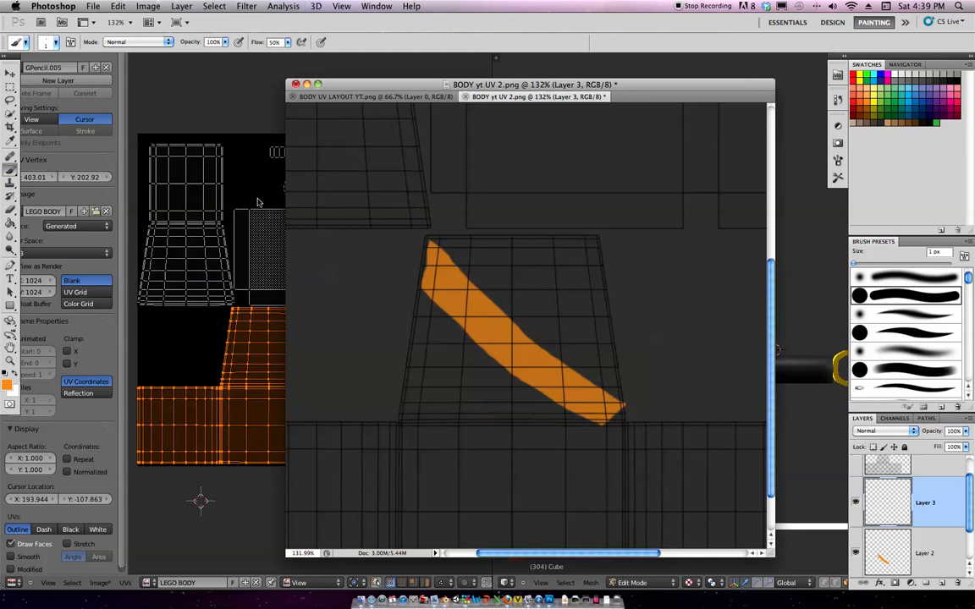
pyautogui.click(934, 121)
pyautogui.doubleClick(892, 107)
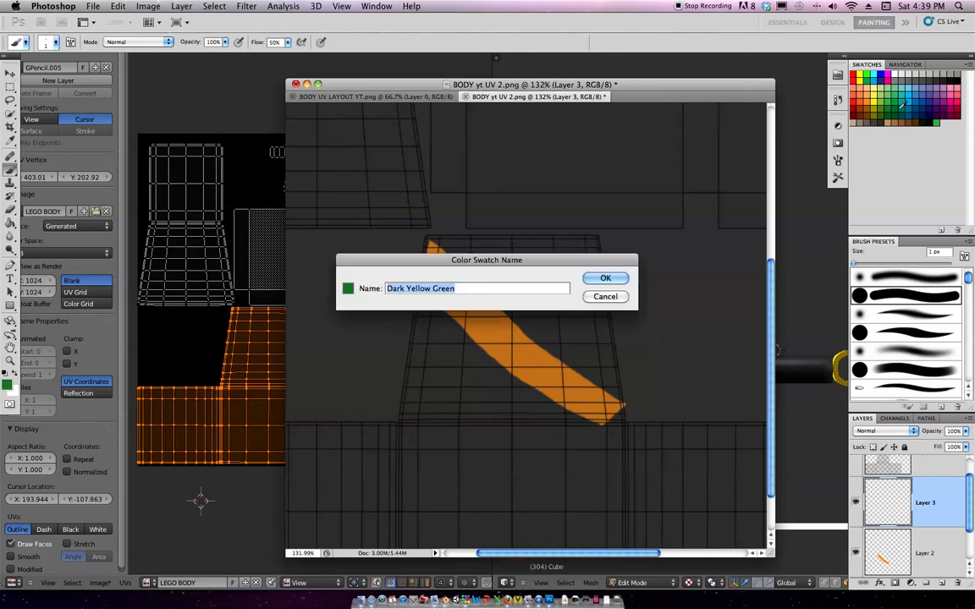
pyautogui.click(600, 280)
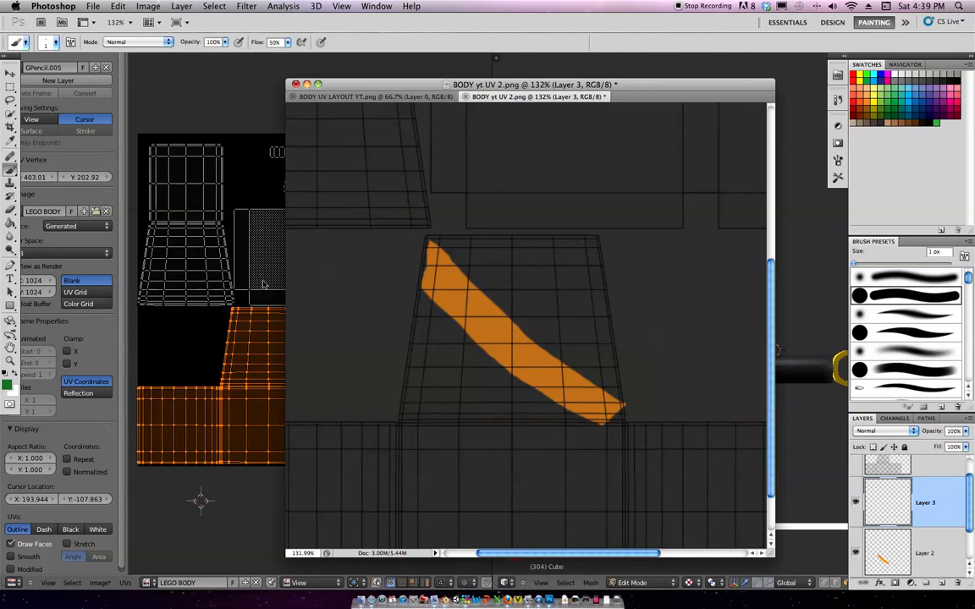
# Set the hard brush to 10 px and outline a collar shape with a ragged lower edge at the top of the front torso.
pyautogui.click(49, 43)
pyautogui.moveTo(21, 77)
pyautogui.mouseDown()
pyautogui.moveTo(33, 73)
pyautogui.moveTo(22, 77)
pyautogui.mouseUp()
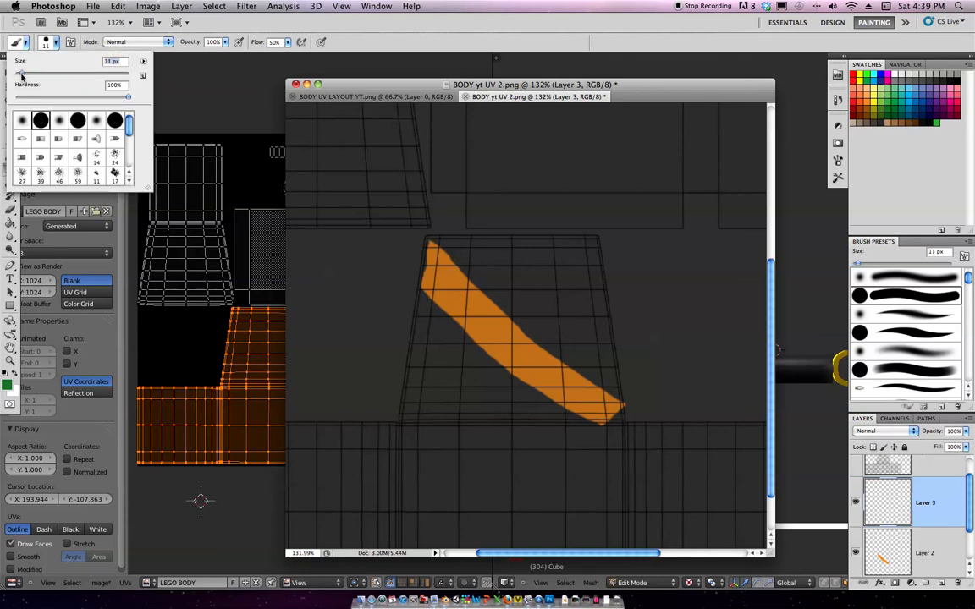
pyautogui.click(303, 165)
pyautogui.press('super+z')
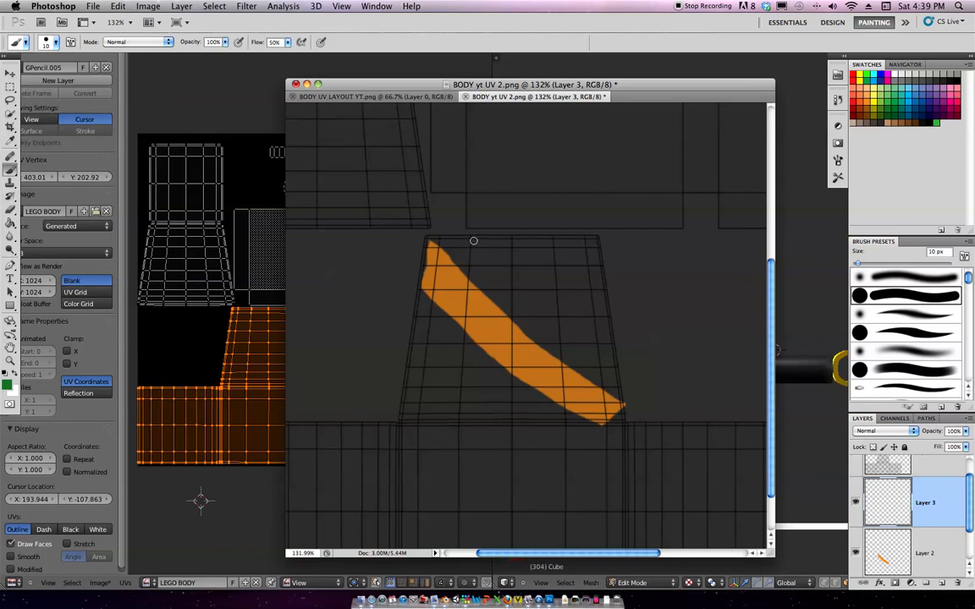
pyautogui.moveTo(467, 241)
pyautogui.mouseDown()
pyautogui.moveTo(463, 284)
pyautogui.moveTo(495, 322)
pyautogui.moveTo(501, 306)
pyautogui.moveTo(540, 306)
pyautogui.moveTo(561, 270)
pyautogui.moveTo(561, 241)
pyautogui.moveTo(465, 239)
pyautogui.mouseUp()
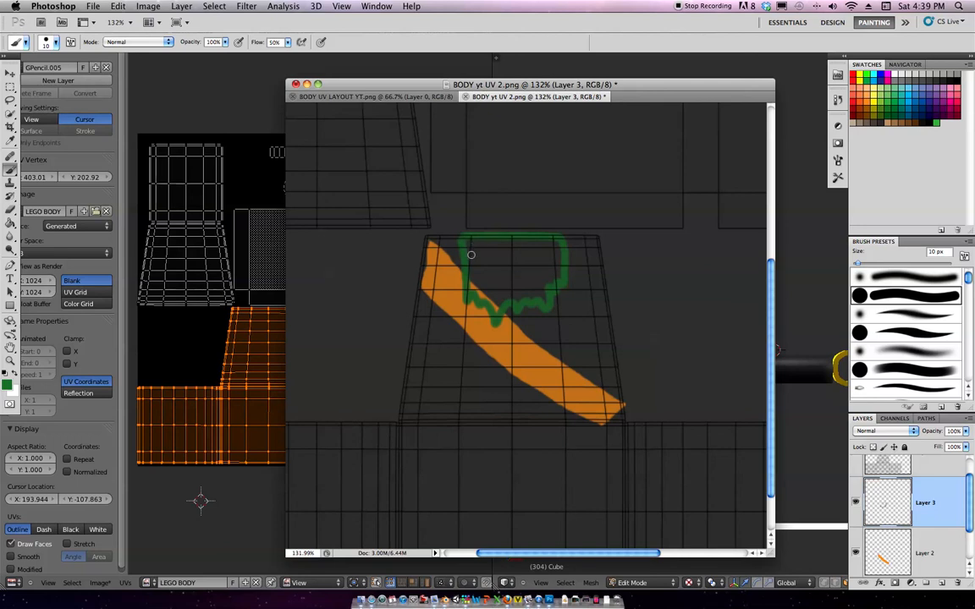
# Fill the collar outline with a lighter green and soften the fill's edges using a 10 px brush with 0% hardness.
pyautogui.click(10, 222)
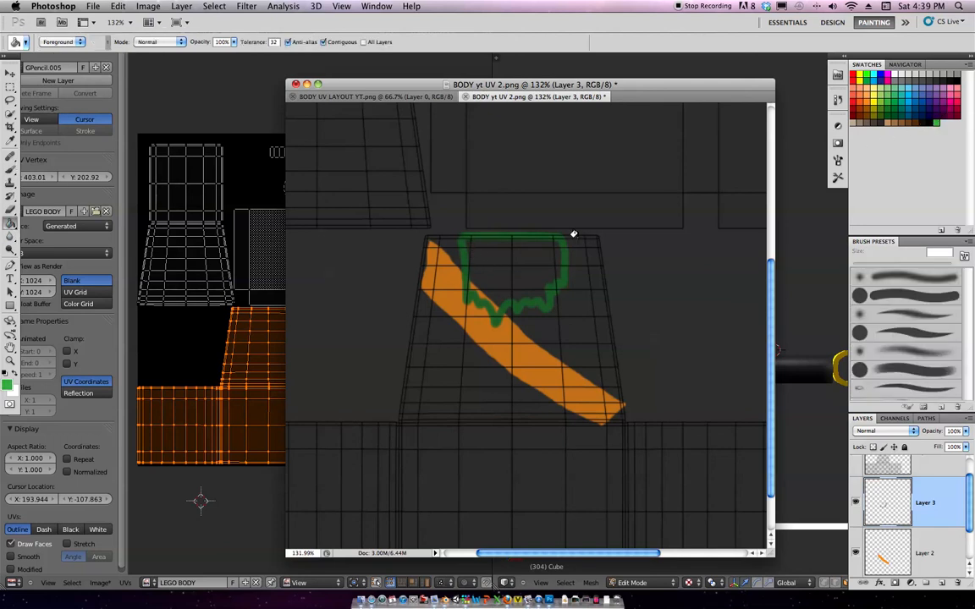
pyautogui.click(544, 252)
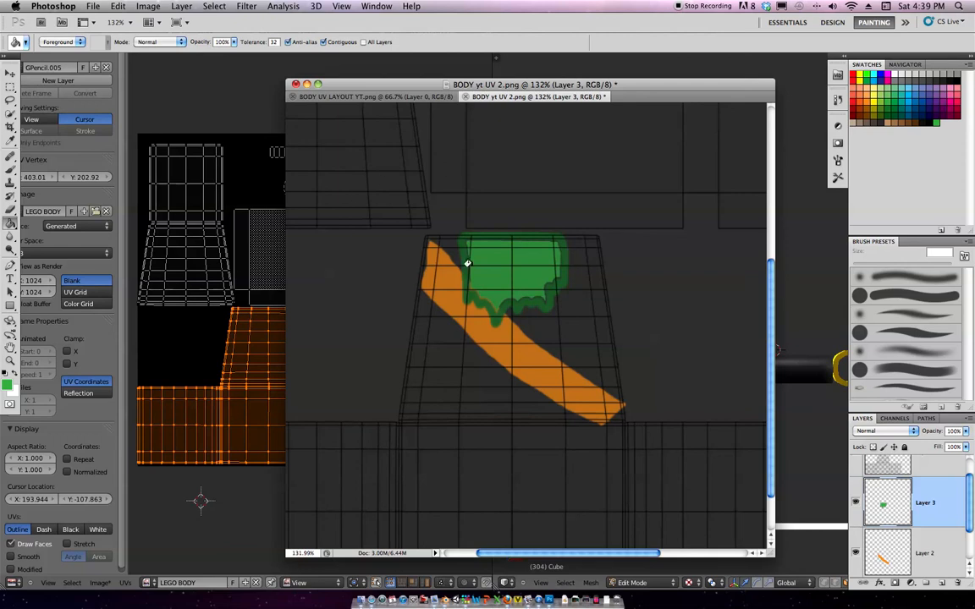
pyautogui.click(10, 179)
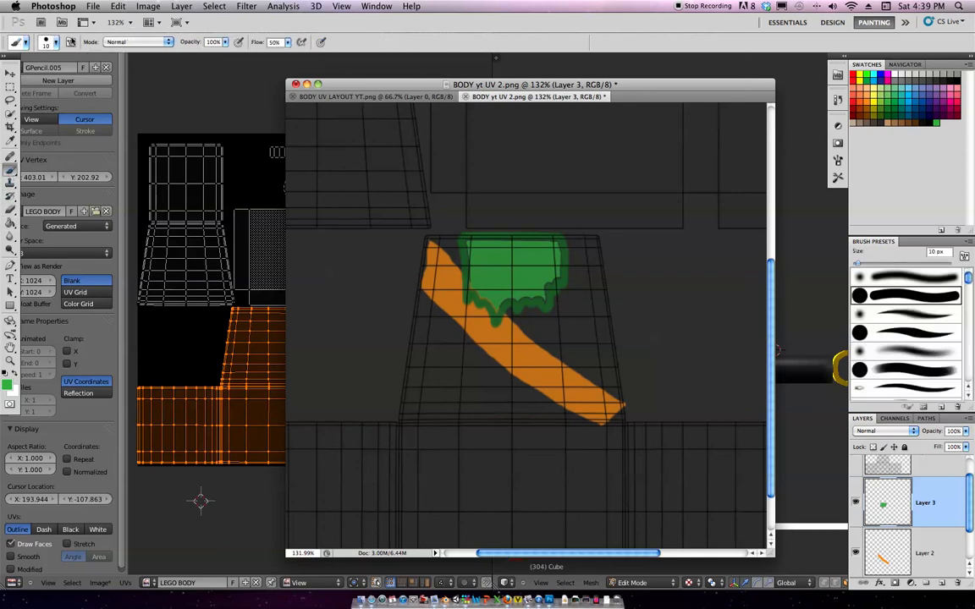
pyautogui.click(49, 42)
pyautogui.click(95, 120)
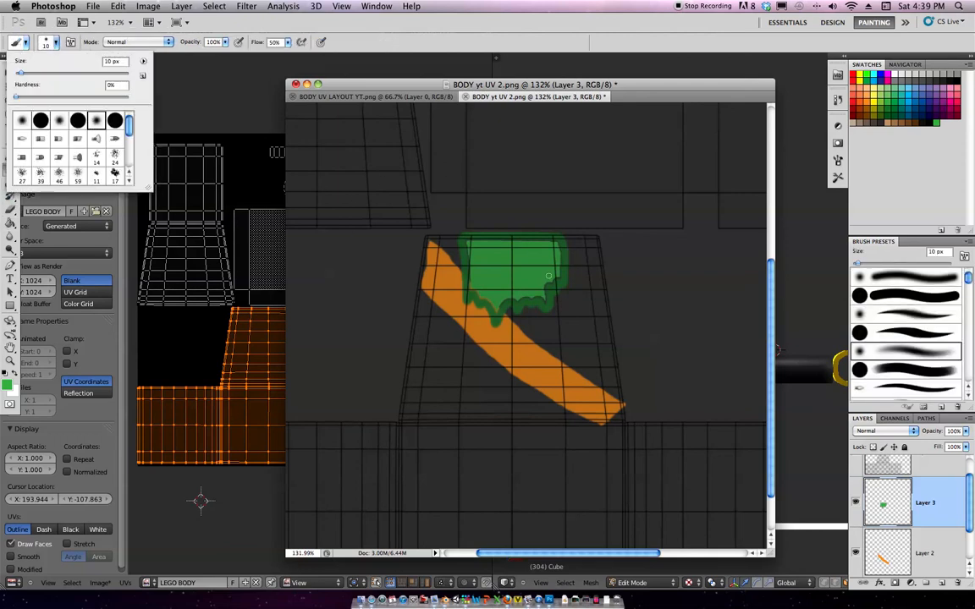
pyautogui.click(481, 284)
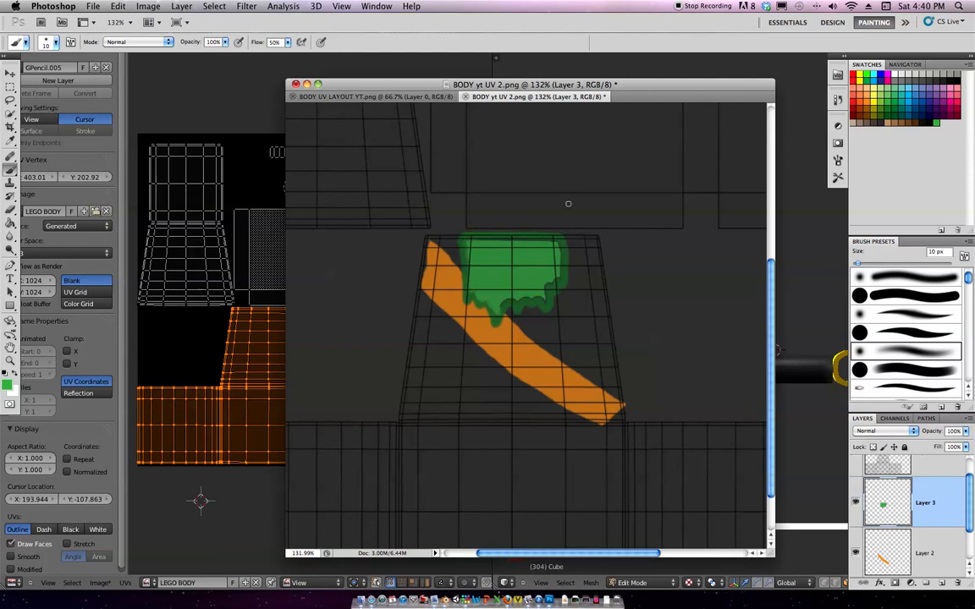
# Reduce the brush to 6 px and paint black vertical fold strokes down the green collar shape.
pyautogui.click(48, 42)
pyautogui.moveTo(23, 73); pyautogui.dragTo(19, 75)
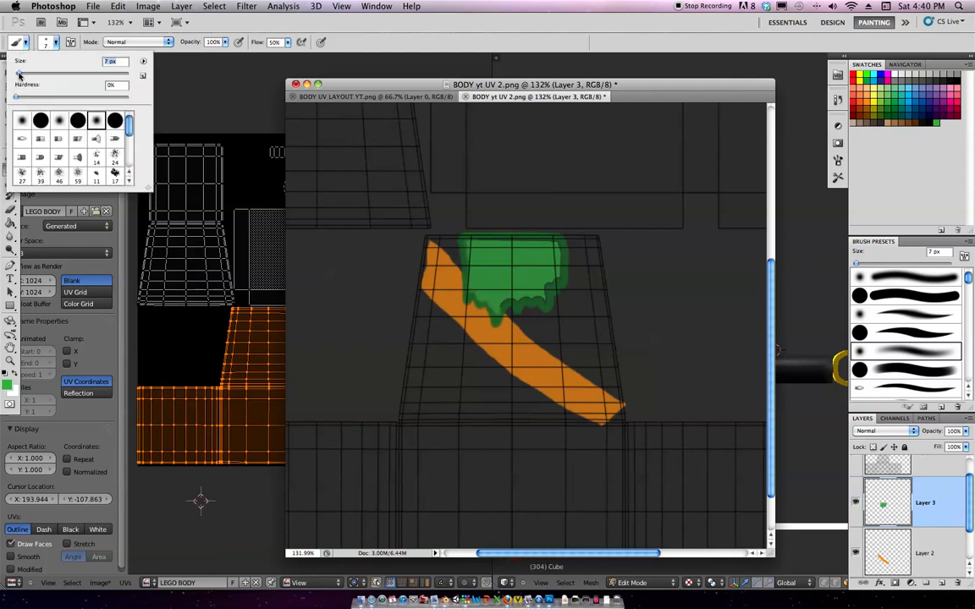
pyautogui.press('super+Tab')
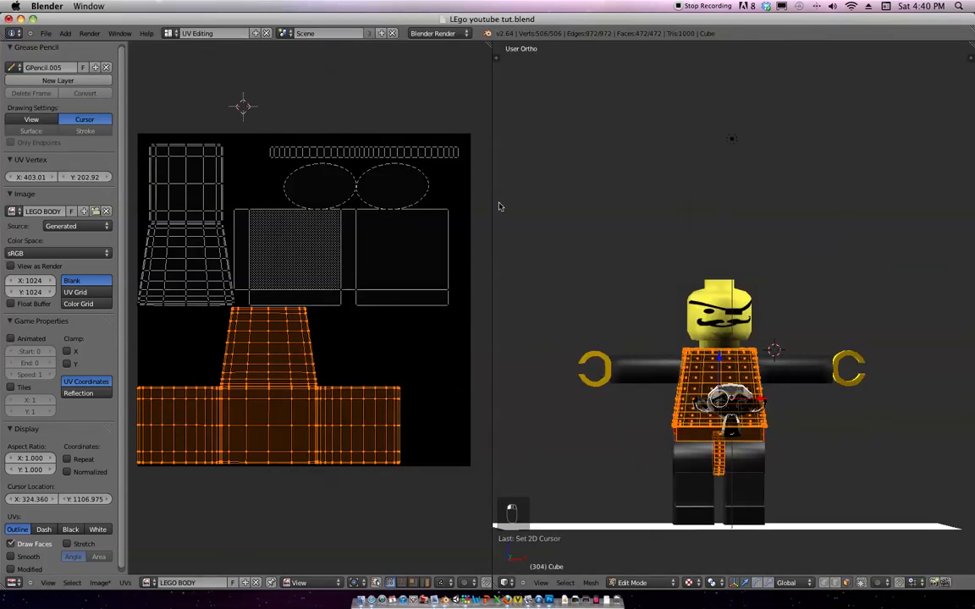
pyautogui.click(560, 599)
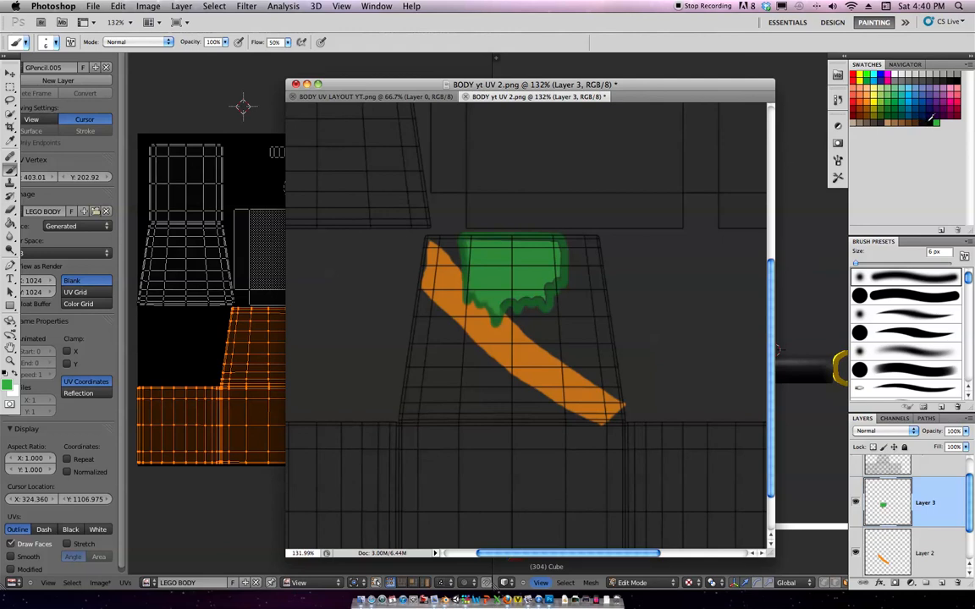
pyautogui.press('d')
pyautogui.moveTo(540, 291)
pyautogui.mouseDown()
pyautogui.moveTo(539, 252)
pyautogui.moveTo(555, 287)
pyautogui.mouseUp()
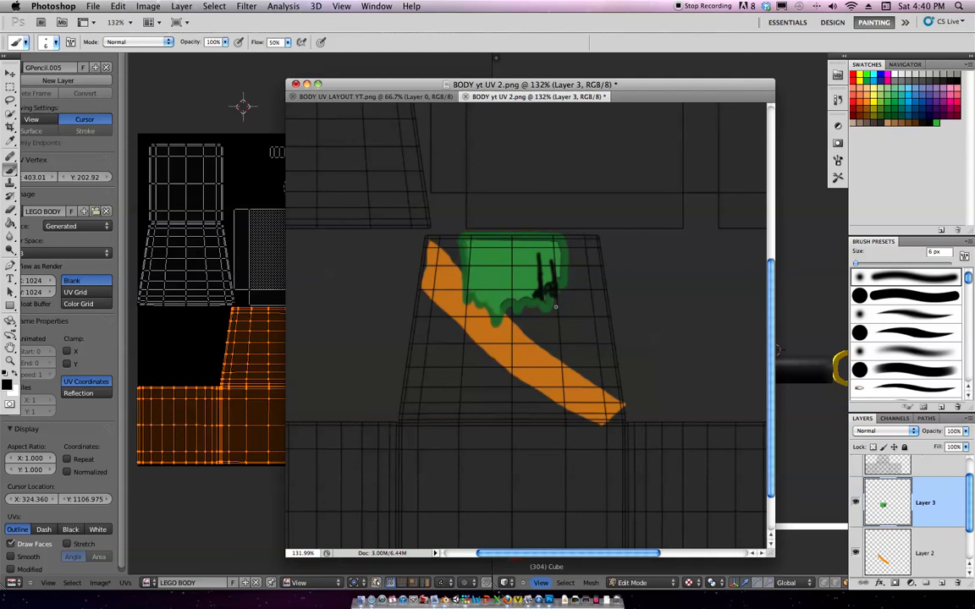
pyautogui.moveTo(527, 300)
pyautogui.mouseDown()
pyautogui.moveTo(526, 254)
pyautogui.moveTo(517, 312)
pyautogui.moveTo(526, 260)
pyautogui.moveTo(528, 298)
pyautogui.moveTo(522, 307)
pyautogui.moveTo(498, 274)
pyautogui.moveTo(497, 315)
pyautogui.moveTo(496, 271)
pyautogui.mouseUp()
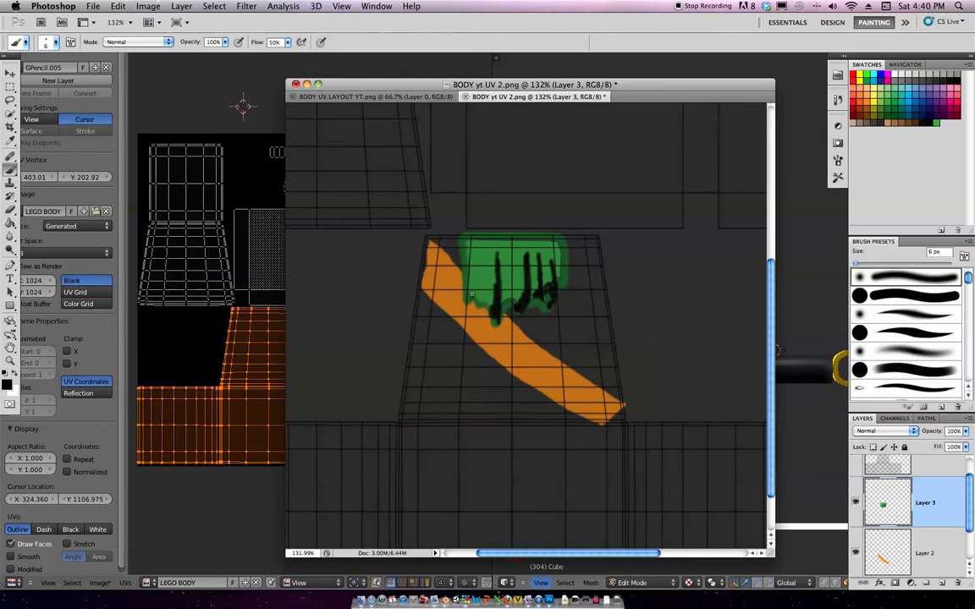
pyautogui.moveTo(483, 300)
pyautogui.mouseDown()
pyautogui.moveTo(482, 249)
pyautogui.moveTo(481, 287)
pyautogui.moveTo(467, 283)
pyautogui.moveTo(469, 298)
pyautogui.mouseUp()
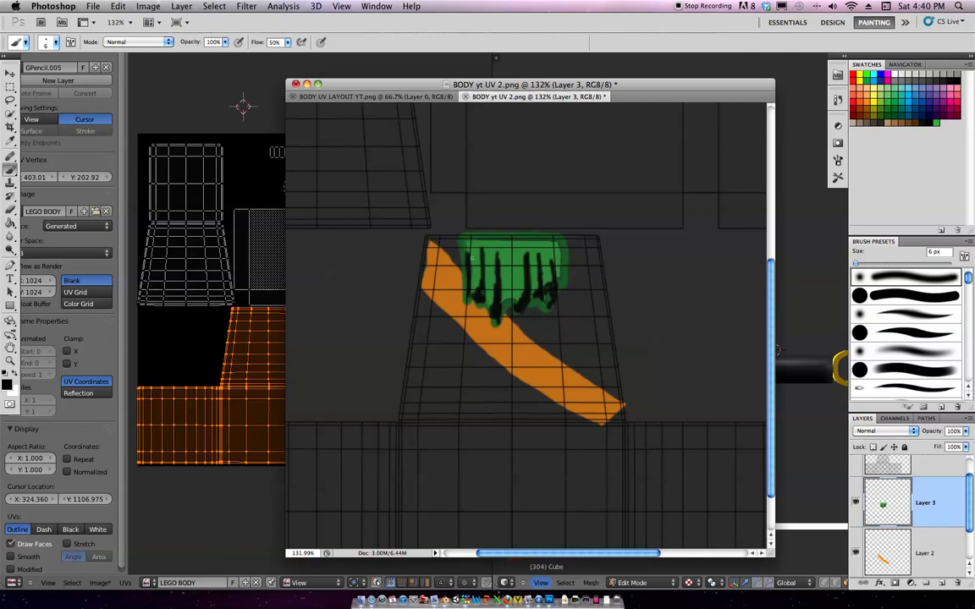
pyautogui.moveTo(558, 283); pyautogui.dragTo(560, 254)
# Add a new layer directly beneath the orange sash layer and activate the Rectangle tool.
pyautogui.click(916, 552)
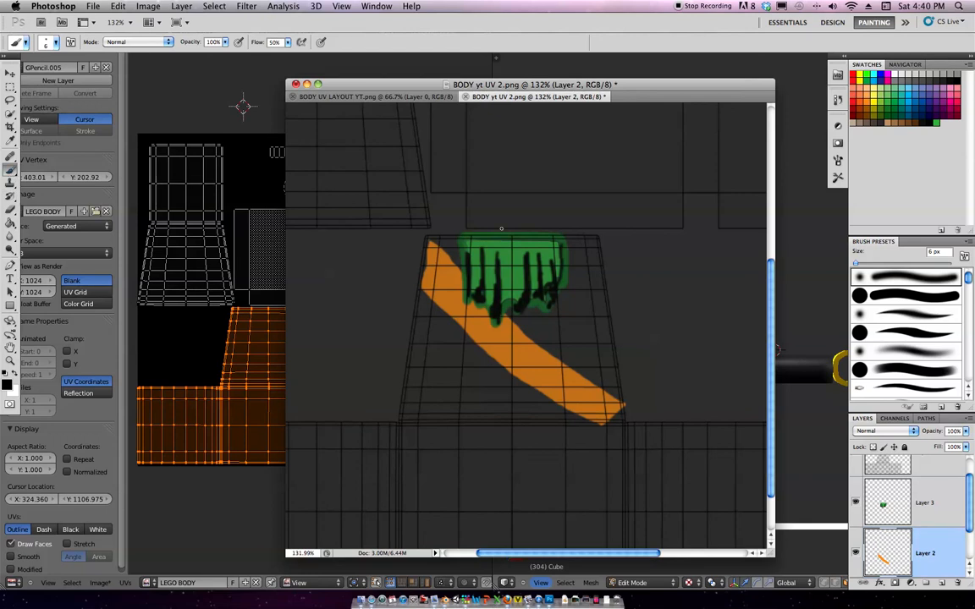
pyautogui.click(878, 94)
pyautogui.click(11, 305)
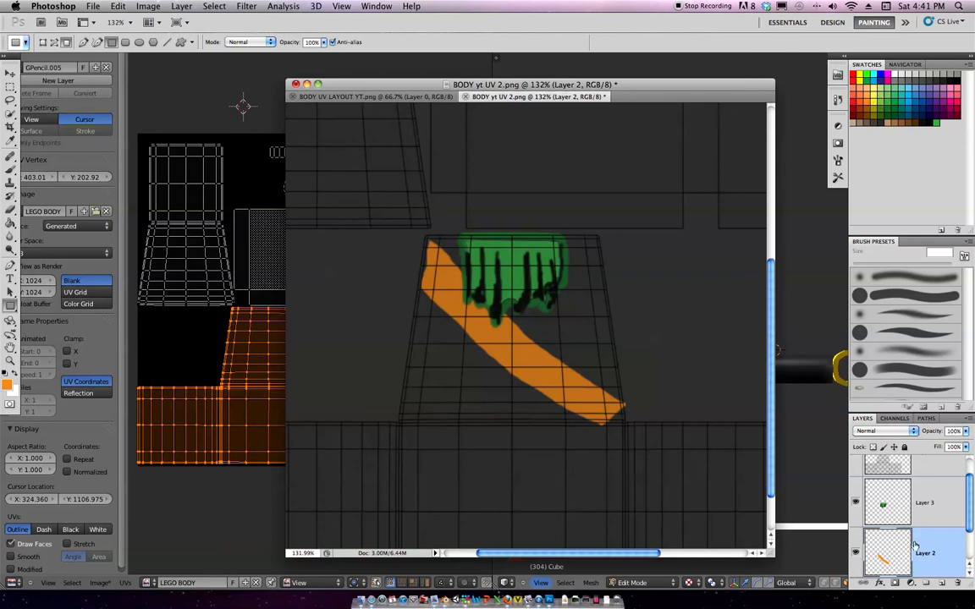
pyautogui.click(941, 583)
pyautogui.moveTo(971, 495); pyautogui.dragTo(972, 534)
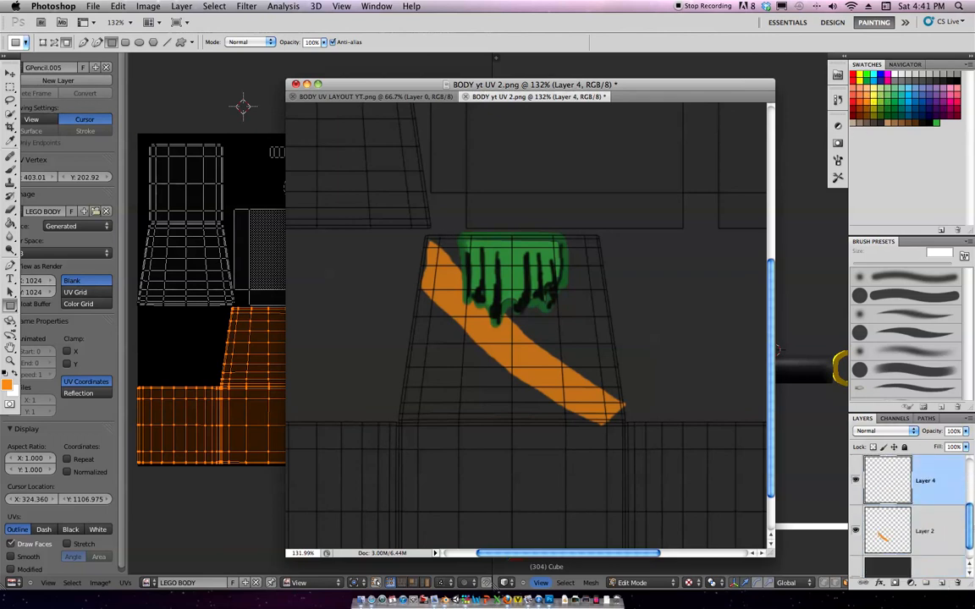
pyautogui.moveTo(915, 491); pyautogui.dragTo(917, 565)
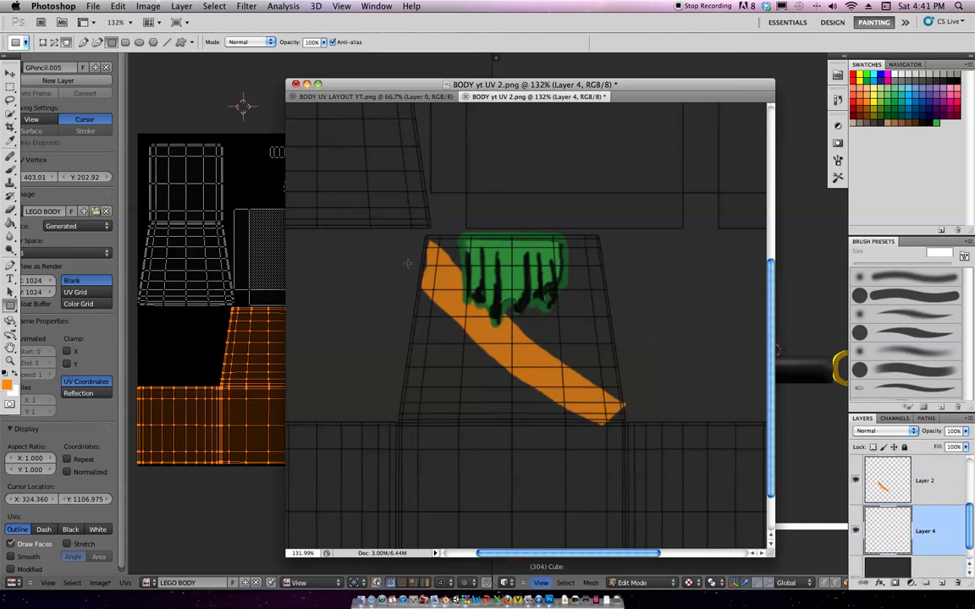
pyautogui.moveTo(438, 241); pyautogui.dragTo(458, 423)
pyautogui.hotkey('alt', 'BackSpace')
pyautogui.press('super+d')
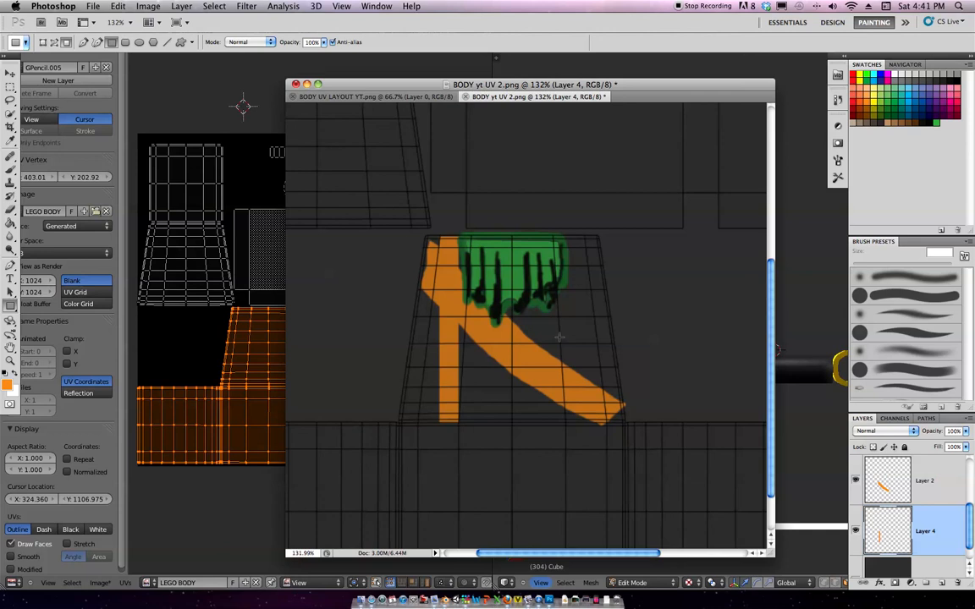
pyautogui.press('super+z')
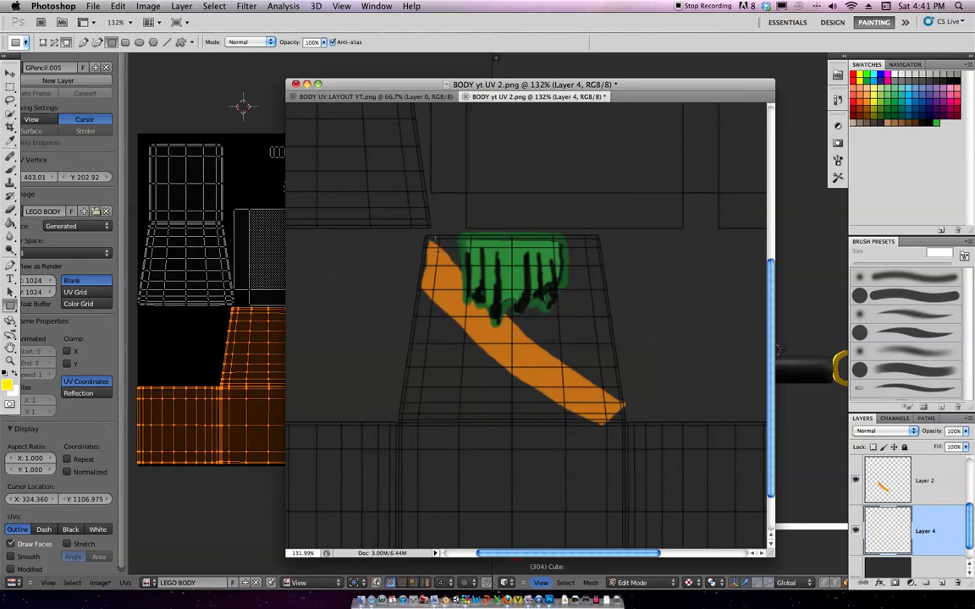
# Draw two yellow vertical stripes down the front torso, one on each side of the green collar.
pyautogui.hotkey('alt', 'BackSpace')
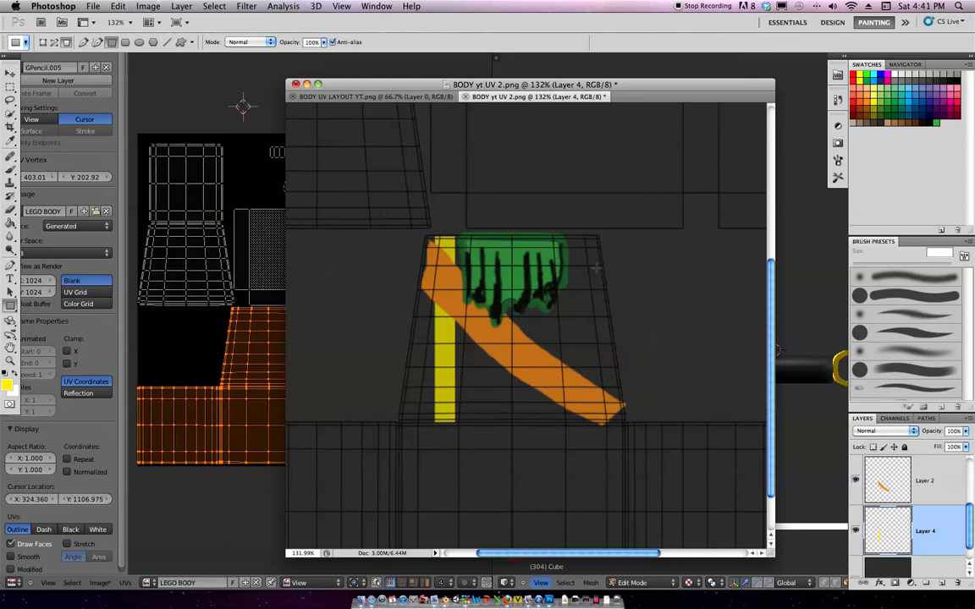
pyautogui.moveTo(569, 239); pyautogui.dragTo(591, 419)
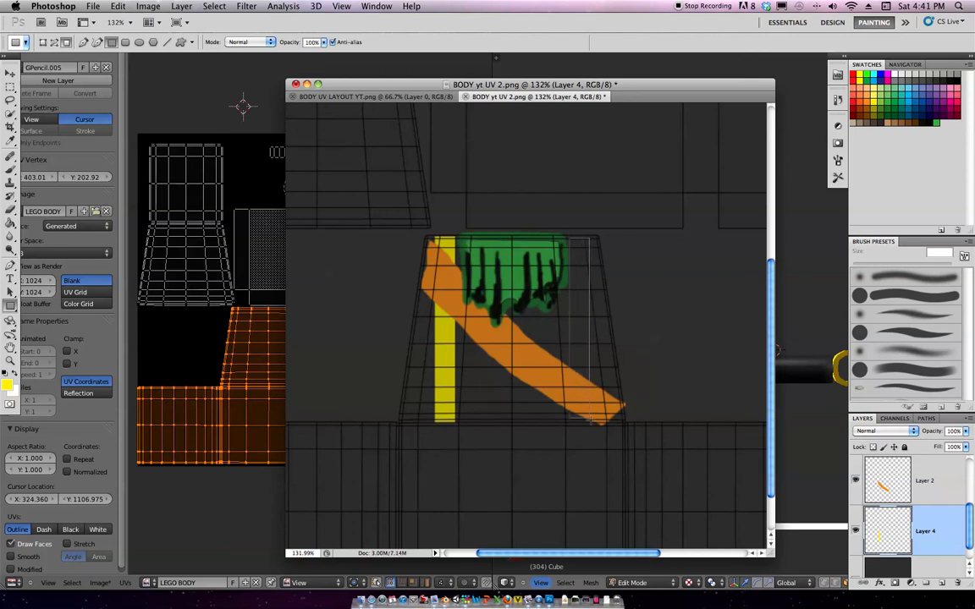
pyautogui.hotkey('alt', 'BackSpace')
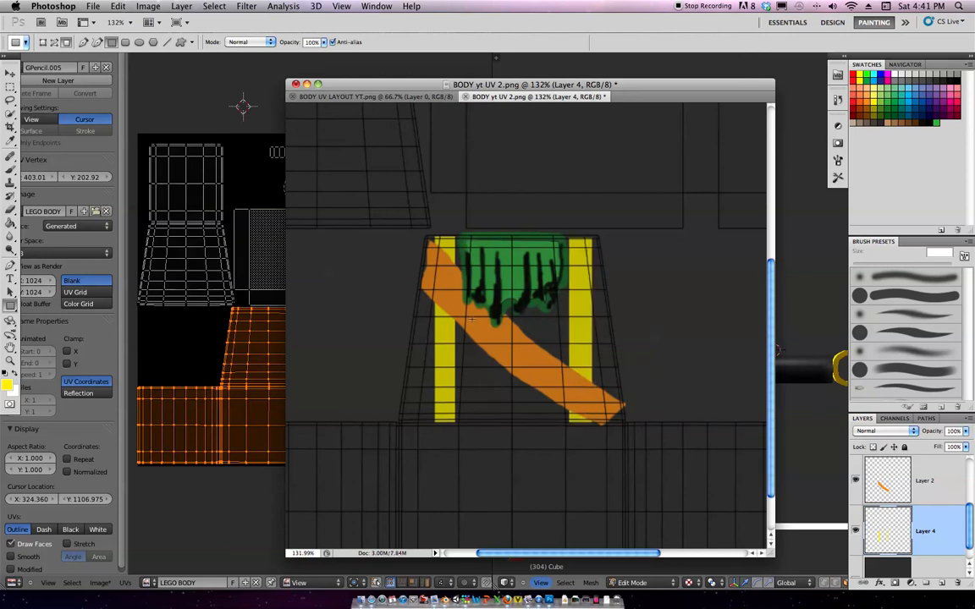
# Paint pointed yellow scallops along the outer edges of both vertical stripes with the 6 px brush.
pyautogui.click(139, 42)
pyautogui.click(10, 159)
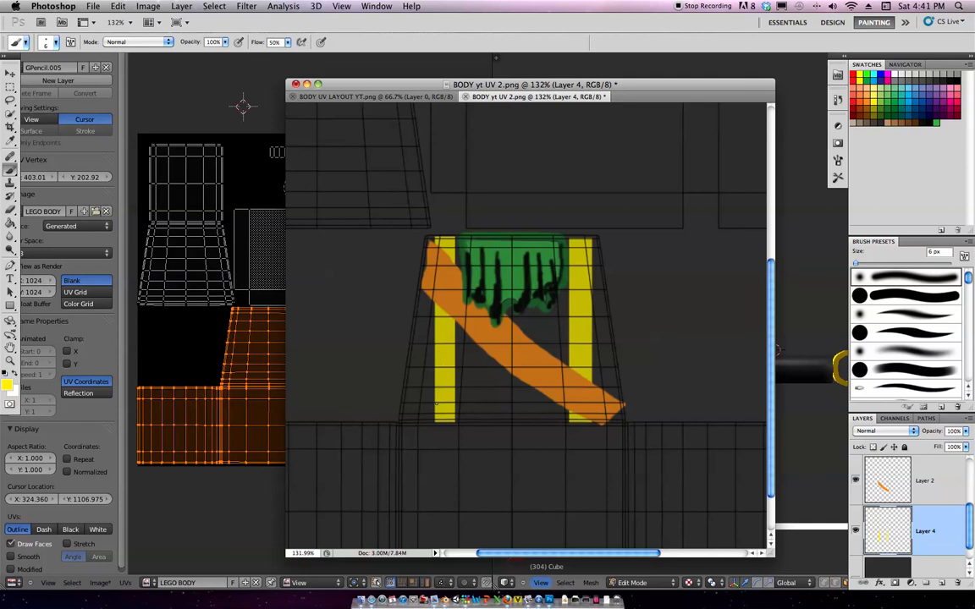
pyautogui.moveTo(433, 406); pyautogui.dragTo(420, 413)
pyautogui.moveTo(433, 375)
pyautogui.mouseDown()
pyautogui.moveTo(421, 385)
pyautogui.moveTo(433, 386)
pyautogui.mouseUp()
pyautogui.moveTo(434, 343); pyautogui.dragTo(421, 351)
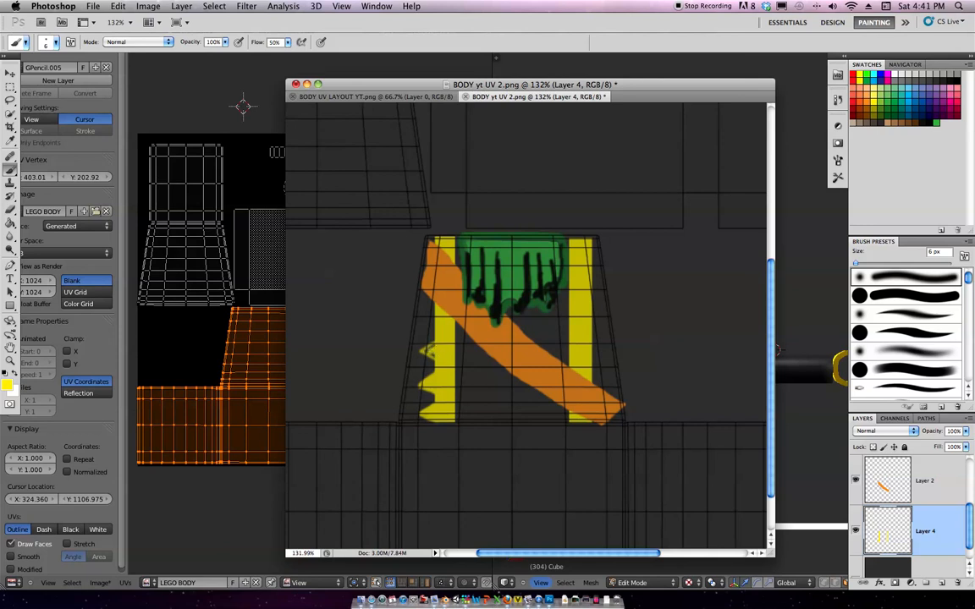
pyautogui.moveTo(435, 328); pyautogui.dragTo(420, 321)
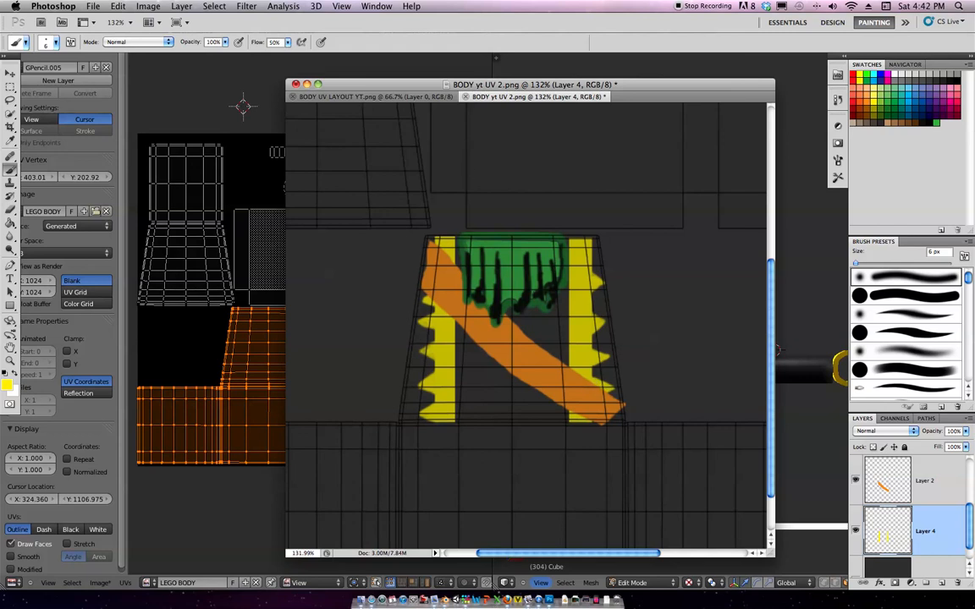
# Add a new layer, move it directly beneath the UV layout layer and activate the Pen tool.
pyautogui.scroll(-2, 930, 541)
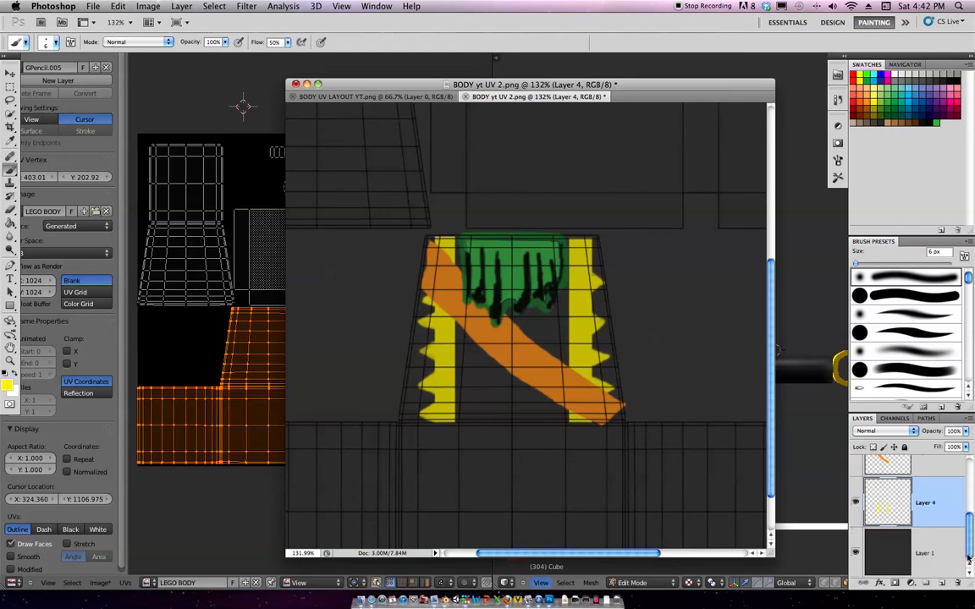
pyautogui.press('super+shift+alt+n')
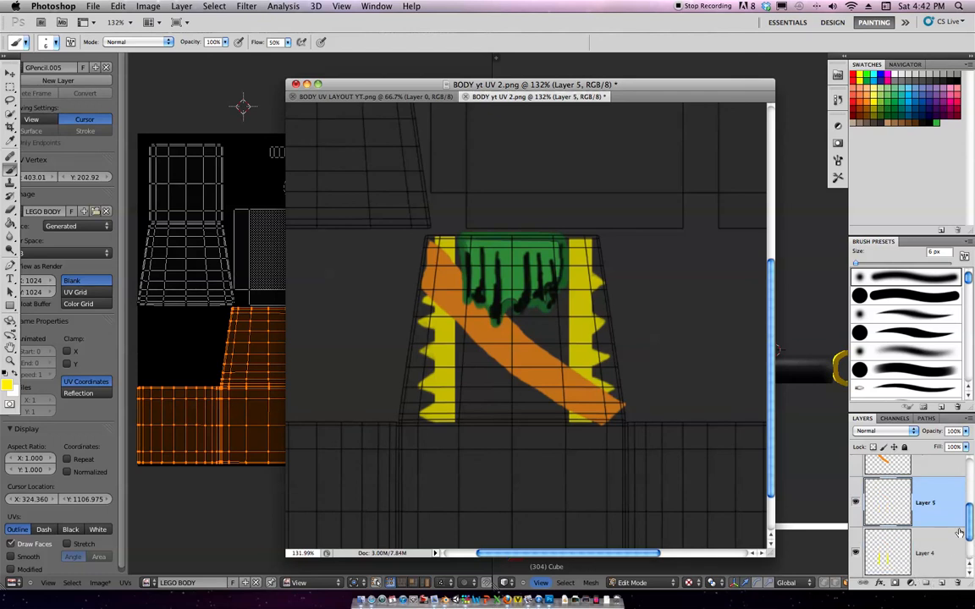
pyautogui.scroll(-1, 971, 523)
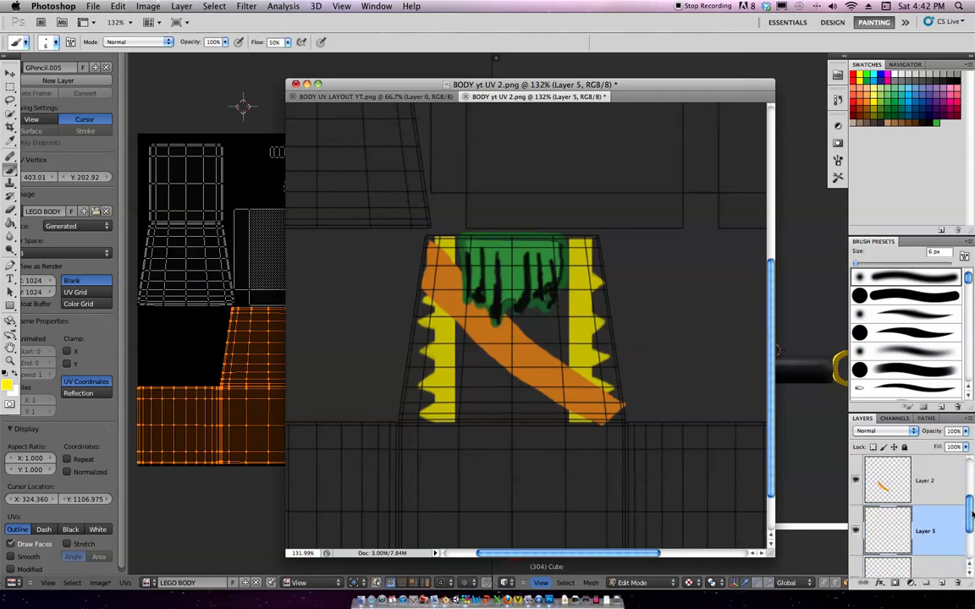
pyautogui.scroll(1, 971, 523)
pyautogui.moveTo(930, 522); pyautogui.dragTo(929, 476)
pyautogui.moveTo(969, 505); pyautogui.dragTo(969, 494)
pyautogui.moveTo(910, 512); pyautogui.dragTo(917, 473)
pyautogui.scroll(2, 971, 497)
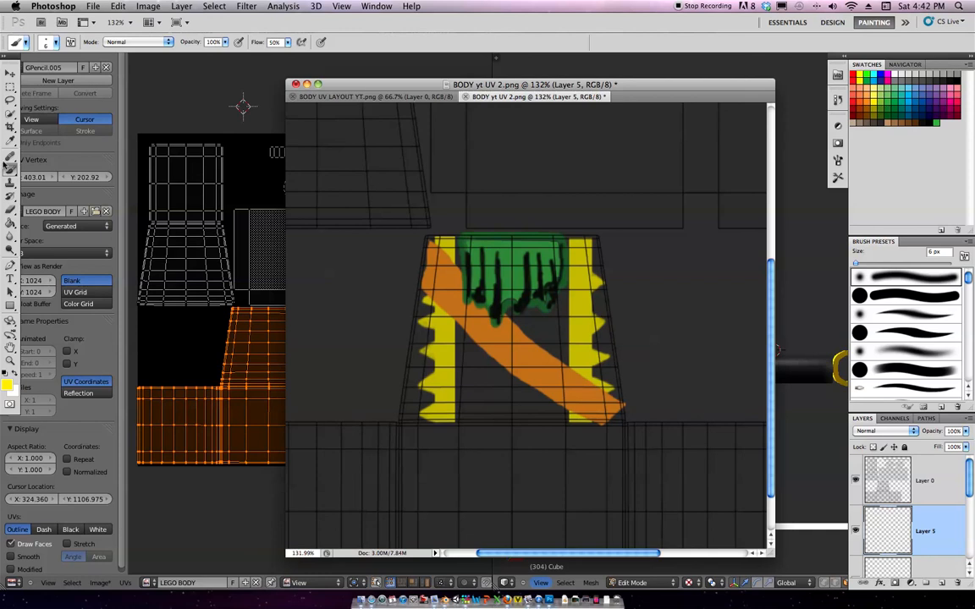
pyautogui.click(10, 266)
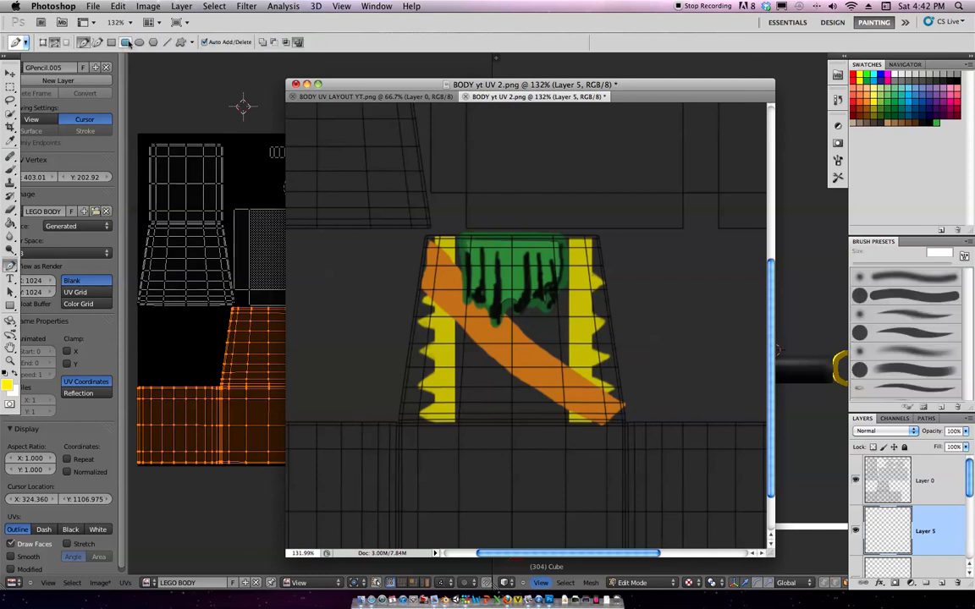
# Draw a brown rectangular belt across the bottom of the front torso, just above its lower edge, with the Rectangle tool.
pyautogui.click(110, 43)
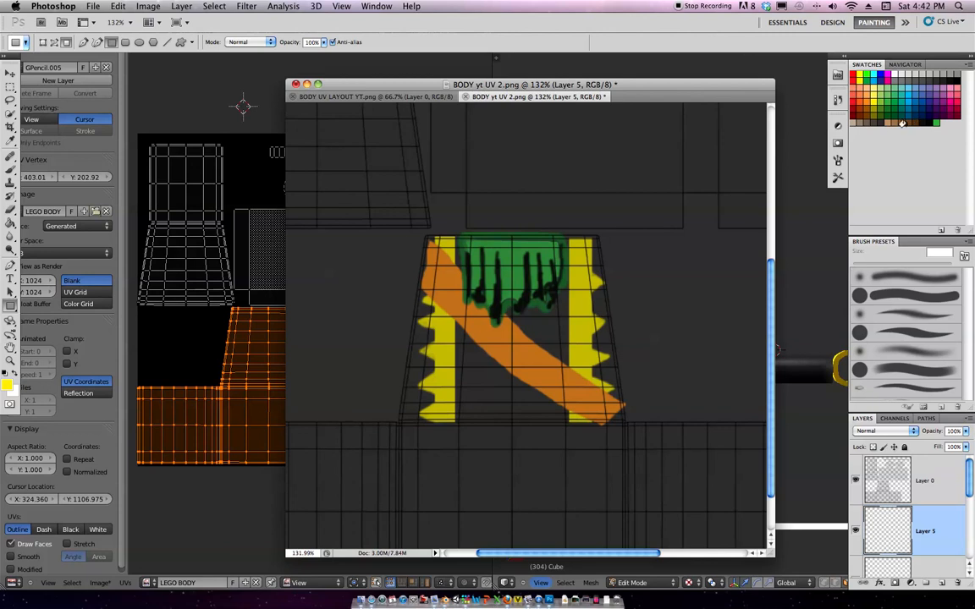
pyautogui.keyDown('alt'); pyautogui.click(516, 353); pyautogui.keyUp('alt')
pyautogui.moveTo(392, 391); pyautogui.dragTo(653, 418)
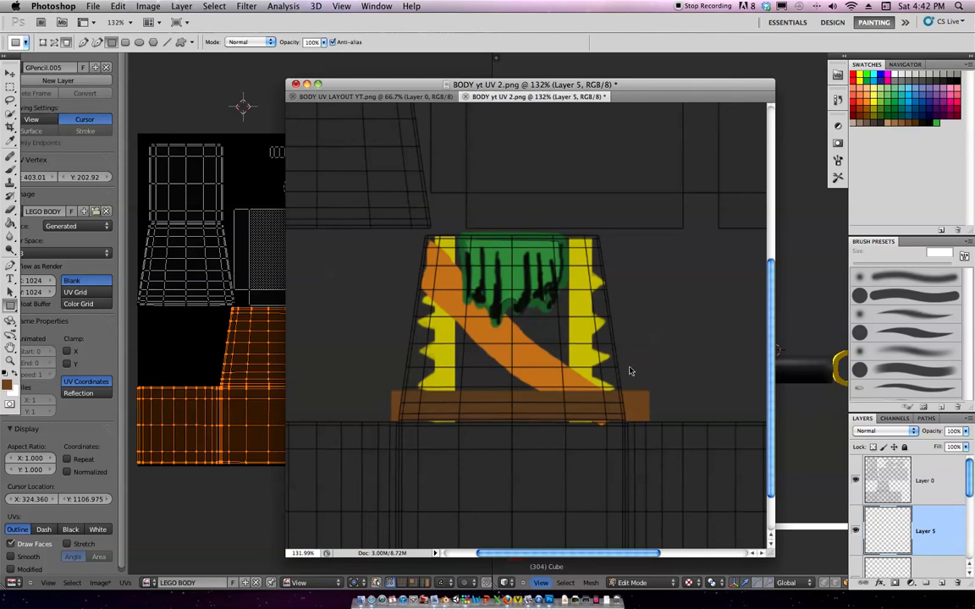
pyautogui.press('super+z')
pyautogui.moveTo(384, 396); pyautogui.dragTo(654, 421)
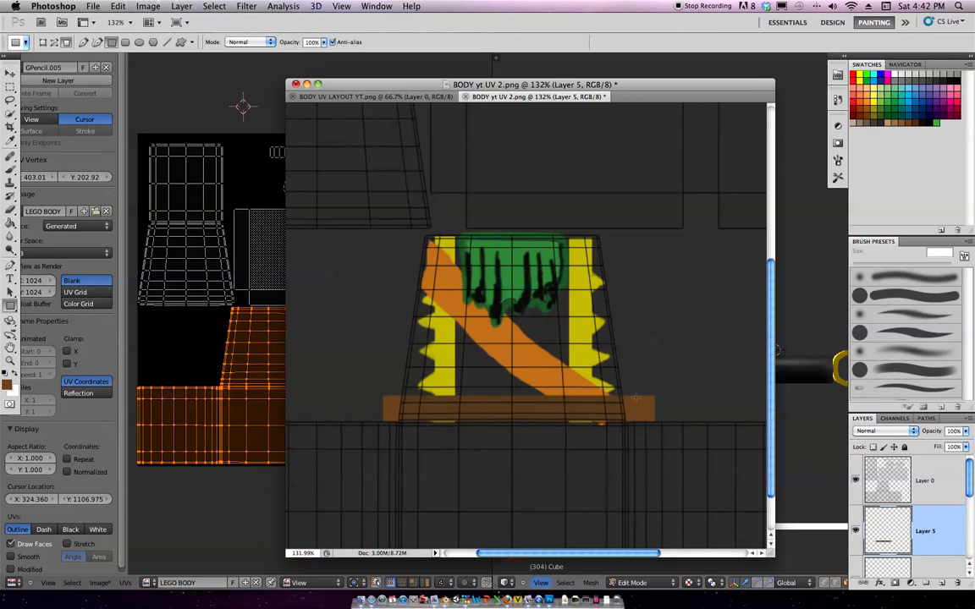
pyautogui.press('super+z')
pyautogui.moveTo(378, 395); pyautogui.dragTo(634, 419)
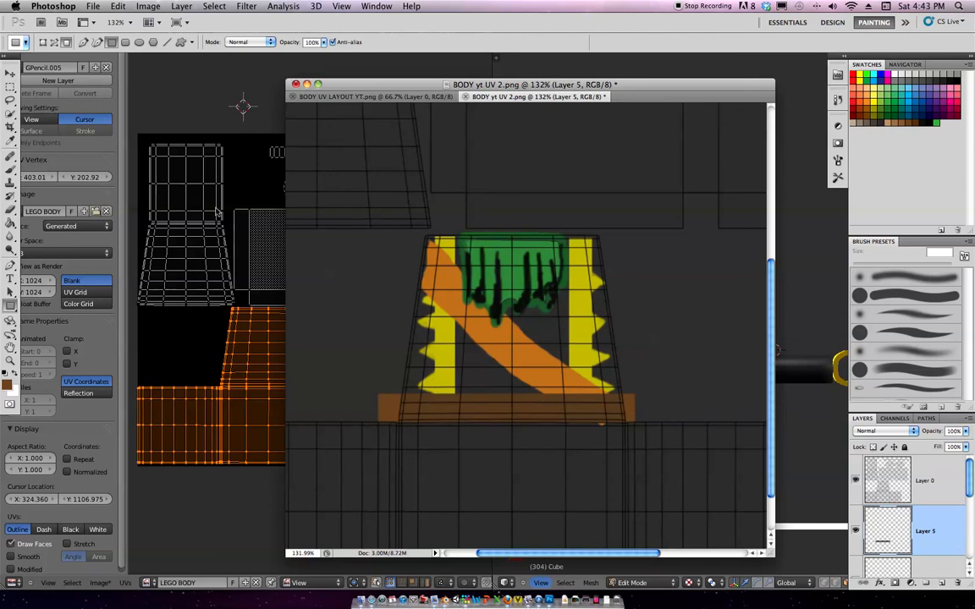
# Activate the Brush with the default black colour and a hard round tip sized 1 px.
pyautogui.click(10, 170)
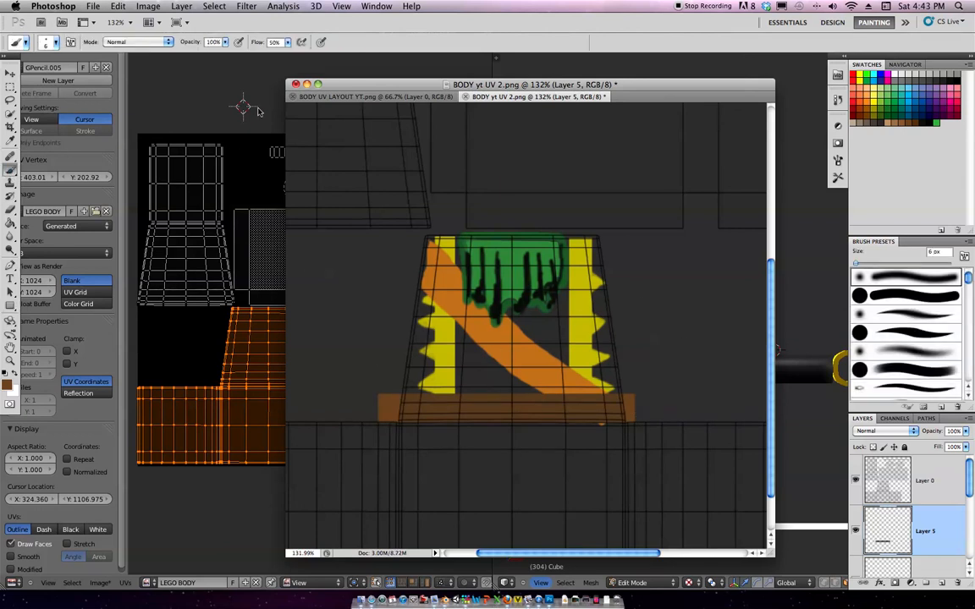
pyautogui.press('d')
pyautogui.click(30, 39)
pyautogui.click(40, 120)
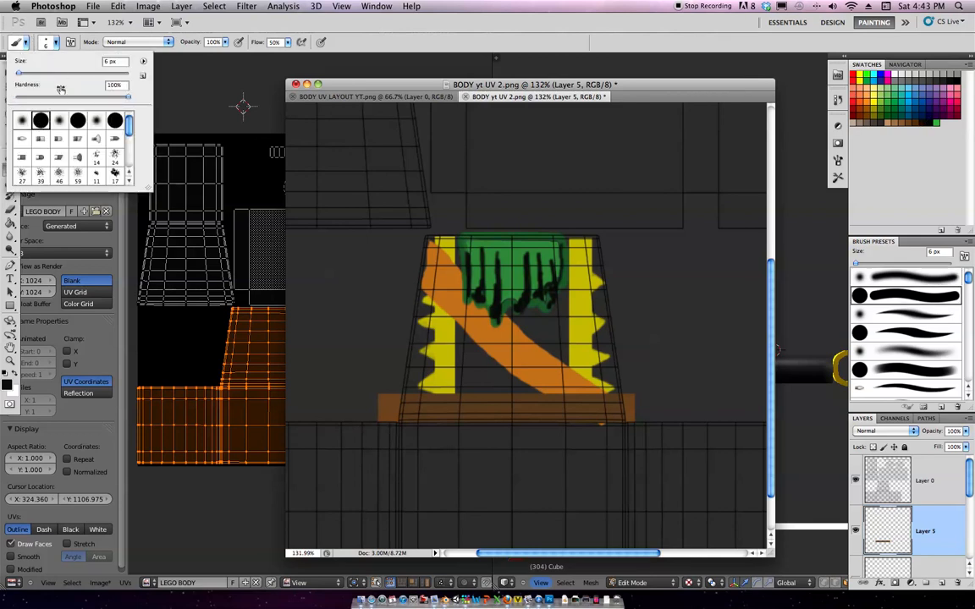
pyautogui.click(161, 98)
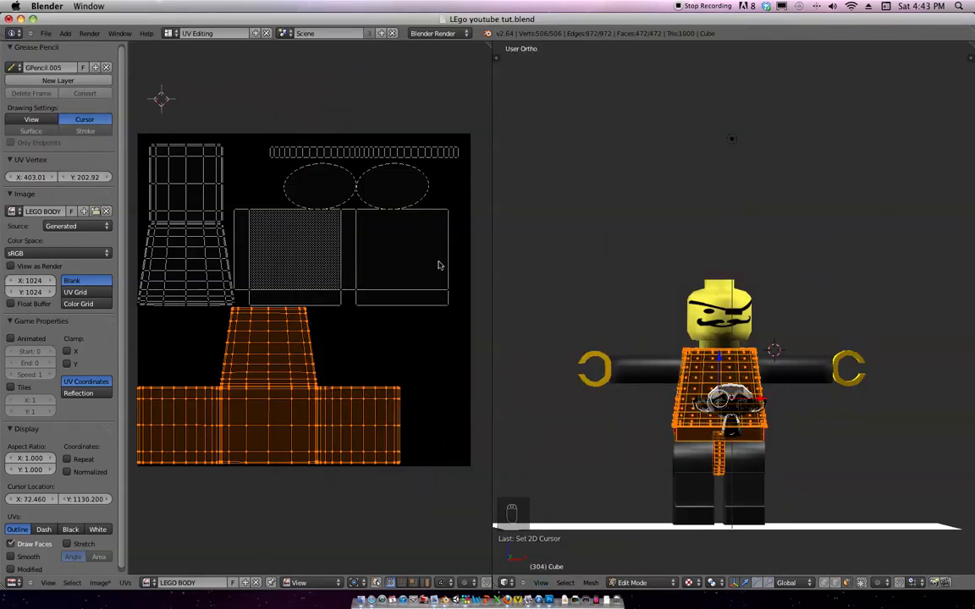
pyautogui.click(560, 593)
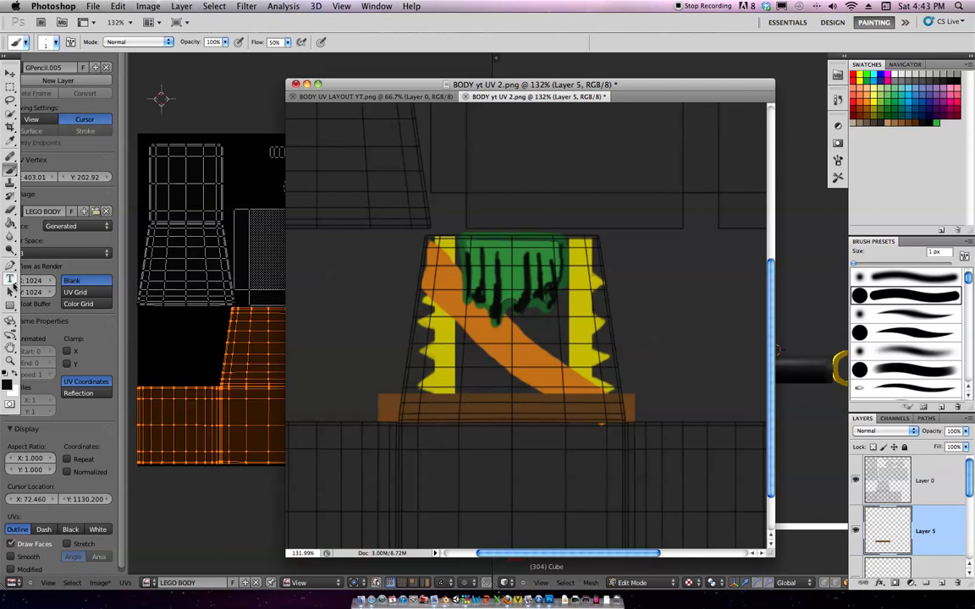
# Draw two thin black vertical bars across the left part of the brown belt with the Rectangle tool.
pyautogui.click(10, 262)
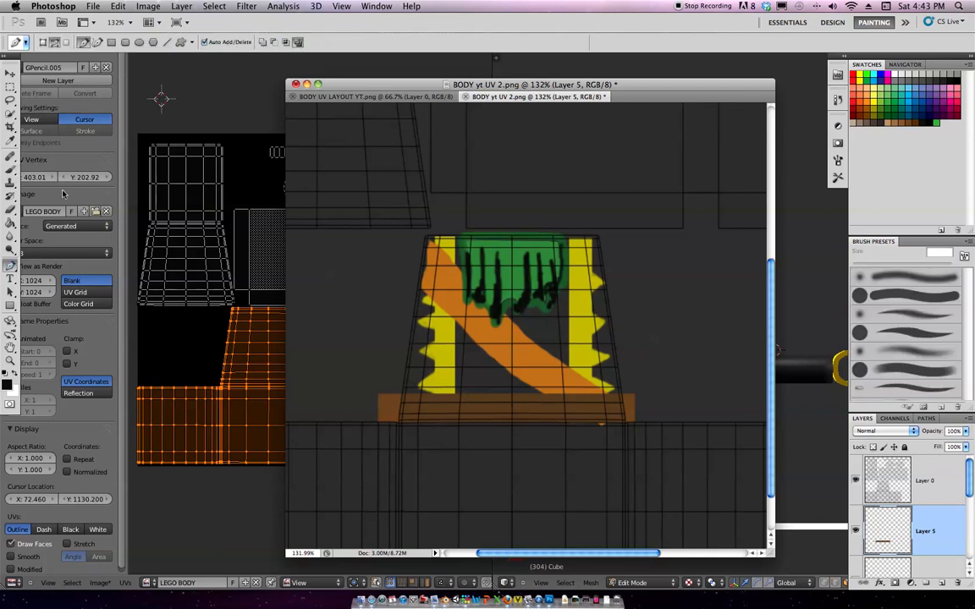
pyautogui.click(111, 41)
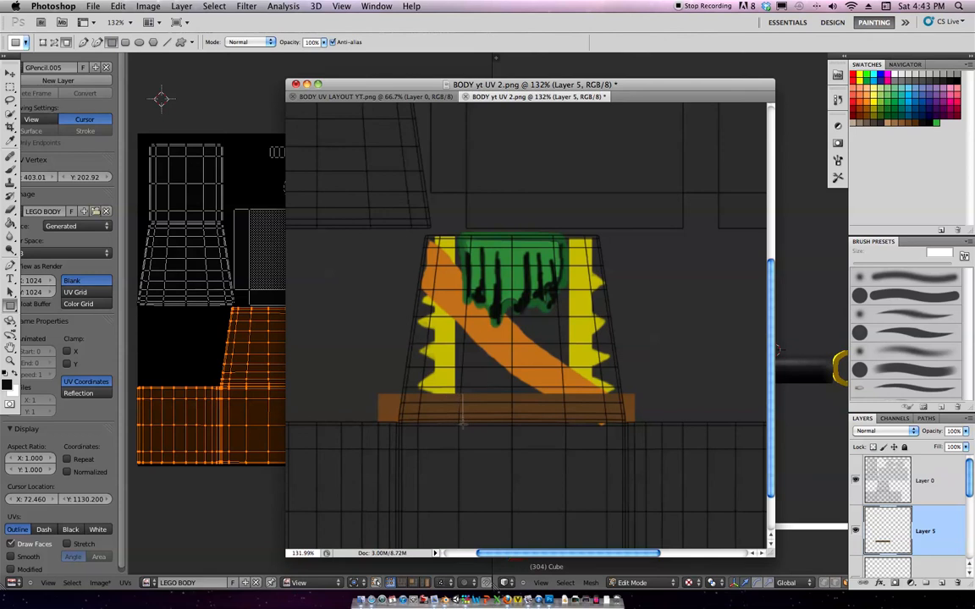
pyautogui.moveTo(436, 394)
pyautogui.mouseDown()
pyautogui.moveTo(434, 423)
pyautogui.moveTo(430, 397)
pyautogui.mouseUp()
# Paint a black triangle outline near the left end of the brown belt with an 8 px brush.
pyautogui.click(10, 169)
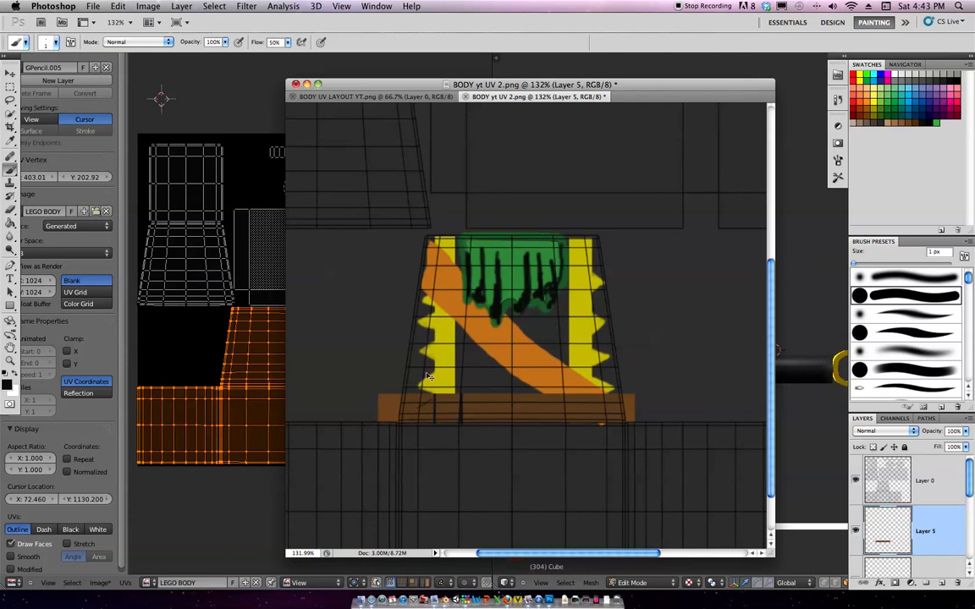
pyautogui.click(48, 42)
pyautogui.moveTo(24, 73); pyautogui.dragTo(19, 72)
pyautogui.click(234, 163)
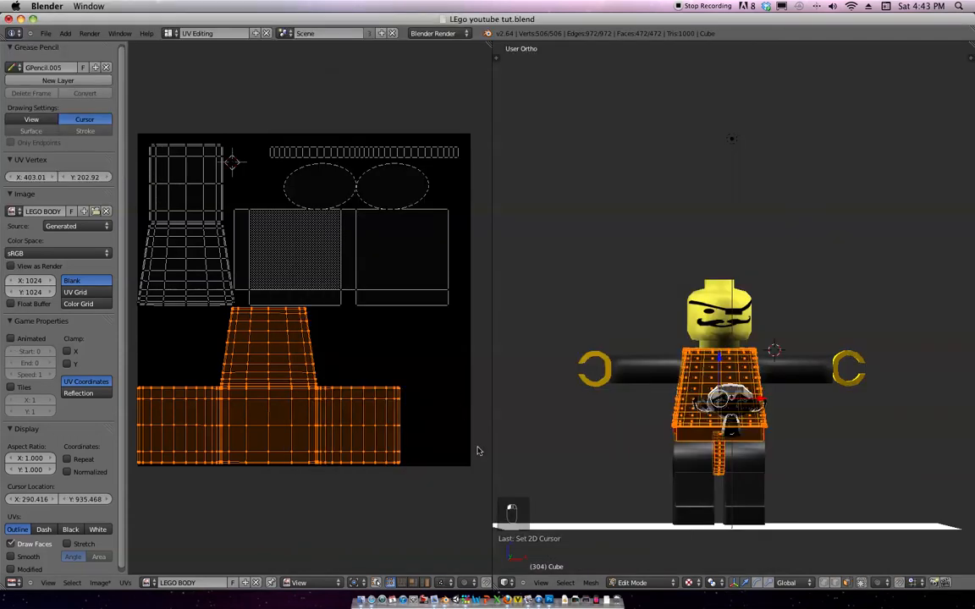
pyautogui.click(548, 599)
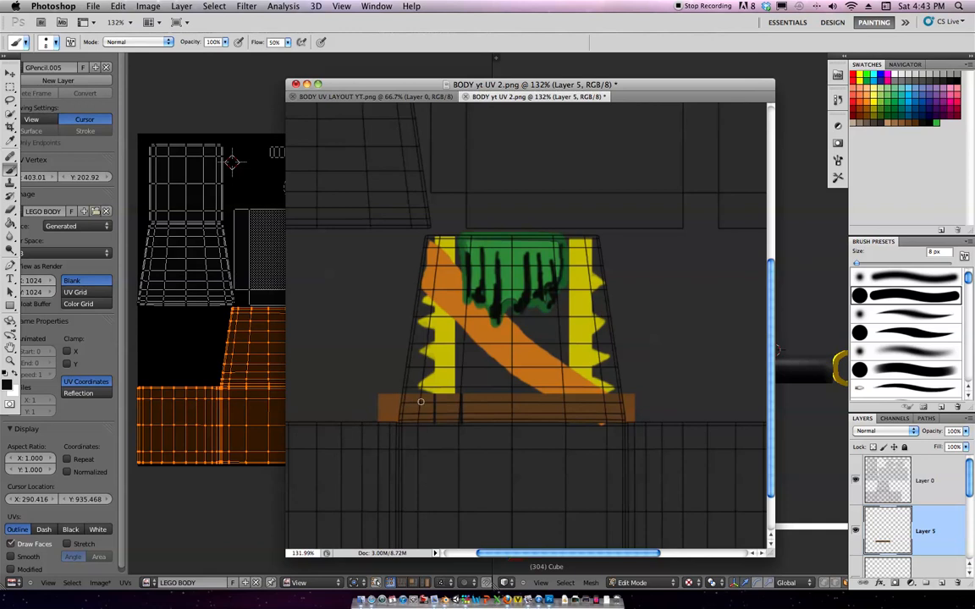
pyautogui.moveTo(432, 396)
pyautogui.mouseDown()
pyautogui.moveTo(414, 403)
pyautogui.moveTo(422, 415)
pyautogui.mouseUp()
# Draw a yellow rectangular buckle at the middle of the brown belt with the Rectangle tool.
pyautogui.click(11, 266)
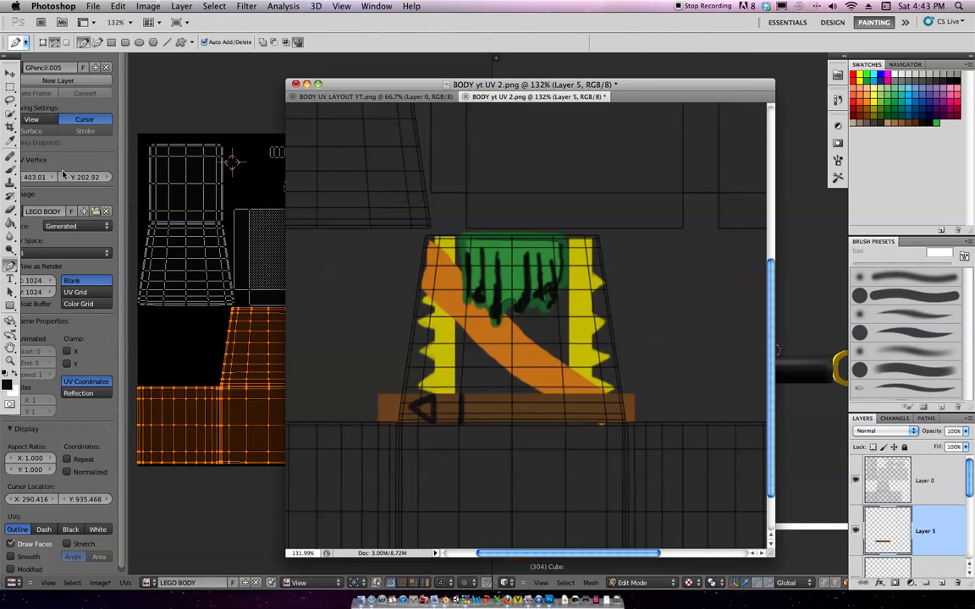
pyautogui.click(112, 42)
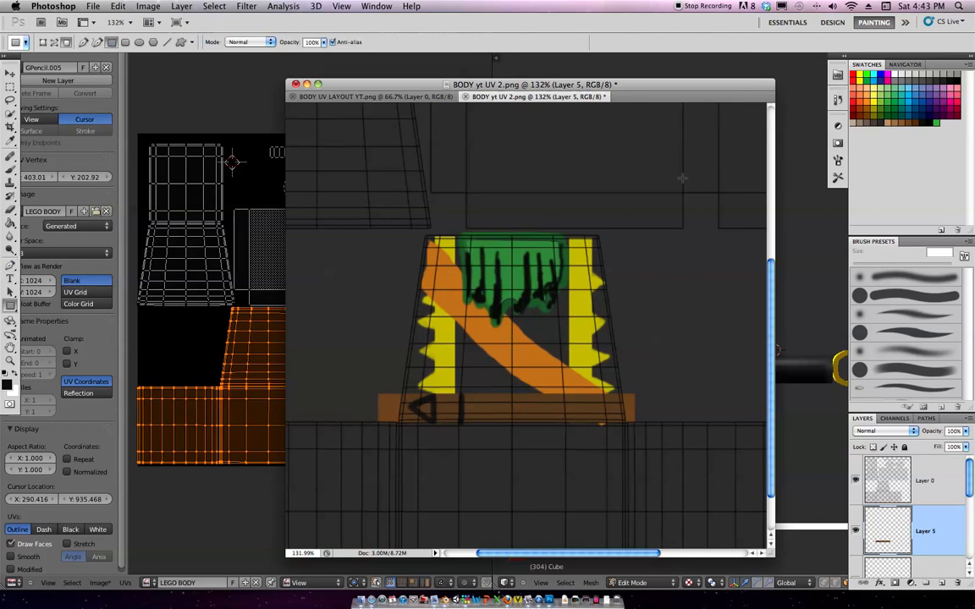
pyautogui.click(882, 100)
pyautogui.click(874, 103)
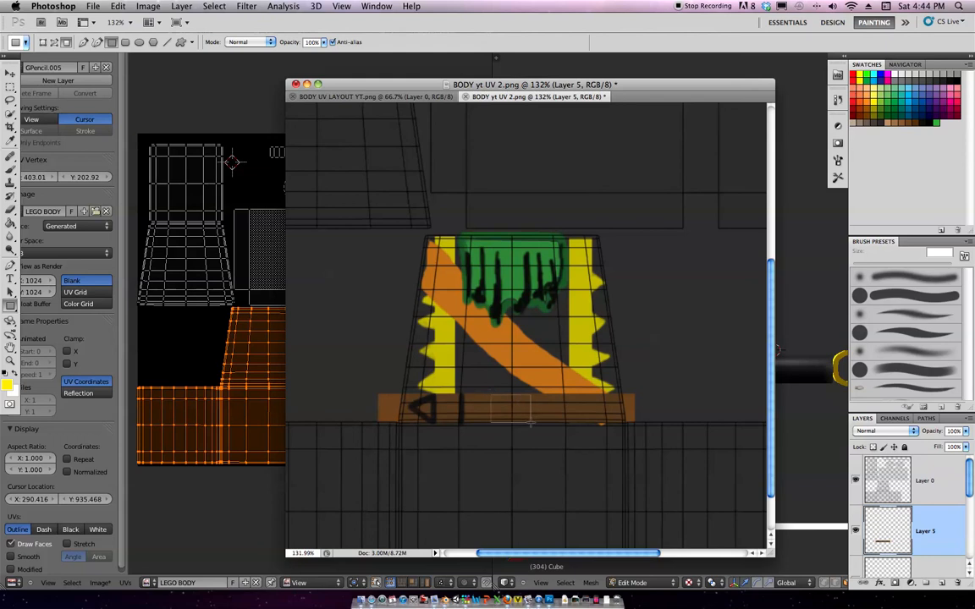
pyautogui.moveTo(490, 395); pyautogui.dragTo(540, 422)
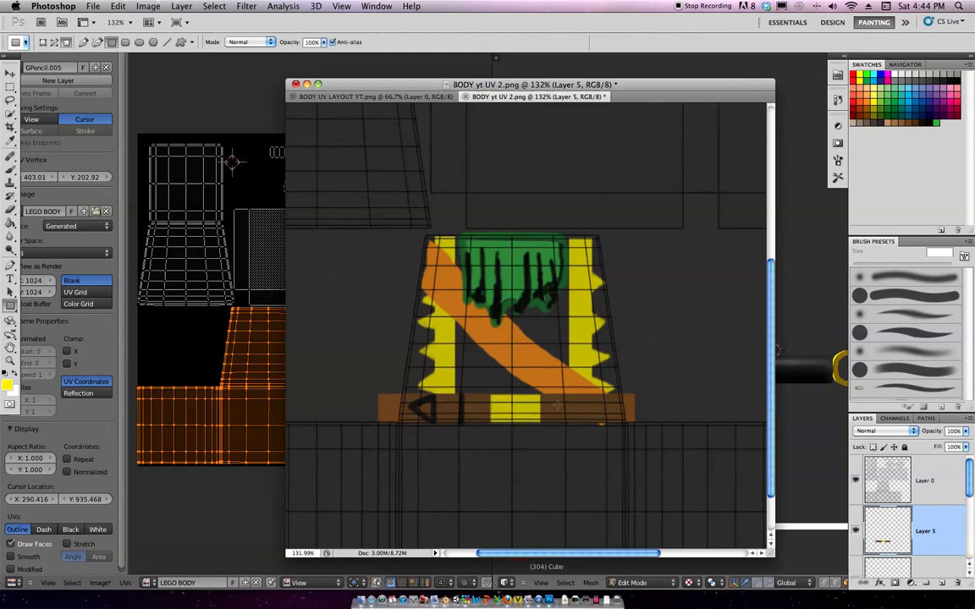
# Paint a black vertical bar with a short horizontal prong inside the yellow buckle using a 3 px brush.
pyautogui.press('b')
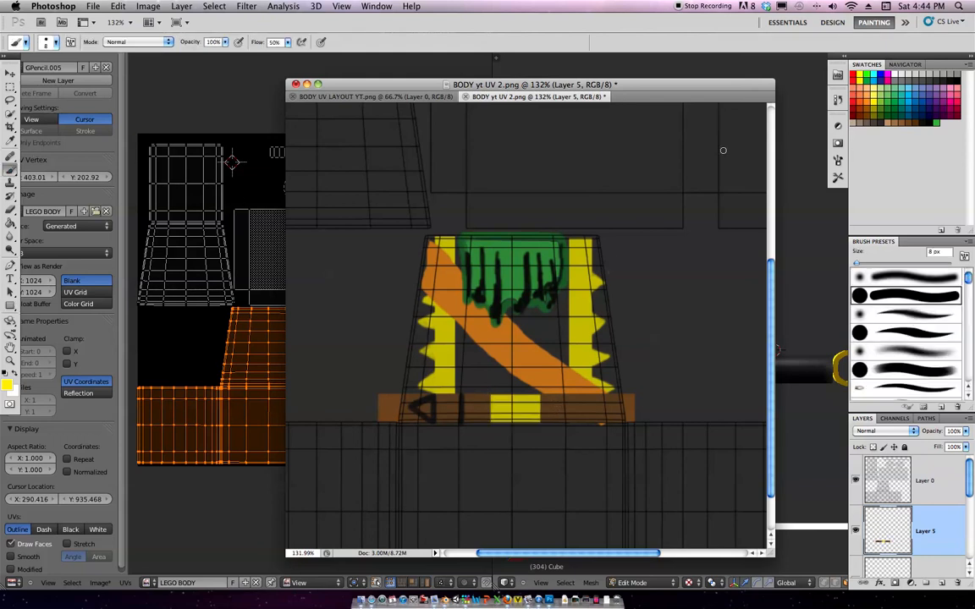
pyautogui.click(882, 121)
pyautogui.click(925, 122)
pyautogui.click(48, 42)
pyautogui.moveTo(25, 74); pyautogui.dragTo(17, 75)
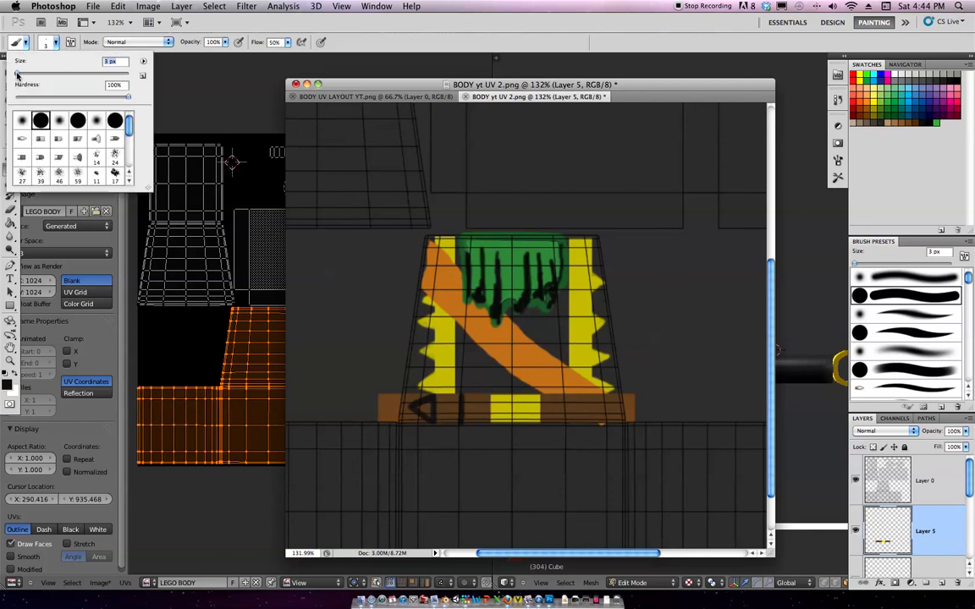
pyautogui.click(370, 82)
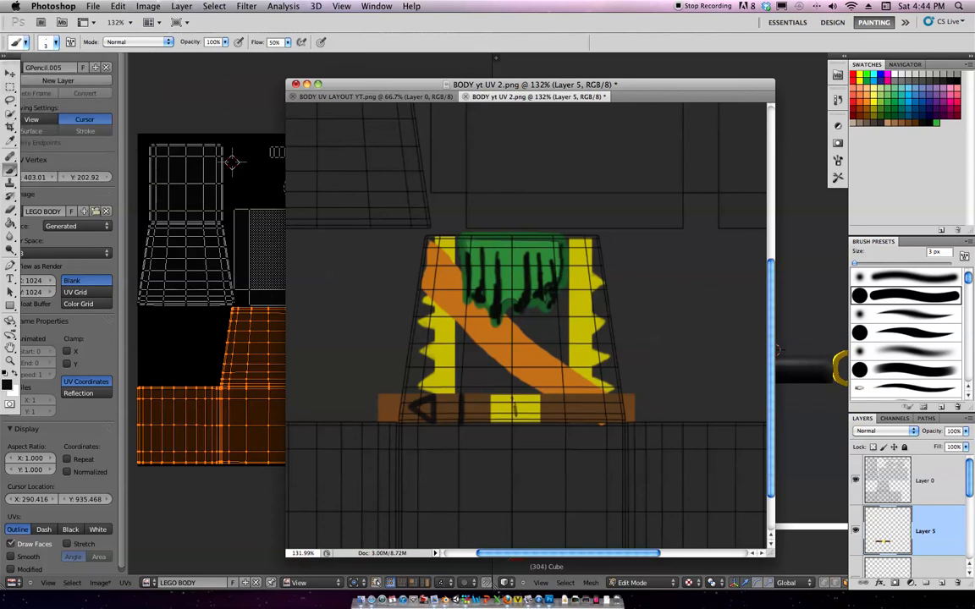
pyautogui.moveTo(514, 413); pyautogui.dragTo(514, 401)
pyautogui.click(11, 305)
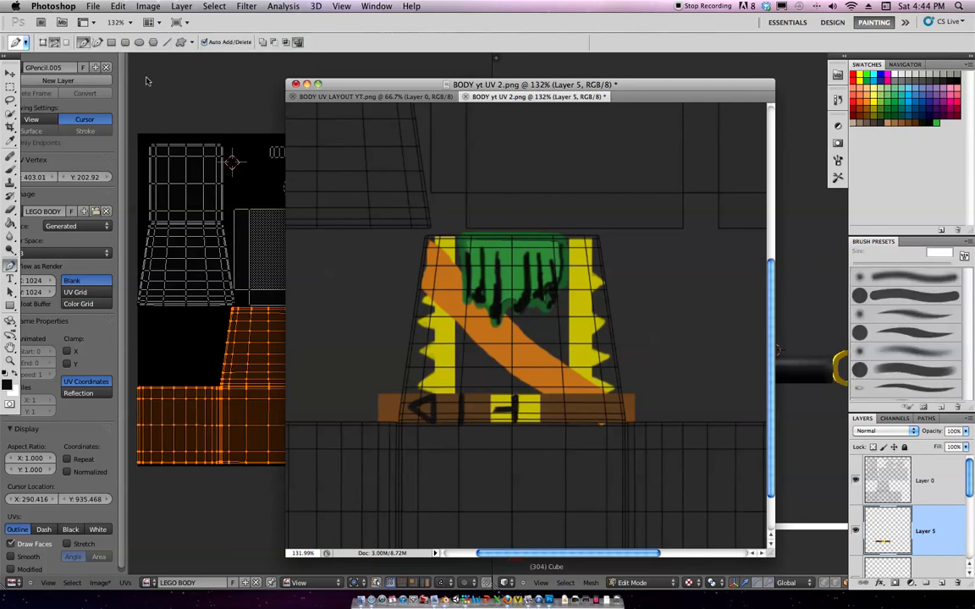
pyautogui.click(165, 43)
pyautogui.moveTo(492, 395); pyautogui.dragTo(448, 482)
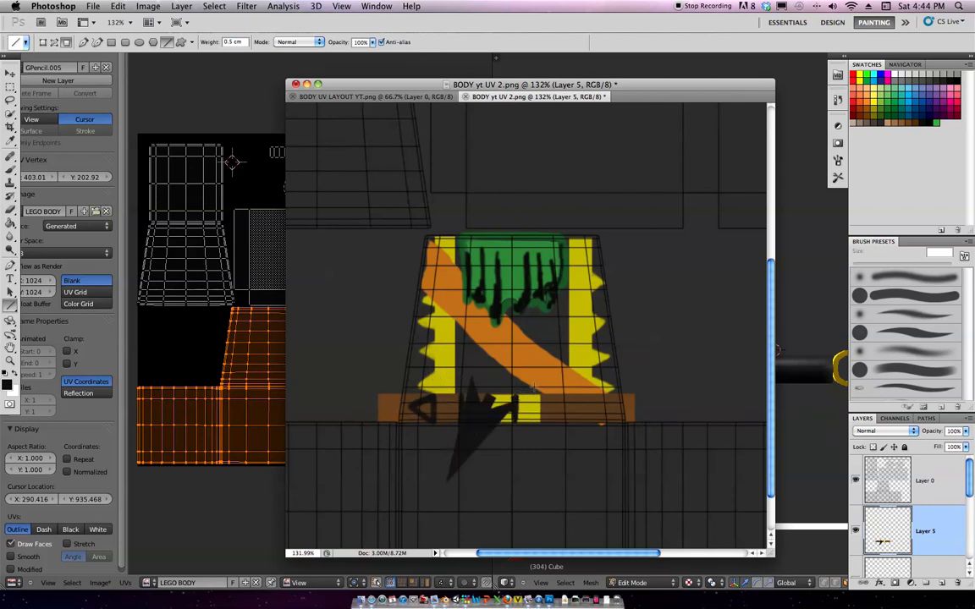
pyautogui.press('super+z')
pyautogui.click(313, 43)
pyautogui.click(312, 26)
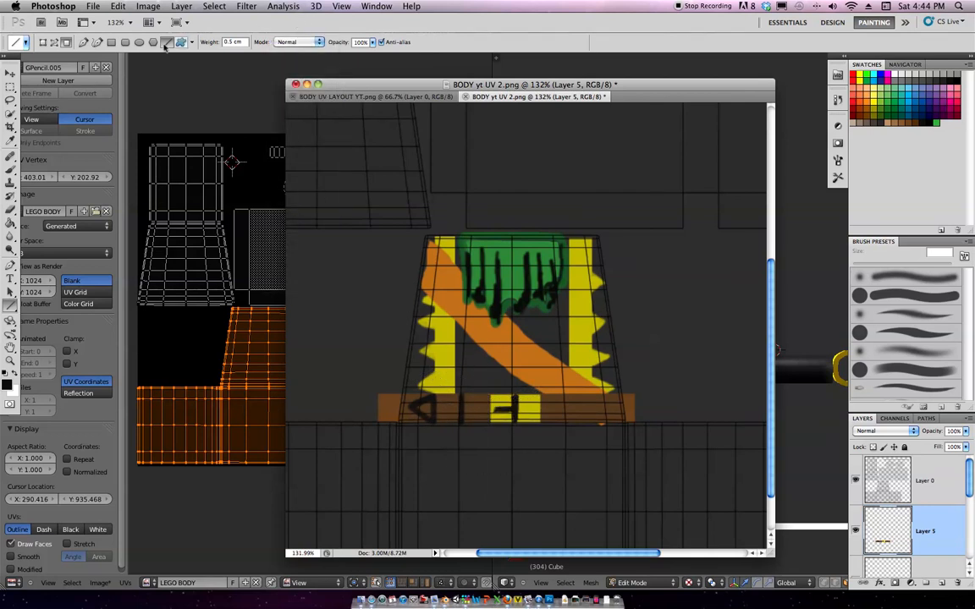
pyautogui.click(191, 42)
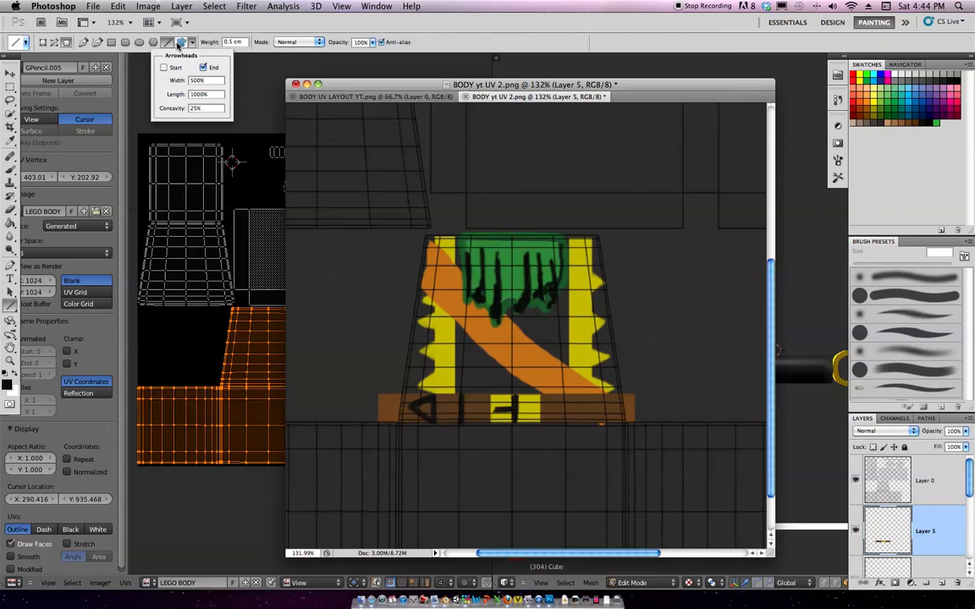
pyautogui.click(150, 43)
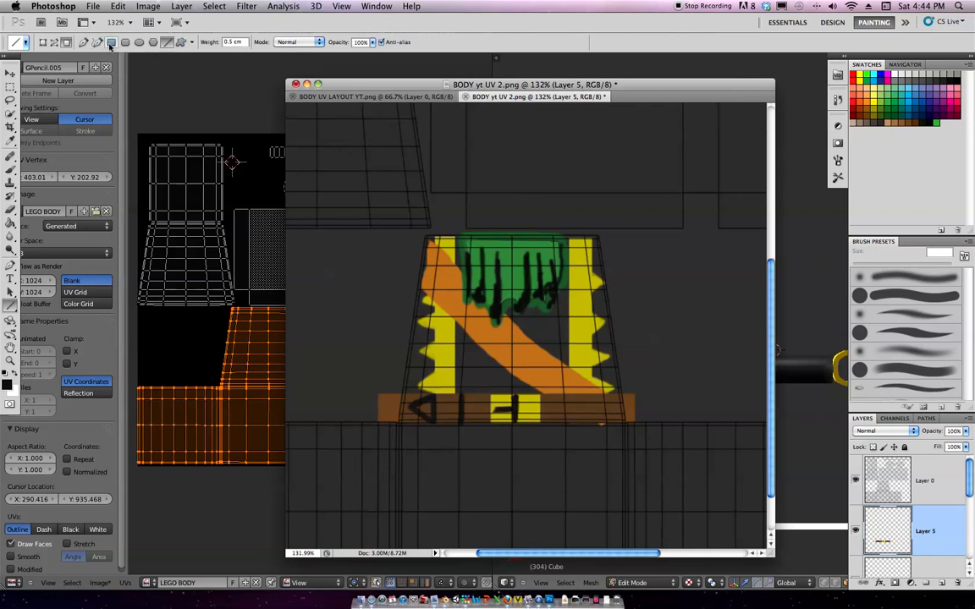
pyautogui.click(14, 311)
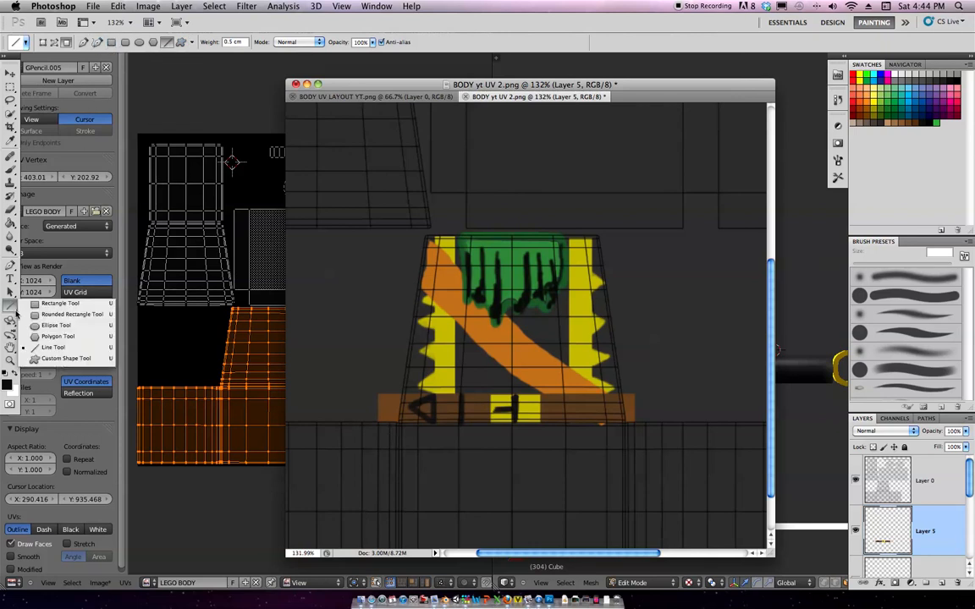
pyautogui.click(57, 348)
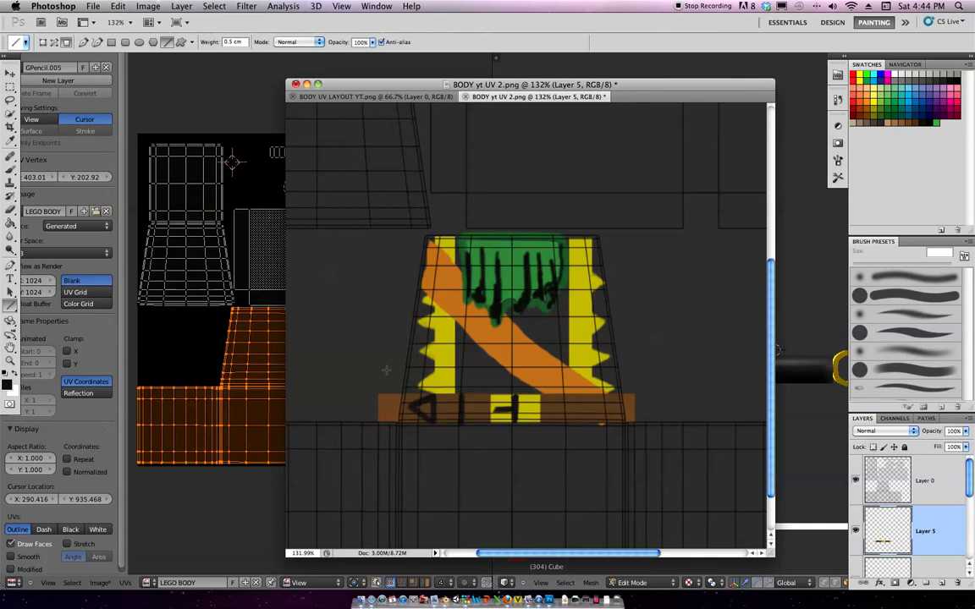
pyautogui.moveTo(364, 345); pyautogui.dragTo(359, 427)
pyautogui.press('super+z')
# Draw small dark brown ellipses on the scallop tips of both yellow stripes, on Layer 4.
pyautogui.click(139, 42)
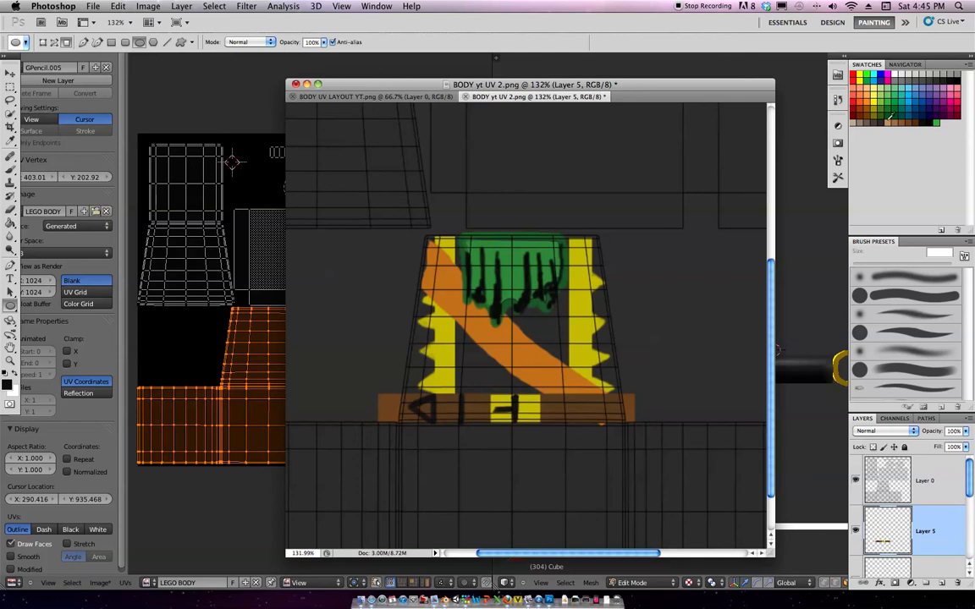
pyautogui.click(918, 121)
pyautogui.scroll(-3, 957, 531)
pyautogui.click(957, 531)
pyautogui.click(431, 351)
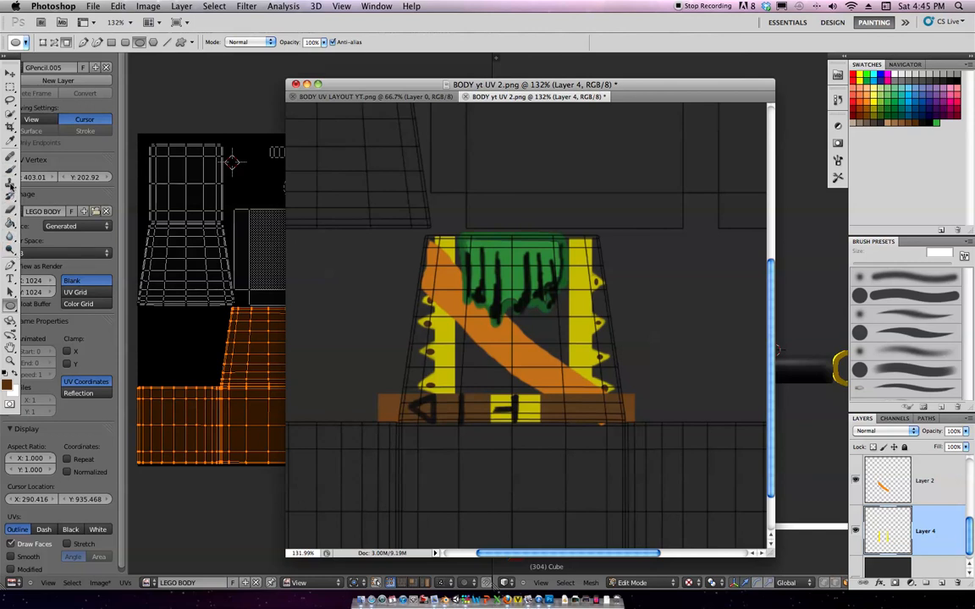
# Outline the yellow belt buckle in black on Layer 5 with the 3 px brush.
pyautogui.click(10, 179)
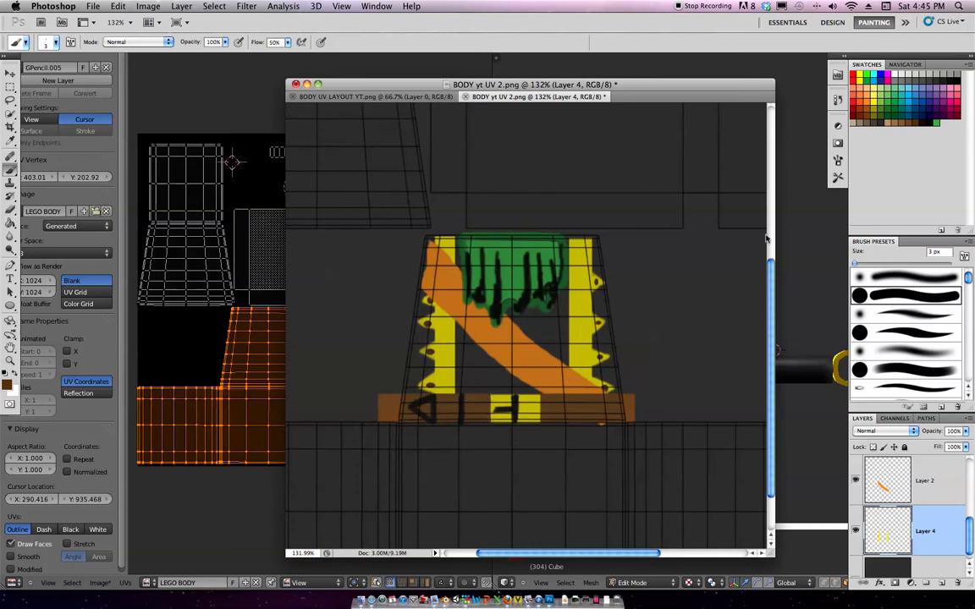
pyautogui.press('d')
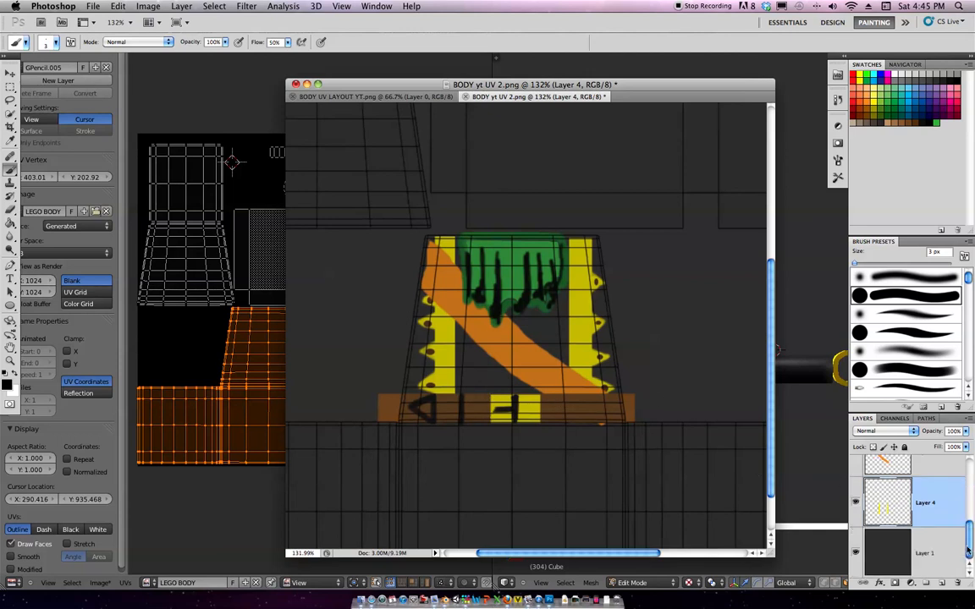
pyautogui.scroll(4, 963, 519)
pyautogui.click(924, 480)
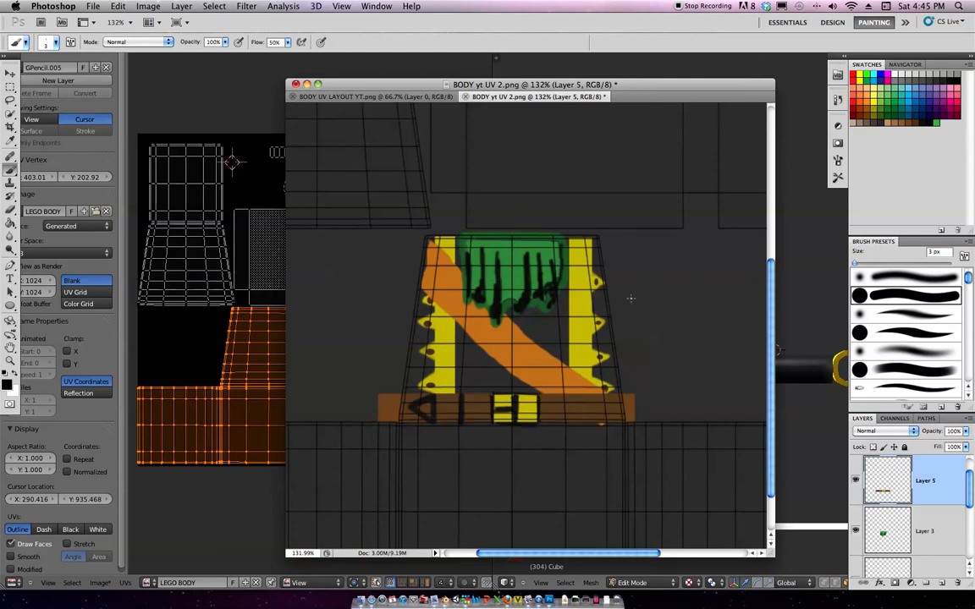
pyautogui.moveTo(885, 565); pyautogui.dragTo(904, 483)
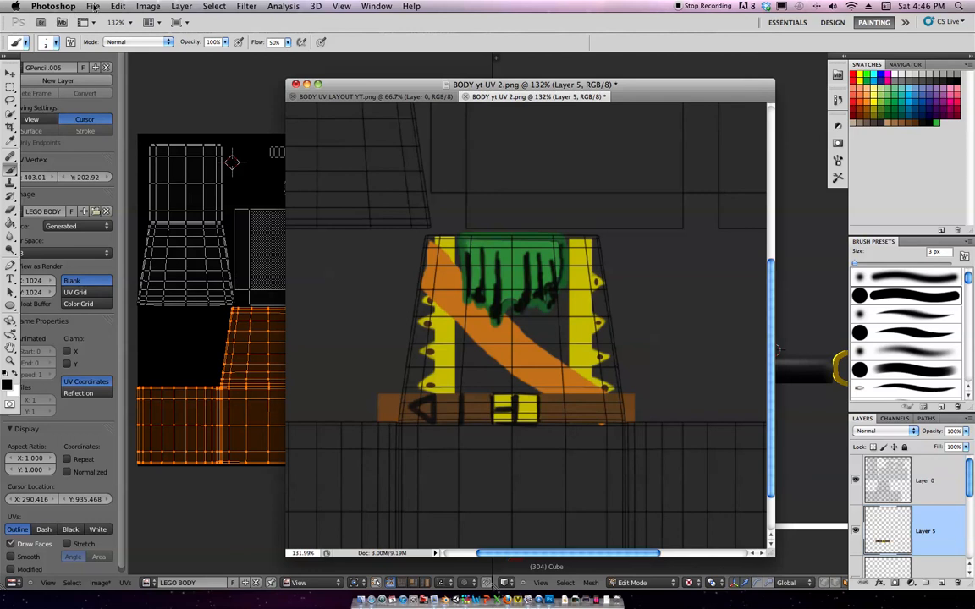
# Save the painted texture as BODY UV IMage yt .psd in Photoshop format in the LEGO folder, and switch to Blender.
pyautogui.click(93, 6)
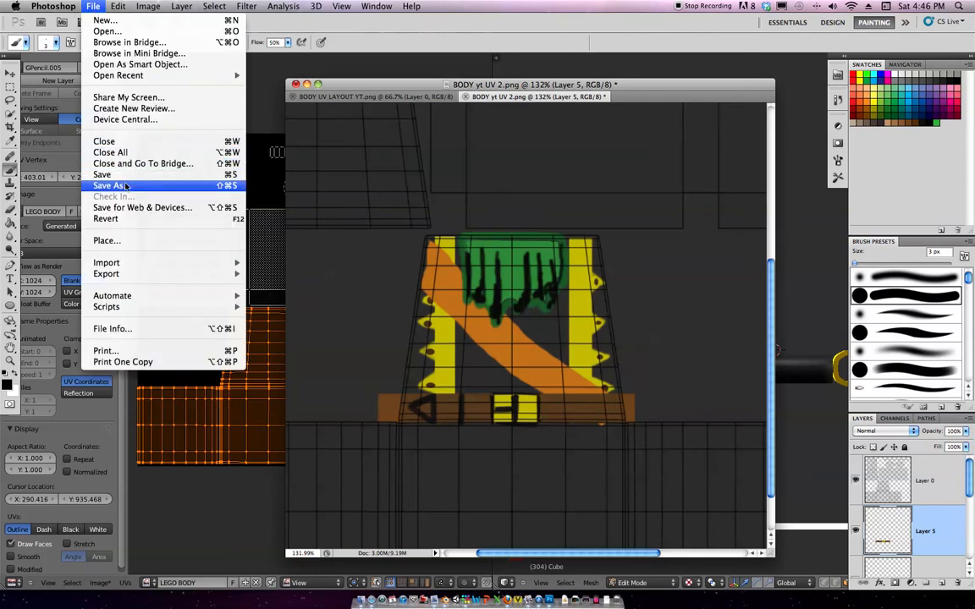
pyautogui.click(111, 185)
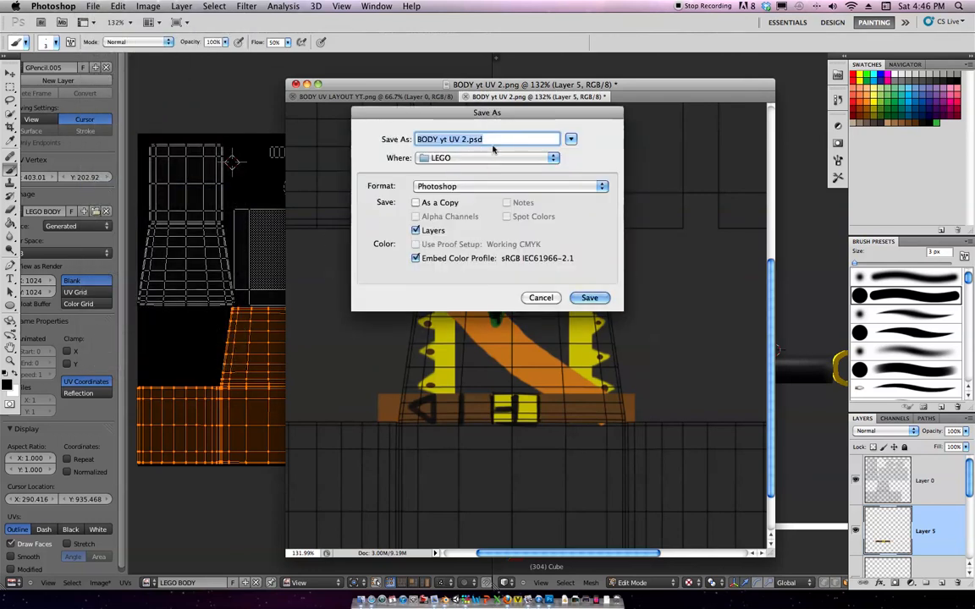
pyautogui.write('BODY')
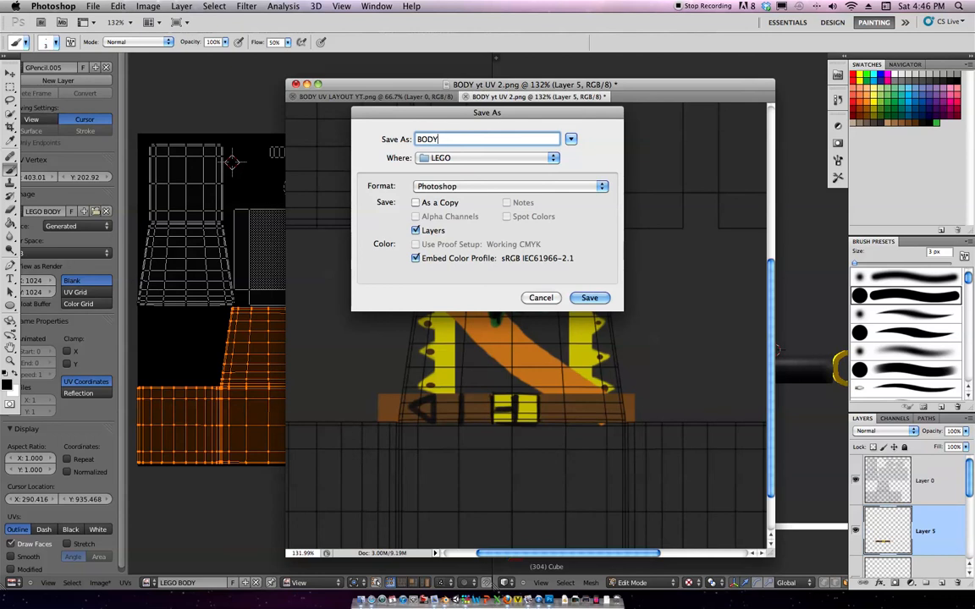
pyautogui.write(' UV IMage yt')
pyautogui.press('Return')
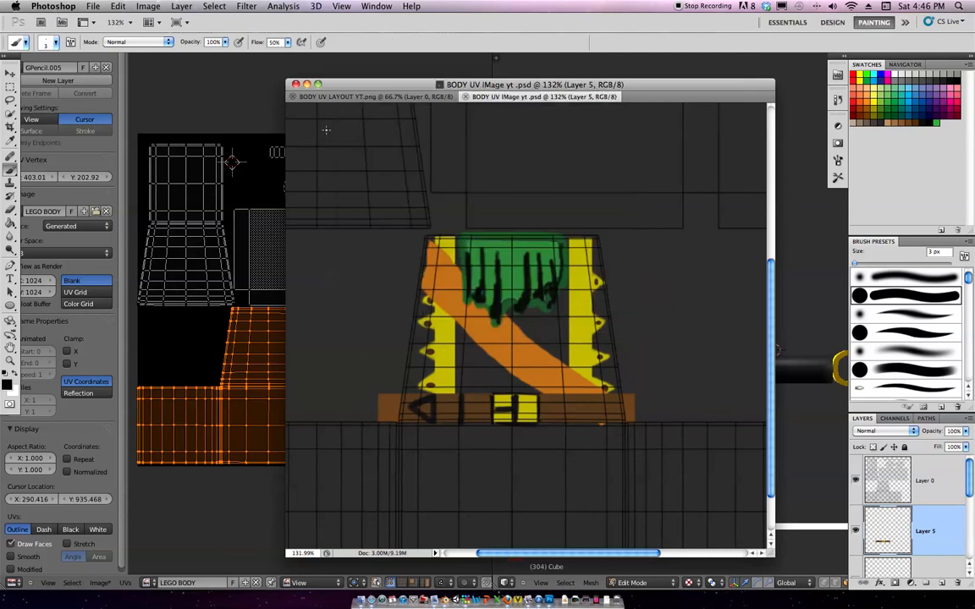
pyautogui.click(227, 86)
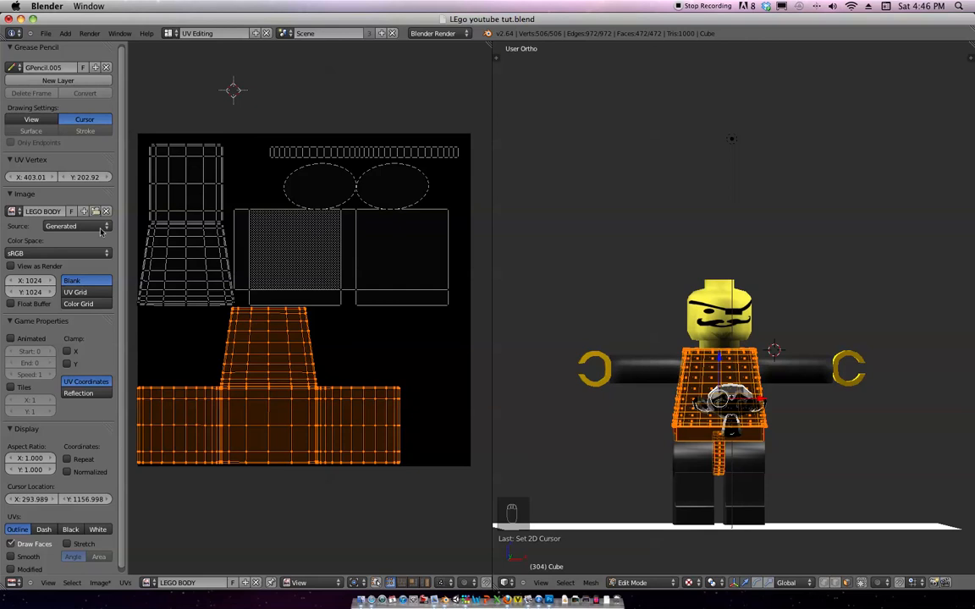
pyautogui.click(12, 210)
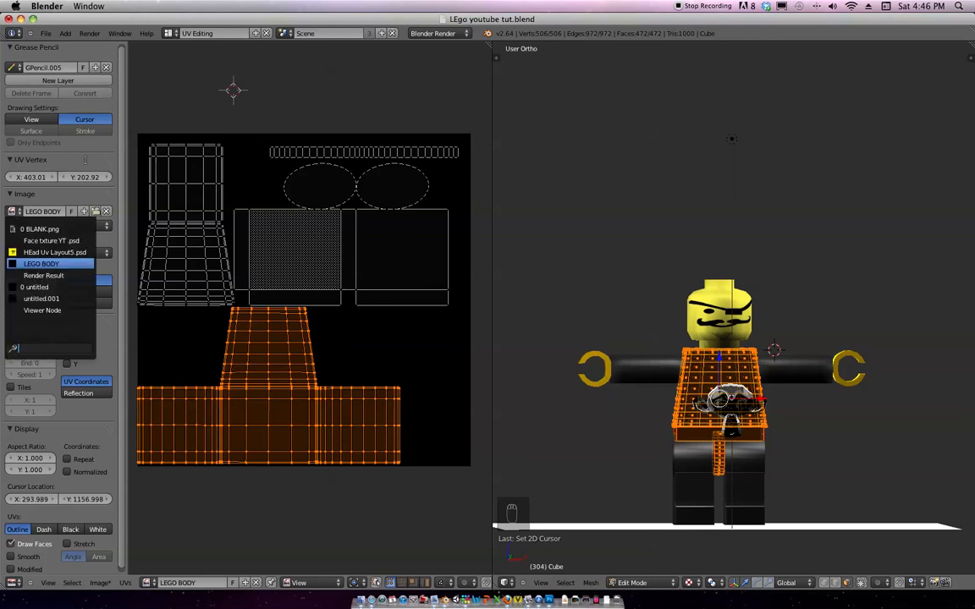
pyautogui.click(50, 263)
pyautogui.hotkey('alt', 'o')
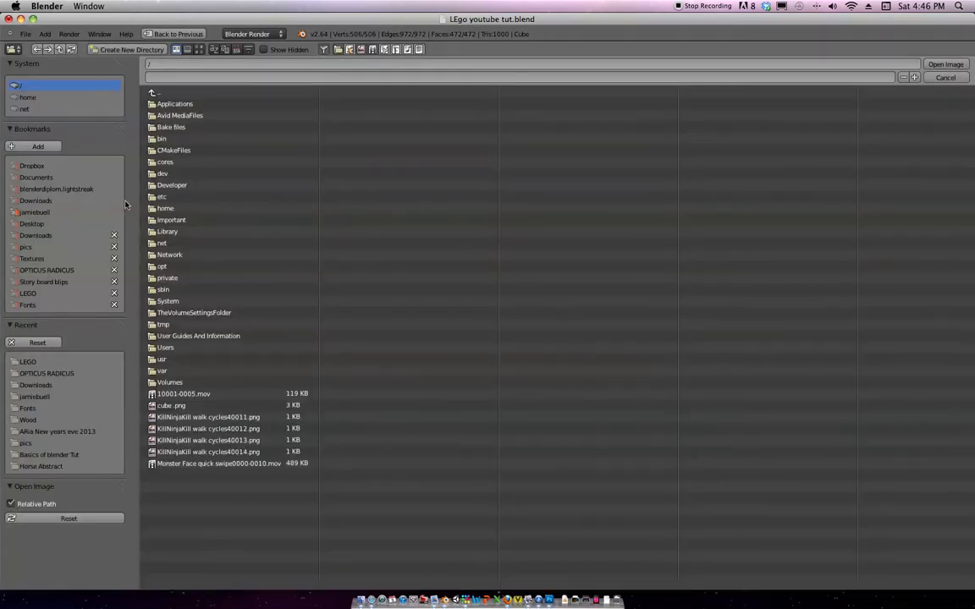
pyautogui.press('Escape')
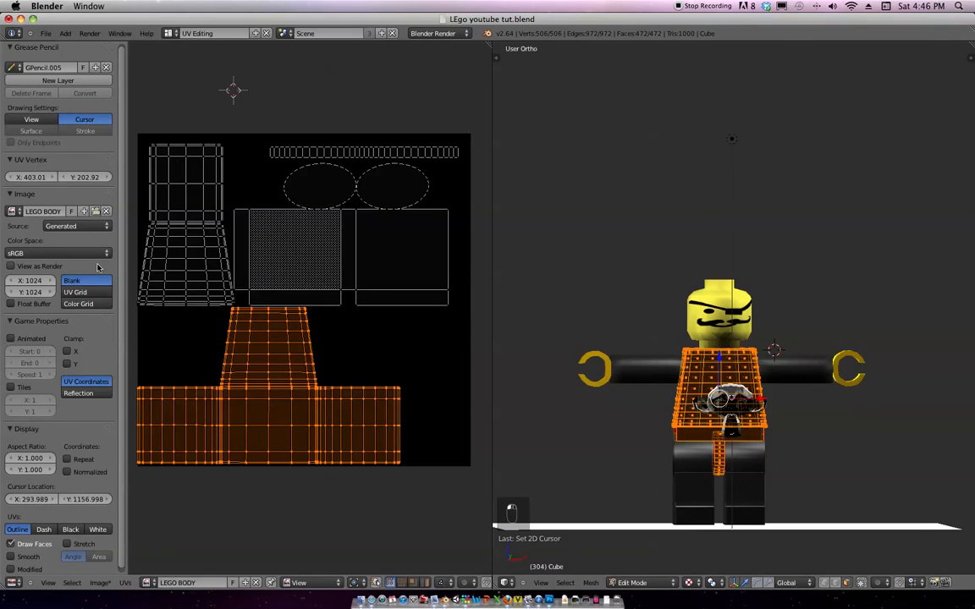
# Open BODY UV IMage yt .psd from the LEGO folder as the UV editor's image.
pyautogui.click(94, 211)
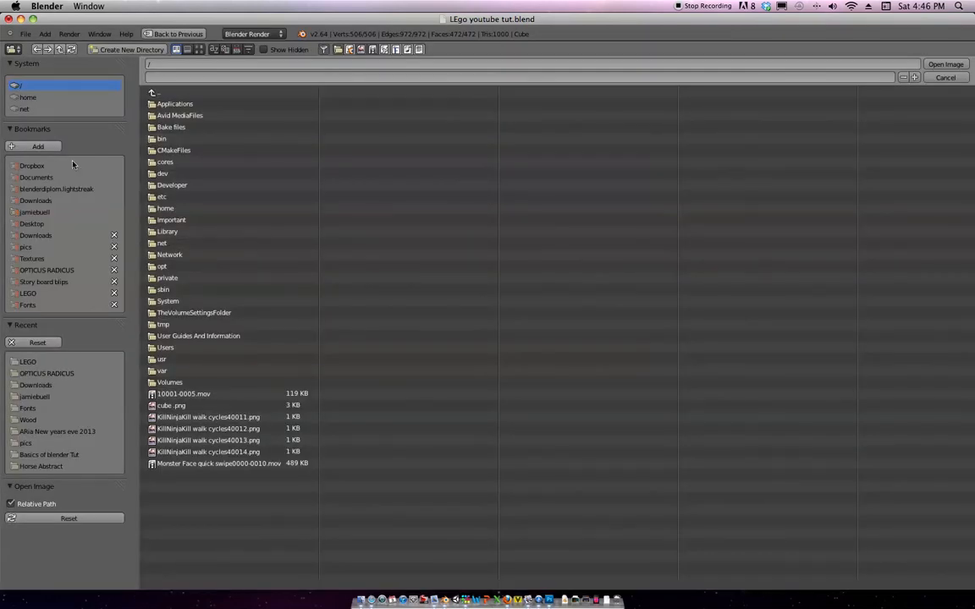
pyautogui.click(29, 295)
pyautogui.click(199, 49)
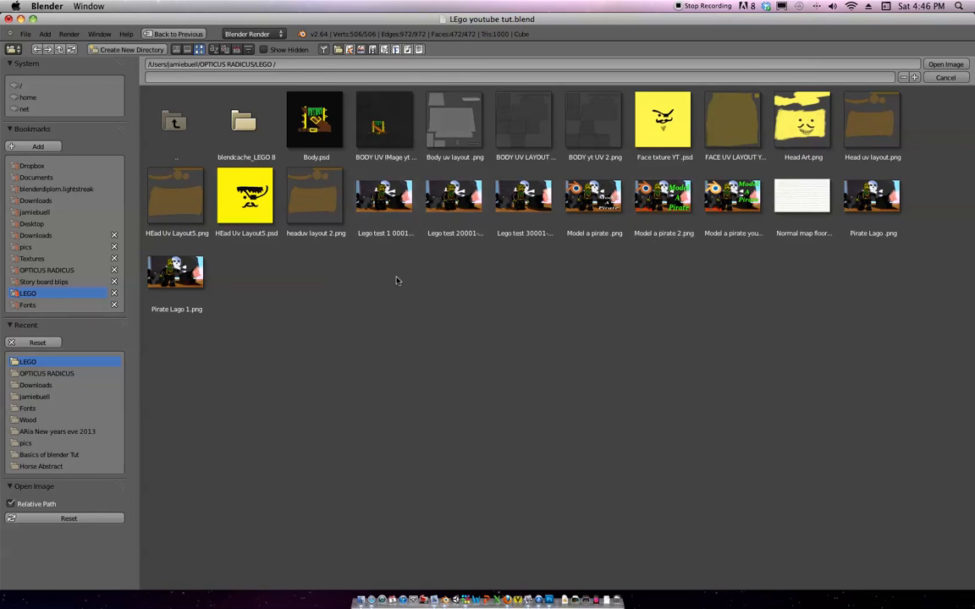
pyautogui.click(401, 129)
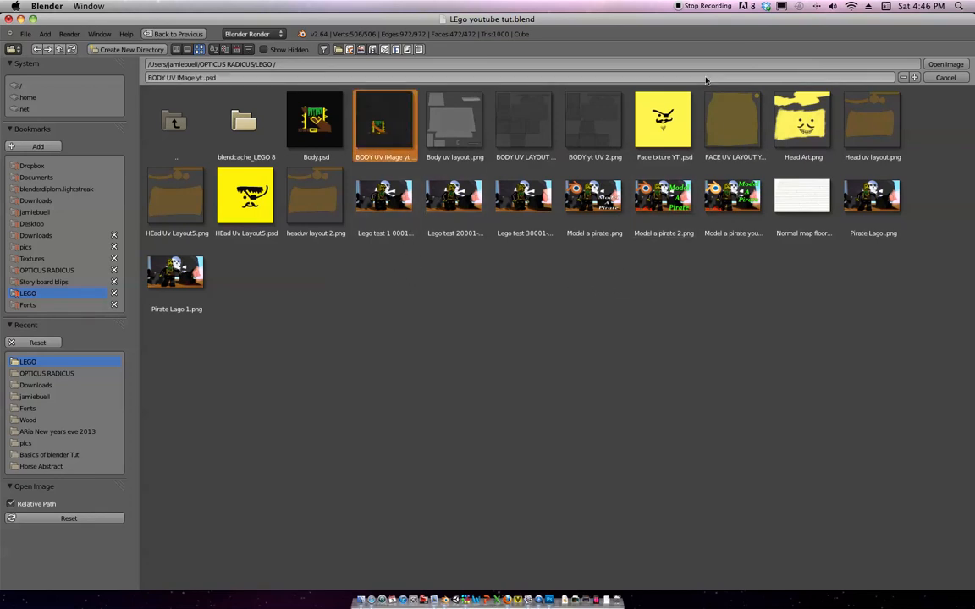
pyautogui.click(945, 64)
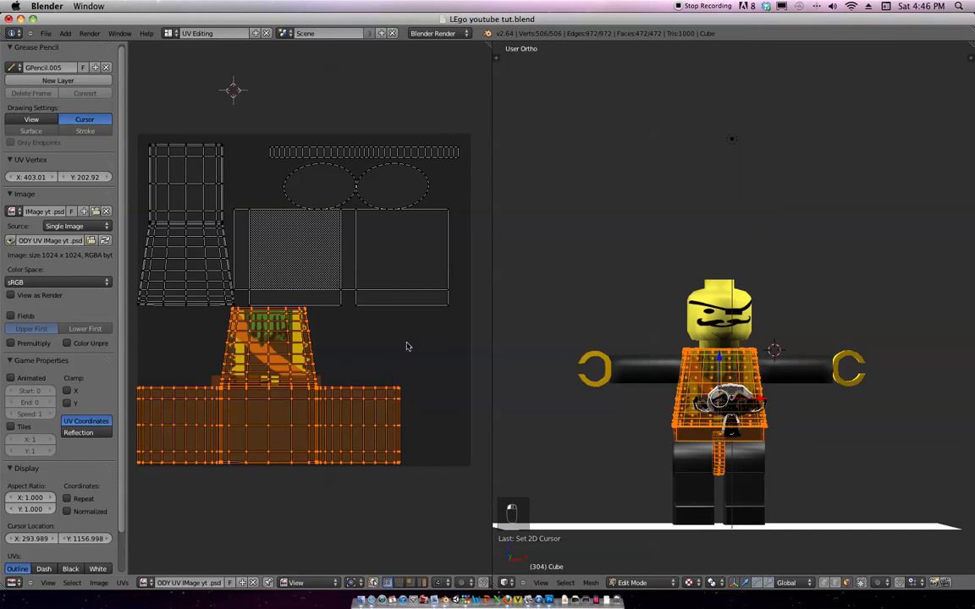
# Select all the body's UVs and shift them slightly to line up with the painted texture.
pyautogui.press('a')
pyautogui.press('a')
pyautogui.press('g')
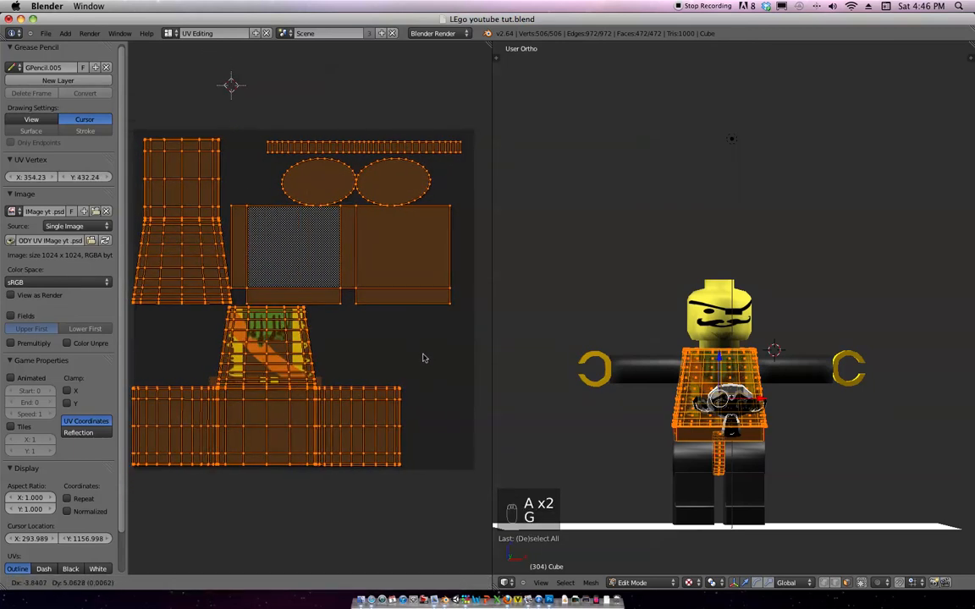
pyautogui.click(435, 362)
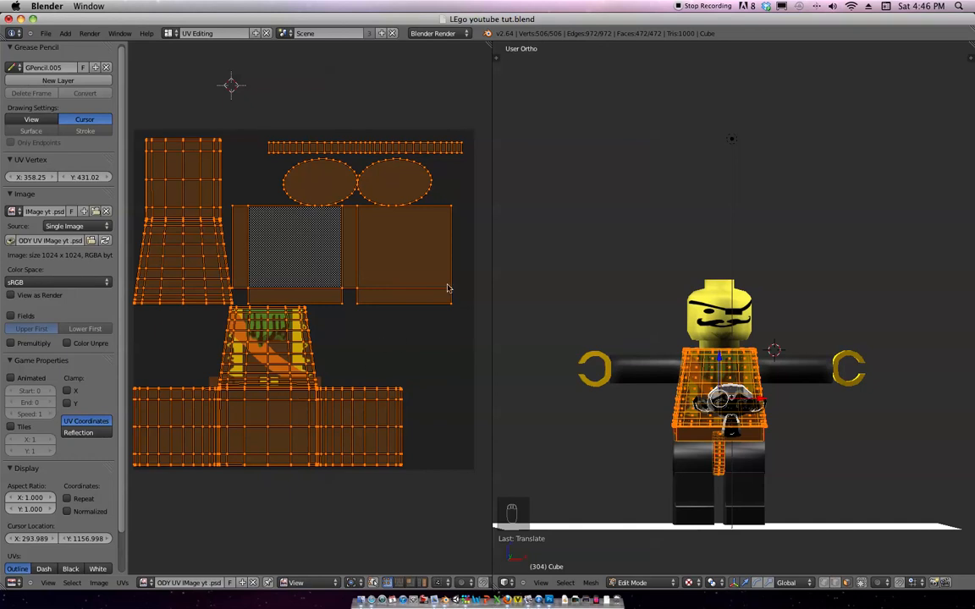
pyautogui.moveTo(376, 355); pyautogui.dragTo(364, 354, button='middle')
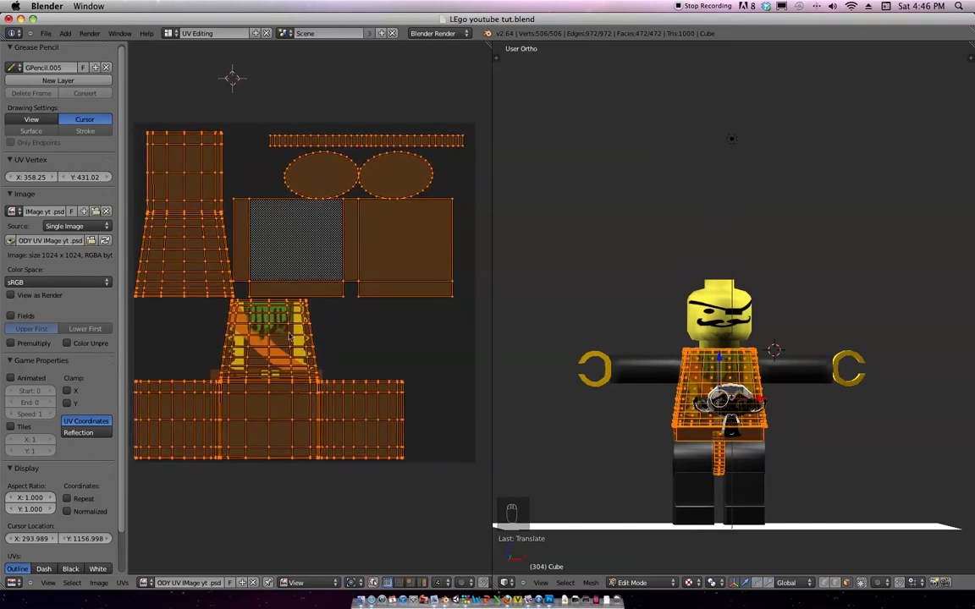
# Switch to Photoshop, set the opacity of the UV layout on Layer 0 to 0%, and return to Blender.
pyautogui.press('F3')
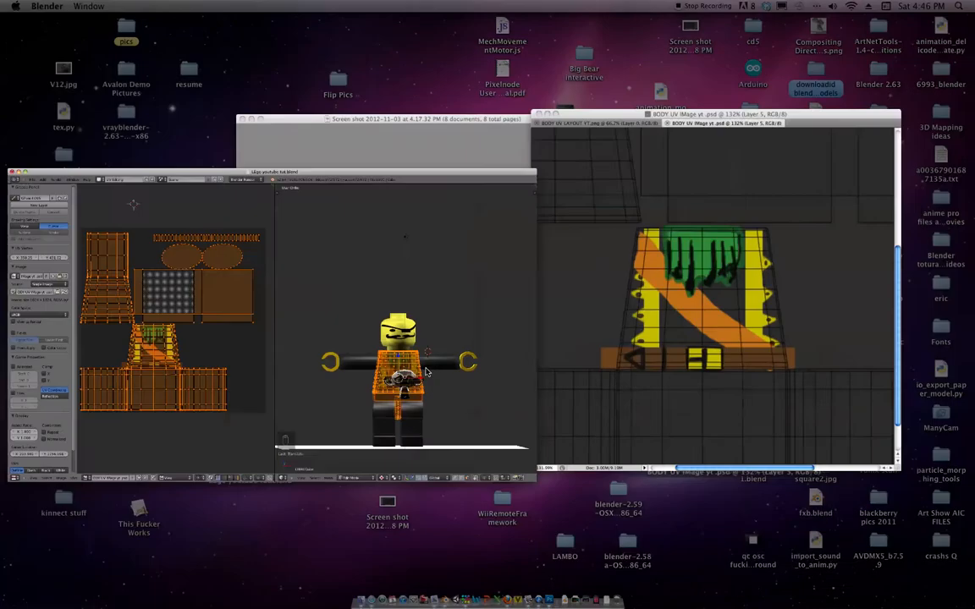
pyautogui.click(723, 299)
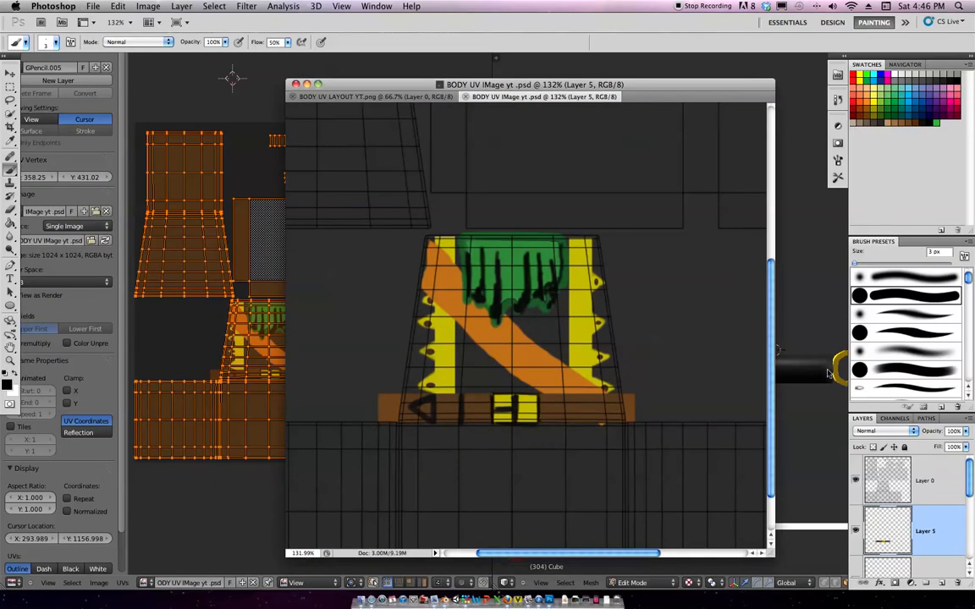
pyautogui.click(924, 480)
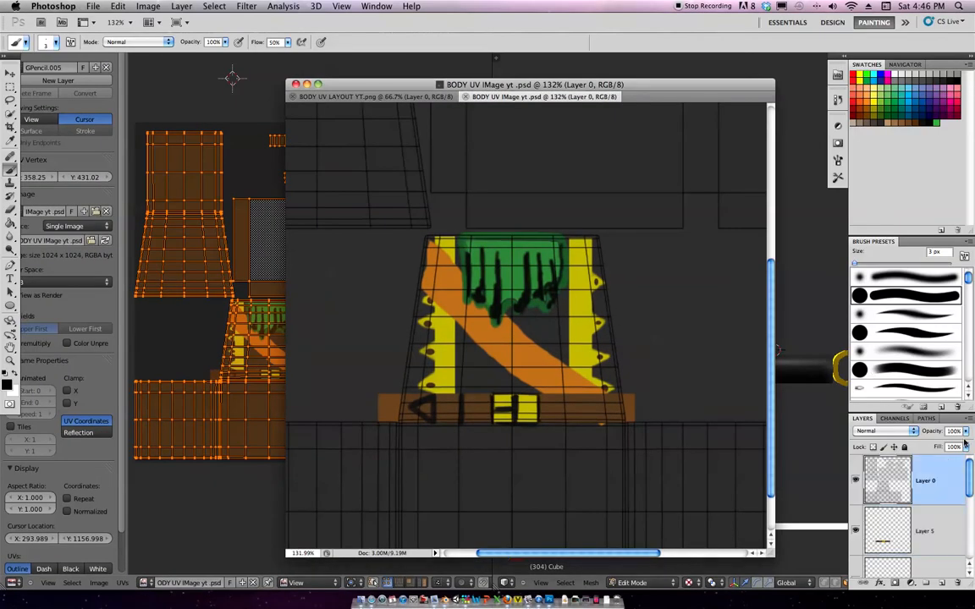
pyautogui.moveTo(964, 430); pyautogui.dragTo(856, 446)
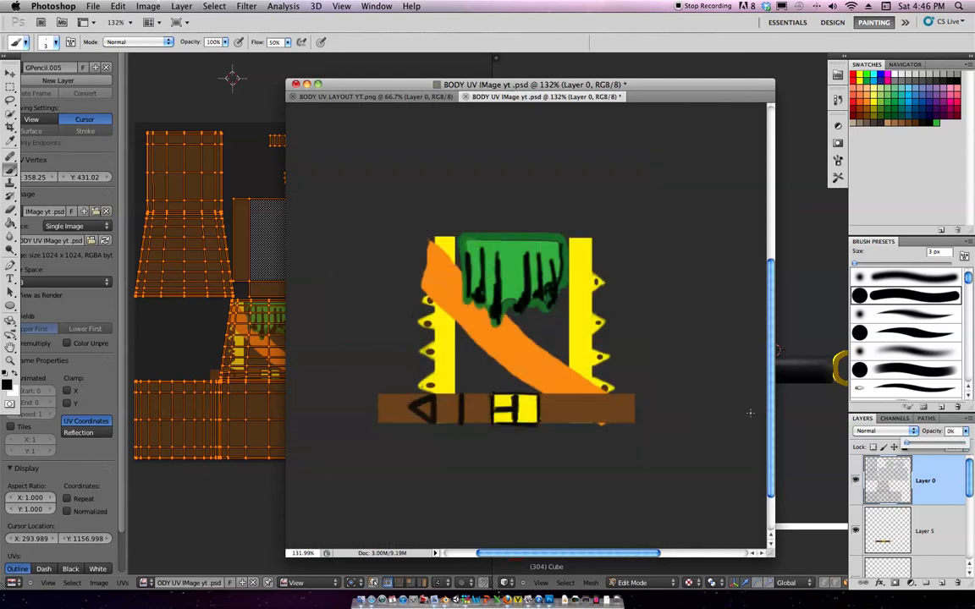
pyautogui.click(229, 486)
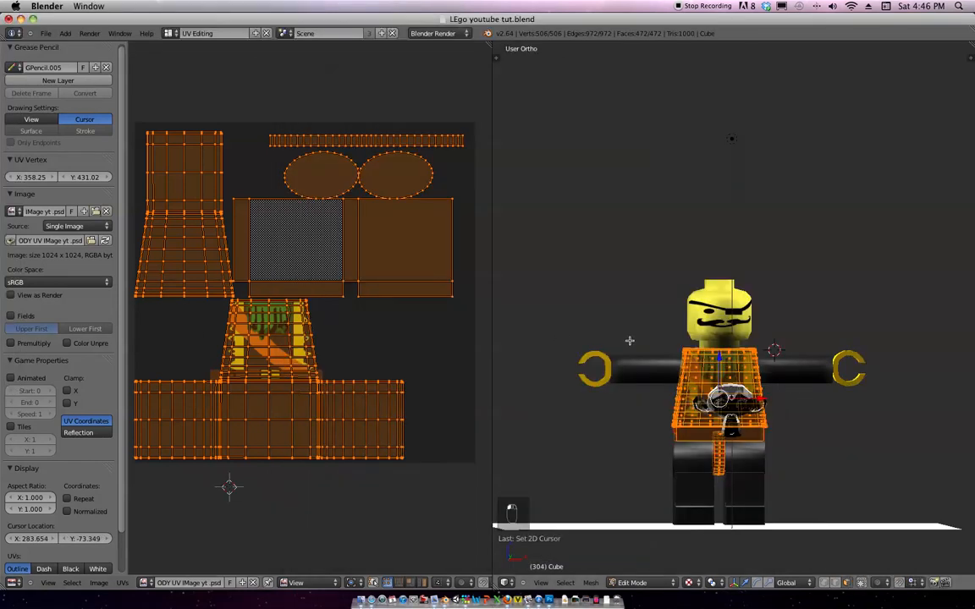
# Try moving all the body UVs away from the painted texture and undo the move.
pyautogui.moveTo(661, 327); pyautogui.dragTo(584, 308, button='middle')
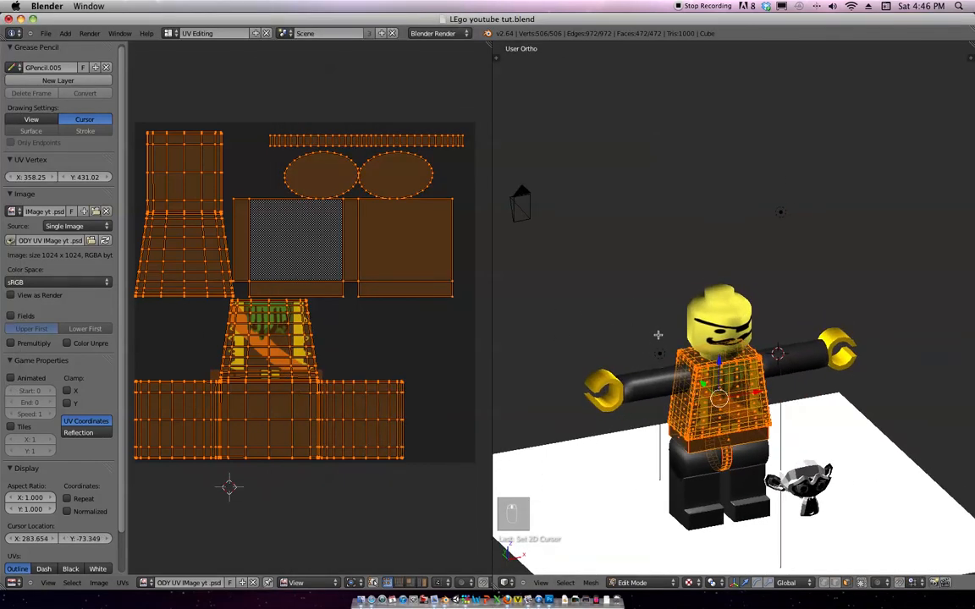
pyautogui.click(99, 584)
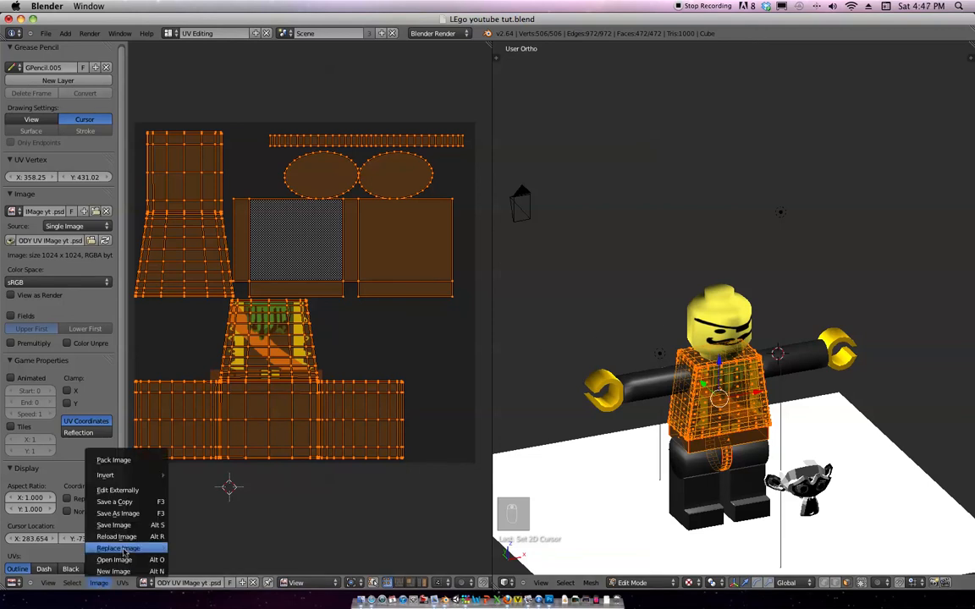
pyautogui.press('Tab')
pyautogui.moveTo(677, 419); pyautogui.dragTo(702, 406, button='middle')
pyautogui.scroll(1, 701, 406)
pyautogui.moveTo(632, 412); pyautogui.dragTo(545, 371, button='middle')
pyautogui.press('Tab')
pyautogui.press('g')
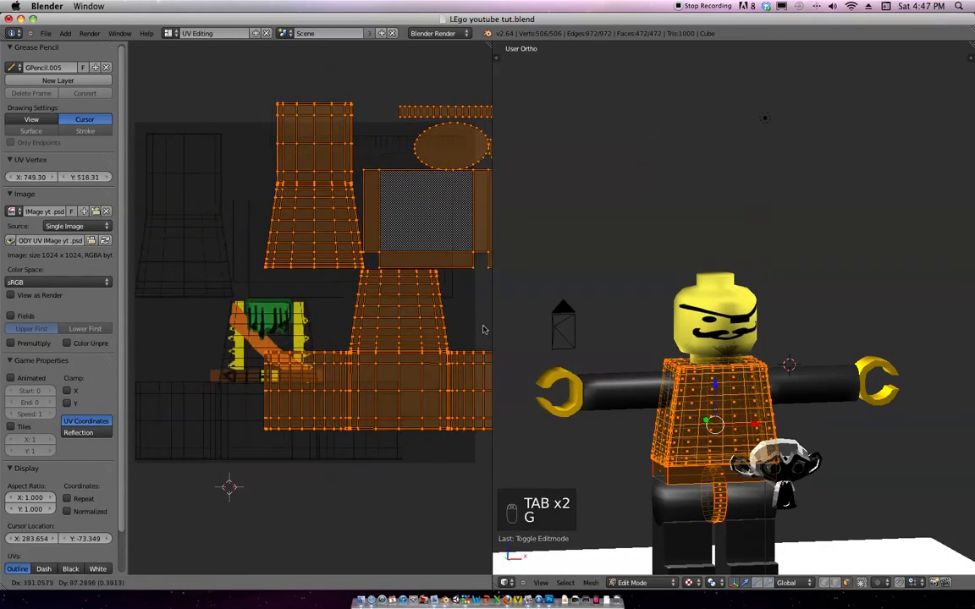
pyautogui.press('super+z')
# Save the texture without its layout lines in Photoshop and reload the image in Blender's UV editor.
pyautogui.press('F3')
pyautogui.click(715, 324)
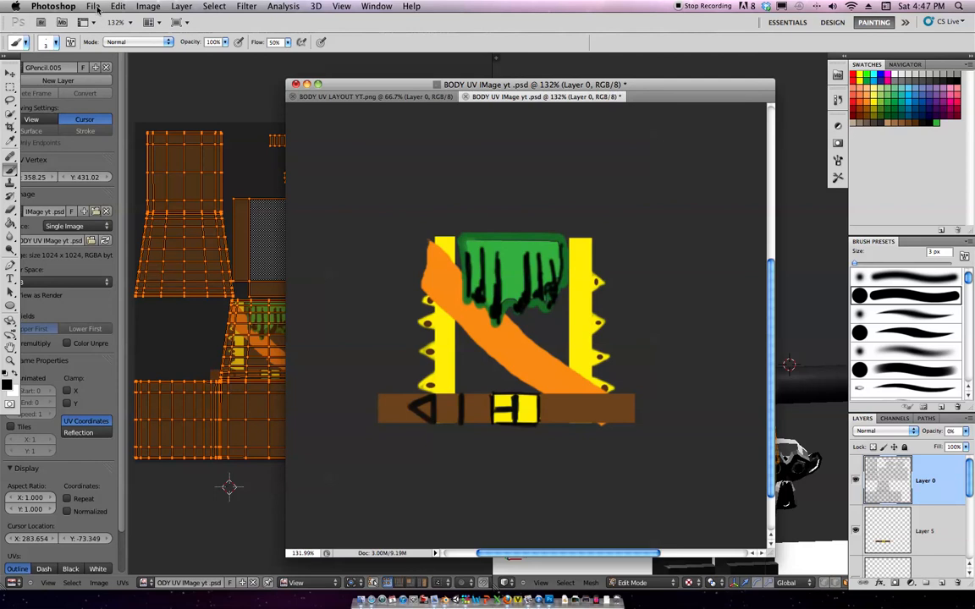
pyautogui.click(94, 6)
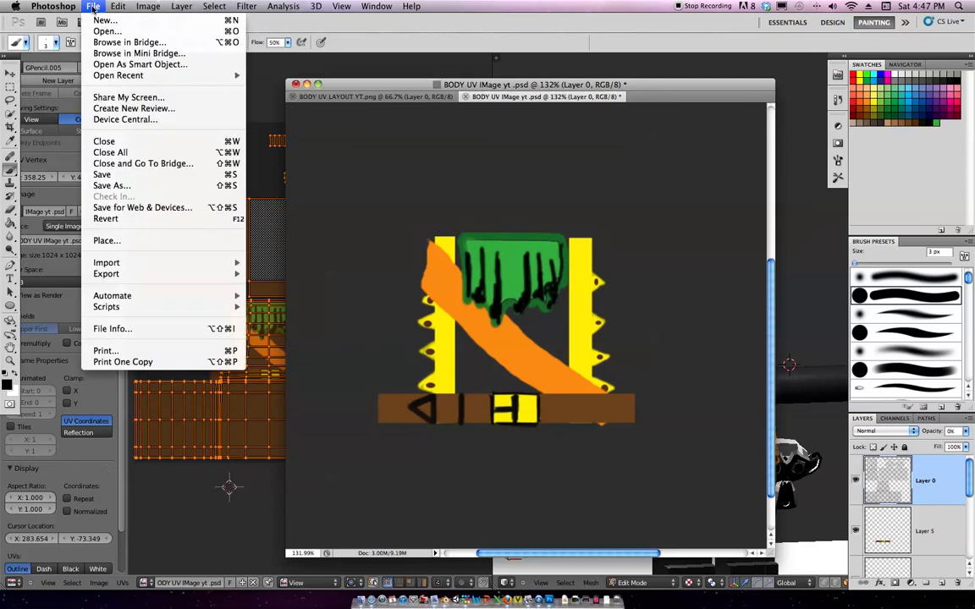
pyautogui.click(141, 178)
pyautogui.click(195, 441)
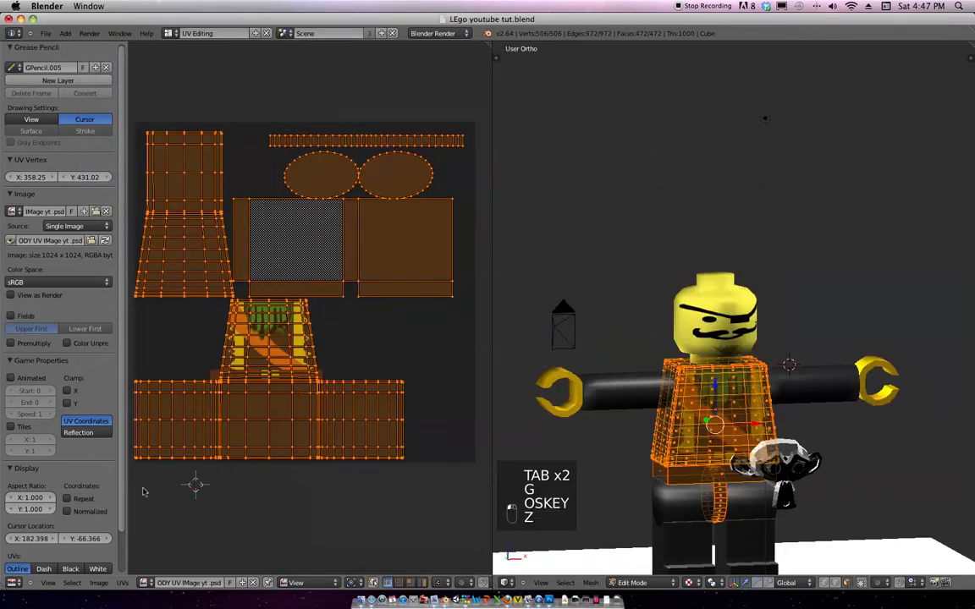
pyautogui.click(98, 583)
pyautogui.click(132, 539)
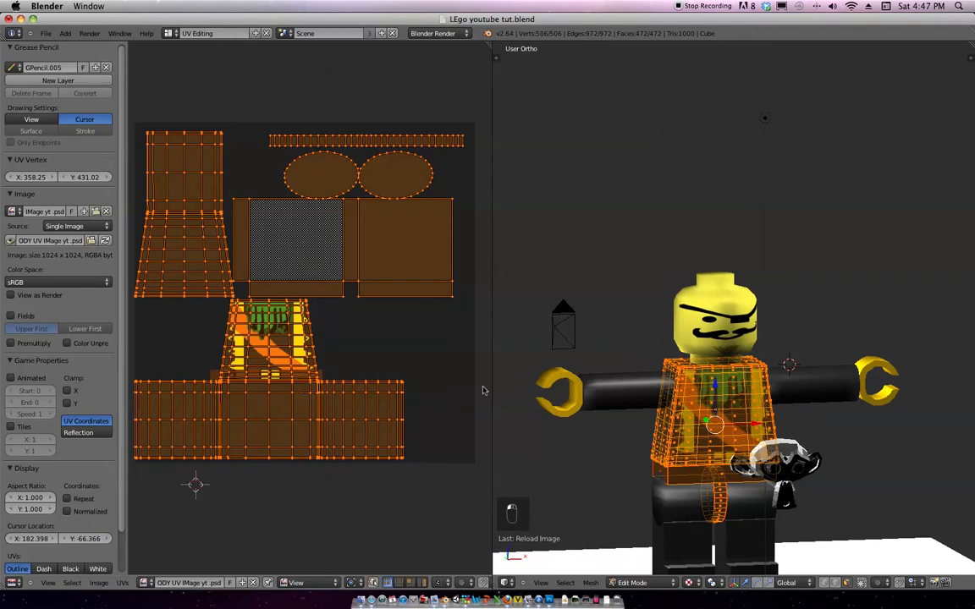
# Leave edit mode on the body and delete the monkey head beside the pirate.
pyautogui.moveTo(795, 322); pyautogui.dragTo(833, 285, button='middle')
pyautogui.press('Tab')
pyautogui.scroll(2, 786, 293)
pyautogui.scroll(-2, 833, 286)
pyautogui.scroll(1, 795, 321)
pyautogui.moveTo(796, 322); pyautogui.dragTo(782, 341, button='middle')
pyautogui.rightClick(849, 362)
pyautogui.press('x')
pyautogui.click(841, 365)
# Select the camera, clear its rotation and location, and move it out beyond the floor in front of the pirate.
pyautogui.scroll(-2, 782, 341)
pyautogui.rightClick(578, 225)
pyautogui.moveTo(587, 261); pyautogui.dragTo(780, 286, button='middle')
pyautogui.hotkey('alt', 'r')
pyautogui.hotkey('alt', 'g')
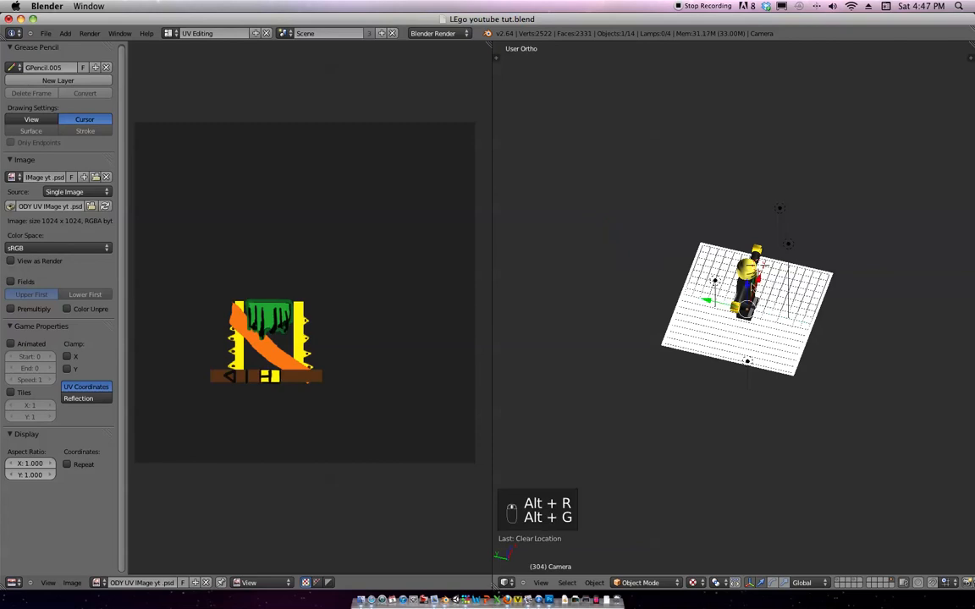
pyautogui.press('g')
pyautogui.click(884, 385)
# Rotate the camera 90° about X so that it faces the pirate.
pyautogui.write('rx90')
pyautogui.click(895, 374)
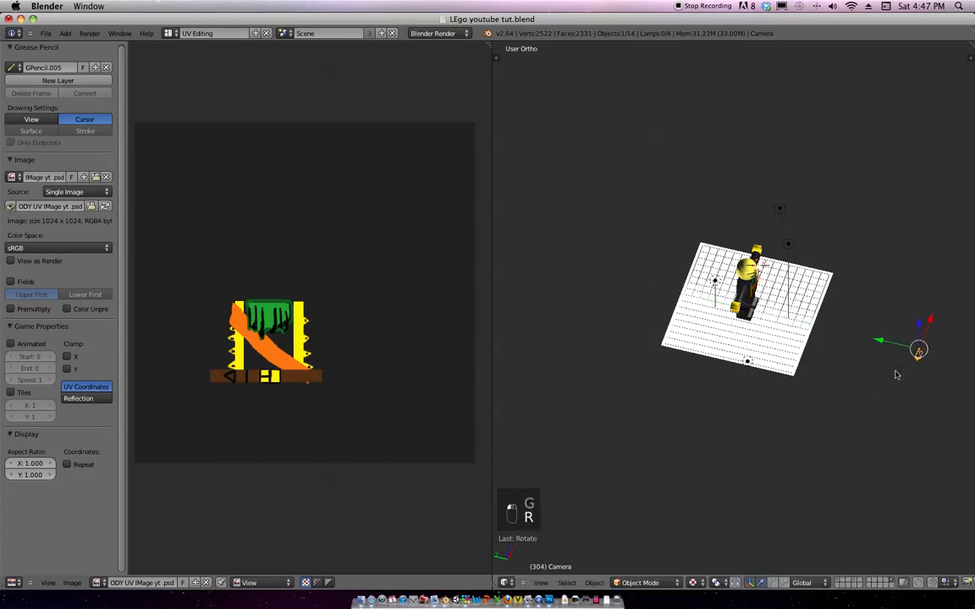
pyautogui.press('super+z')
pyautogui.press('r')
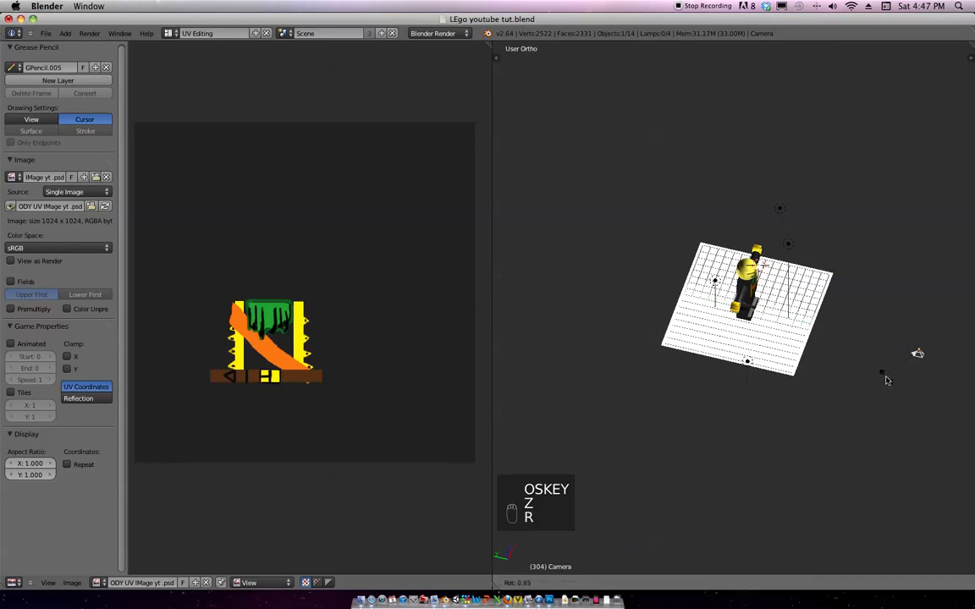
pyautogui.click(888, 383)
pyautogui.moveTo(887, 382); pyautogui.dragTo(881, 308, button='middle')
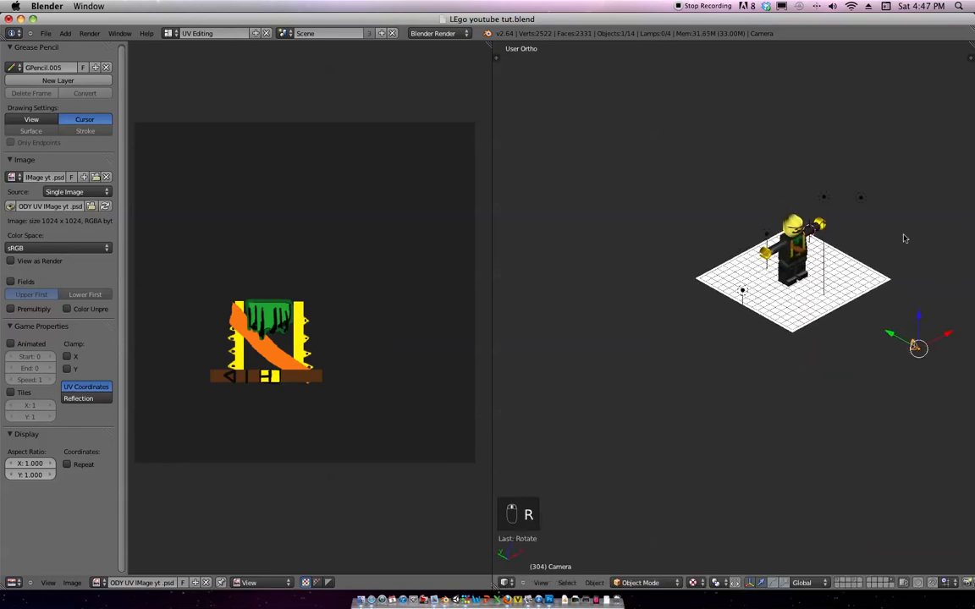
# Switch to the Default screen layout and set the 3D viewport to textured shading.
pyautogui.hotkey('ctrl', 'Right')
pyautogui.hotkey('ctrl', 'Right')
pyautogui.hotkey('ctrl', 'Right')
pyautogui.hotkey('ctrl', 'Right')
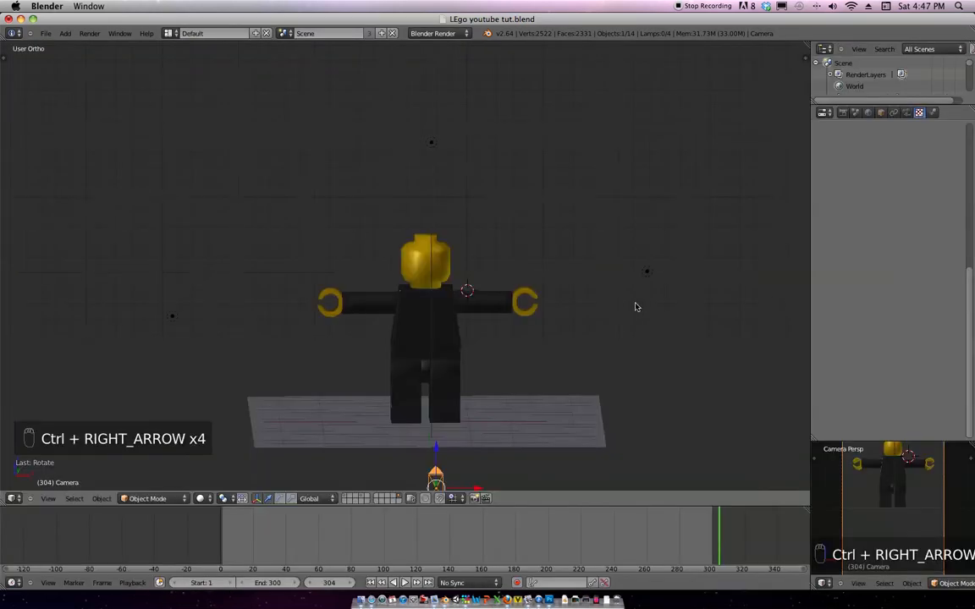
pyautogui.moveTo(636, 307)
pyautogui.mouseDown(button='middle')
pyautogui.moveTo(659, 337)
pyautogui.moveTo(414, 393)
pyautogui.mouseUp(button='middle')
pyautogui.click(200, 498)
pyautogui.click(228, 451)
pyautogui.keyDown('shift'); pyautogui.moveTo(381, 359); pyautogui.dragTo(516, 342, button='middle'); pyautogui.keyUp('shift')
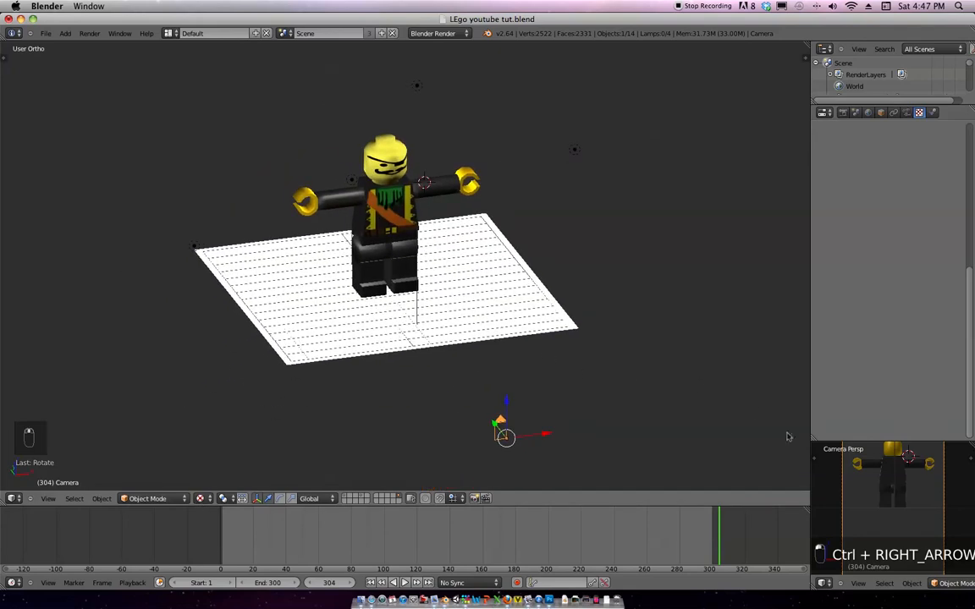
# Raise the camera along the Z axis until the pirate stands around the middle of its view.
pyautogui.press('g')
pyautogui.press('z')
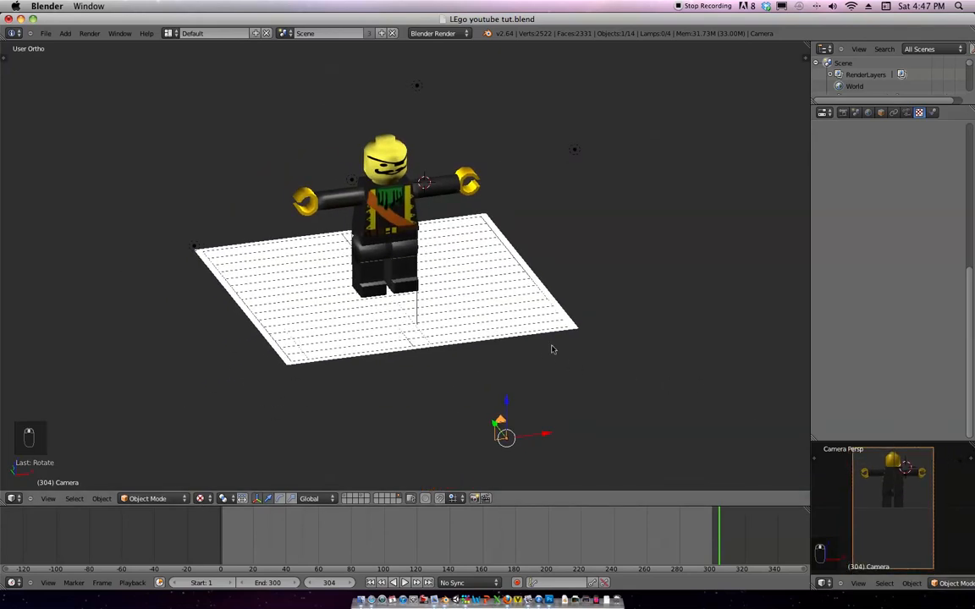
pyautogui.click(572, 292)
pyautogui.scroll(2, 567, 215)
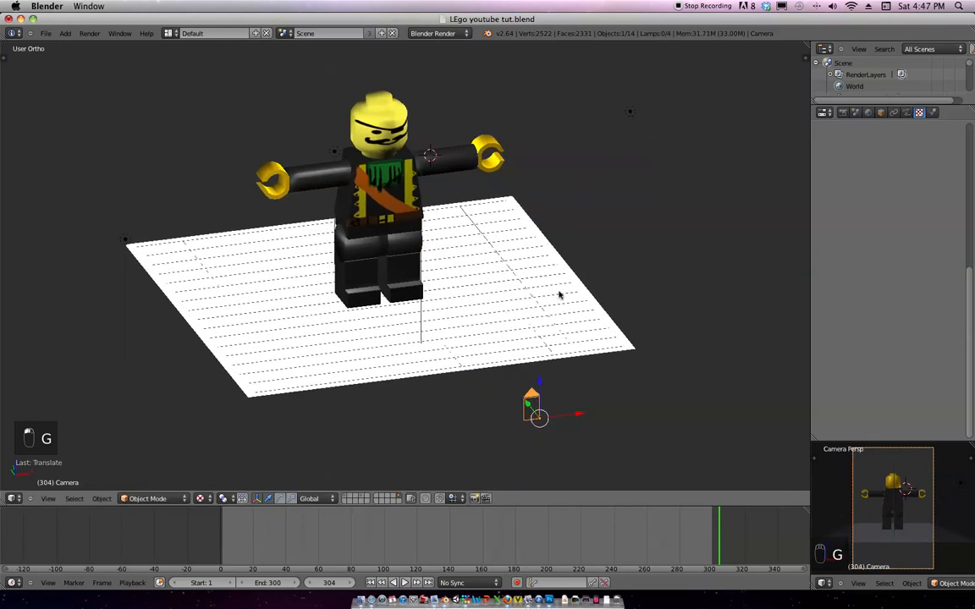
# Set the render resolution's X value to 1040 in the Dimensions settings.
pyautogui.click(841, 112)
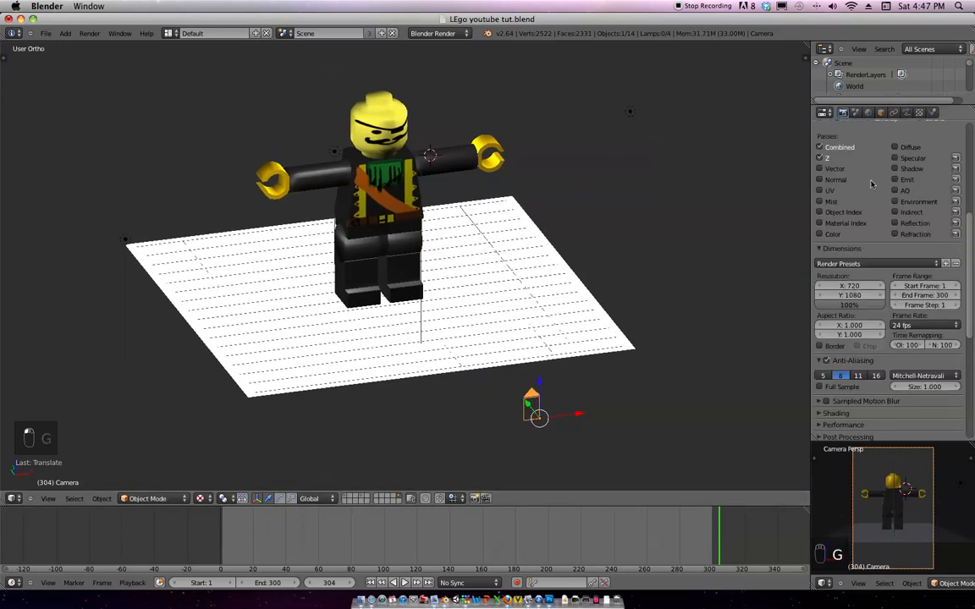
pyautogui.click(861, 286)
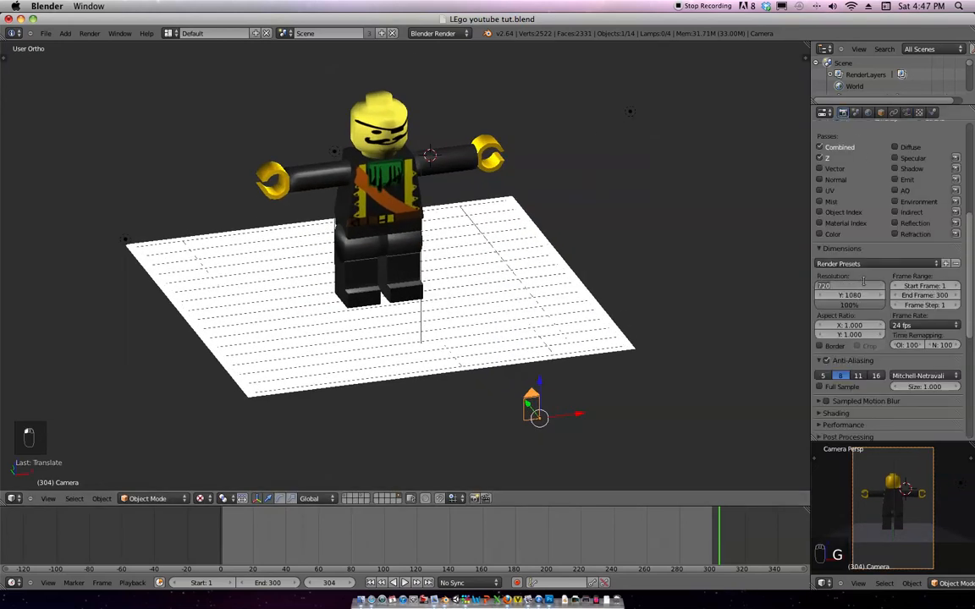
pyautogui.write('1040')
pyautogui.press('Return')
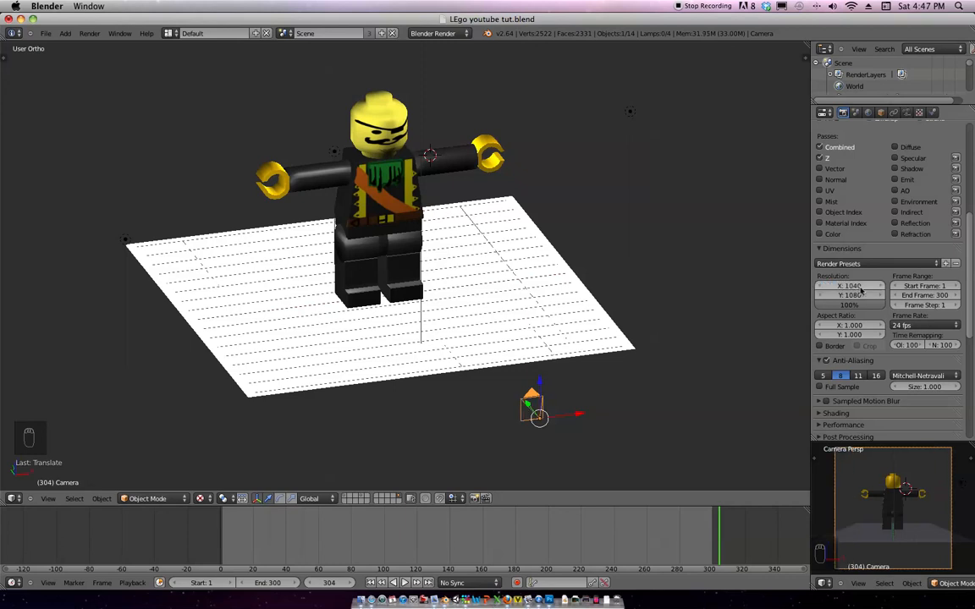
# Raise the camera about 0.7 units along the Z axis, then render the frame as a check and close the render.
pyautogui.press('g')
pyautogui.press('z')
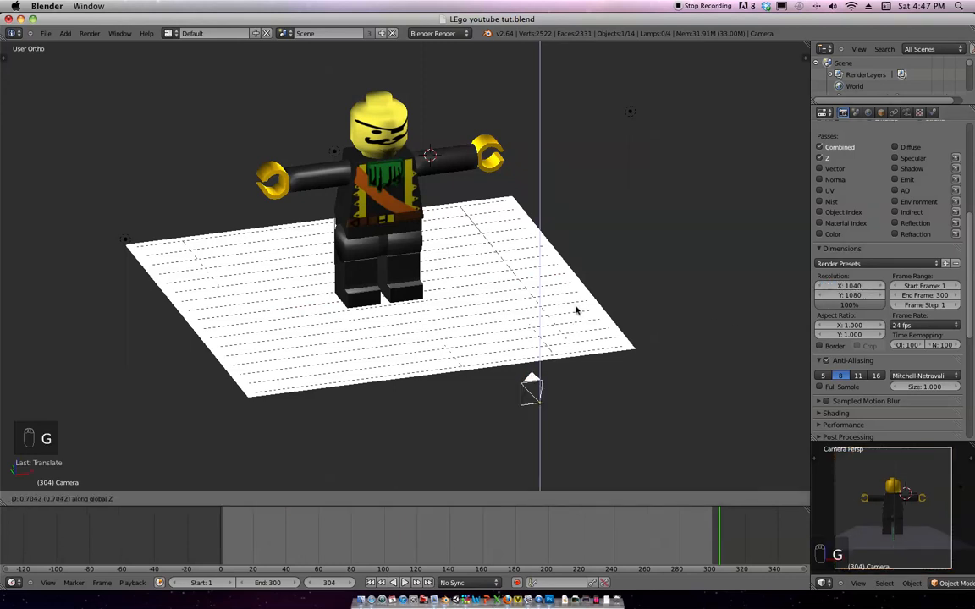
pyautogui.click(575, 313)
pyautogui.press('F12')
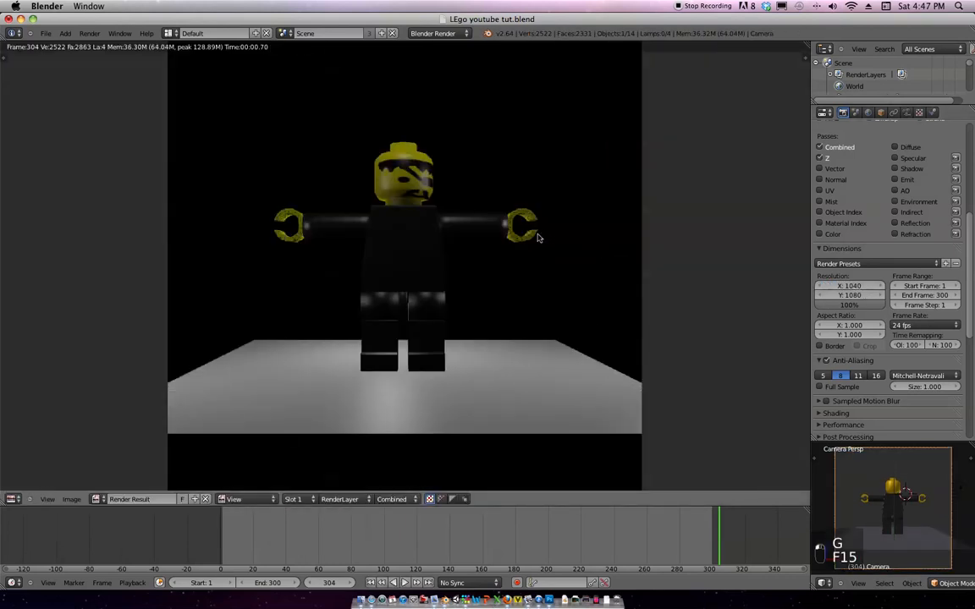
pyautogui.press('Escape')
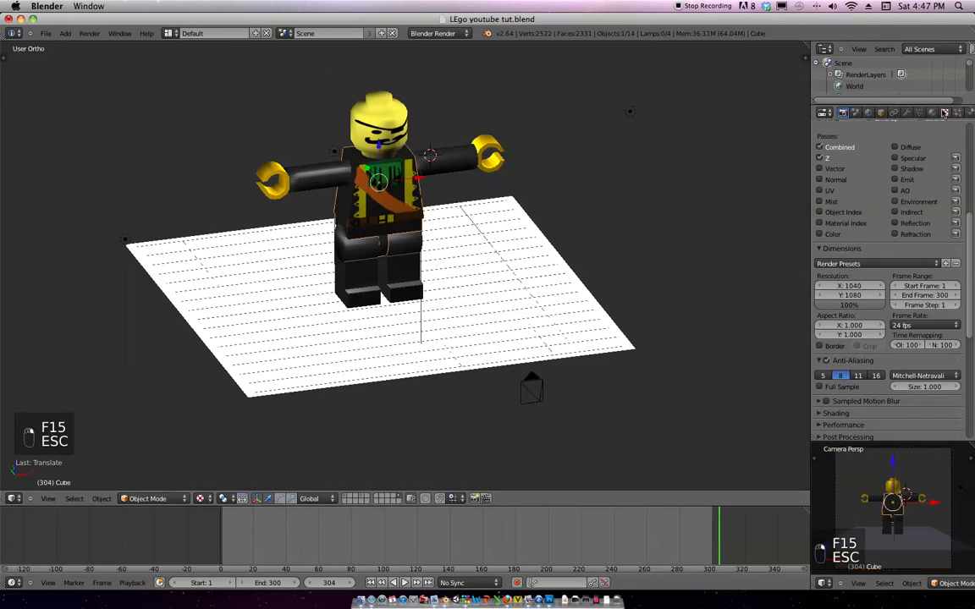
# Add a new texture to the torso's Lego black material and set its type to Image or Movie.
pyautogui.click(944, 112)
pyautogui.click(887, 218)
pyautogui.click(886, 229)
pyautogui.click(932, 112)
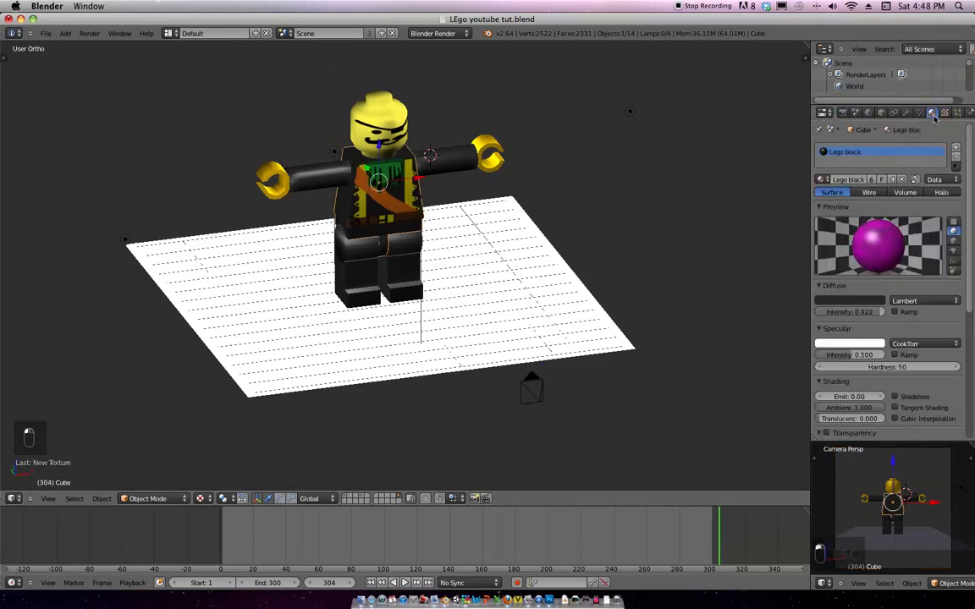
pyautogui.click(944, 113)
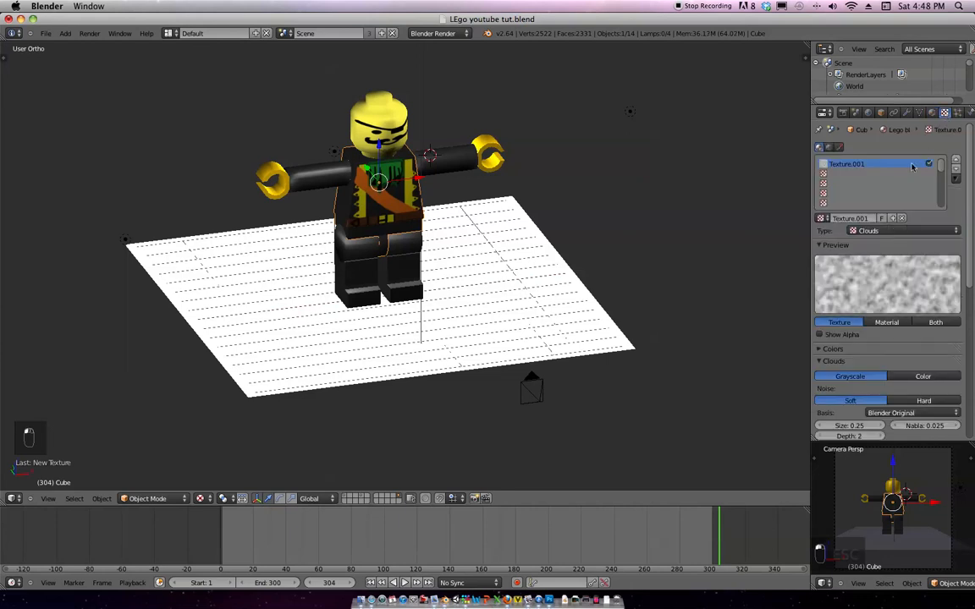
pyautogui.click(885, 230)
pyautogui.click(900, 166)
pyautogui.scroll(-4, 823, 245)
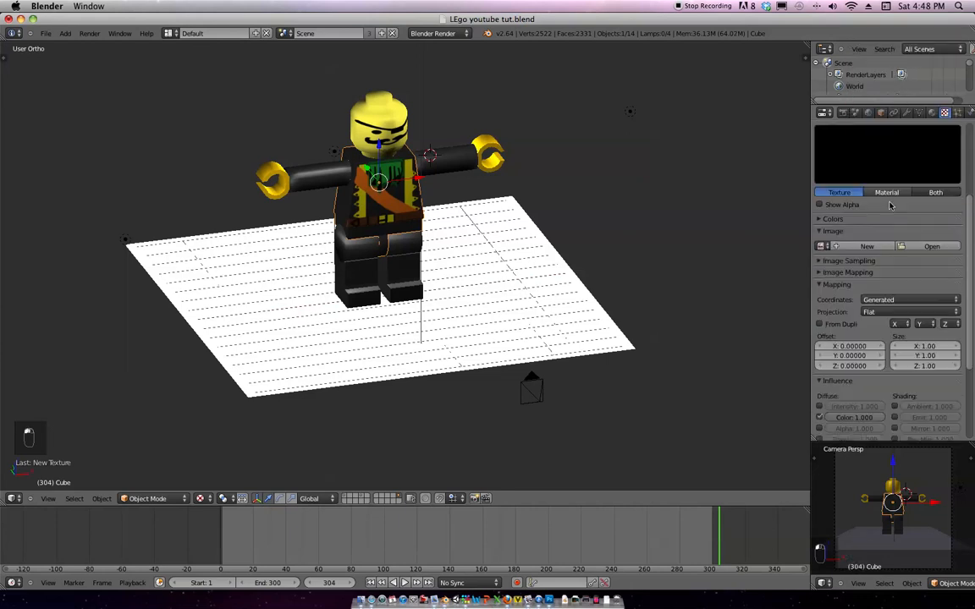
# Assign the existing image BODY UV IMage yt .psd to the torso texture.
pyautogui.click(822, 246)
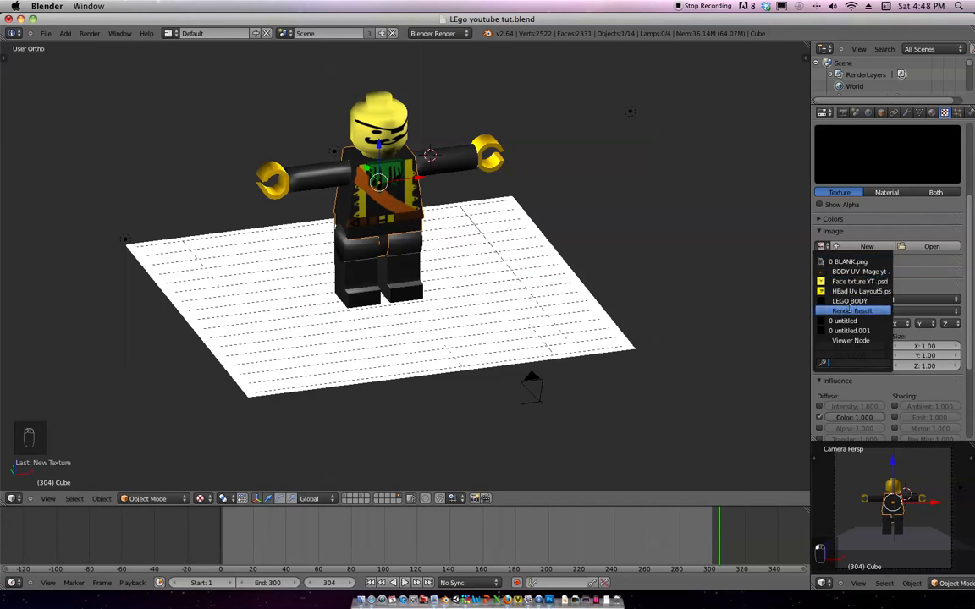
pyautogui.scroll(-3, 850, 308)
pyautogui.scroll(7, 850, 308)
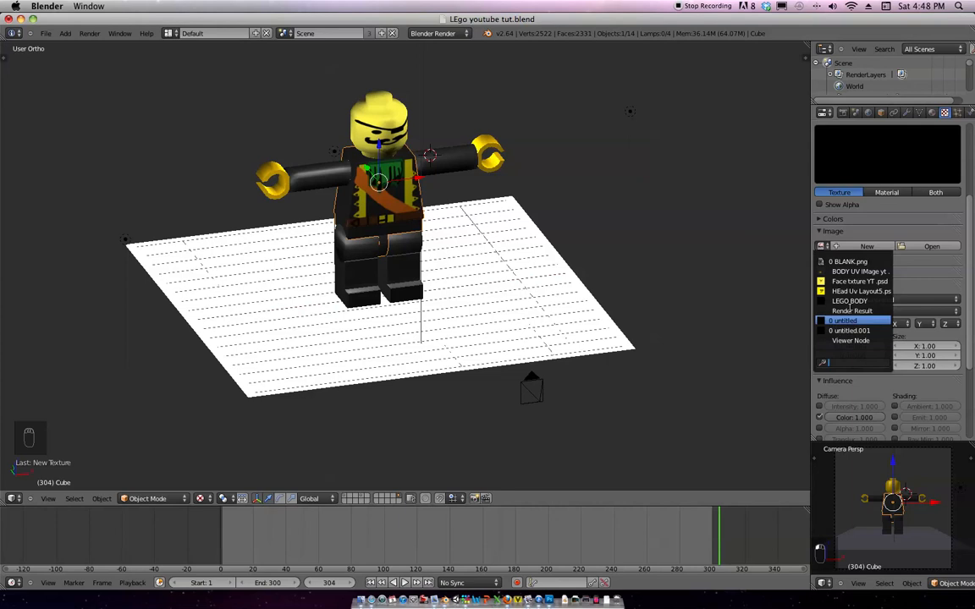
pyautogui.press('Return')
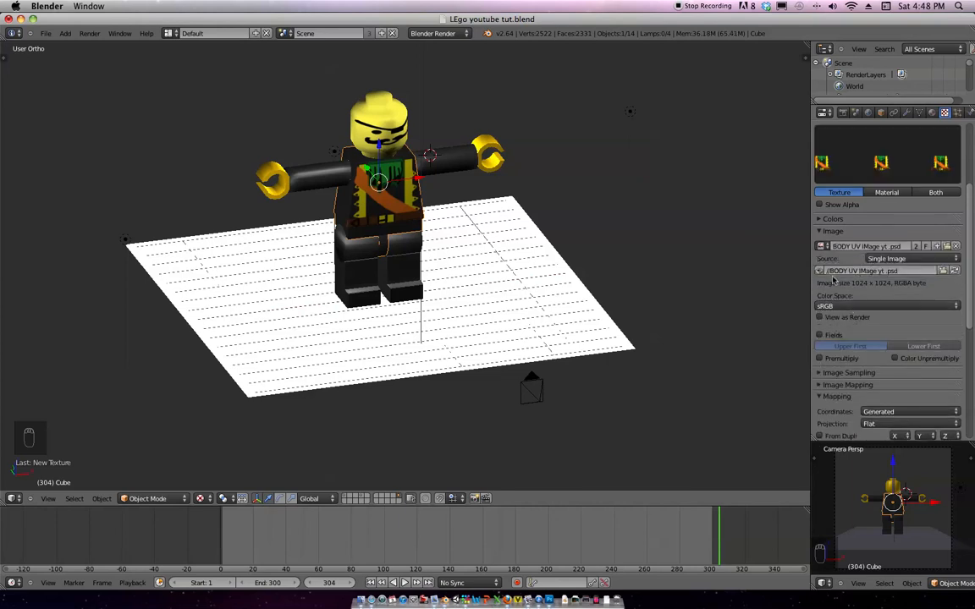
# Map the torso texture with UV coordinates using UVMap, and test the result with a render.
pyautogui.scroll(-2, 902, 372)
pyautogui.click(911, 352)
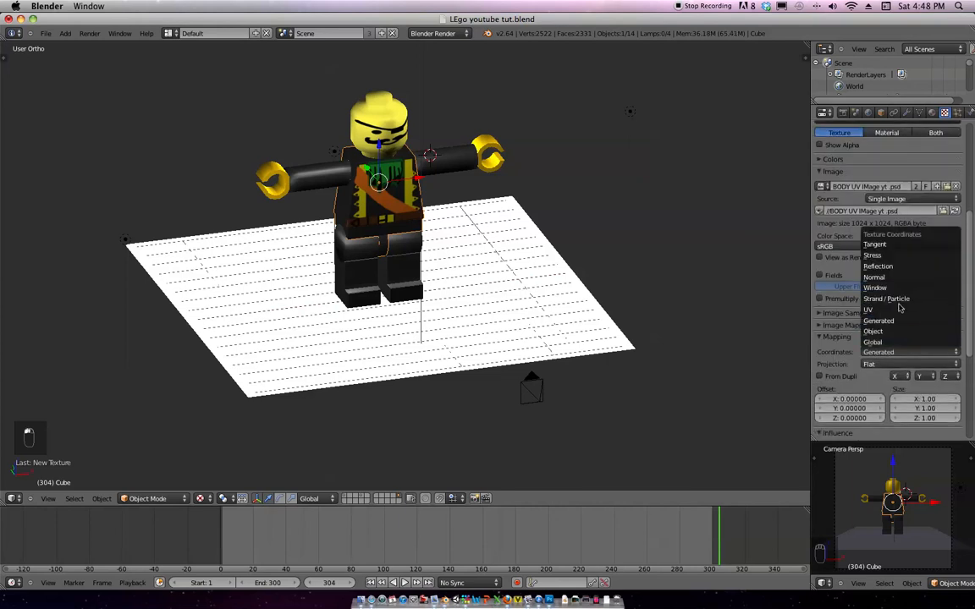
pyautogui.click(899, 310)
pyautogui.click(888, 363)
pyautogui.click(803, 338)
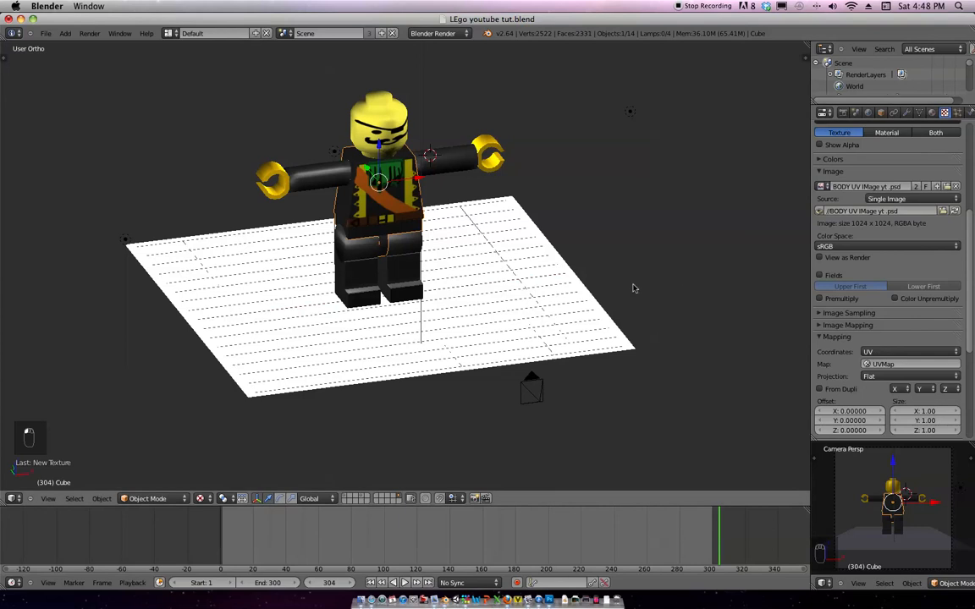
pyautogui.press('F12')
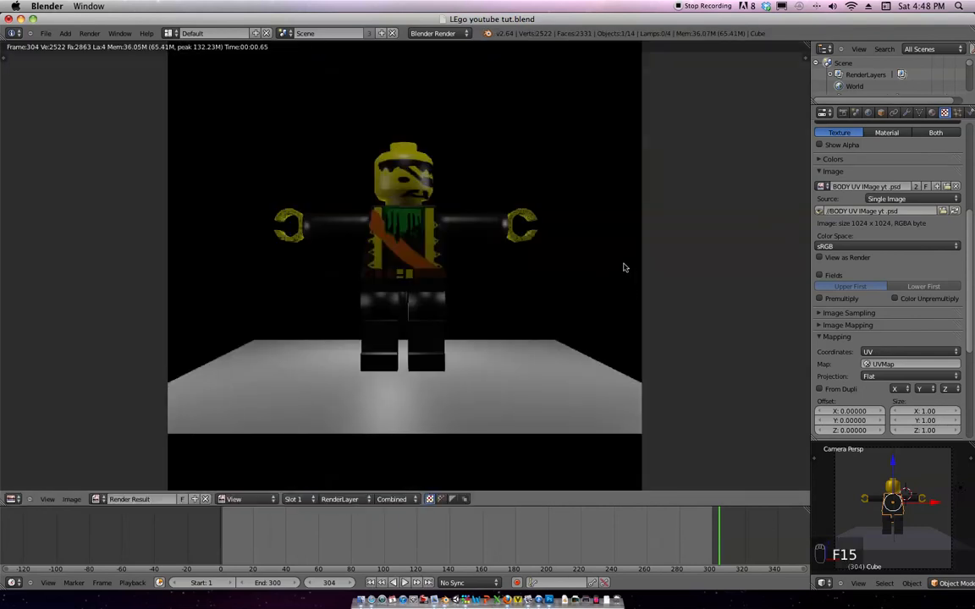
pyautogui.press('Escape')
# Select the head and replace its texture image with Face txture YT .psd.
pyautogui.rightClick(395, 149)
pyautogui.moveTo(660, 290); pyautogui.dragTo(660, 244, button='middle')
pyautogui.scroll(5, 901, 231)
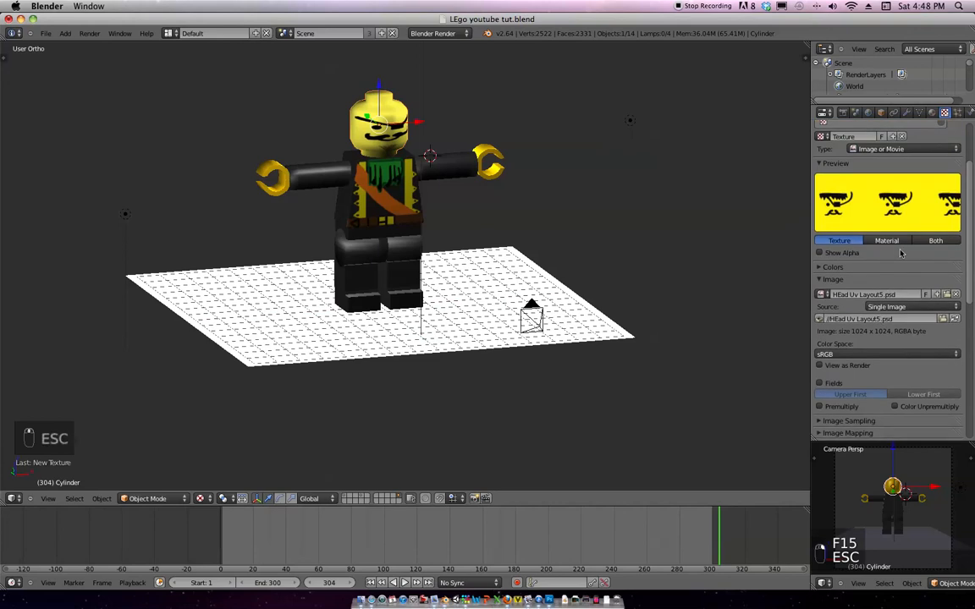
pyautogui.click(820, 294)
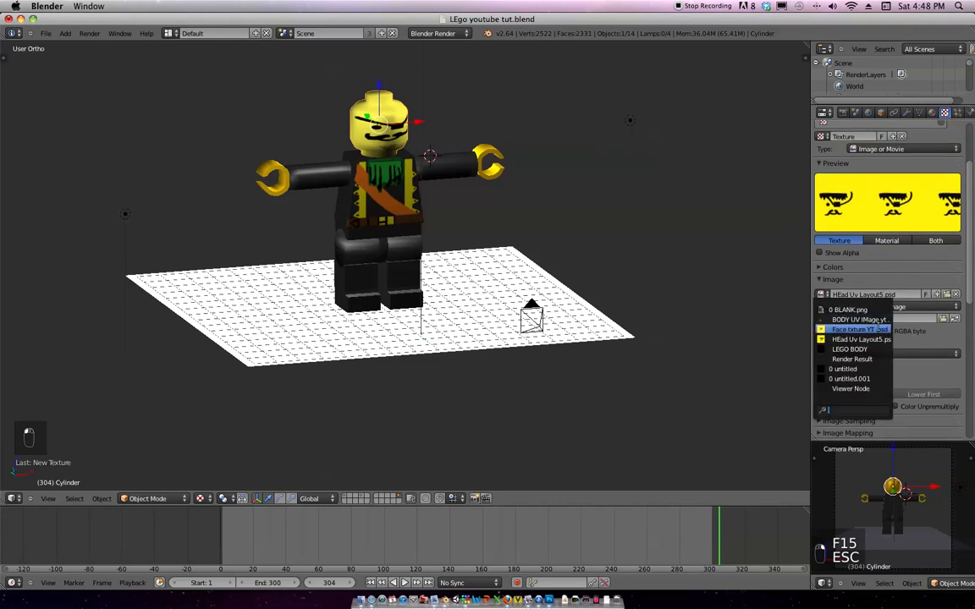
pyautogui.click(880, 329)
pyautogui.scroll(-8, 893, 338)
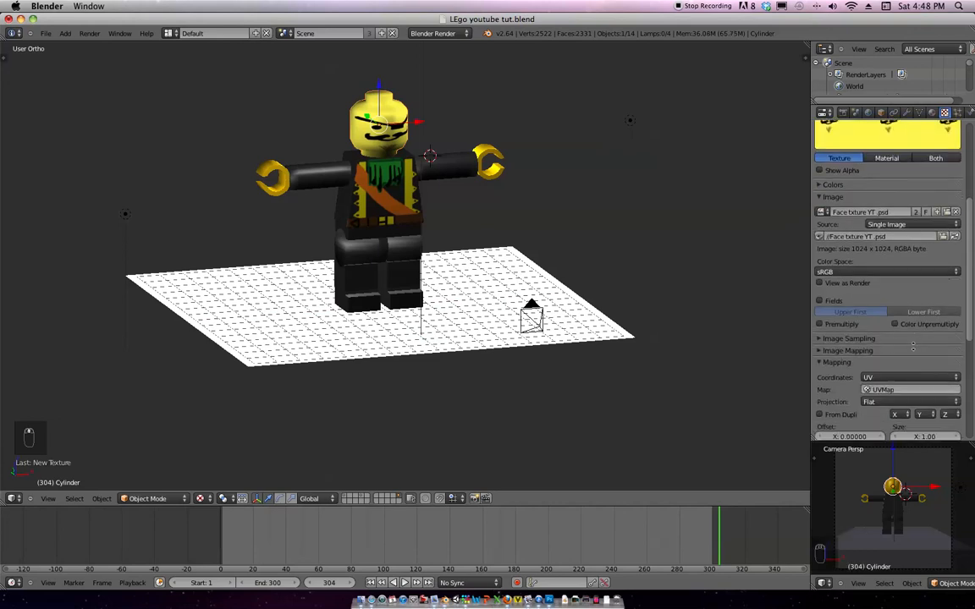
# Render the frame, inspect the pirate's new face up close, and close the render.
pyautogui.press('F12')
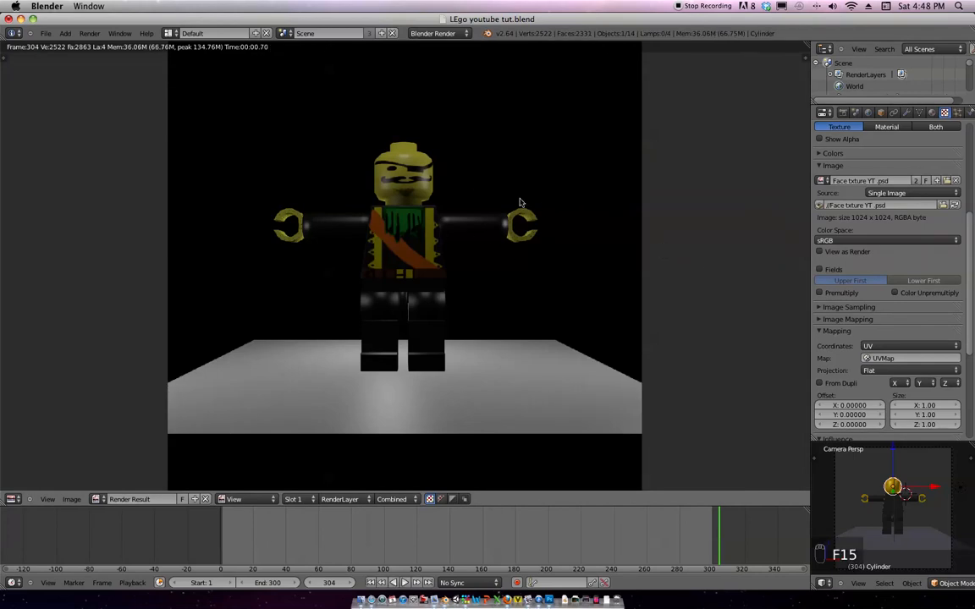
pyautogui.scroll(4, 580, 239)
pyautogui.scroll(-2, 544, 298)
pyautogui.press('Escape')
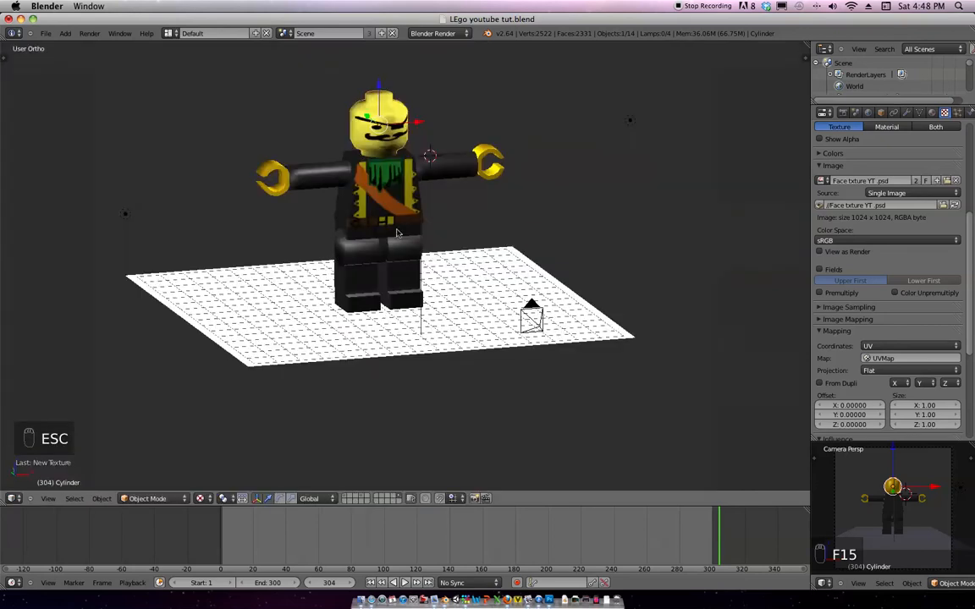
# Apply flat shading to the pirate's yellow hands.
pyautogui.scroll(4, 311, 233)
pyautogui.scroll(-3, 312, 233)
pyautogui.rightClick(233, 197)
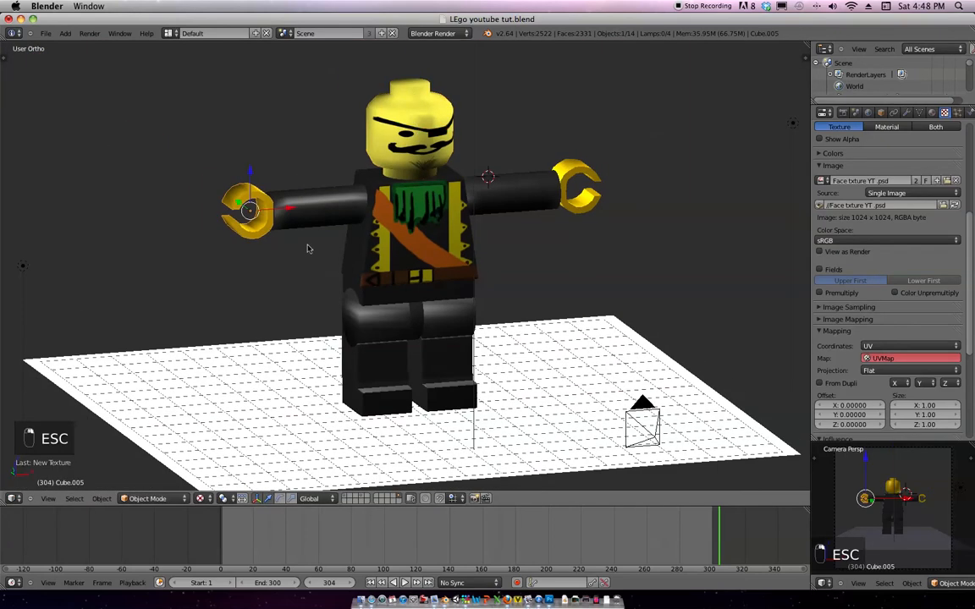
pyautogui.press('t')
pyautogui.click(49, 307)
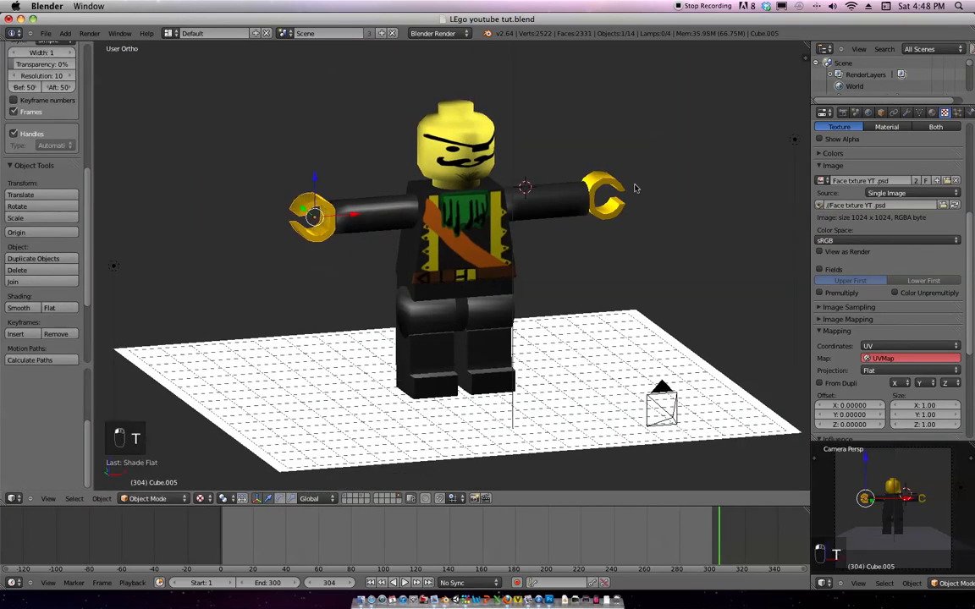
pyautogui.rightClick(619, 193)
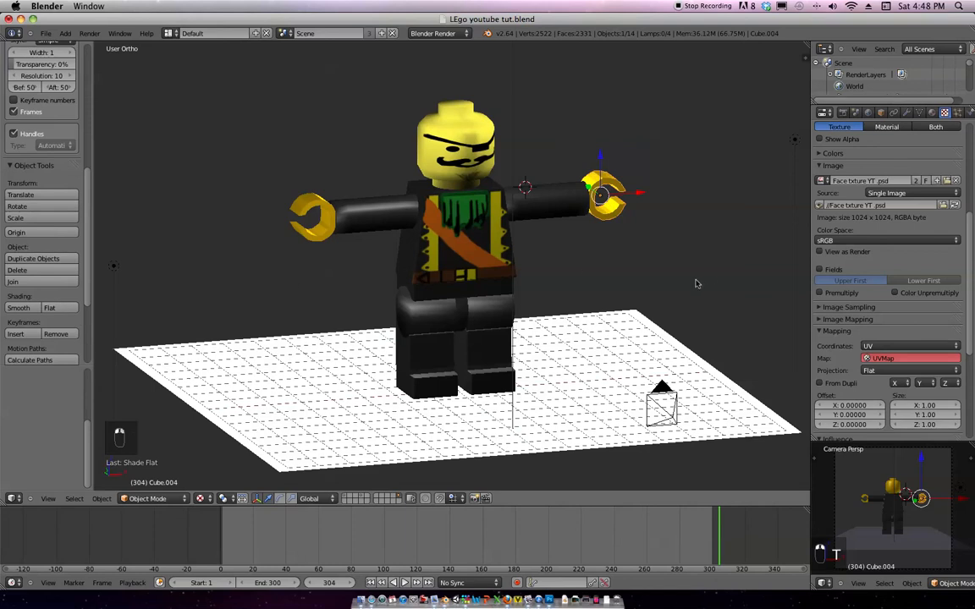
# Render the frame again and examine the whole figure with its flat-shaded hands.
pyautogui.press('F12')
pyautogui.press('F15')
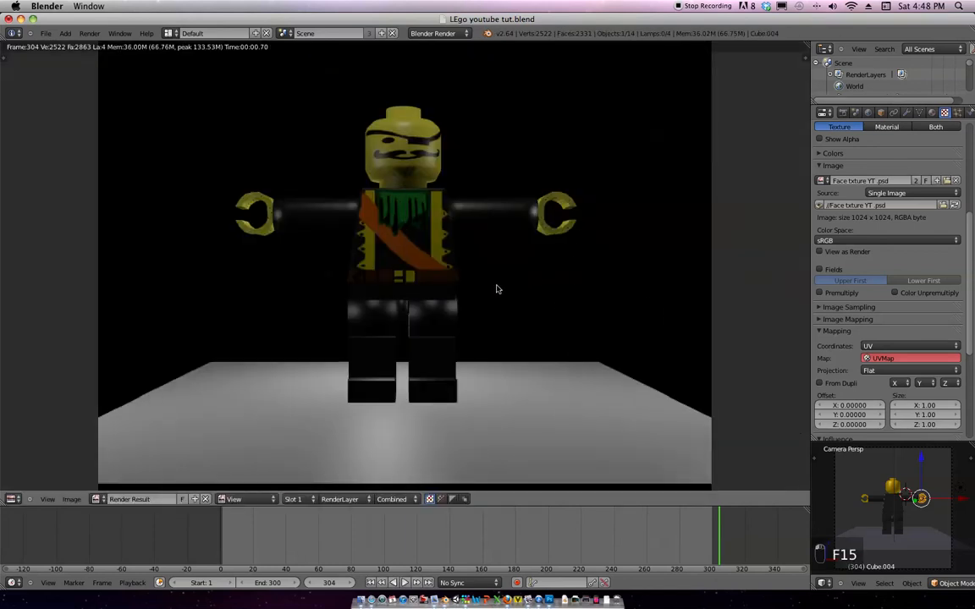
pyautogui.scroll(-2, 538, 270)
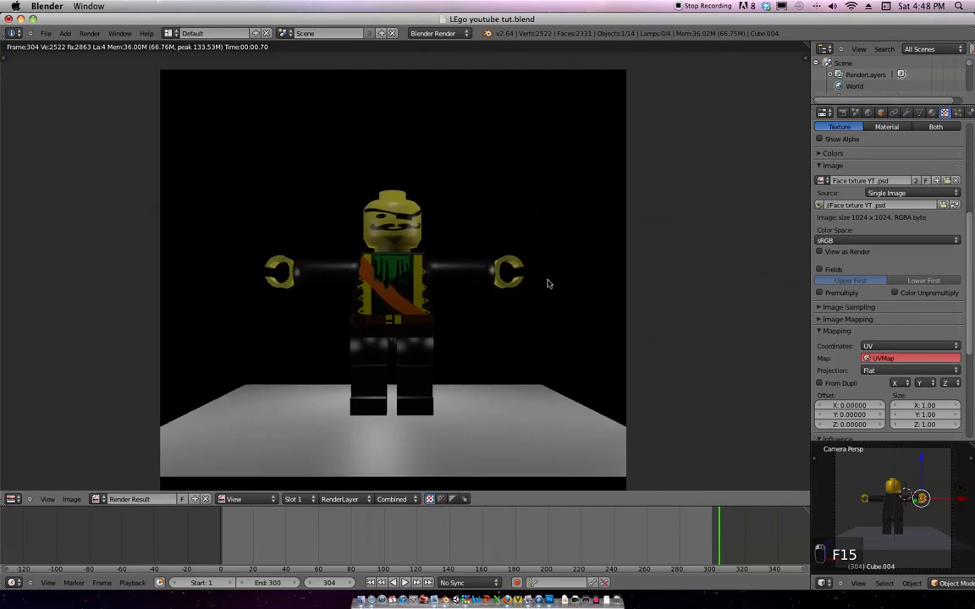
pyautogui.moveTo(548, 277); pyautogui.dragTo(565, 272, button='middle')
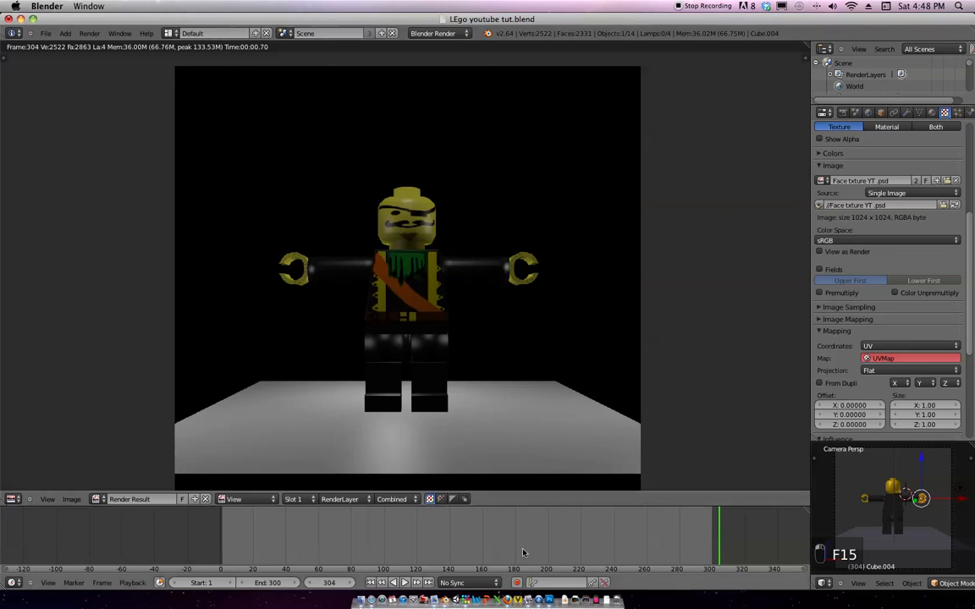
# Switch to Photoshop to view the body texture, move its window aside to compare it with the render, and return to Blender.
pyautogui.click(551, 595)
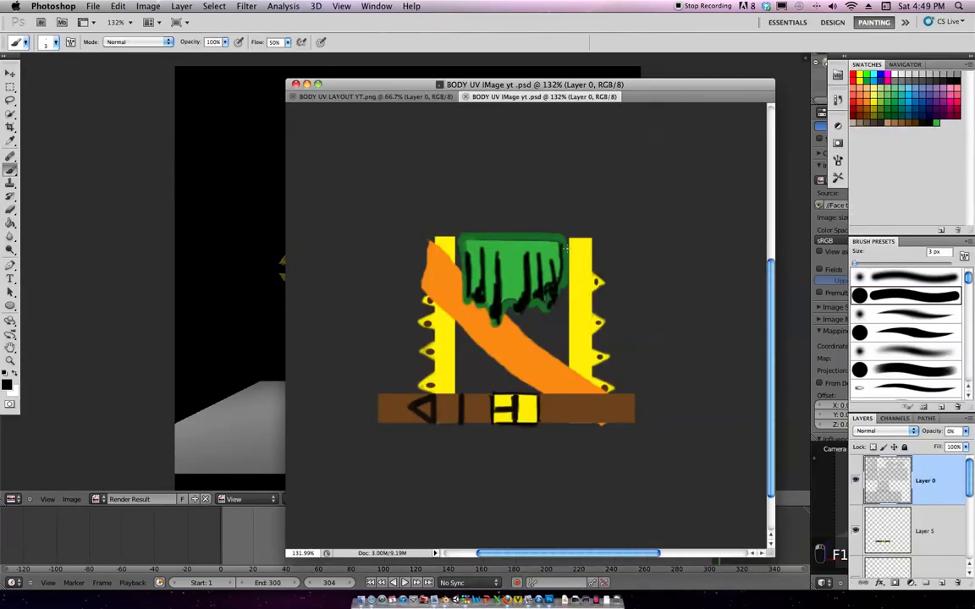
pyautogui.moveTo(508, 84); pyautogui.dragTo(615, 91)
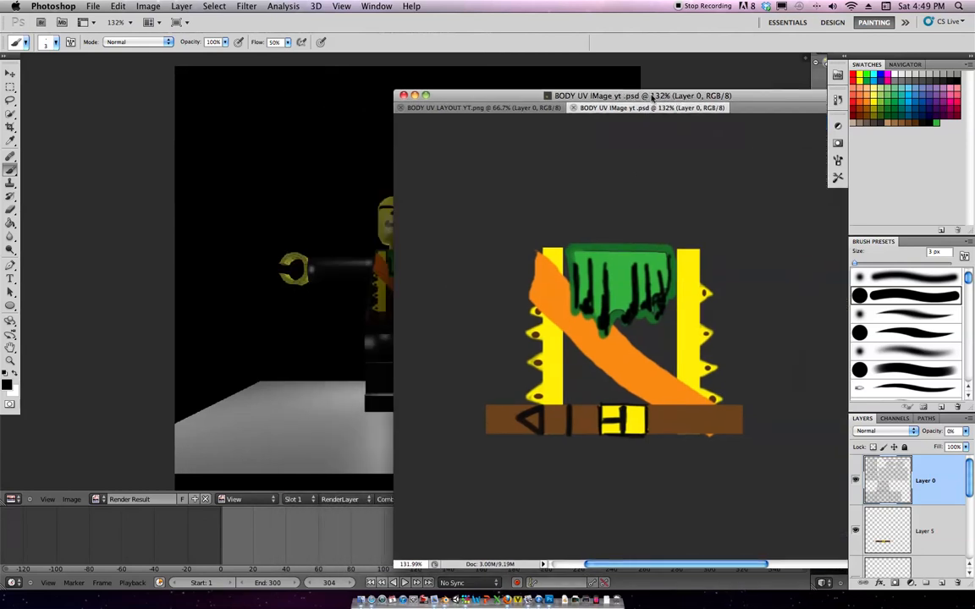
pyautogui.click(296, 385)
# Switch to the UV Editing layout, view the torso's UVs over the body texture in Edit Mode, and return to Object Mode.
pyautogui.click(169, 33)
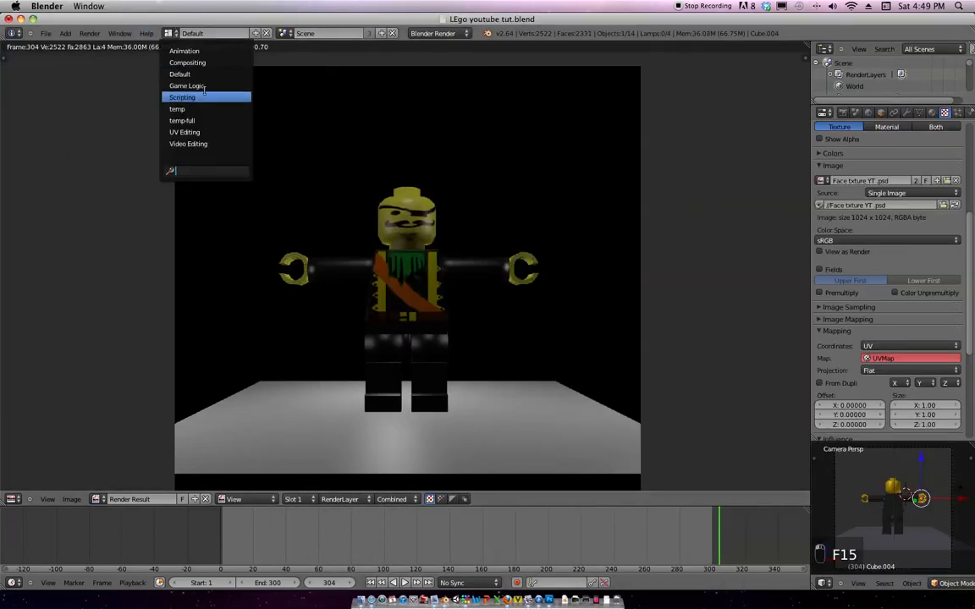
pyautogui.click(207, 129)
pyautogui.press('Tab')
pyautogui.press('Tab')
pyautogui.press('Tab')
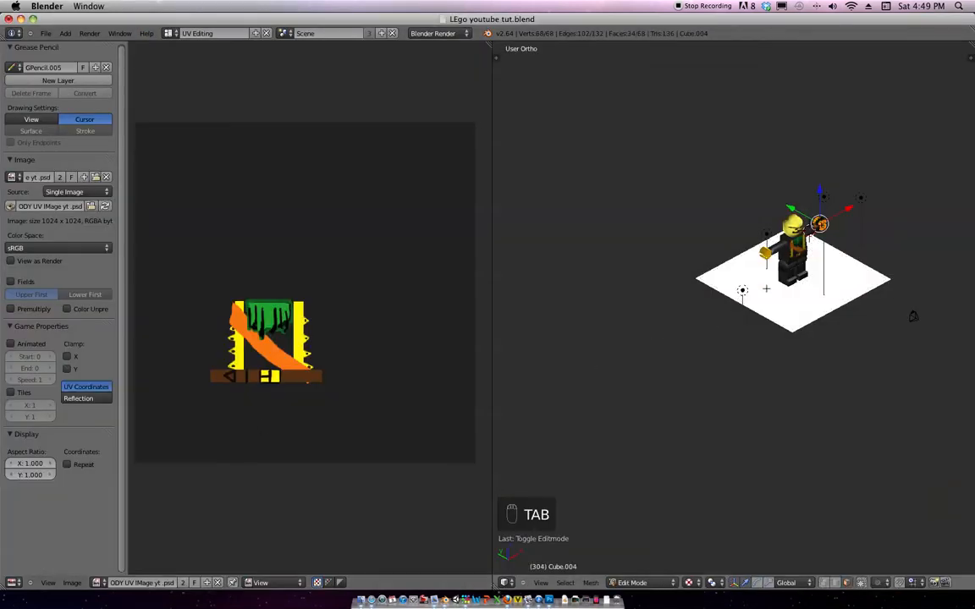
pyautogui.click(98, 583)
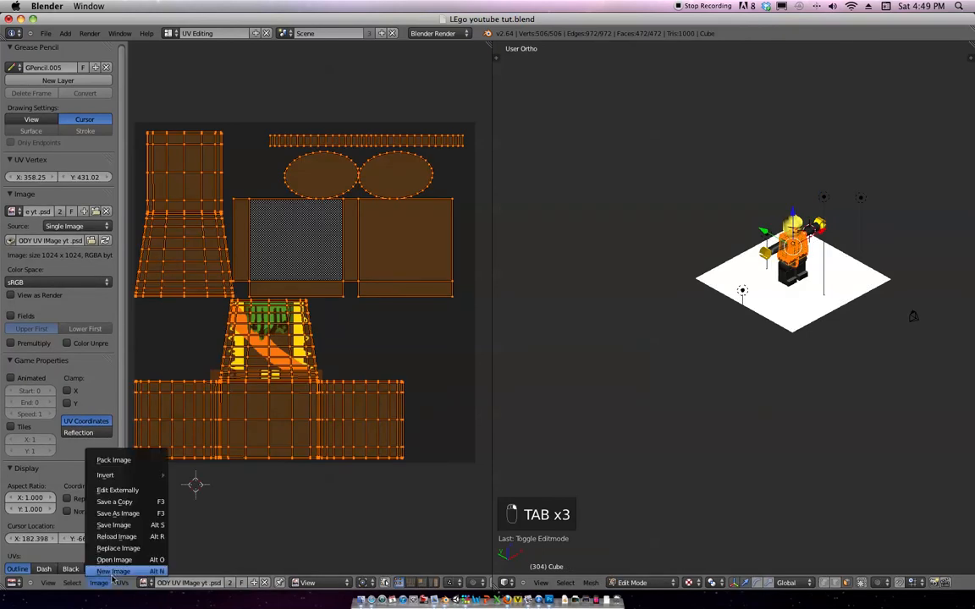
pyautogui.click(134, 538)
pyautogui.click(433, 384)
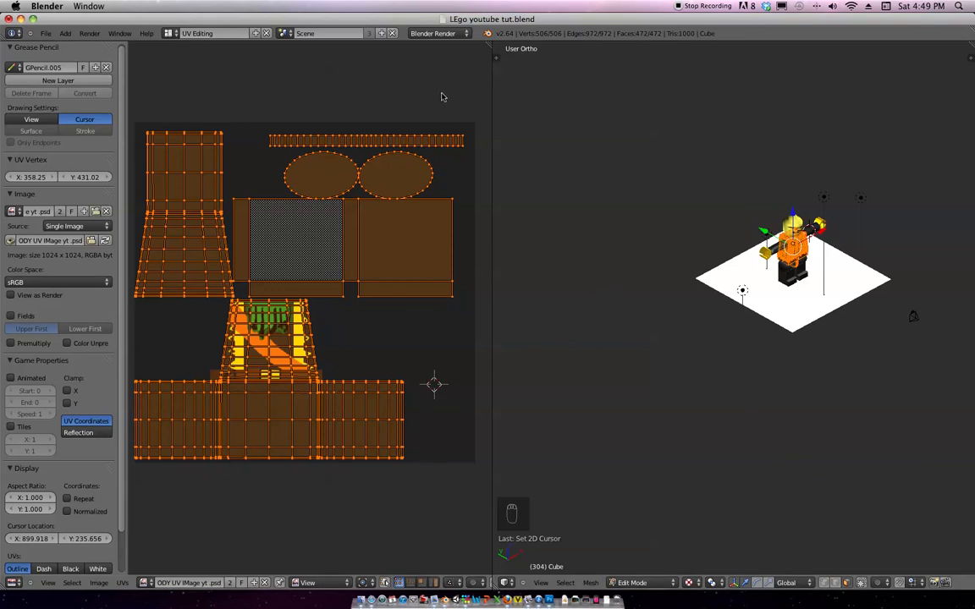
pyautogui.press('Tab')
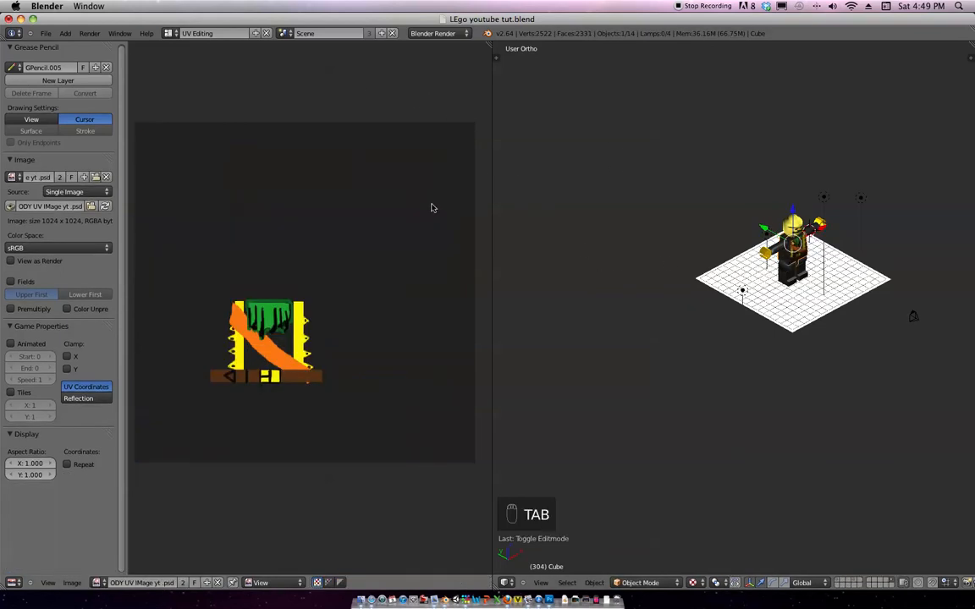
# Browse the OPTICUS RADICUS folder as thumbnails and open KNK Char Creation v.02.blend.
pyautogui.click(45, 33)
pyautogui.click(84, 52)
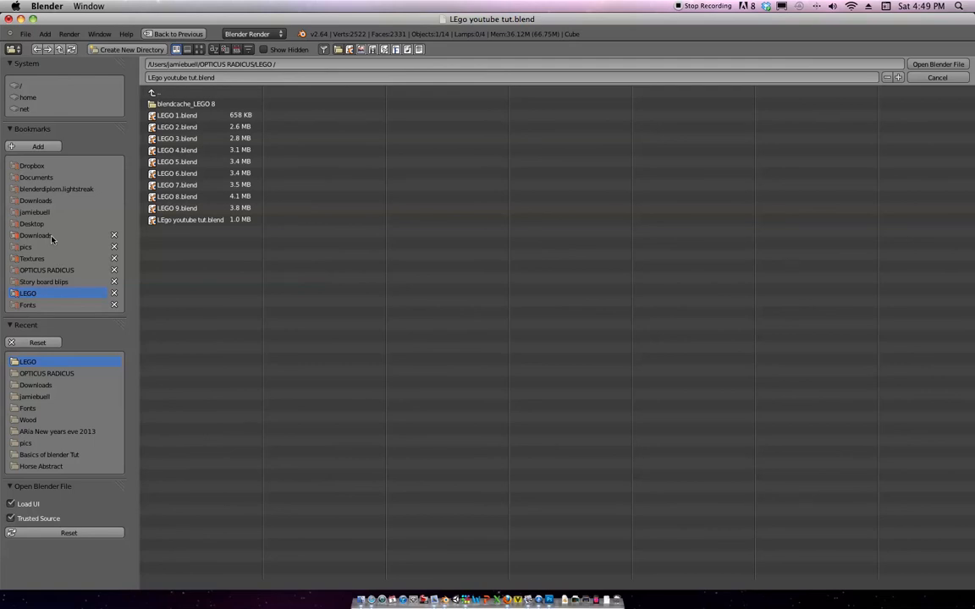
pyautogui.click(30, 373)
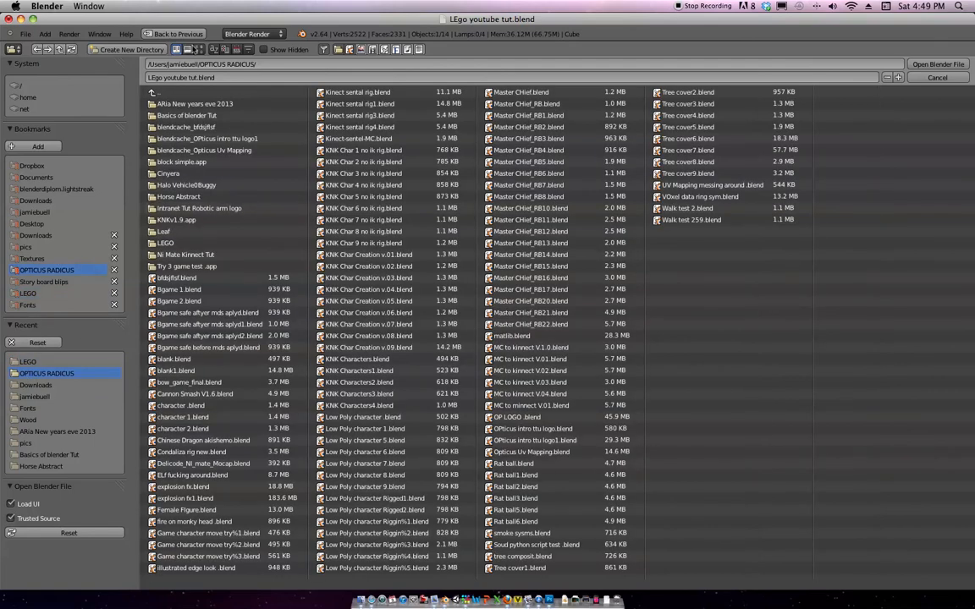
pyautogui.click(198, 49)
pyautogui.scroll(-5, 598, 376)
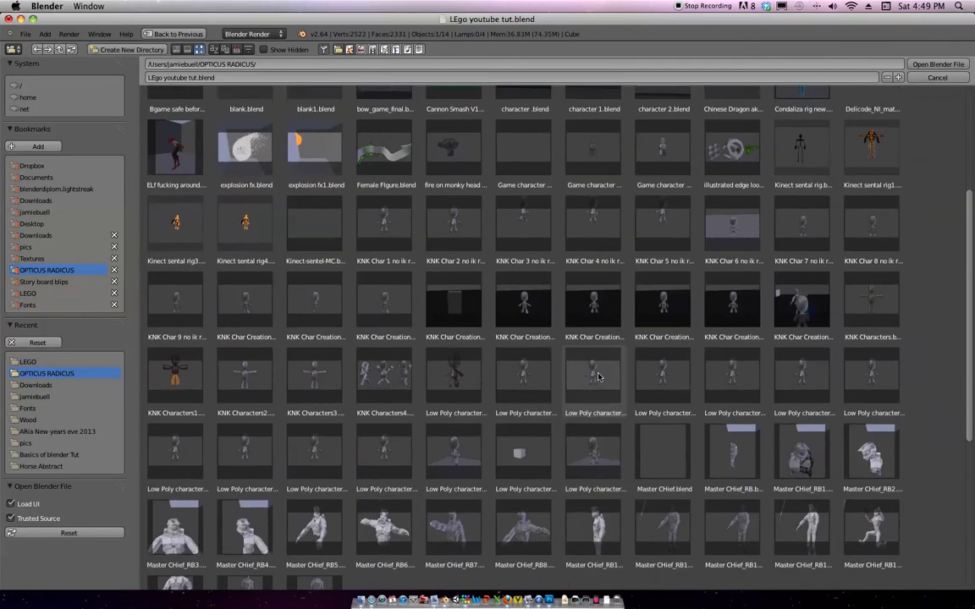
pyautogui.scroll(-3, 598, 376)
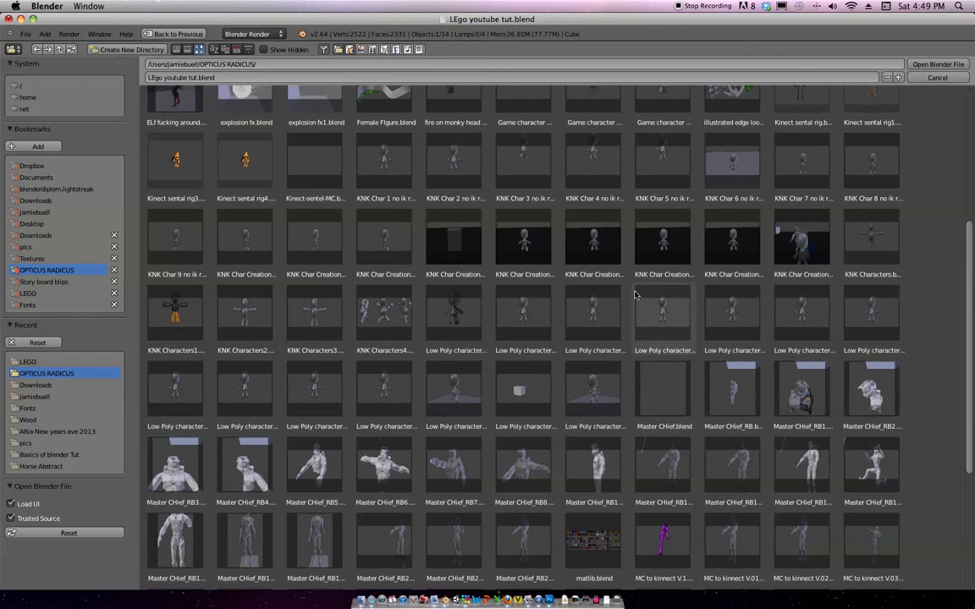
pyautogui.doubleClick(314, 250)
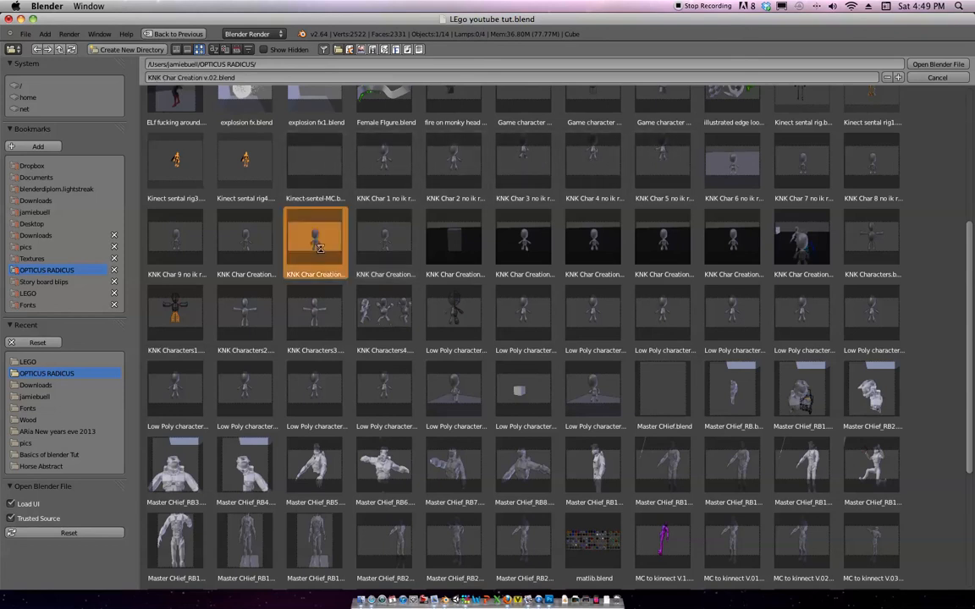
# Switch to the UV Editing layout and examine the character model beside its painted UV image from several angles.
pyautogui.hotkey('ctrl', 'Right')
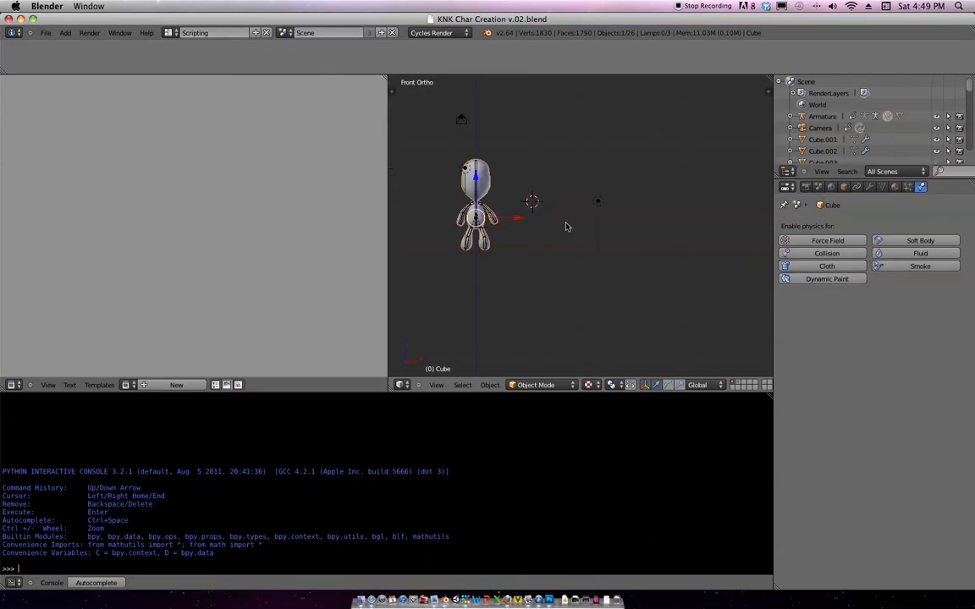
pyautogui.hotkey('ctrl', 'Right')
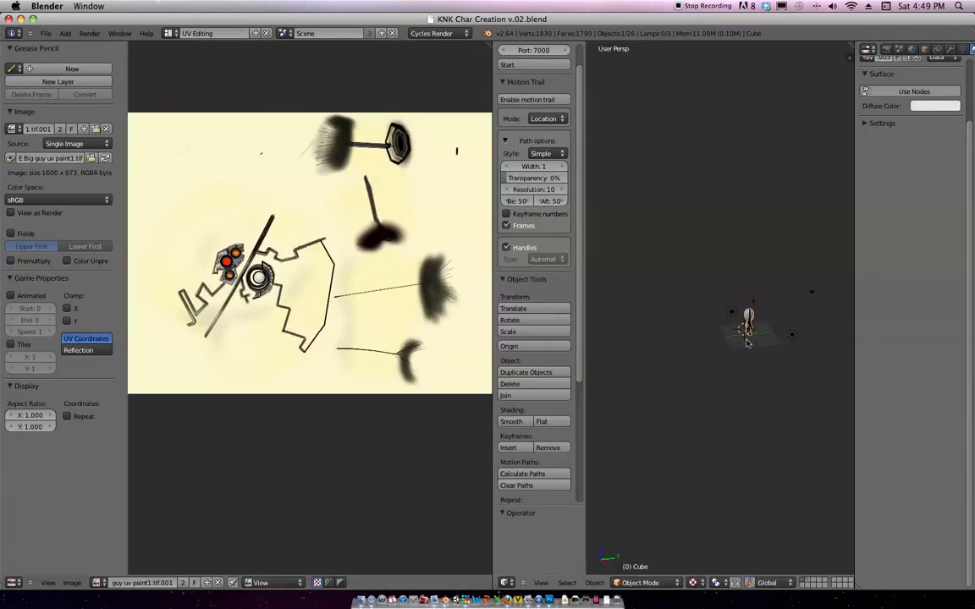
pyautogui.press('Tab')
pyautogui.press('Tab')
pyautogui.moveTo(789, 377); pyautogui.dragTo(770, 322, button='middle')
pyautogui.scroll(8, 798, 340)
pyautogui.scroll(8, 770, 322)
pyautogui.moveTo(764, 381); pyautogui.dragTo(751, 331, button='middle')
pyautogui.scroll(-3, 751, 331)
pyautogui.keyDown('shift'); pyautogui.moveTo(768, 261); pyautogui.dragTo(765, 347, button='middle'); pyautogui.keyUp('shift')
pyautogui.moveTo(709, 455); pyautogui.dragTo(747, 497, button='middle')
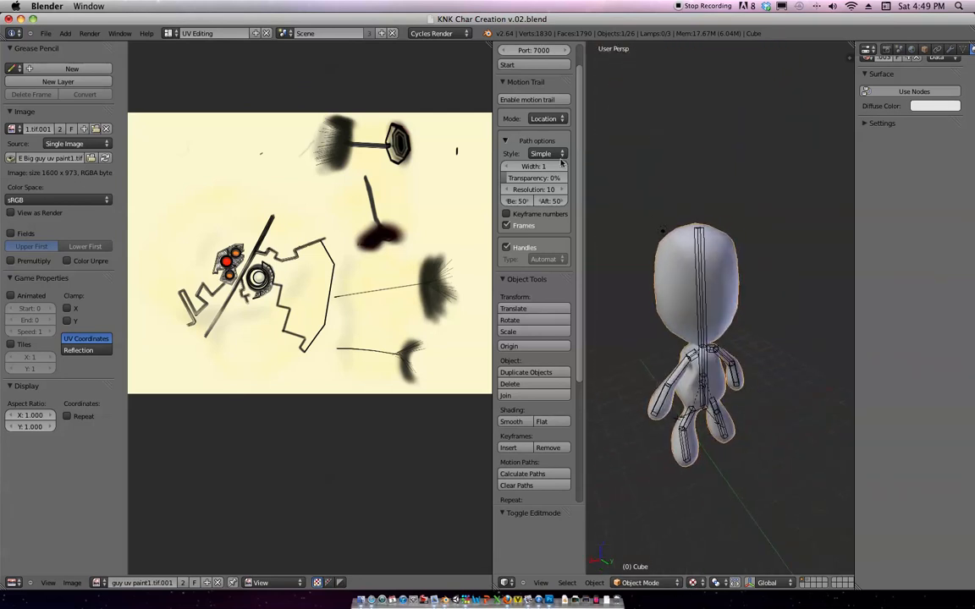
# Browse the OPTICUS RADICUS folder as thumbnails and open Low Poly character Riggin%2.blend.
pyautogui.click(46, 33)
pyautogui.click(55, 51)
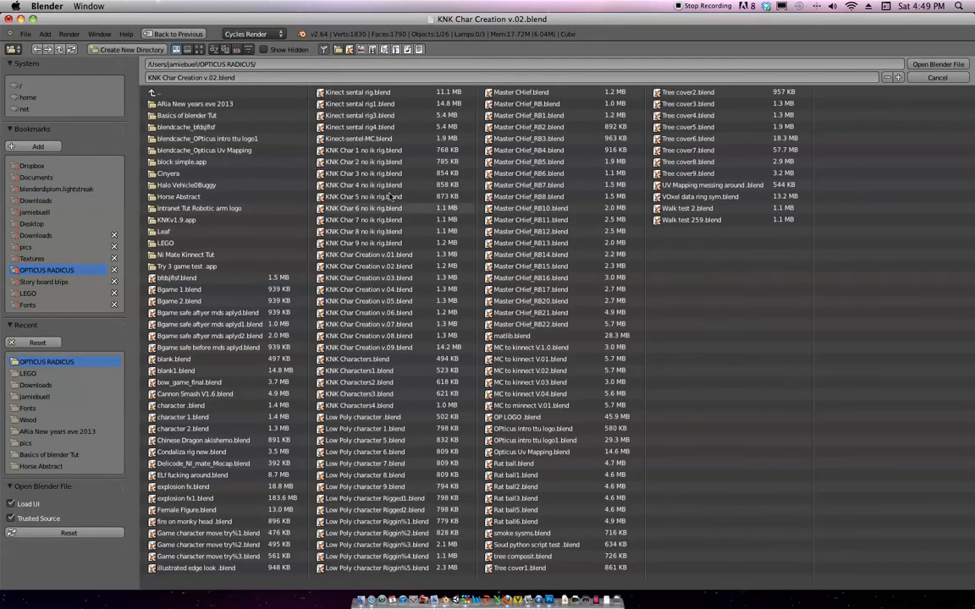
pyautogui.click(199, 49)
pyautogui.scroll(-5, 641, 317)
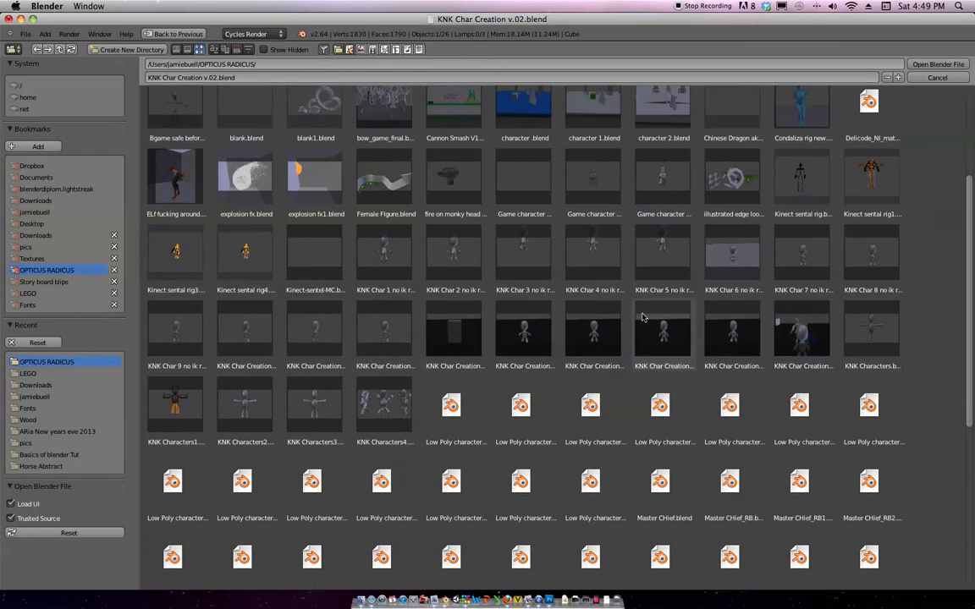
pyautogui.scroll(-3, 555, 338)
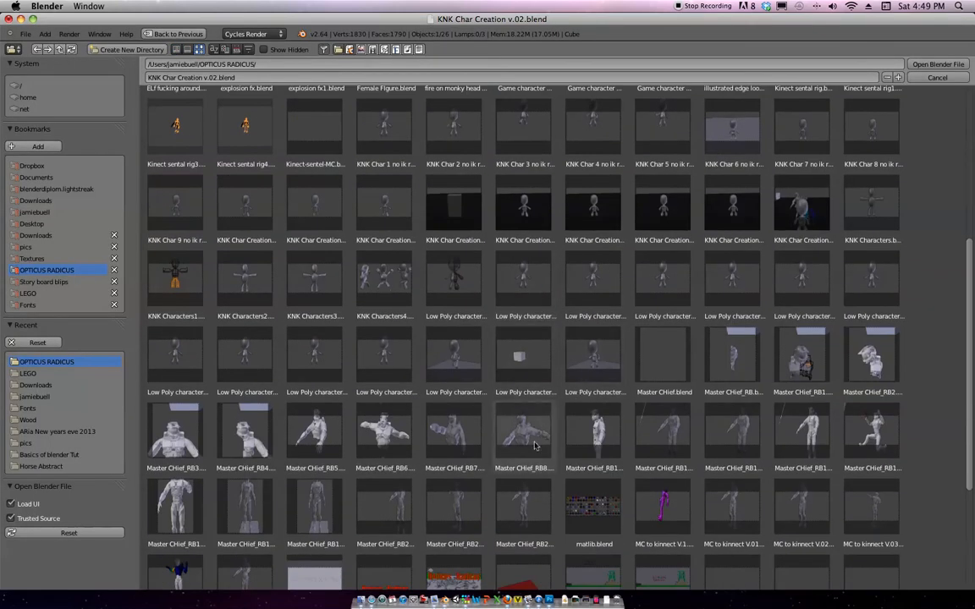
pyautogui.scroll(-1, 540, 427)
pyautogui.click(385, 312)
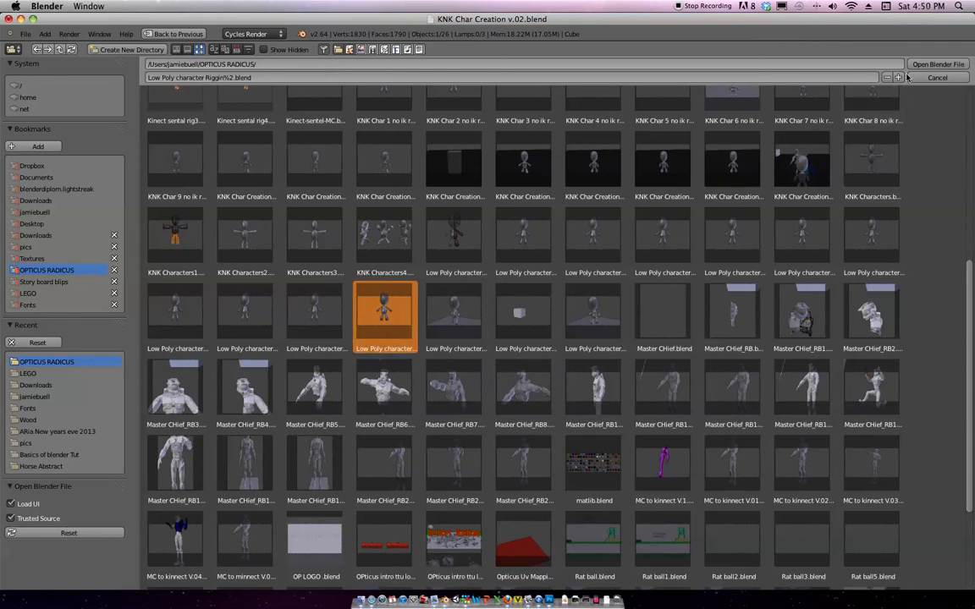
pyautogui.click(934, 64)
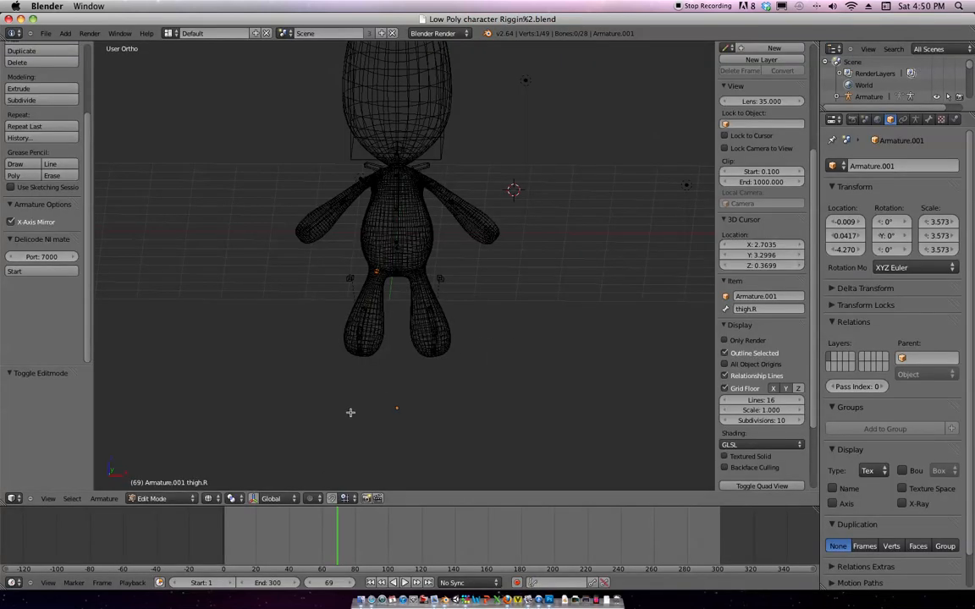
# Leave the armature's Edit Mode and display the character with textured viewport shading.
pyautogui.press('z')
pyautogui.click(511, 285)
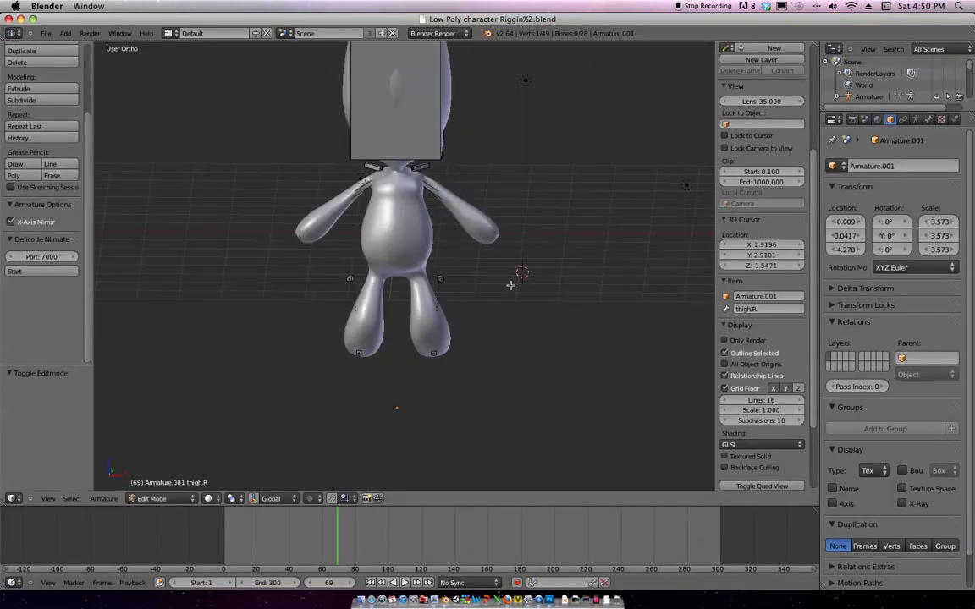
pyautogui.press('Tab')
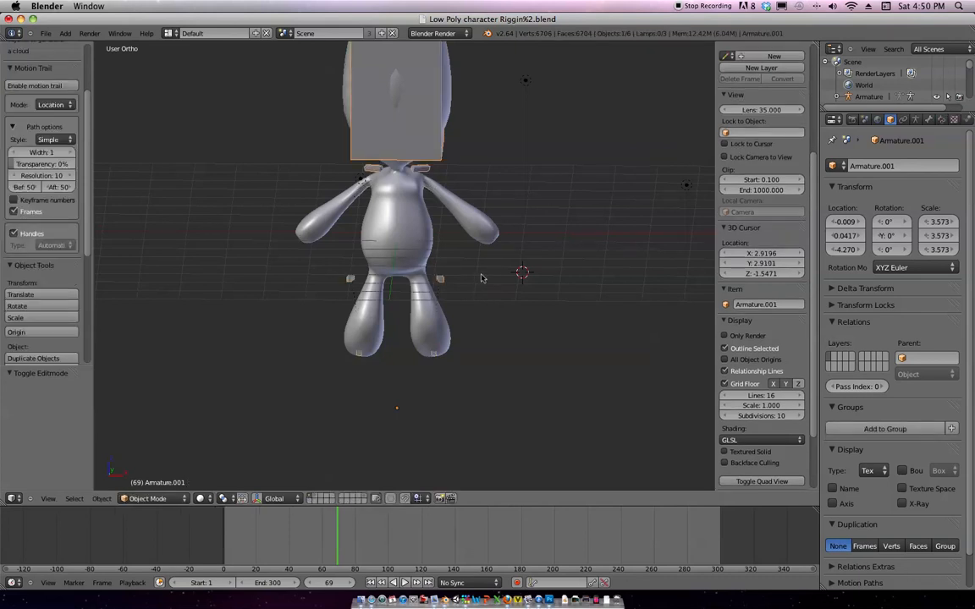
pyautogui.hotkey('alt', 'z')
pyautogui.keyDown('shift'); pyautogui.moveTo(491, 240); pyautogui.dragTo(532, 365, button='middle'); pyautogui.keyUp('shift')
# Hide the armature and its control shapes around the character.
pyautogui.rightClick(441, 356)
pyautogui.rightClick(476, 263)
pyautogui.press('g')
pyautogui.click(595, 242)
pyautogui.press('h')
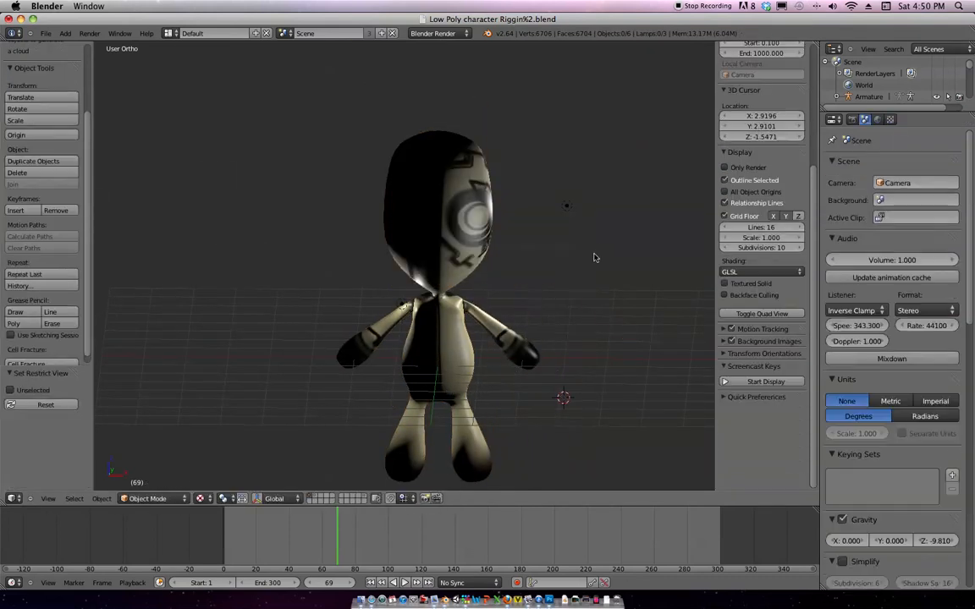
# Move the point lamp Point.003 in front of the character to light its face.
pyautogui.moveTo(570, 254); pyautogui.dragTo(581, 328, button='middle')
pyautogui.rightClick(557, 255)
pyautogui.moveTo(392, 455); pyautogui.dragTo(587, 312, button='middle')
pyautogui.scroll(2, 587, 312)
pyautogui.keyDown('shift'); pyautogui.moveTo(505, 361); pyautogui.dragTo(526, 359, button='middle'); pyautogui.keyUp('shift')
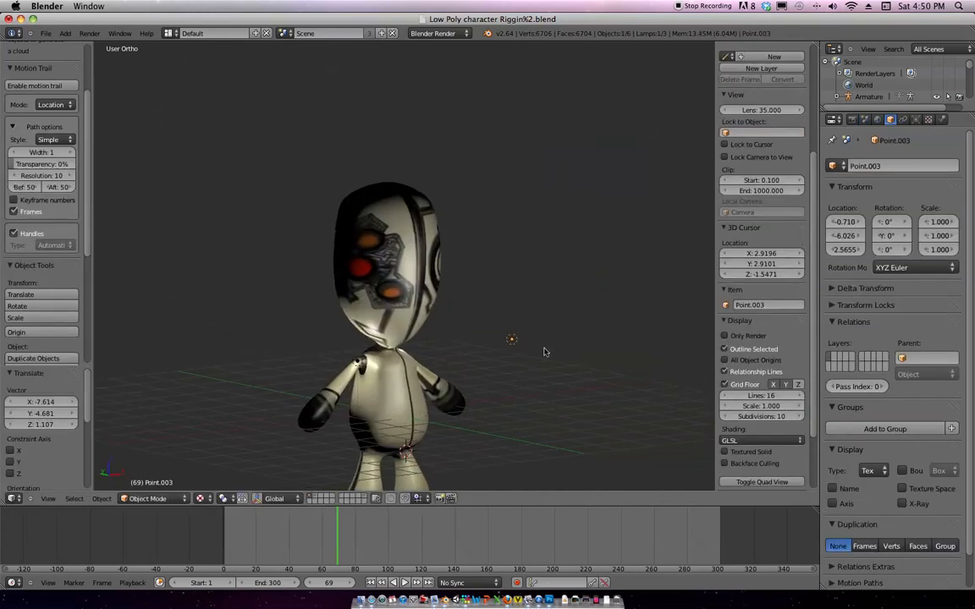
# Move the point lamp Point.002 to a position directly above the character's head.
pyautogui.rightClick(428, 339)
pyautogui.moveTo(450, 344); pyautogui.dragTo(522, 399, button='middle')
pyautogui.press('g')
pyautogui.click(373, 196)
pyautogui.moveTo(373, 196); pyautogui.dragTo(564, 297, button='middle')
pyautogui.press('g')
pyautogui.click(519, 266)
pyautogui.scroll(-2, 496, 298)
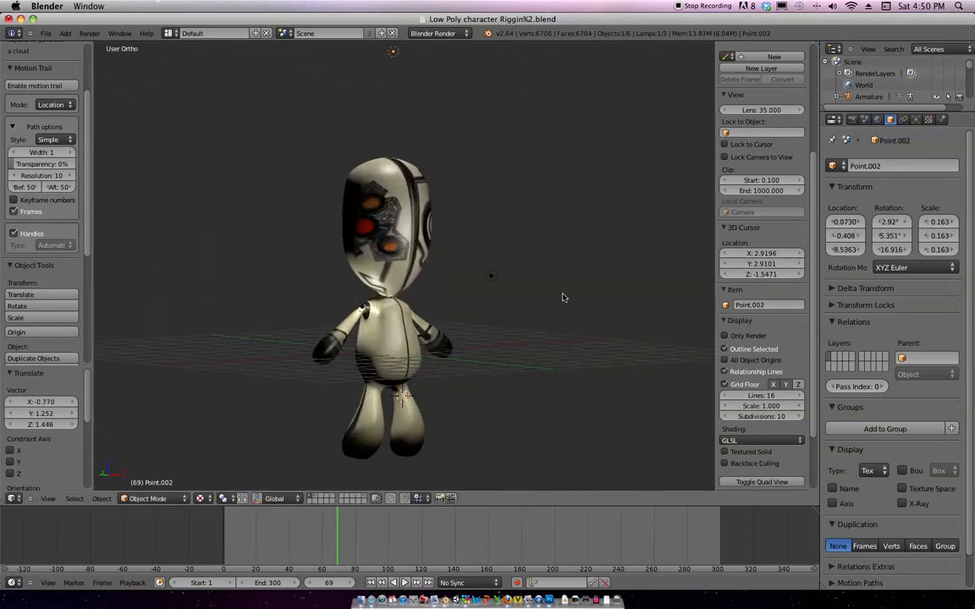
# Duplicate the overhead lamp to the robotic-eye side of the character's head and turn off the copy's specular light.
pyautogui.hotkey('shift', 'd')
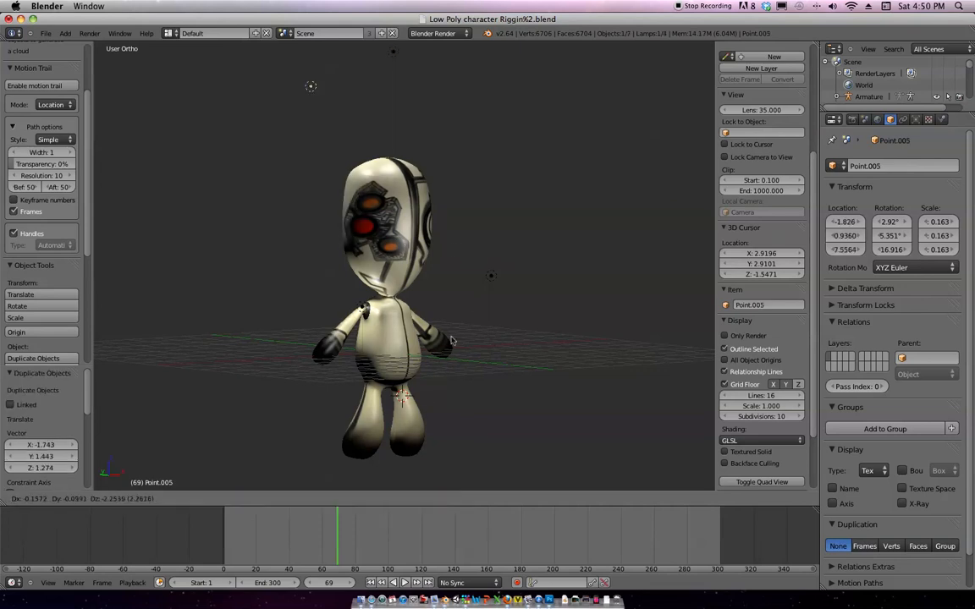
pyautogui.click(404, 468)
pyautogui.click(903, 119)
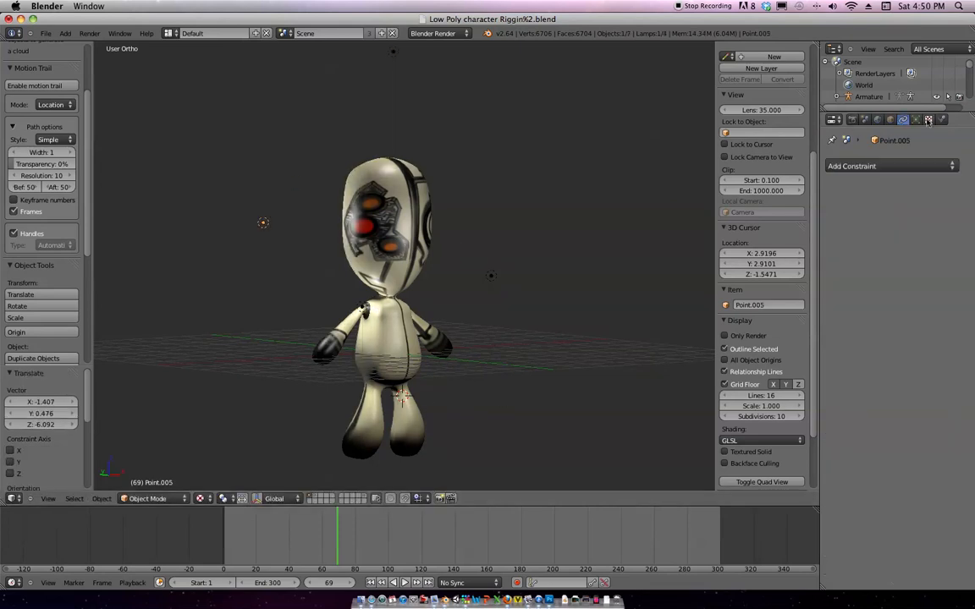
pyautogui.click(915, 119)
pyautogui.click(902, 370)
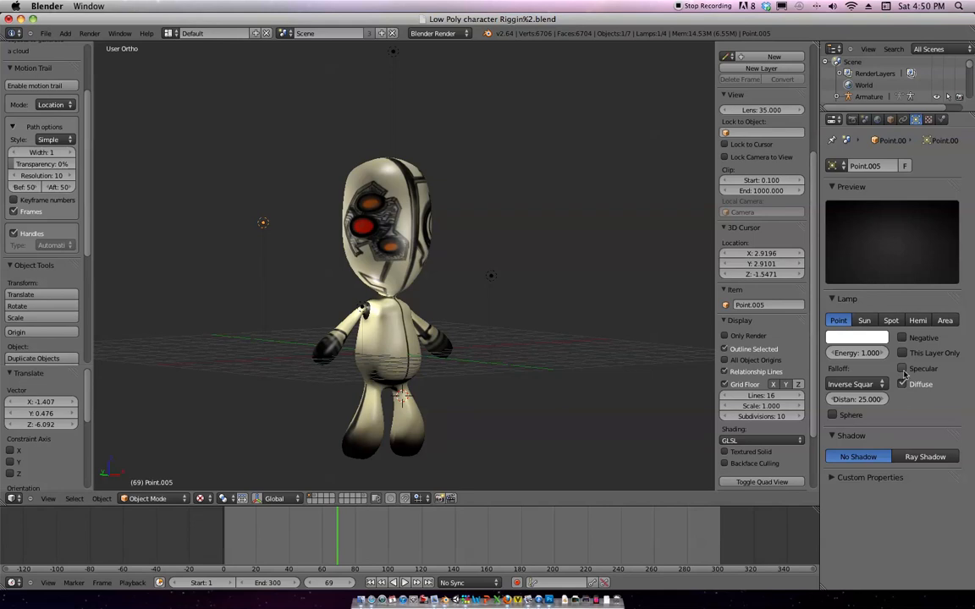
# Lower the duplicated lamp's energy to 0.2 while checking the light on the character's face.
pyautogui.moveTo(836, 362)
pyautogui.mouseDown()
pyautogui.moveTo(862, 356)
pyautogui.moveTo(843, 353)
pyautogui.mouseUp()
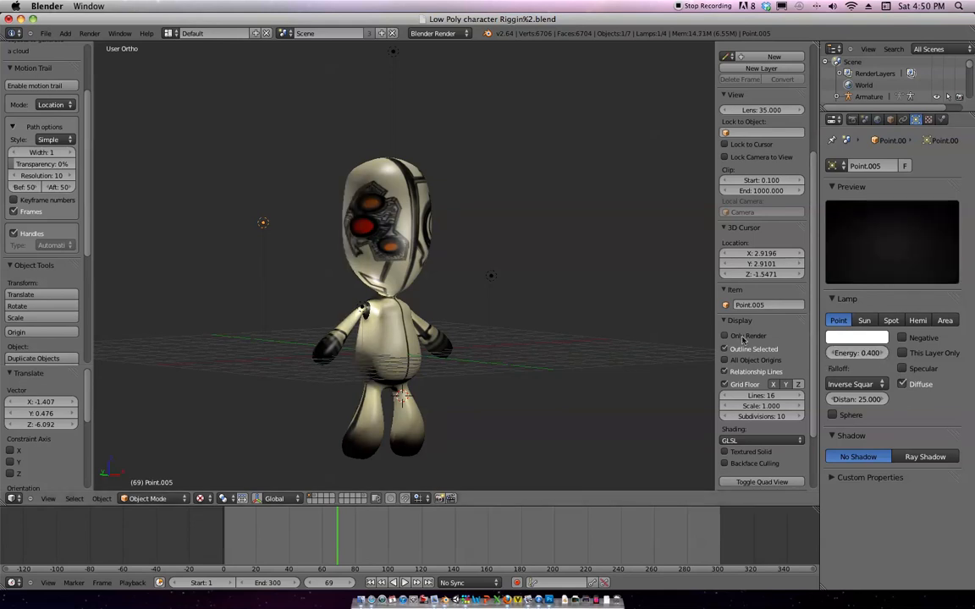
pyautogui.click(830, 353)
pyautogui.moveTo(614, 328); pyautogui.dragTo(664, 321, button='middle')
pyautogui.click(834, 355)
pyautogui.click(833, 355)
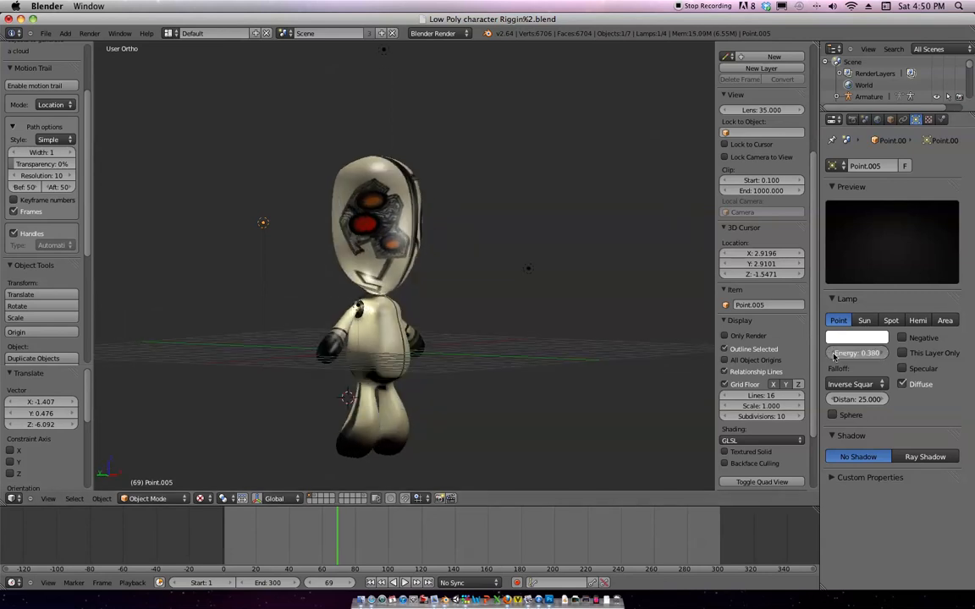
pyautogui.click(833, 356)
pyautogui.moveTo(838, 356); pyautogui.dragTo(843, 357)
pyautogui.moveTo(661, 311); pyautogui.dragTo(555, 343, button='middle')
pyautogui.scroll(1, 555, 344)
pyautogui.click(864, 354)
pyautogui.press('BackSpace')
pyautogui.press('Return')
pyautogui.moveTo(590, 352); pyautogui.dragTo(464, 318, button='middle')
pyautogui.scroll(-1, 583, 325)
pyautogui.click(474, 299)
pyautogui.click(259, 158)
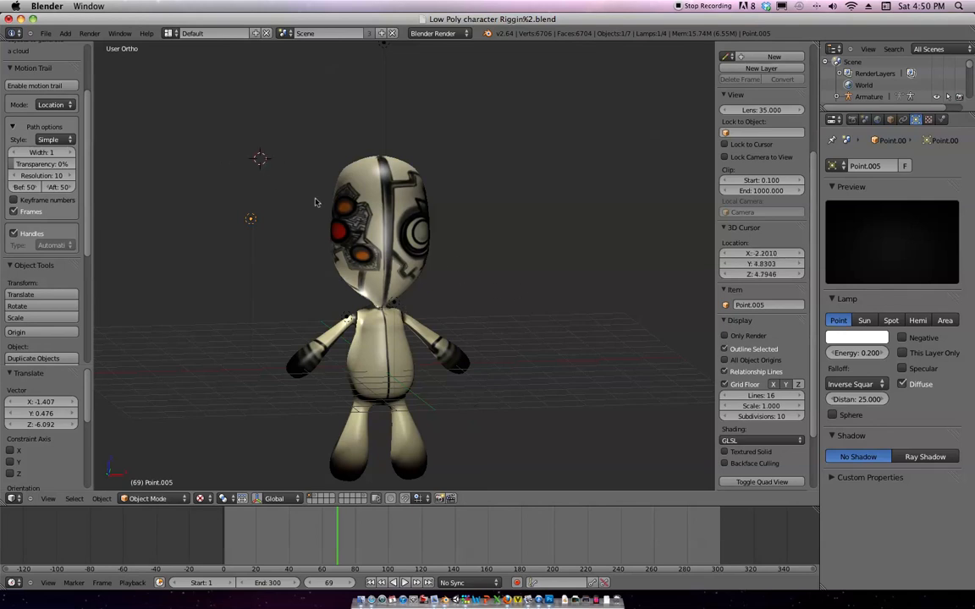